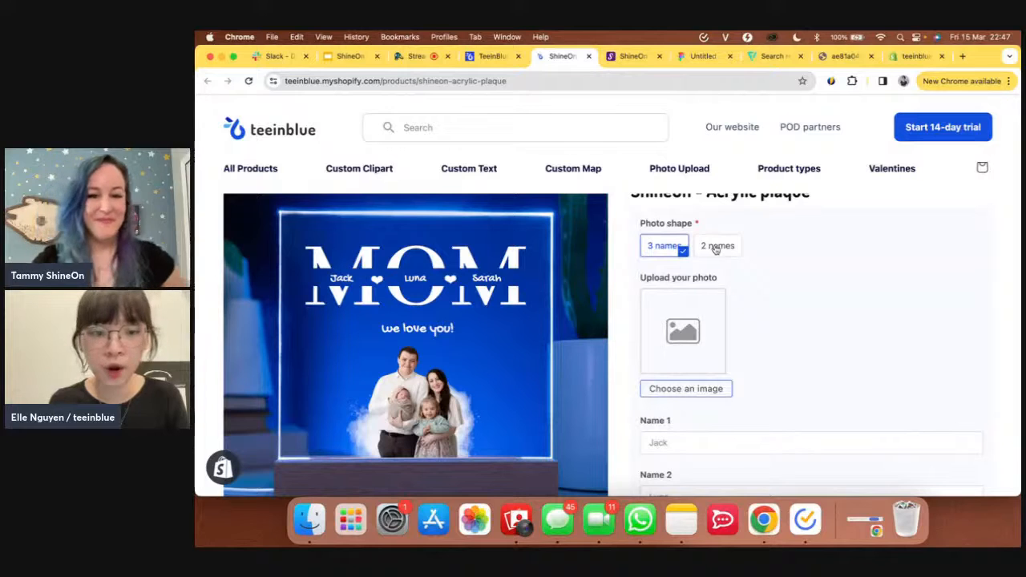
- Preview the 2-name photo shape, return to 3 names, and enter Billy as Name 1
{"action": "left_click", "coordinate": [714, 247]}
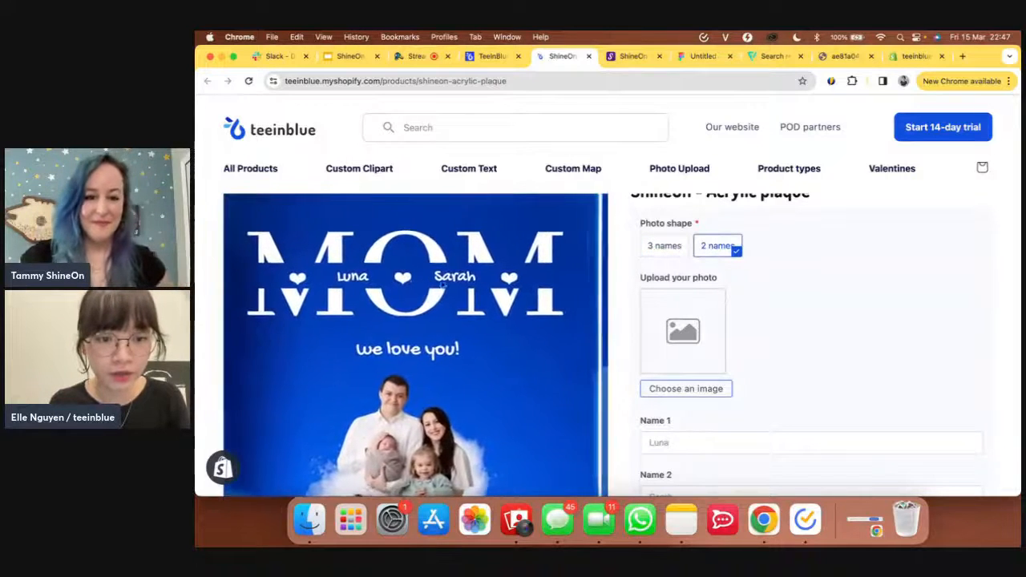
{"action": "left_click", "coordinate": [668, 248]}
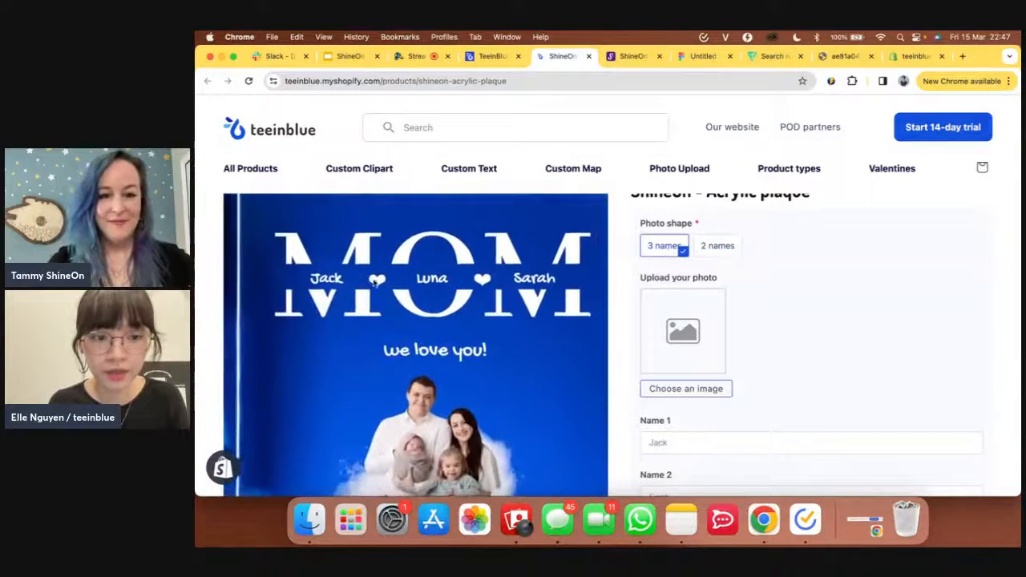
{"action": "scroll", "coordinate": [923, 376], "scroll_direction": "down", "scroll_amount": 1}
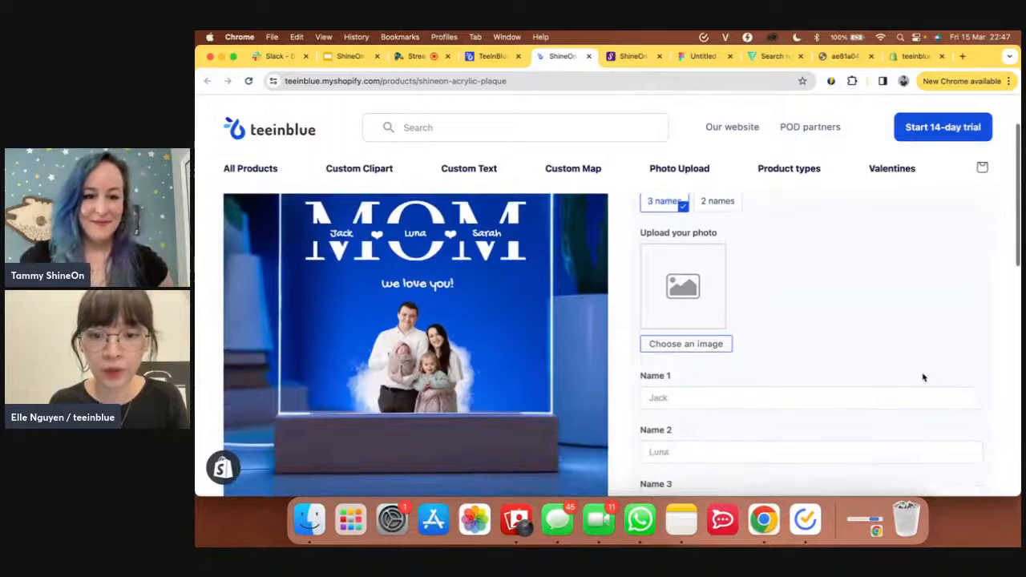
{"action": "left_click", "coordinate": [797, 397]}
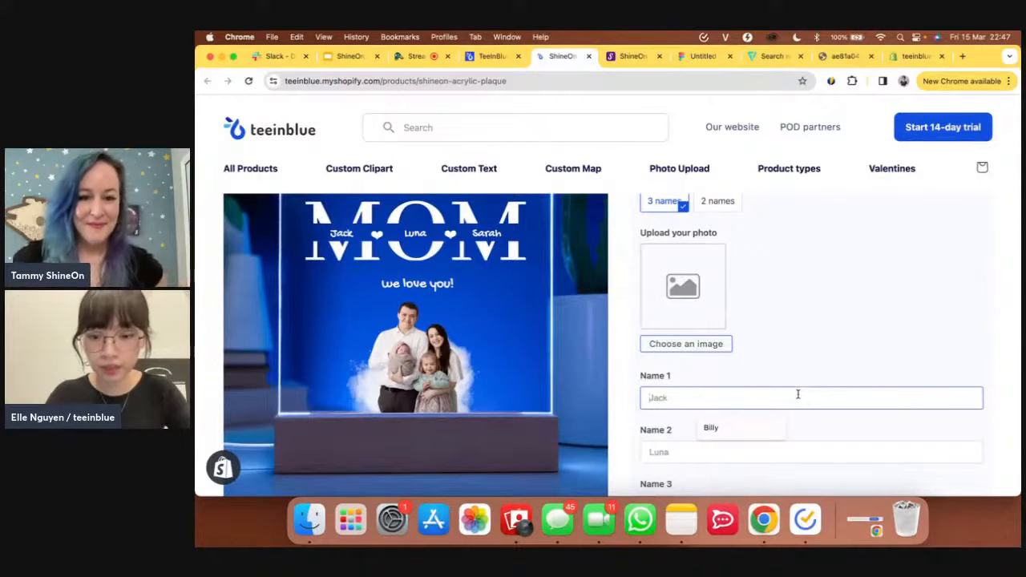
{"action": "type", "text": "Billy"}
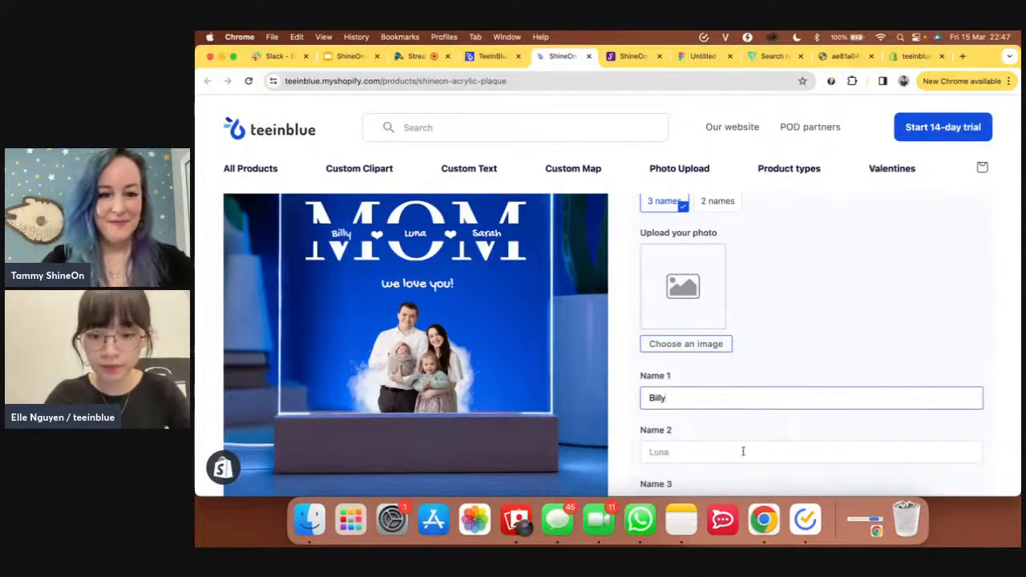
- Enter Hanna as Name 2 on the MOM plaque
{"action": "left_click", "coordinate": [738, 451]}
{"action": "type", "text": "Hann"}
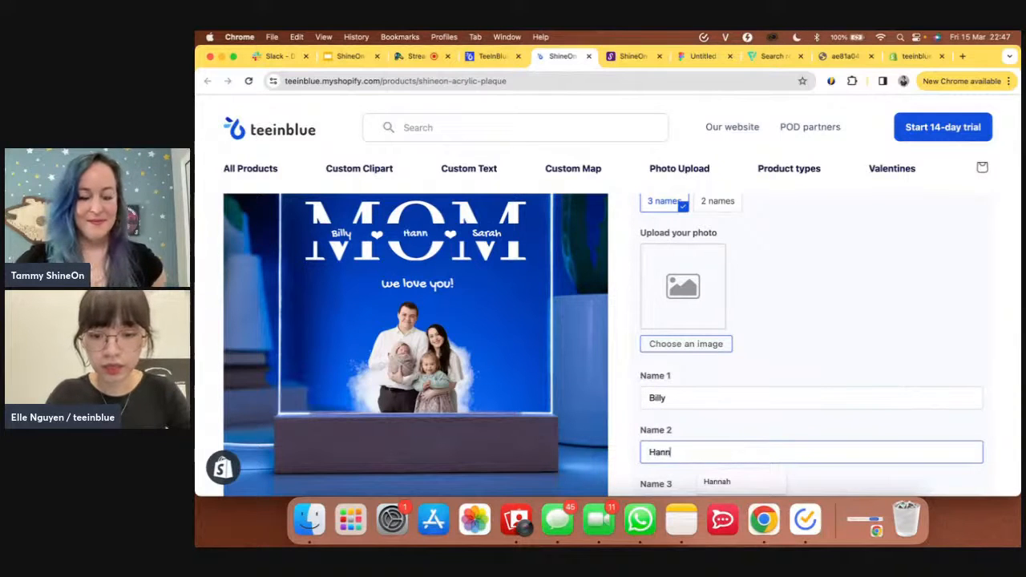
{"action": "type", "text": "a"}
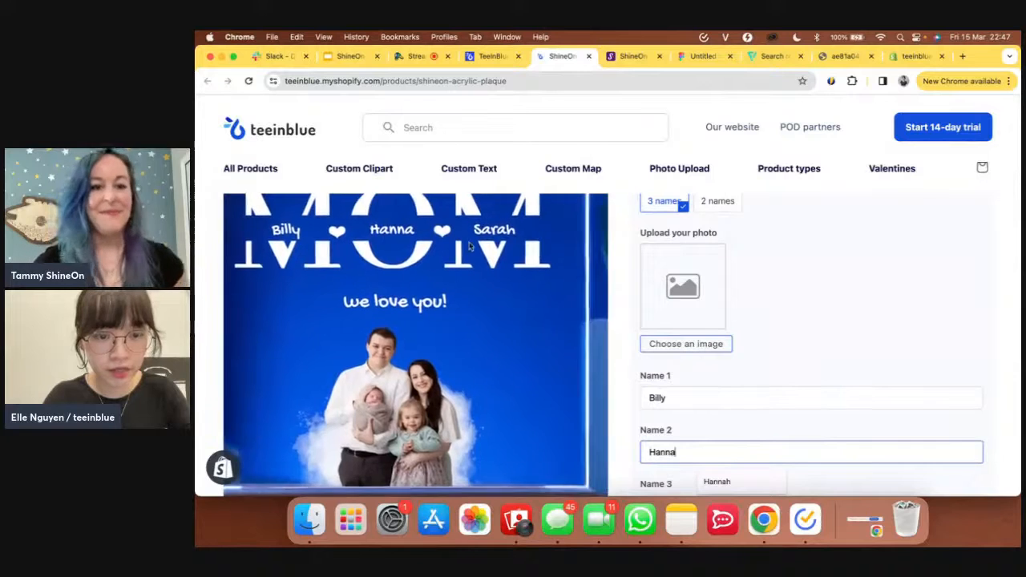
{"action": "scroll", "coordinate": [749, 378], "scroll_direction": "down", "scroll_amount": 3}
{"action": "scroll", "coordinate": [750, 380], "scroll_direction": "down", "scroll_amount": 1}
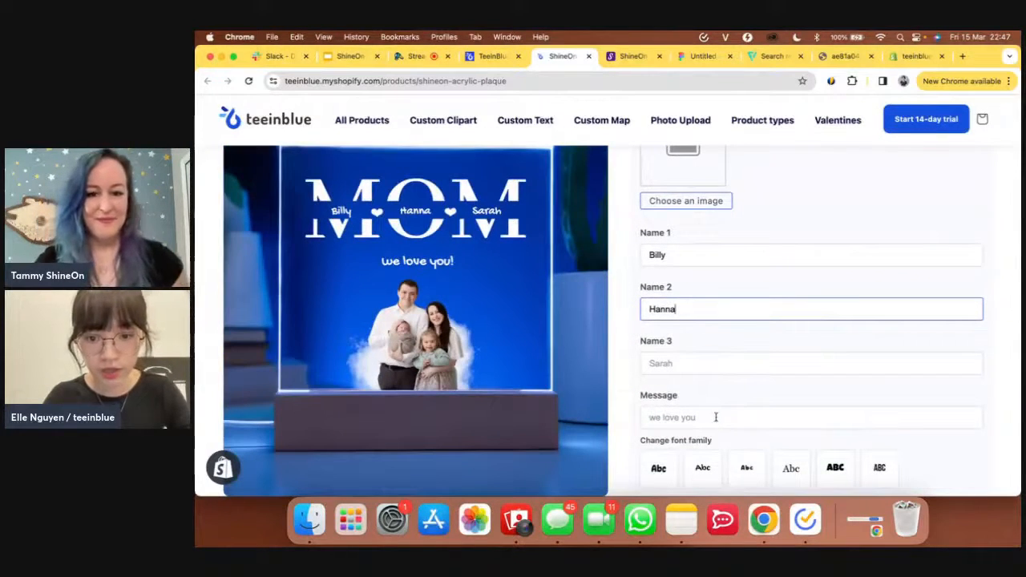
- Set the message to 'love to the moon and back' in BebasNeue after trying Chewy, BubbleBoop, Georgia, LuckiestGuy
{"action": "left_click", "coordinate": [722, 418]}
{"action": "type", "text": "love"}
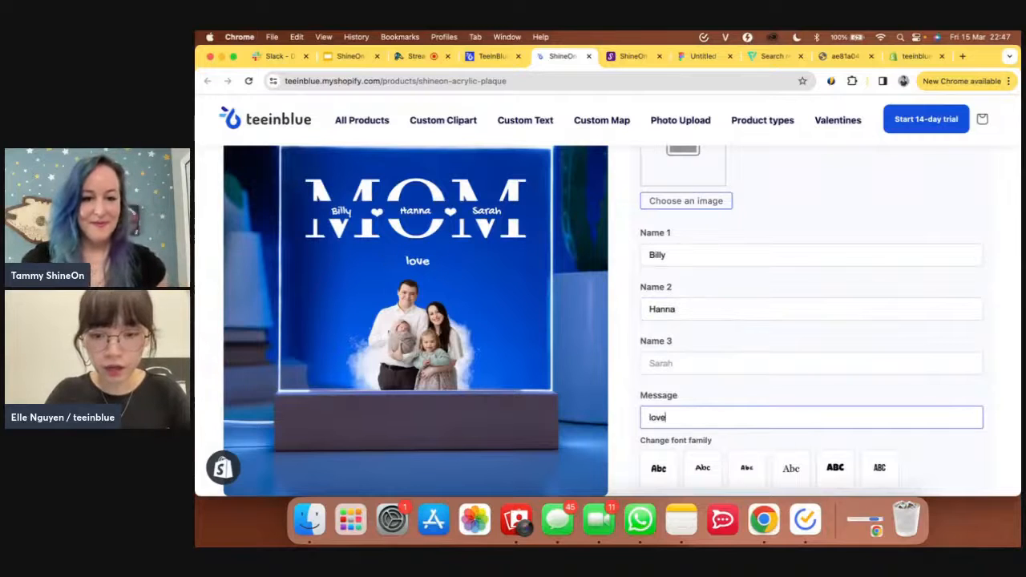
{"action": "type", "text": " to the moon and back"}
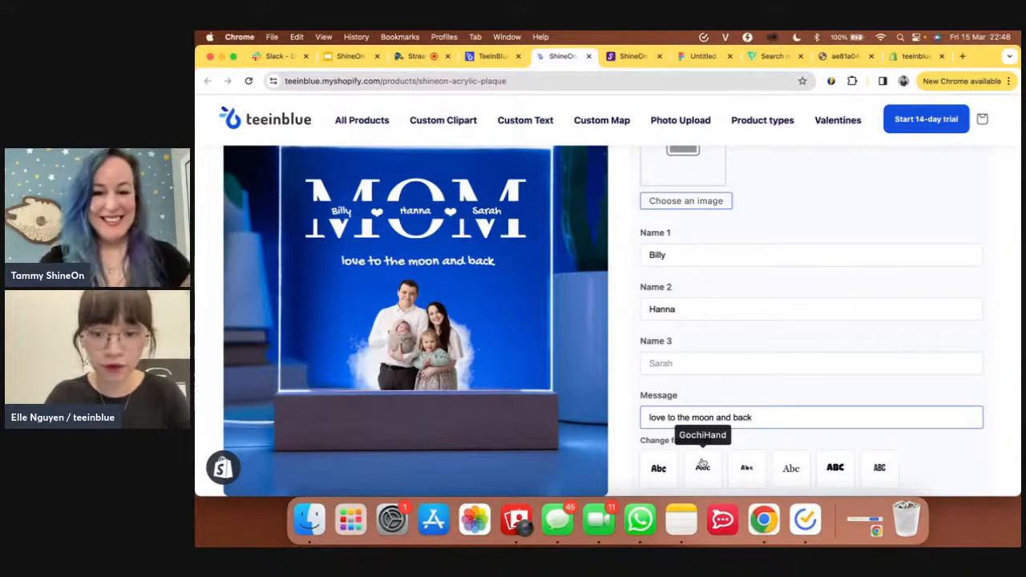
{"action": "left_click", "coordinate": [658, 467]}
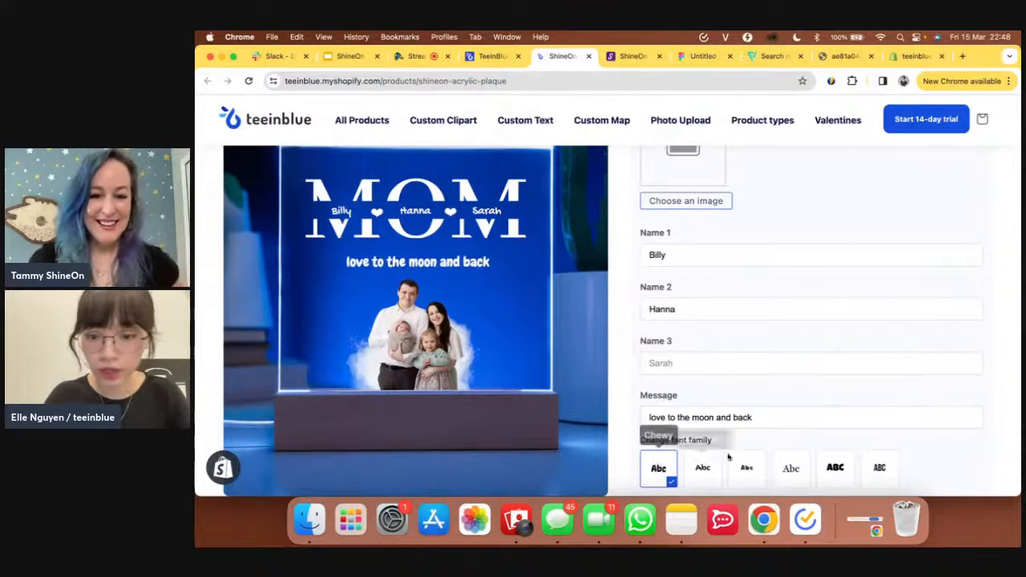
{"action": "left_click", "coordinate": [756, 473]}
{"action": "left_click", "coordinate": [790, 470]}
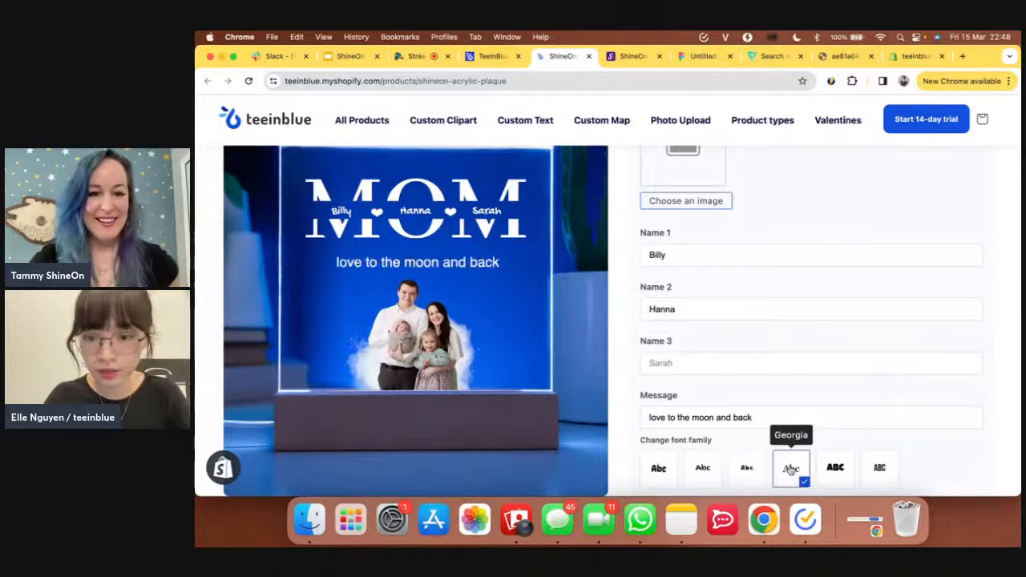
{"action": "left_click", "coordinate": [832, 473]}
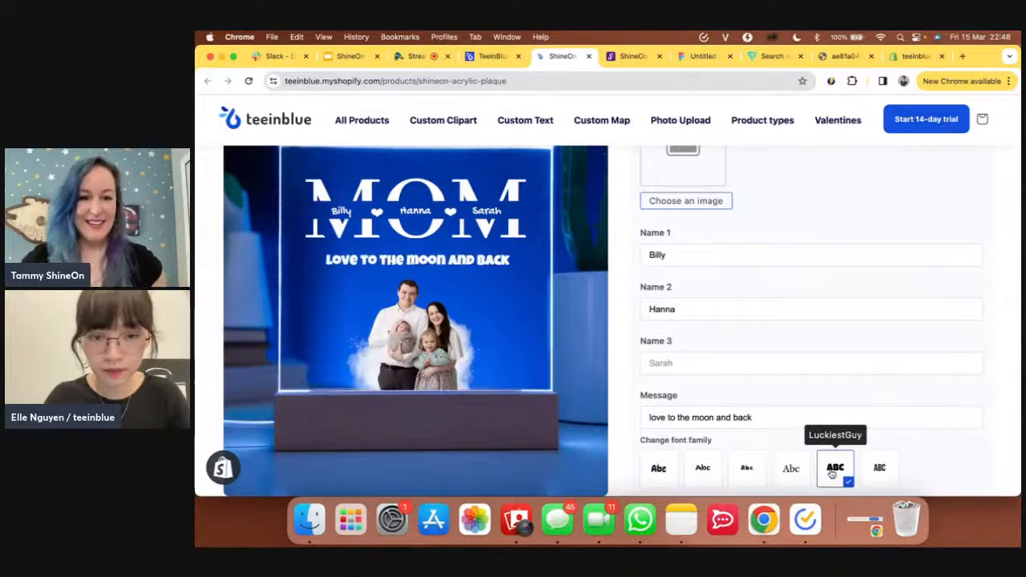
{"action": "left_click", "coordinate": [880, 469]}
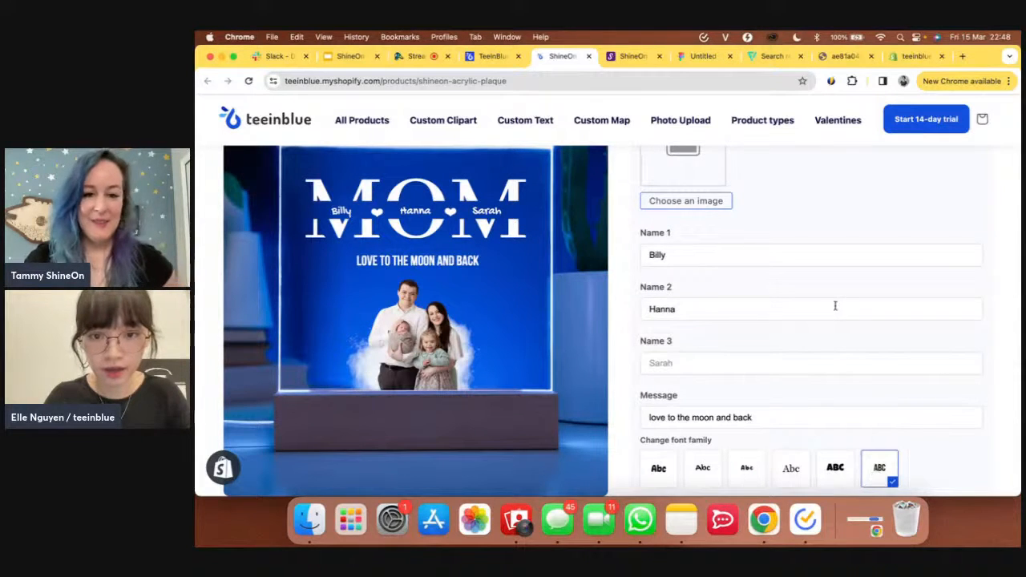
{"action": "scroll", "coordinate": [836, 306], "scroll_direction": "up", "scroll_amount": 2}
{"action": "scroll", "coordinate": [835, 306], "scroll_direction": "up", "scroll_amount": 1}
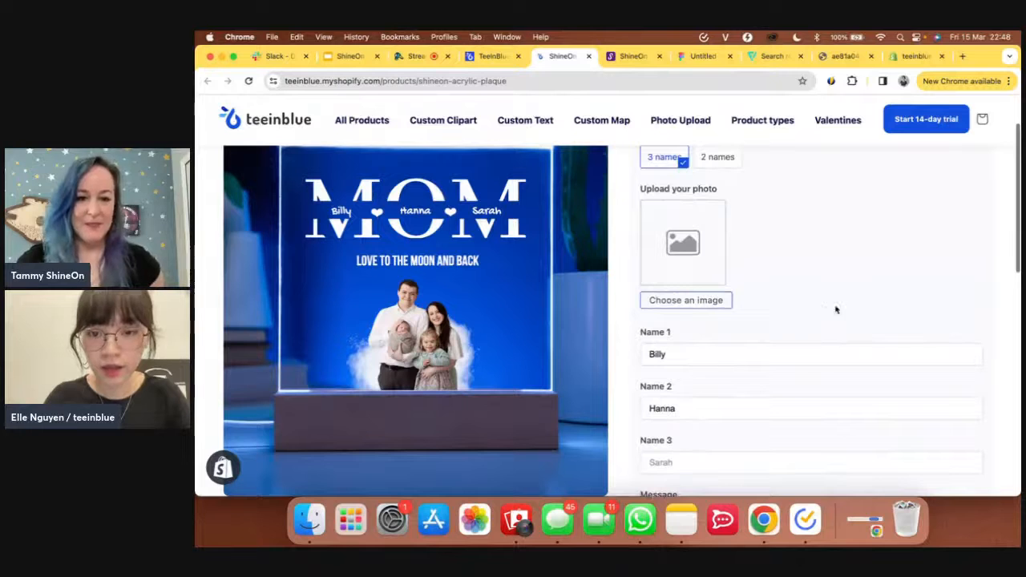
- Upload family.png from TIB > Shineon webinar, then close its cropper without using it
{"action": "left_click", "coordinate": [705, 306]}
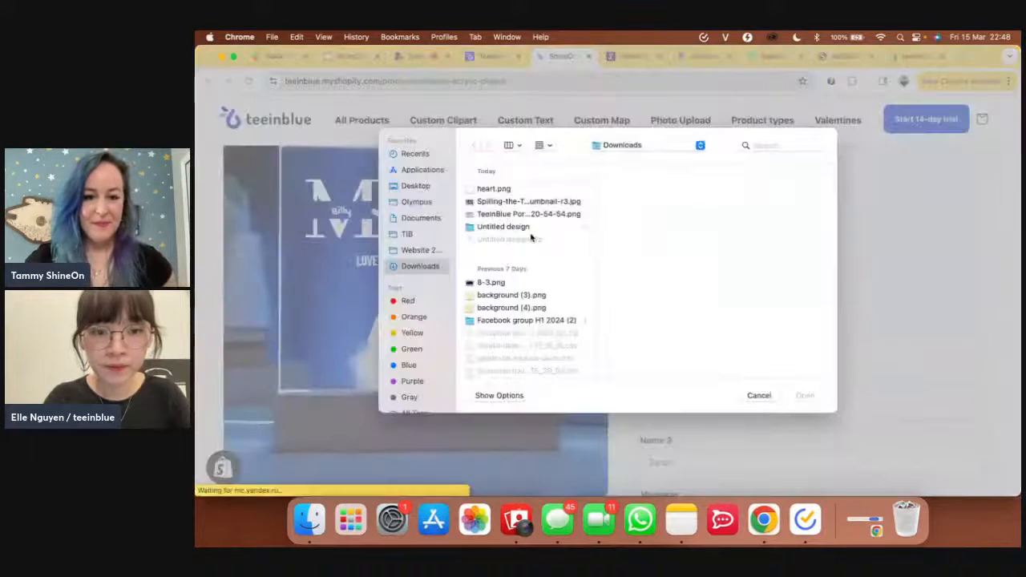
{"action": "left_click", "coordinate": [406, 238]}
{"action": "left_click", "coordinate": [538, 193]}
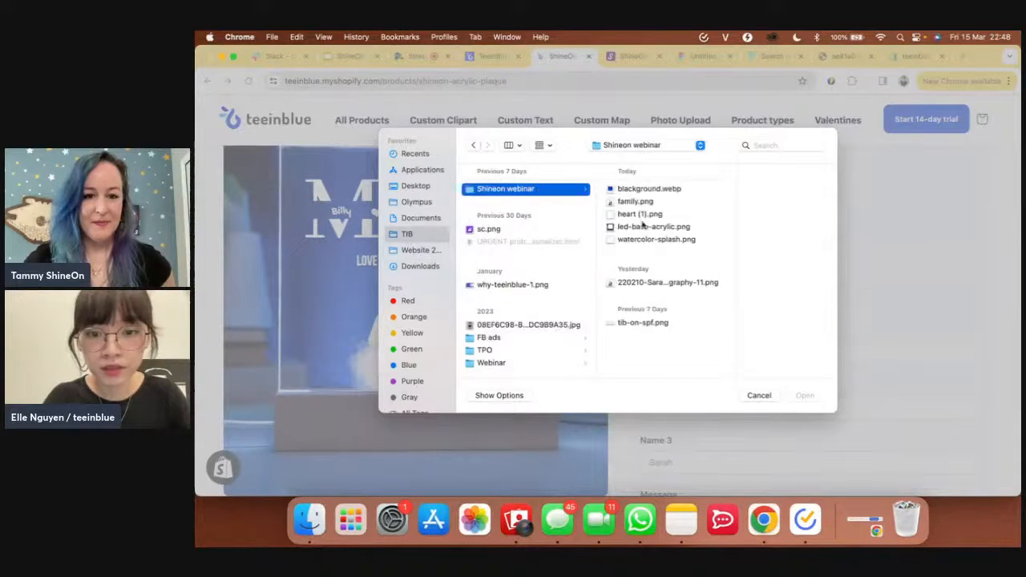
{"action": "left_click", "coordinate": [642, 204]}
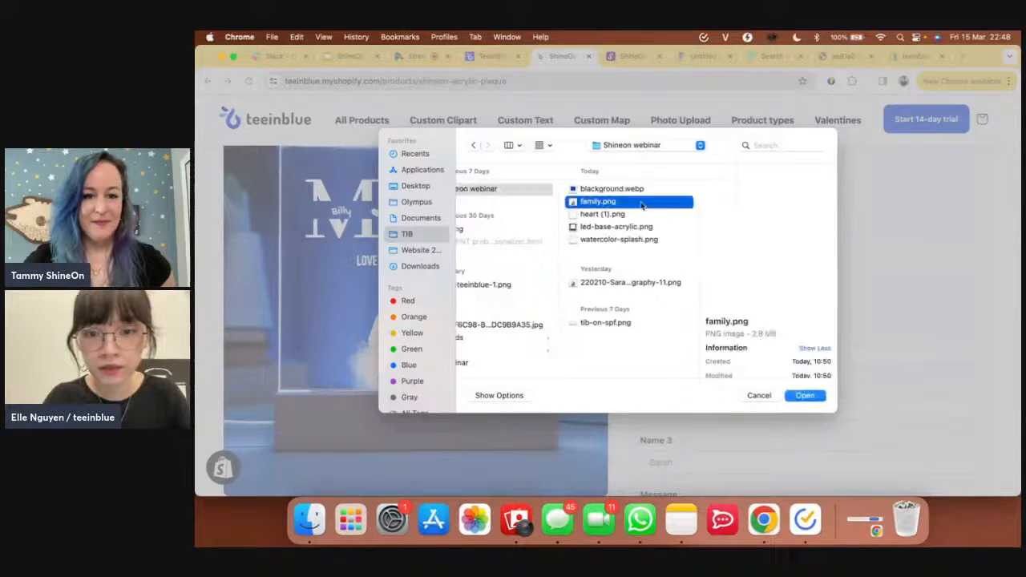
{"action": "left_click", "coordinate": [814, 398]}
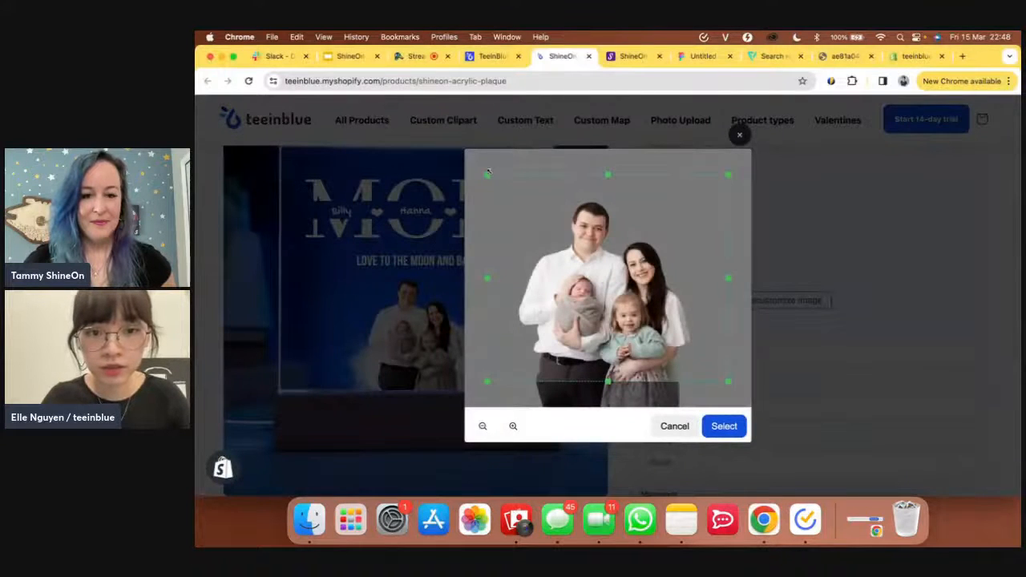
{"action": "left_click", "coordinate": [739, 134]}
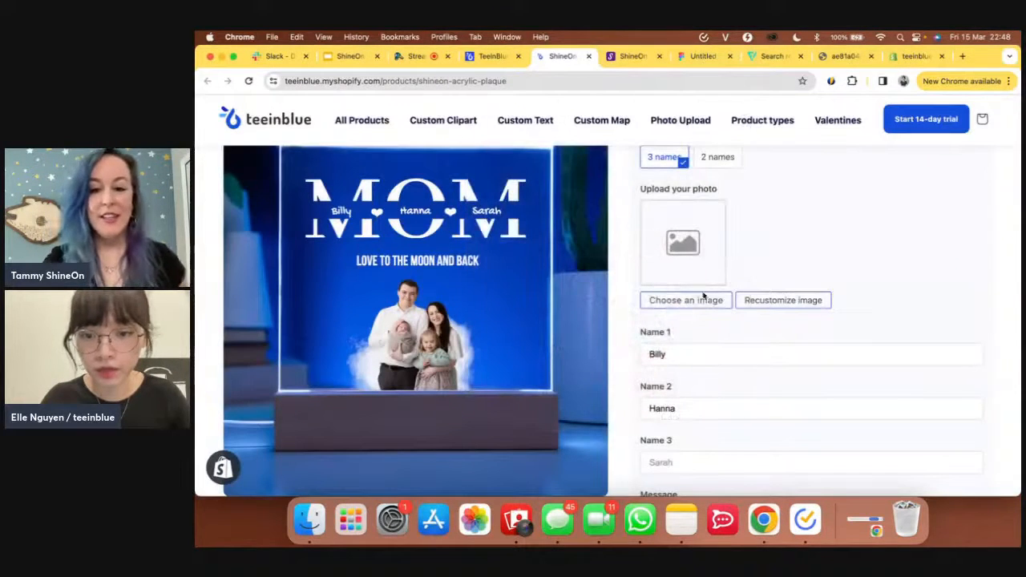
- Upload the three-children photo from Downloads, widen the crop and confirm it for the plaque
{"action": "left_click", "coordinate": [708, 299]}
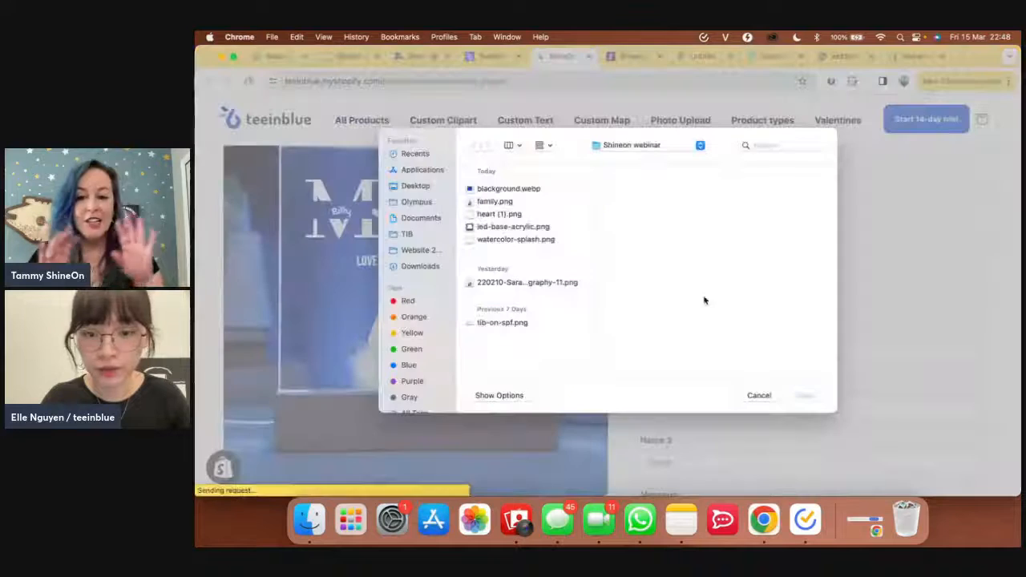
{"action": "left_click", "coordinate": [421, 267]}
{"action": "scroll", "coordinate": [539, 321], "scroll_direction": "down", "scroll_amount": 5}
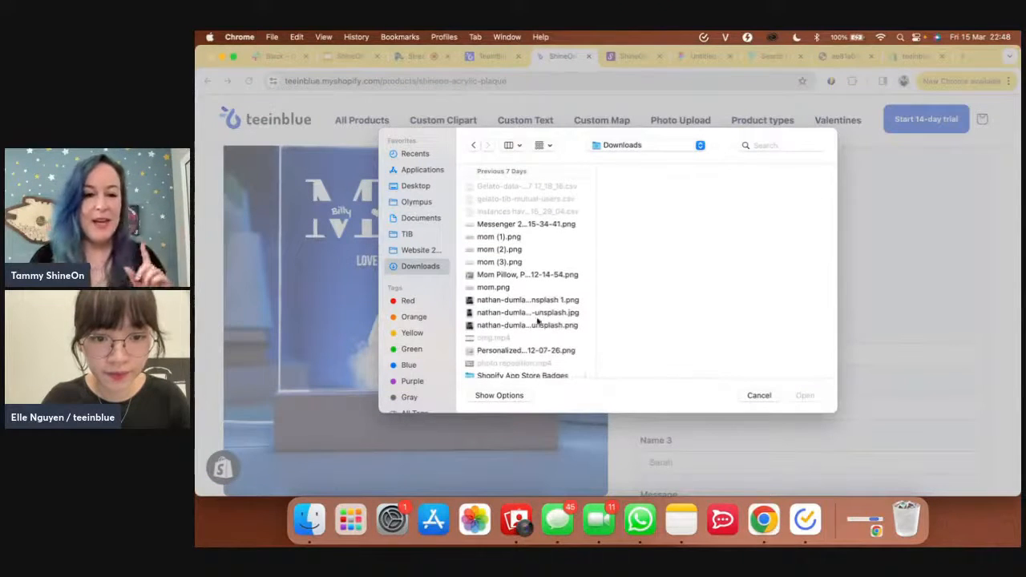
{"action": "left_click", "coordinate": [510, 299]}
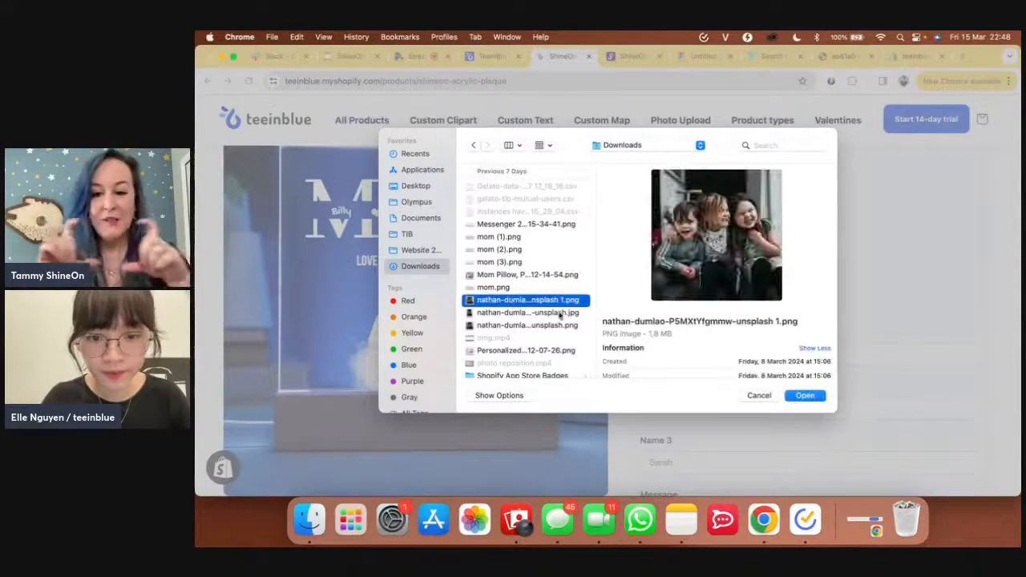
{"action": "left_click", "coordinate": [806, 398]}
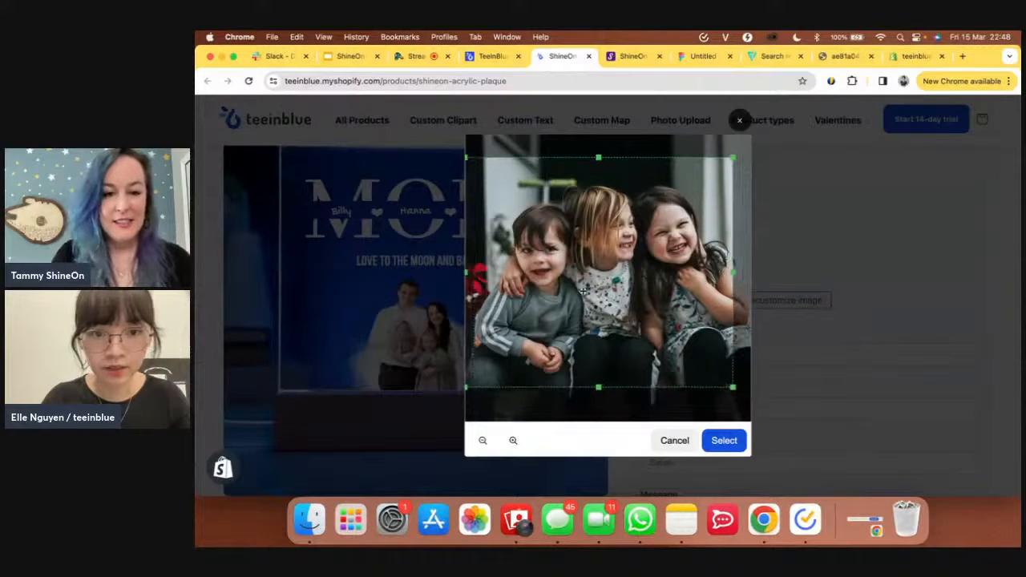
{"action": "left_click_drag", "start_coordinate": [733, 387], "coordinate": [754, 423]}
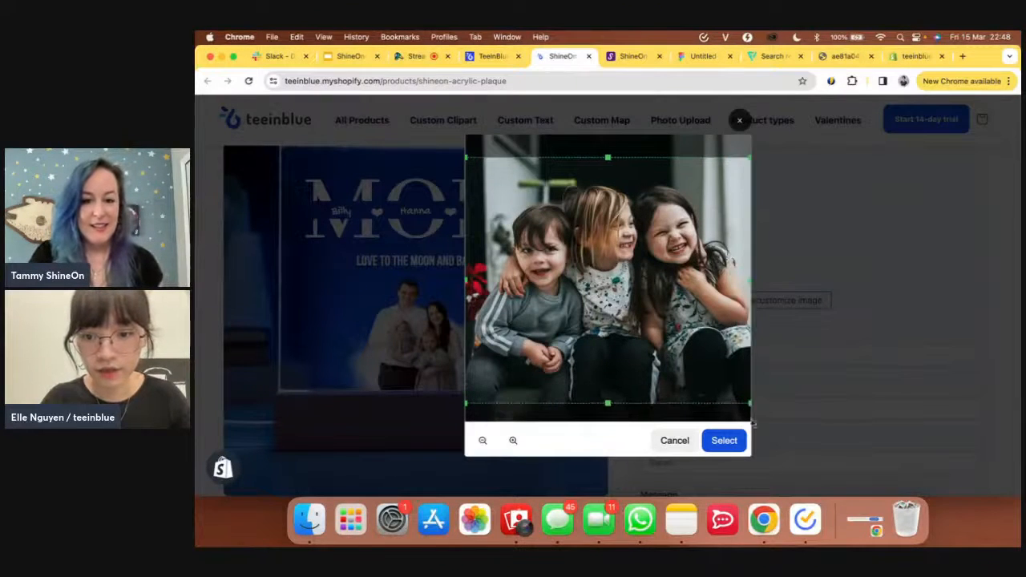
{"action": "left_click", "coordinate": [725, 440]}
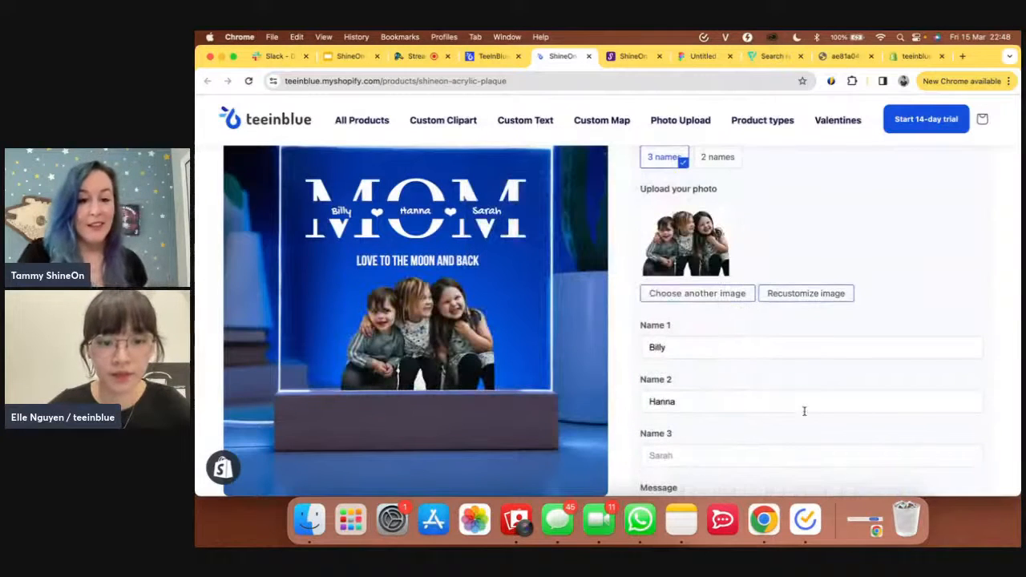
- Scroll through the product page to review the personalised names, message and children photo
{"action": "mouse_move", "coordinate": [514, 355]}
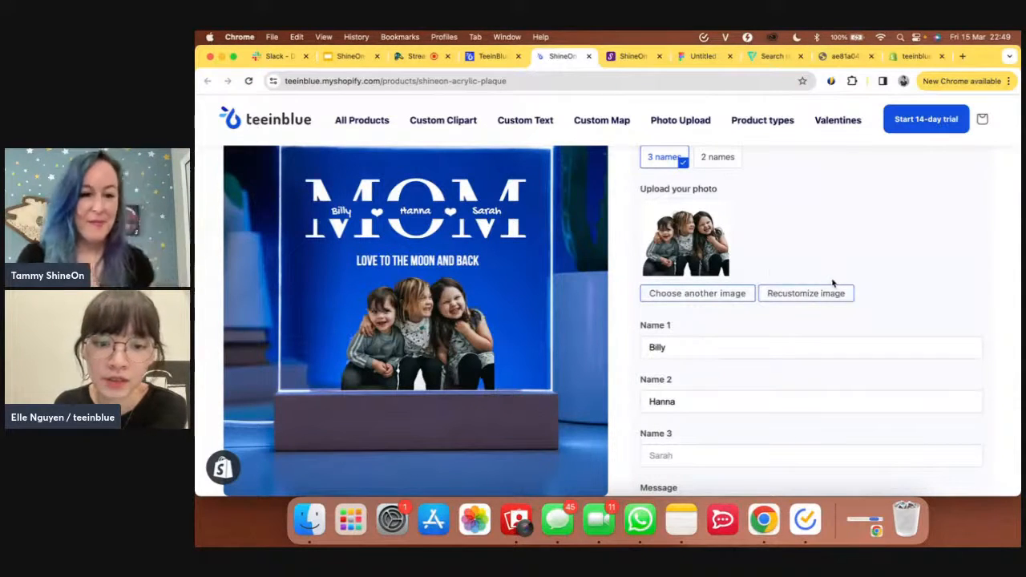
{"action": "scroll", "coordinate": [705, 298], "scroll_direction": "down", "scroll_amount": 3}
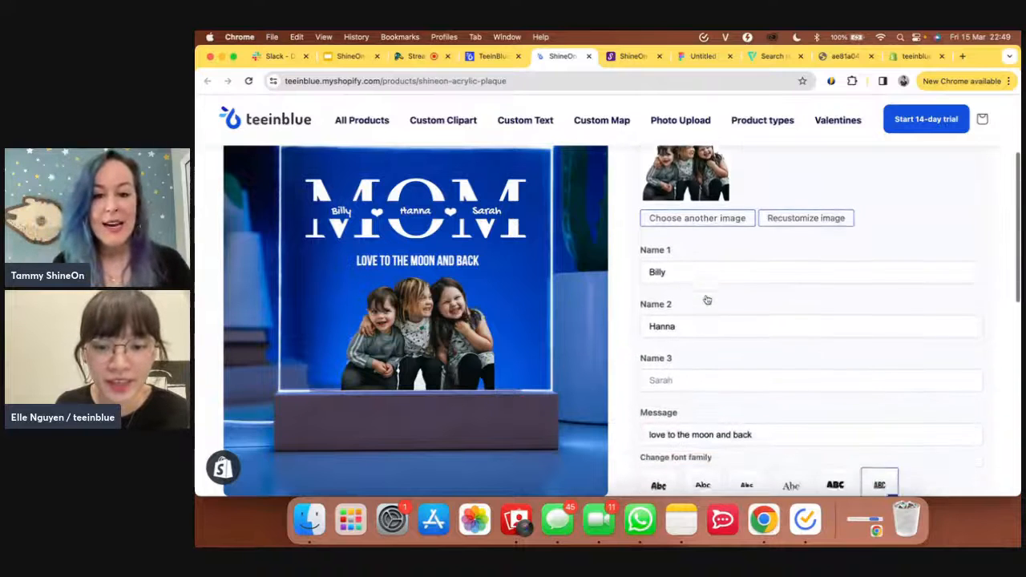
{"action": "scroll", "coordinate": [707, 300], "scroll_direction": "down", "scroll_amount": 1}
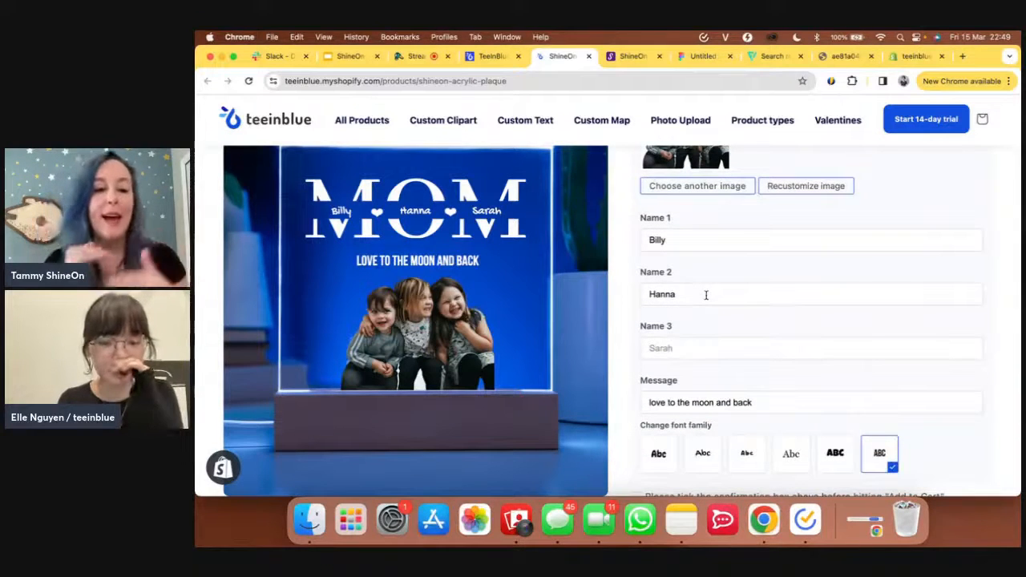
{"action": "scroll", "coordinate": [707, 295], "scroll_direction": "up", "scroll_amount": 5}
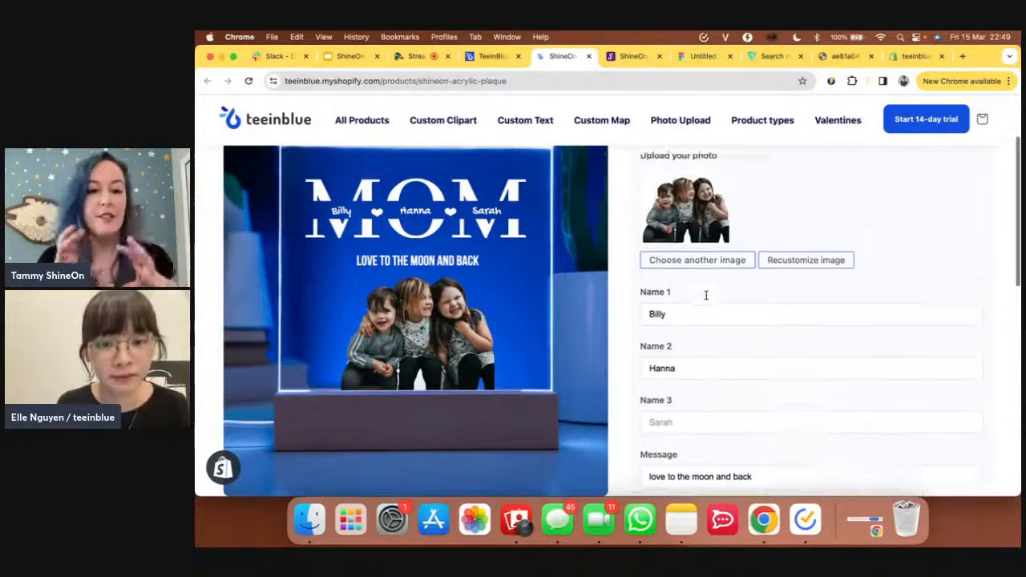
{"action": "scroll", "coordinate": [707, 297], "scroll_direction": "up", "scroll_amount": 2}
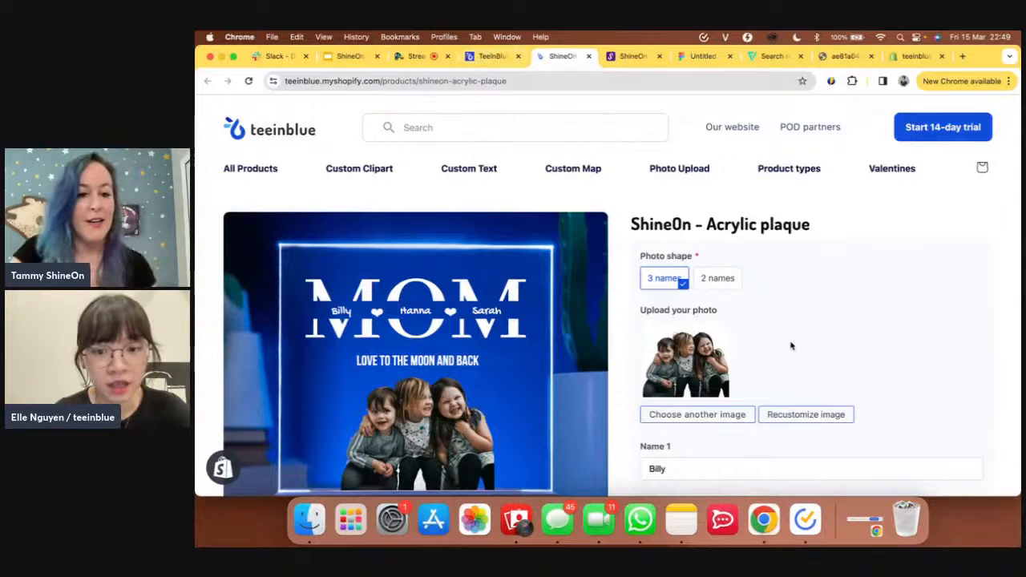
{"action": "scroll", "coordinate": [786, 345], "scroll_direction": "down", "scroll_amount": 3}
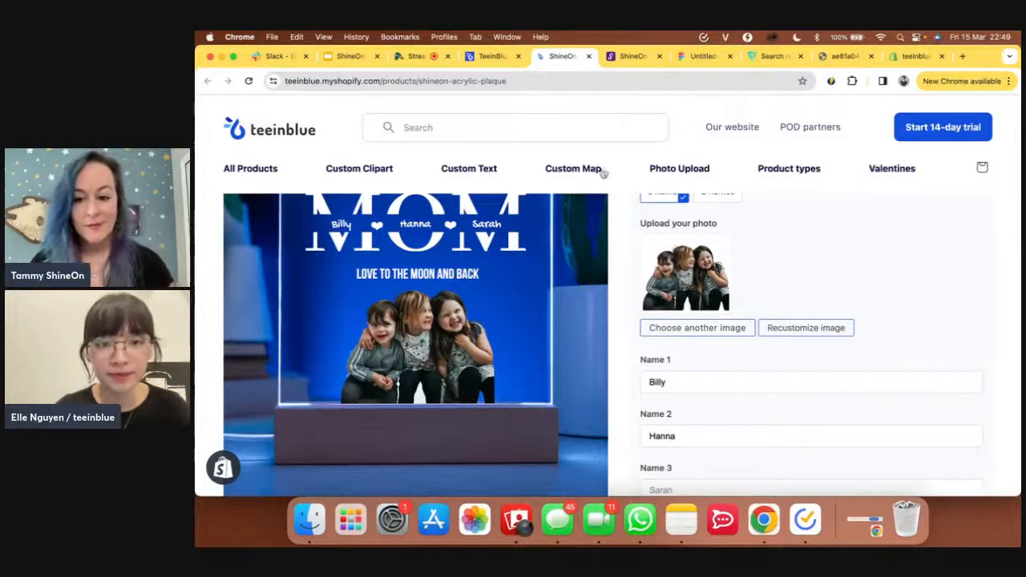
- In the teeinblue portal, close the Import products window and review the Home dashboard statistics
{"action": "left_click", "coordinate": [487, 56]}
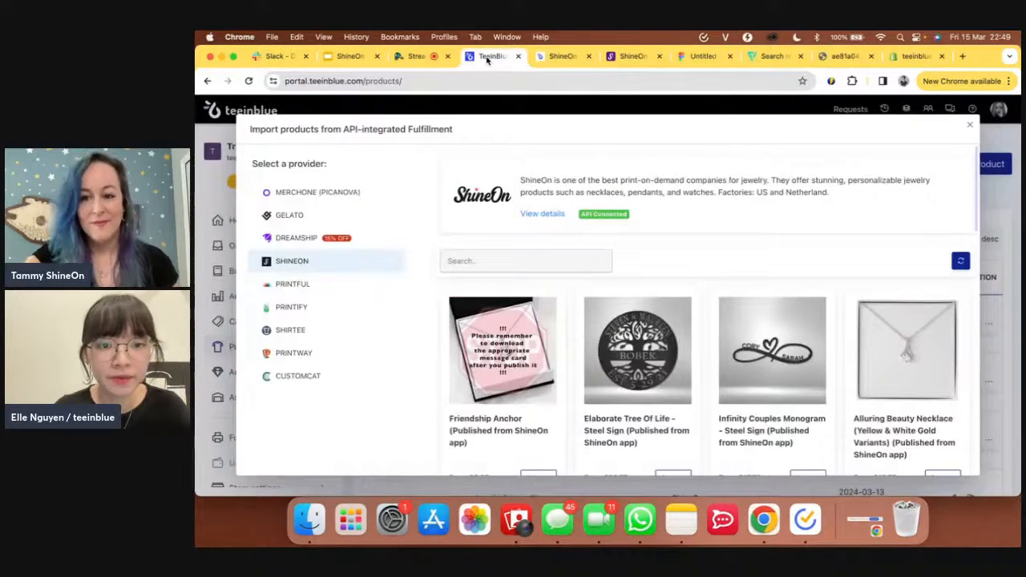
{"action": "left_click", "coordinate": [972, 126]}
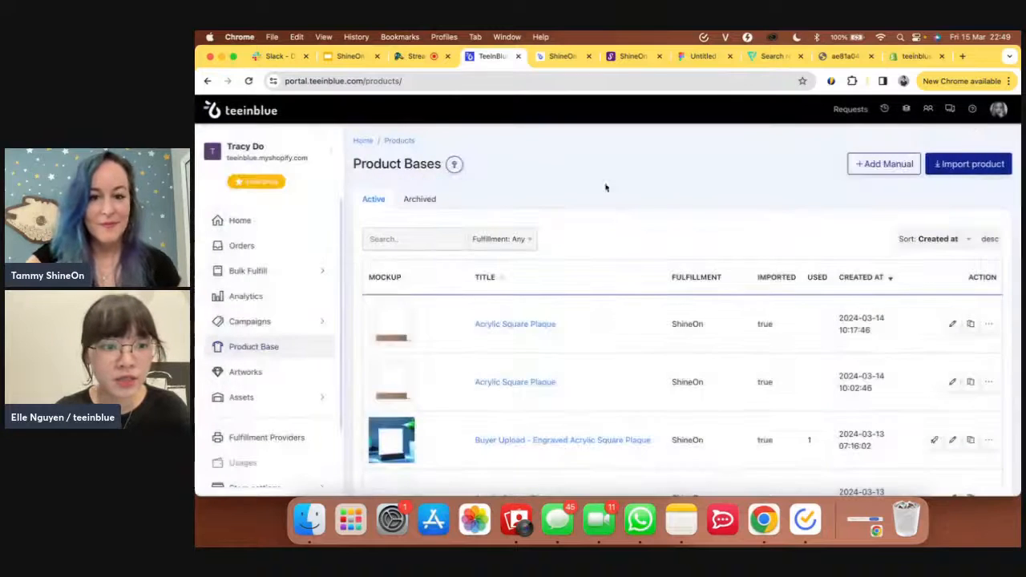
{"action": "left_click", "coordinate": [268, 222]}
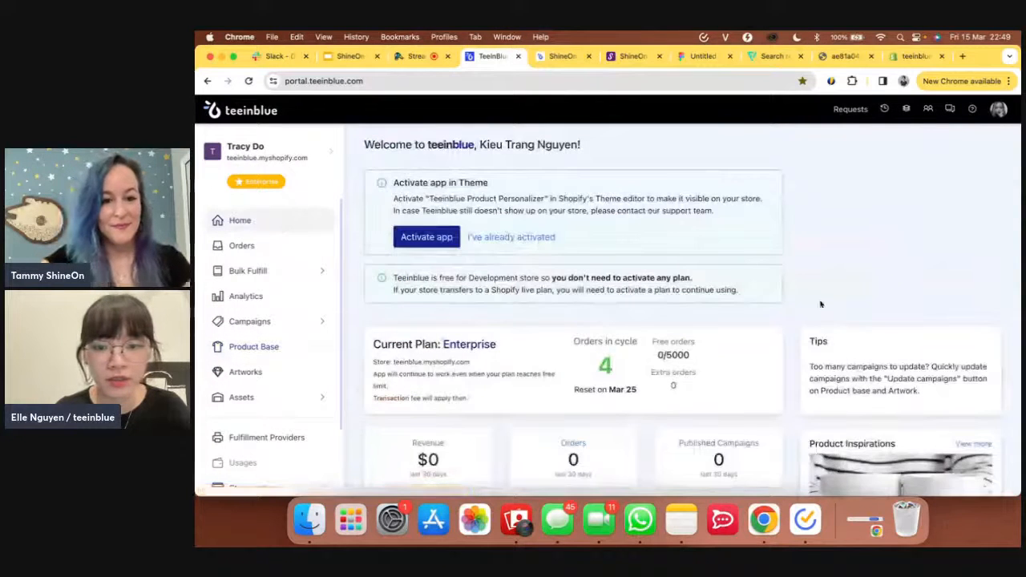
{"action": "scroll", "coordinate": [819, 298], "scroll_direction": "down", "scroll_amount": 1}
{"action": "scroll", "coordinate": [819, 298], "scroll_direction": "up", "scroll_amount": 1}
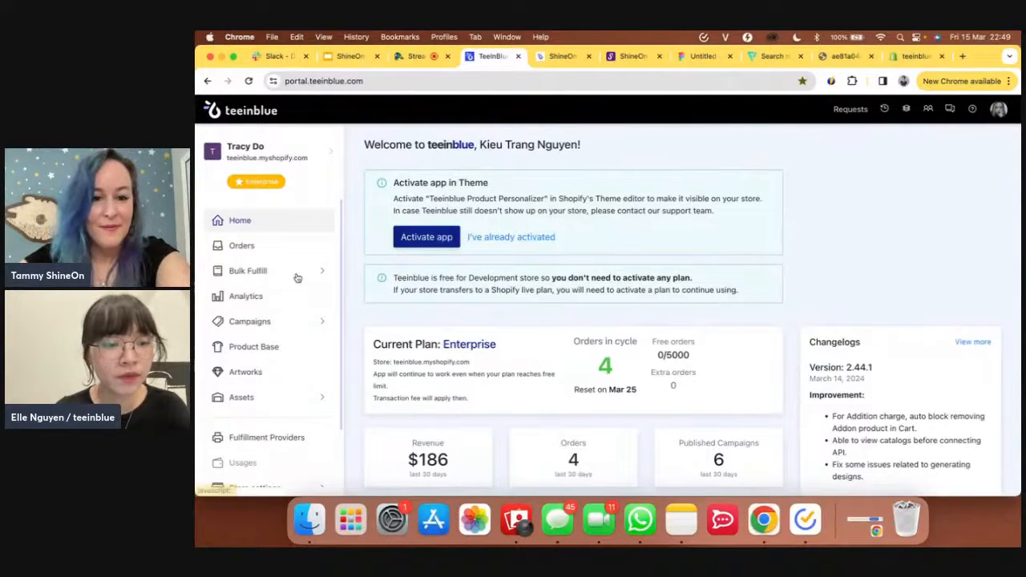
{"action": "scroll", "coordinate": [297, 277], "scroll_direction": "down", "scroll_amount": 1}
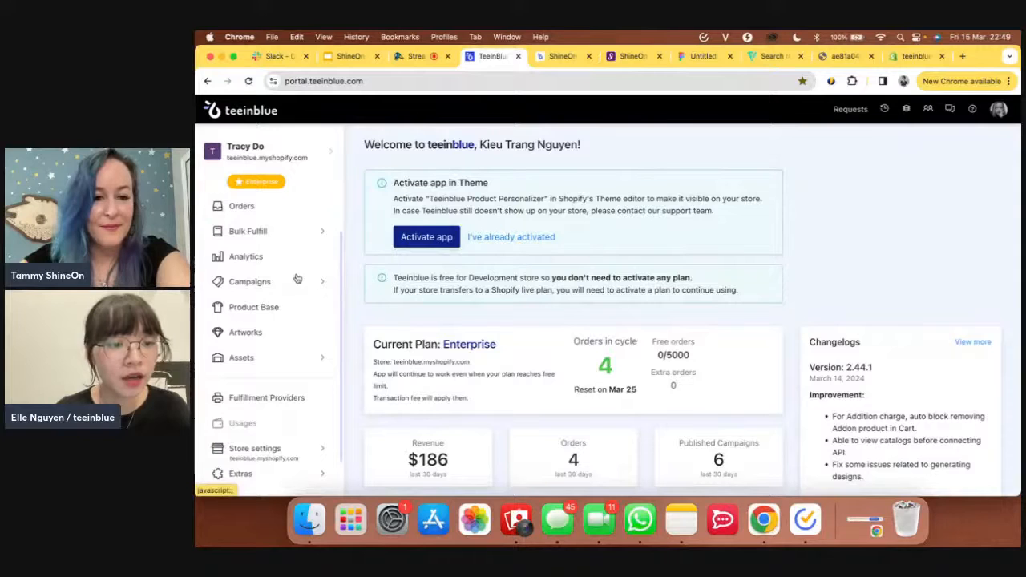
{"action": "scroll", "coordinate": [302, 284], "scroll_direction": "up", "scroll_amount": 1}
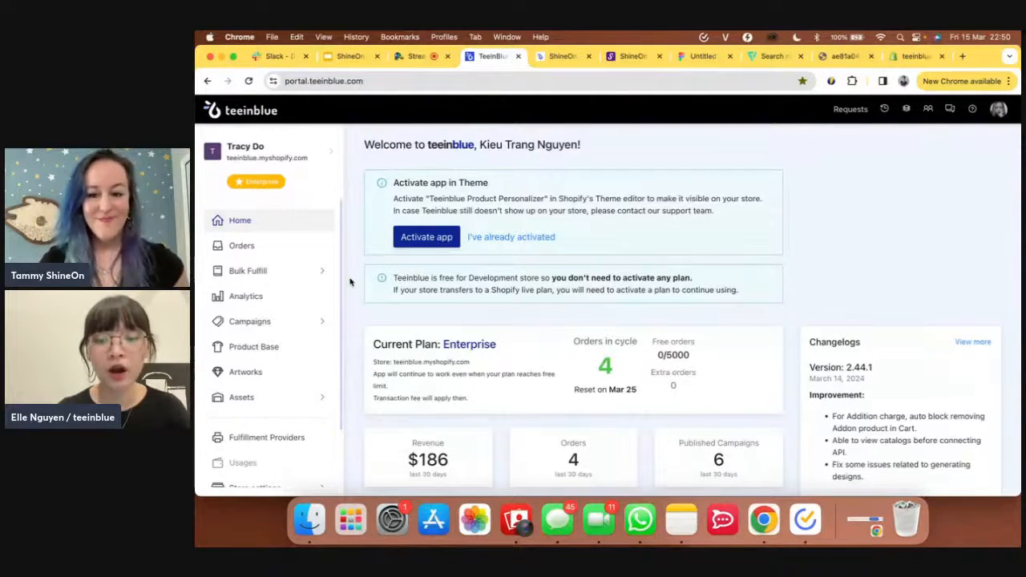
{"action": "left_click", "coordinate": [282, 347]}
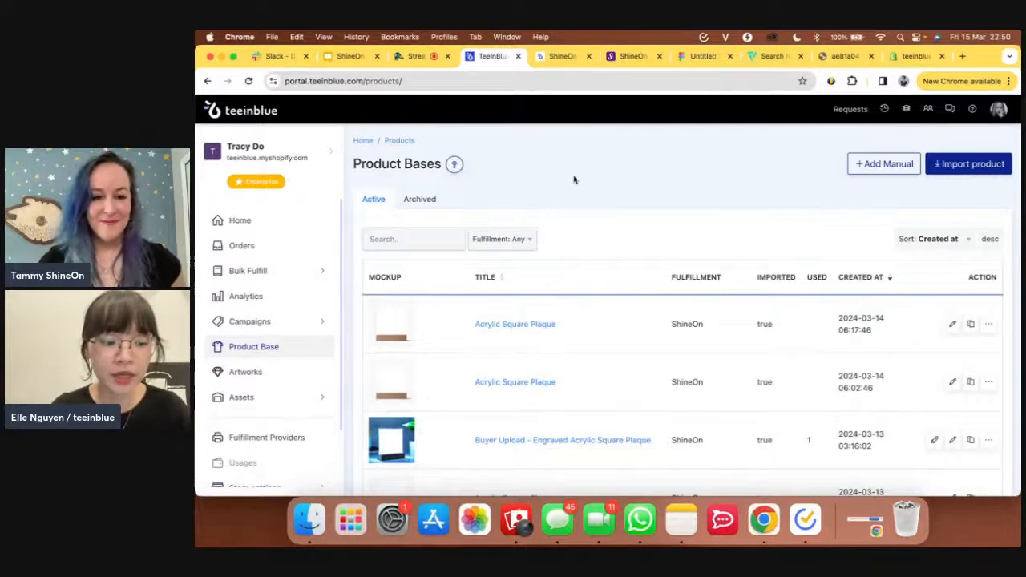
{"action": "left_click", "coordinate": [257, 224]}
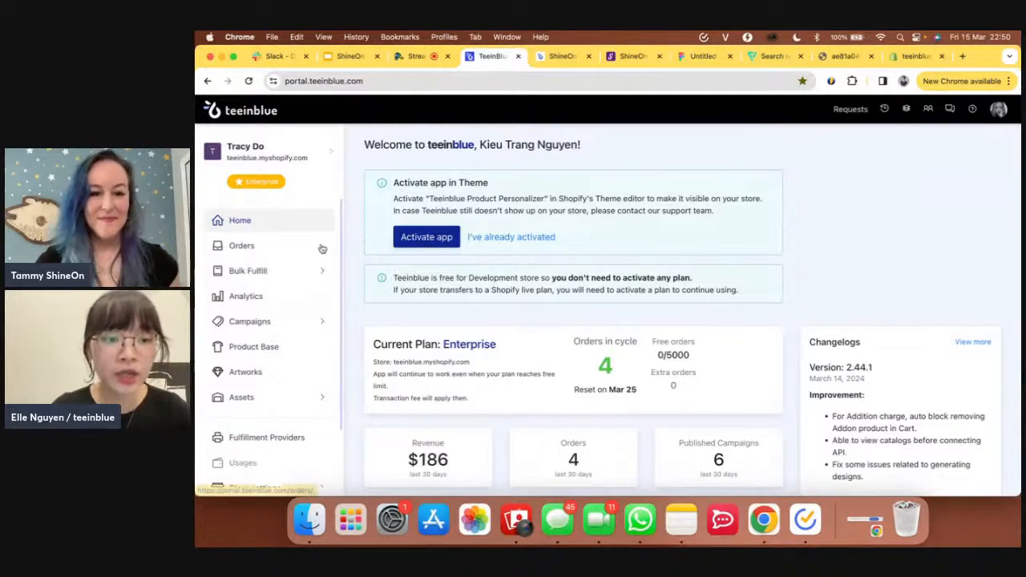
{"action": "scroll", "coordinate": [321, 246], "scroll_direction": "down", "scroll_amount": 2}
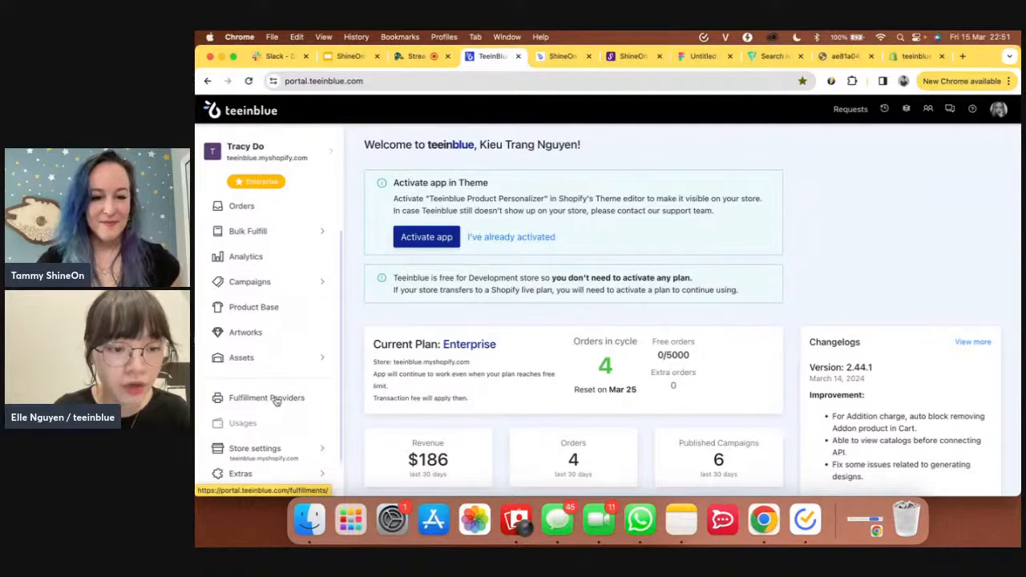
- Find ShineOn among Fulfillment Providers, open its Edit API page, then bring the ShineOn tab forward
{"action": "left_click", "coordinate": [275, 401]}
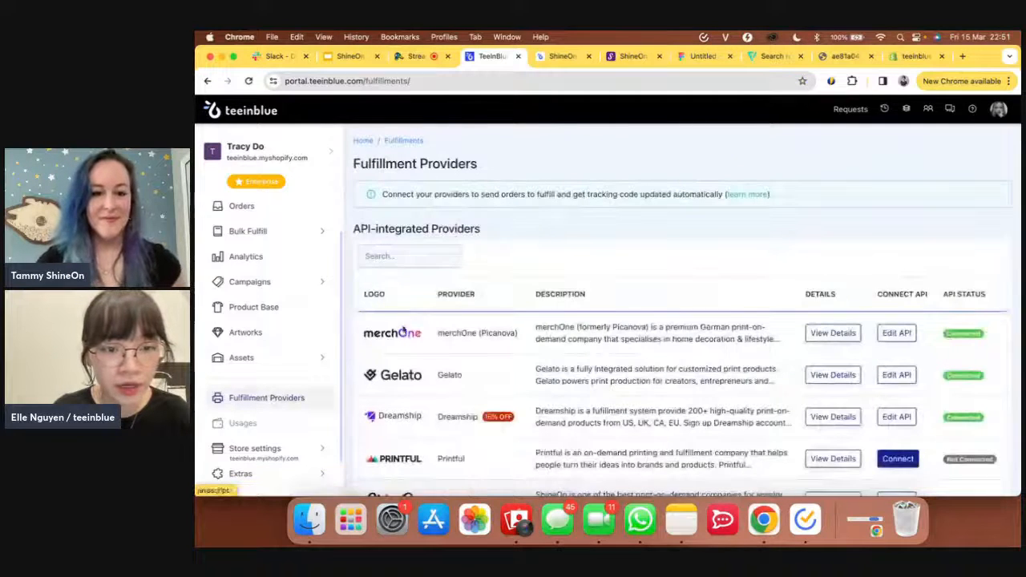
{"action": "left_click", "coordinate": [435, 255]}
{"action": "type", "text": "ShineOn"}
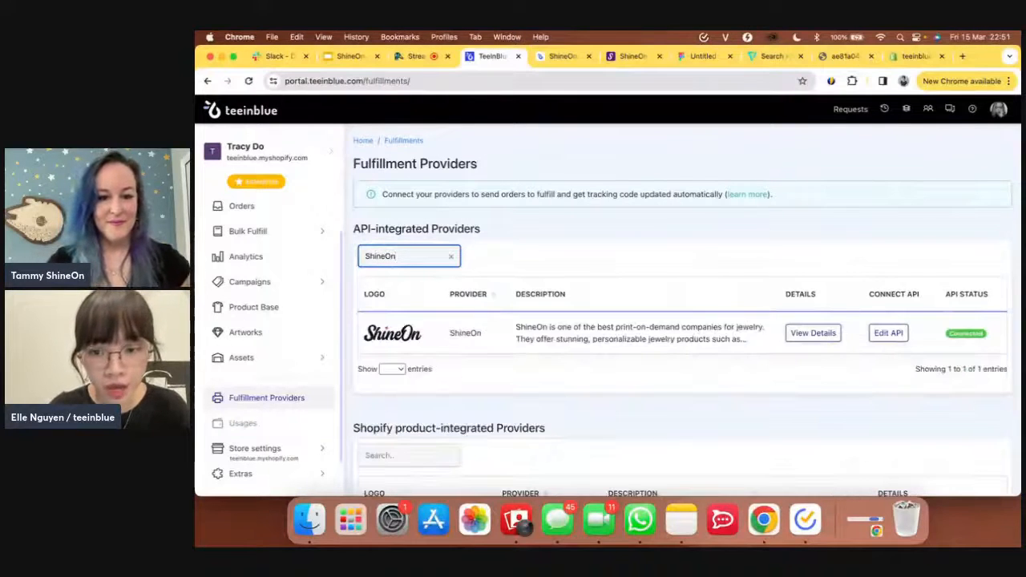
{"action": "left_click", "coordinate": [890, 334]}
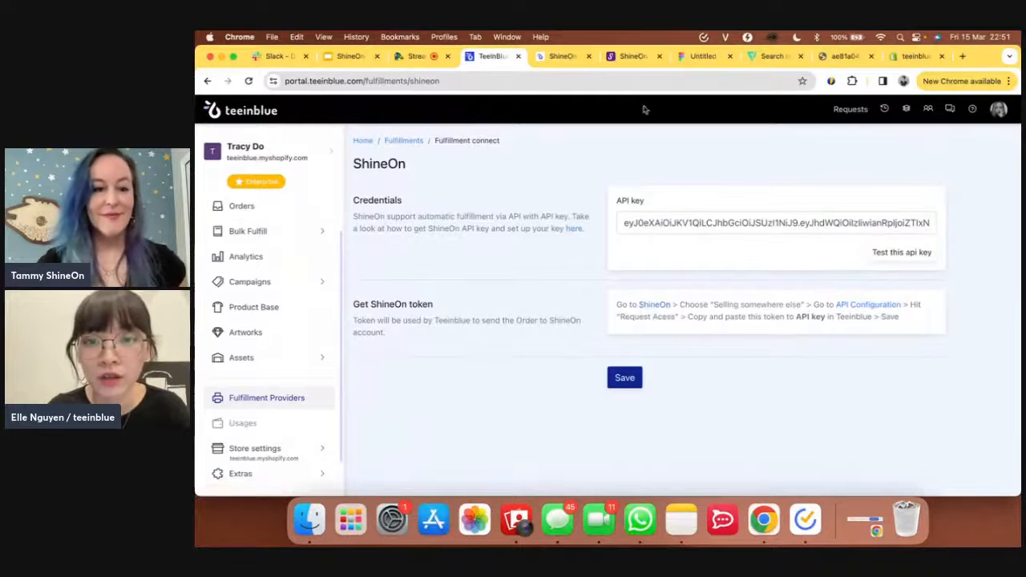
{"action": "left_click", "coordinate": [622, 58]}
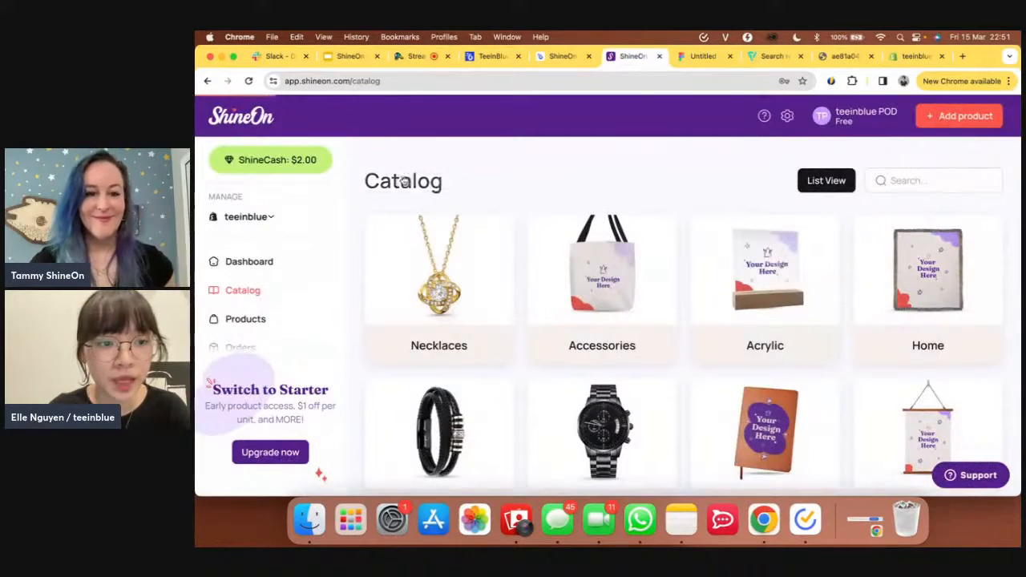
- Switch the ShineOn store selector to the Special Orders store
{"action": "left_click", "coordinate": [273, 217]}
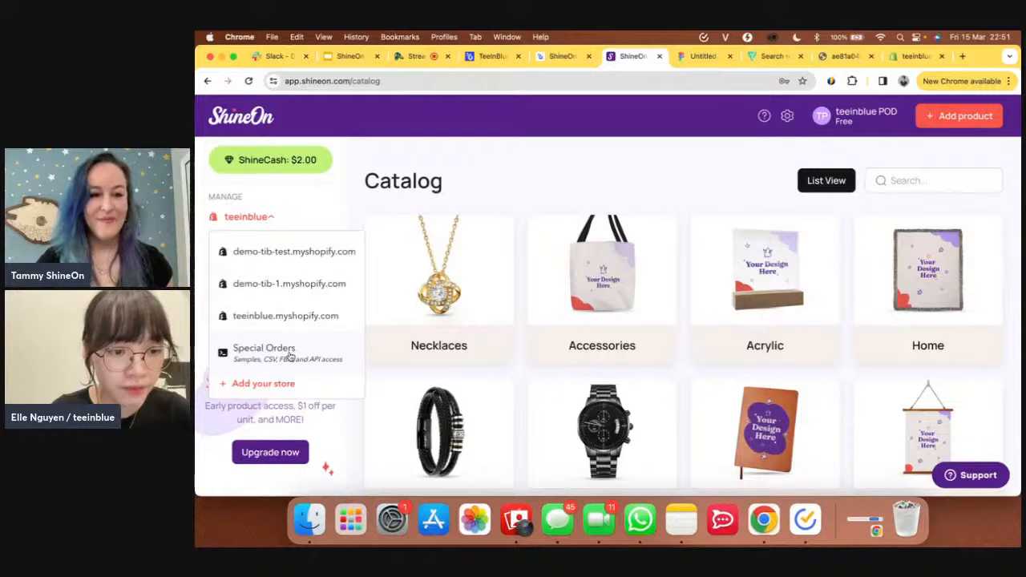
{"action": "left_click", "coordinate": [290, 352]}
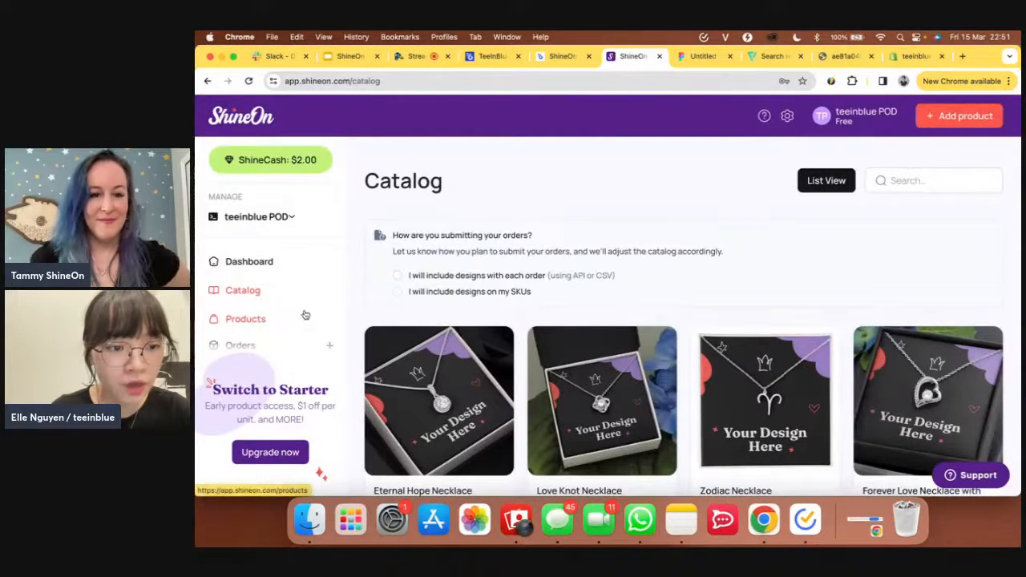
{"action": "scroll", "coordinate": [310, 318], "scroll_direction": "down", "scroll_amount": 4}
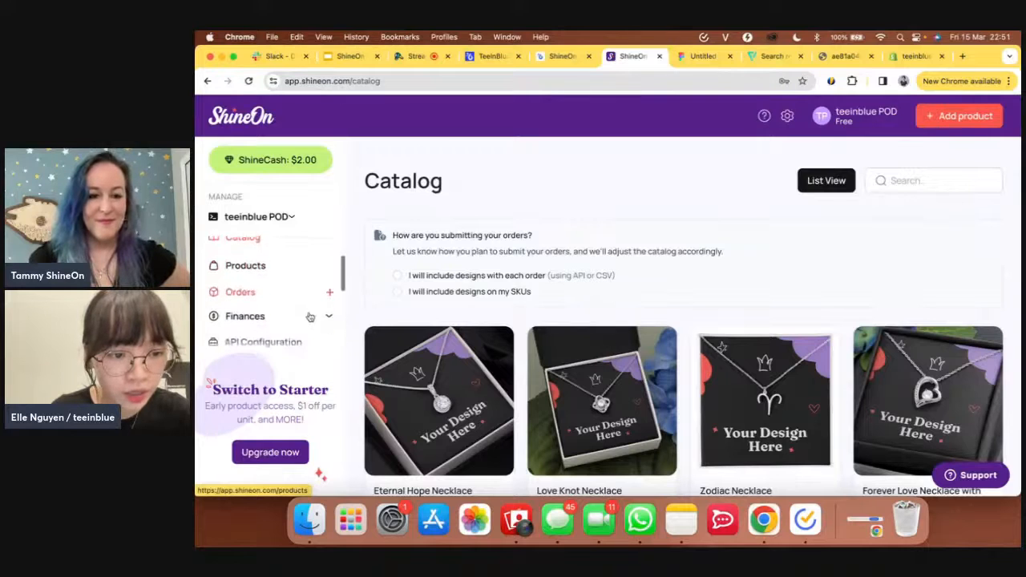
{"action": "scroll", "coordinate": [310, 319], "scroll_direction": "down", "scroll_amount": 1}
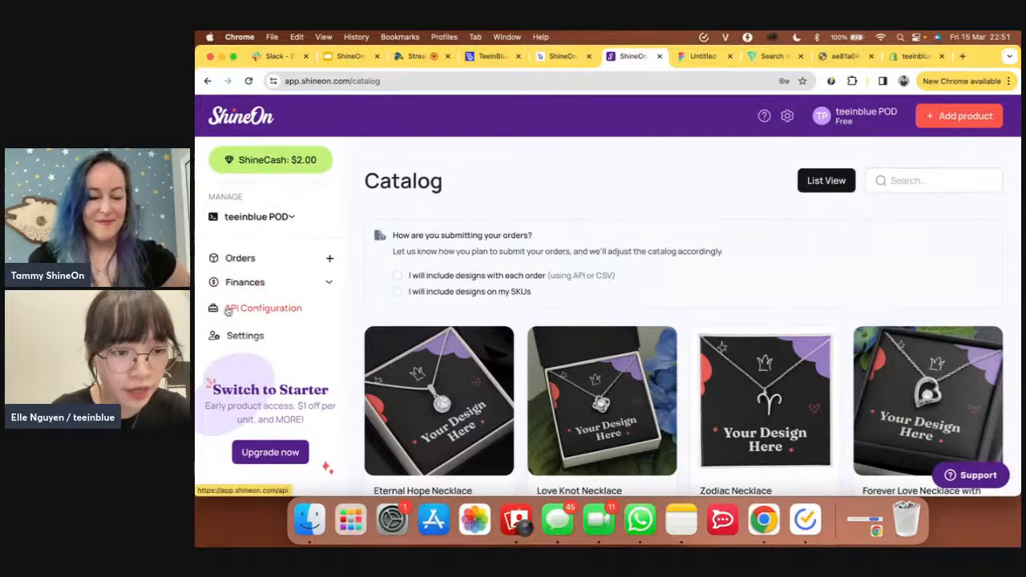
- Copy the API key from ShineOn's API Configuration page and return to the teeinblue tab
{"action": "left_click", "coordinate": [269, 316]}
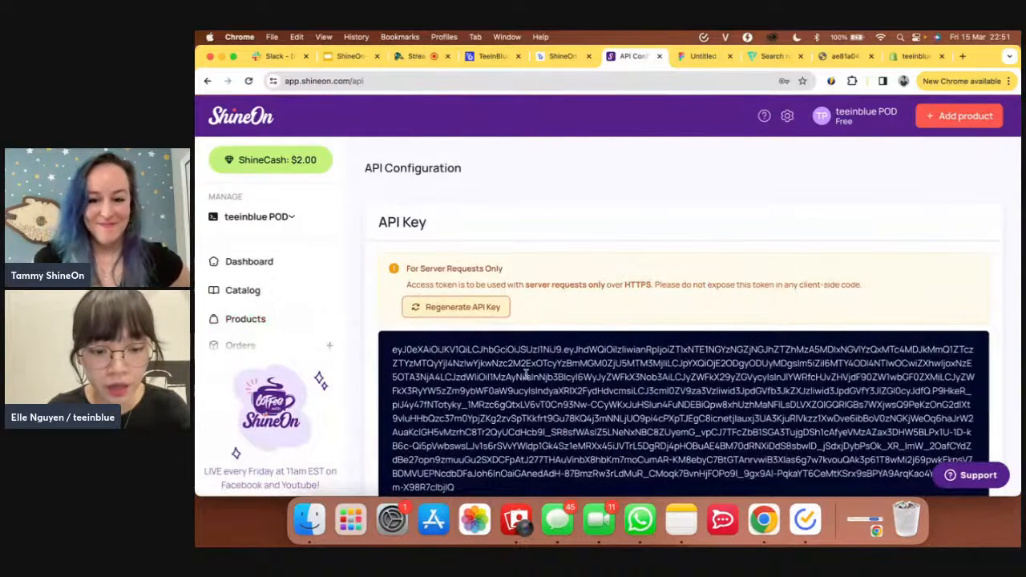
{"action": "triple_click", "coordinate": [526, 374]}
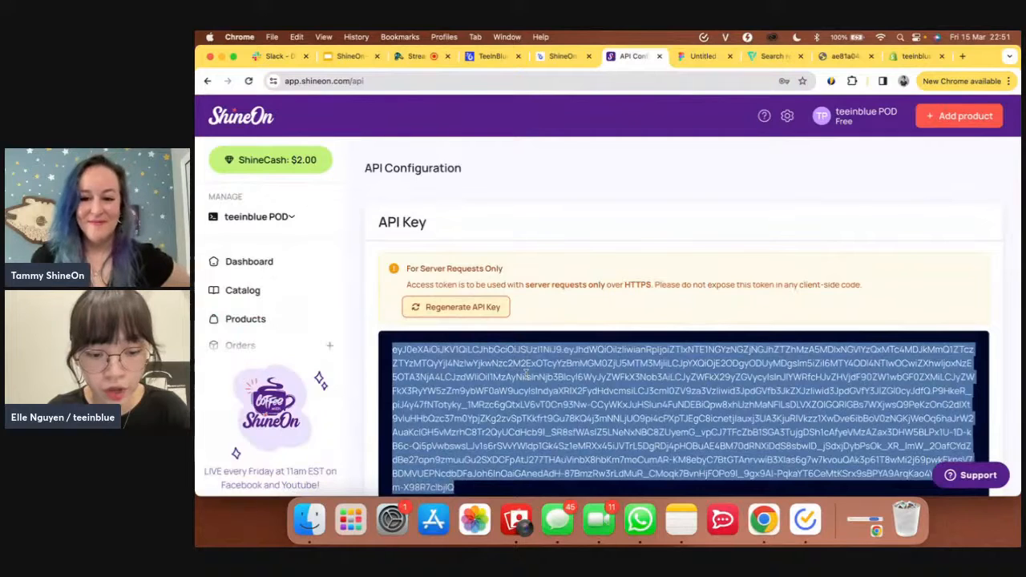
{"action": "key", "text": "super+a"}
{"action": "left_click", "coordinate": [526, 374]}
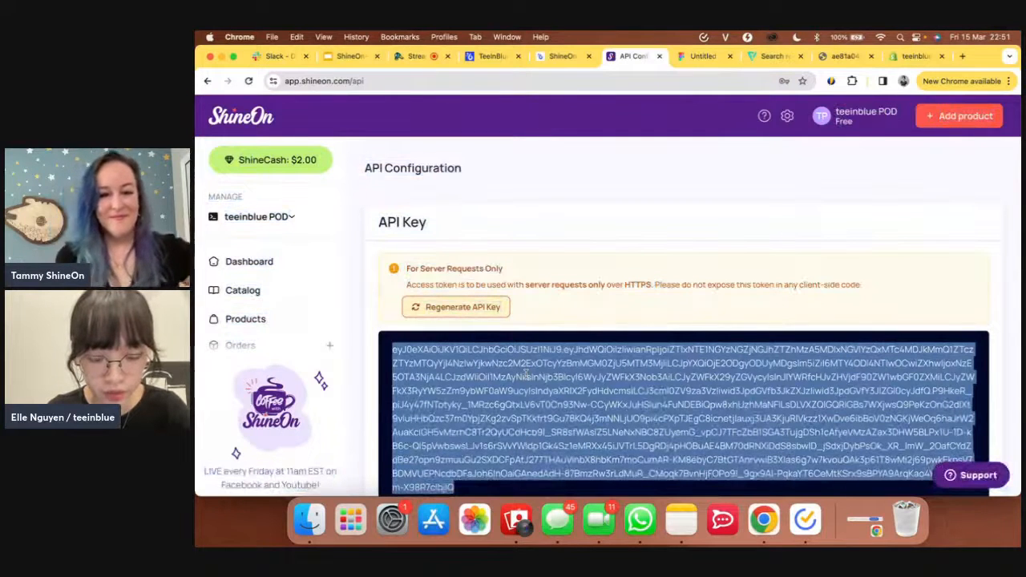
{"action": "left_click", "coordinate": [491, 56]}
- Paste the ShineOn API key, test it, save the connection, and go to Product Bases
{"action": "triple_click", "coordinate": [679, 225]}
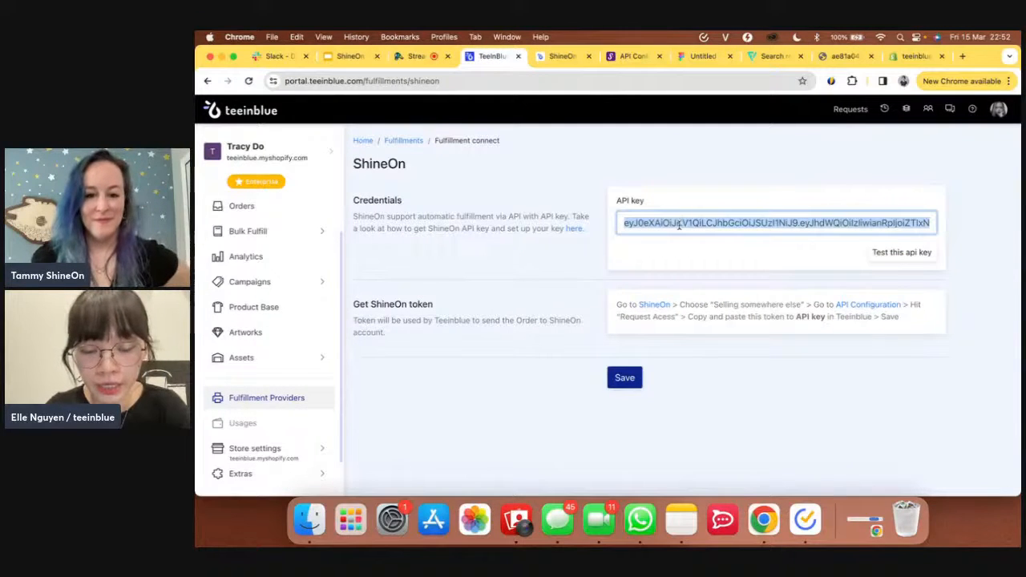
{"action": "left_click", "coordinate": [786, 254]}
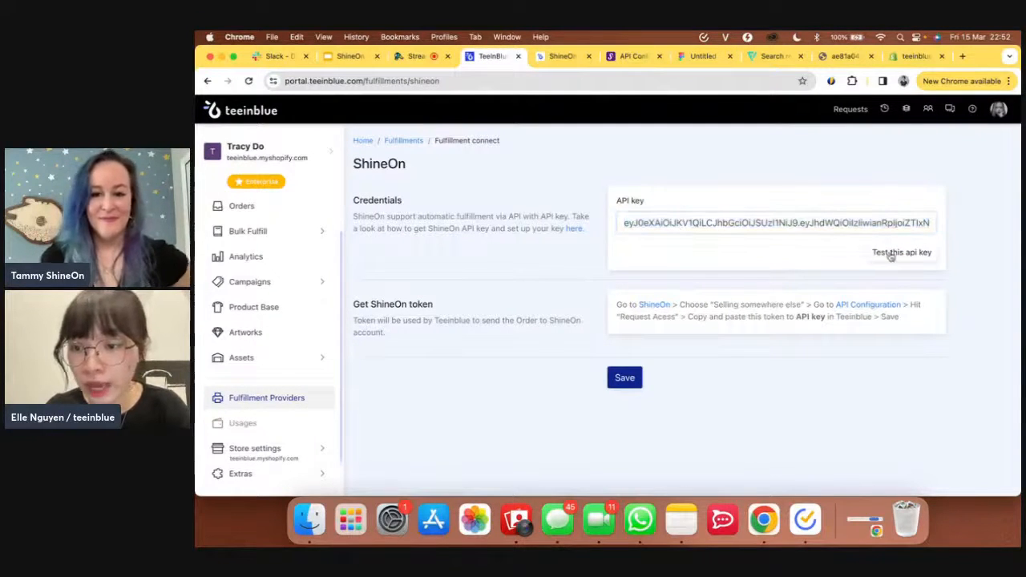
{"action": "left_click", "coordinate": [890, 253]}
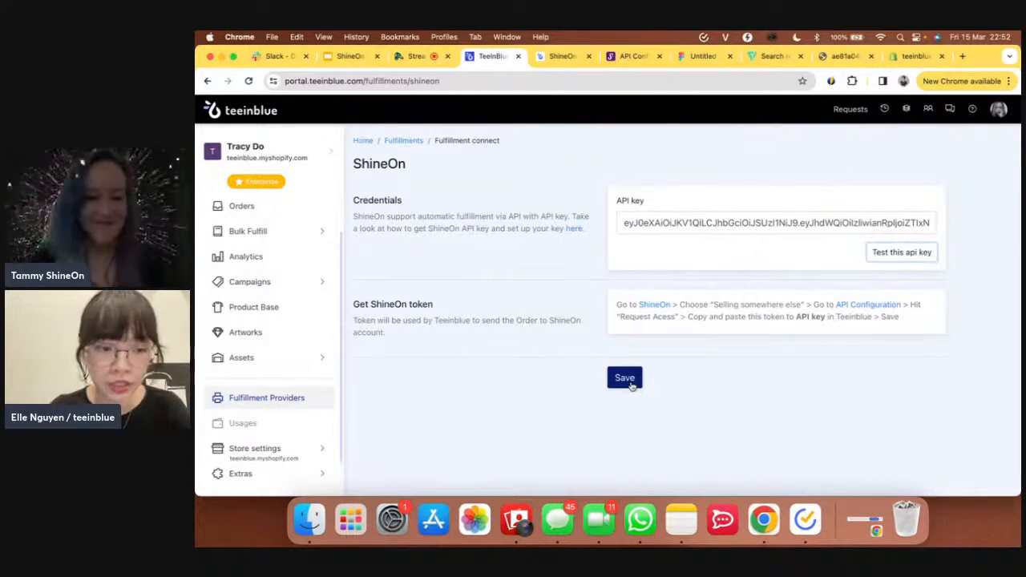
{"action": "left_click", "coordinate": [473, 366]}
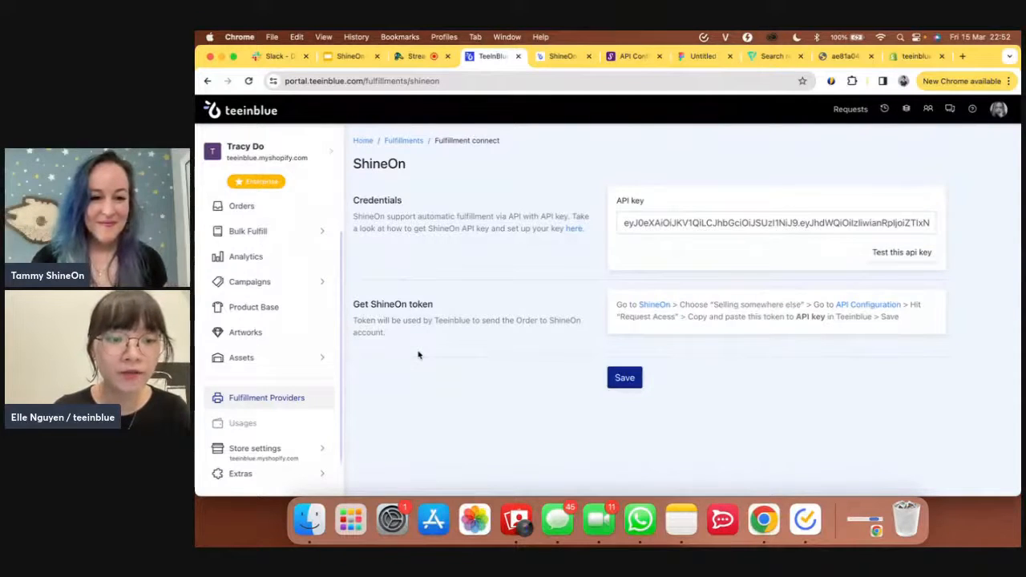
{"action": "left_click", "coordinate": [247, 313]}
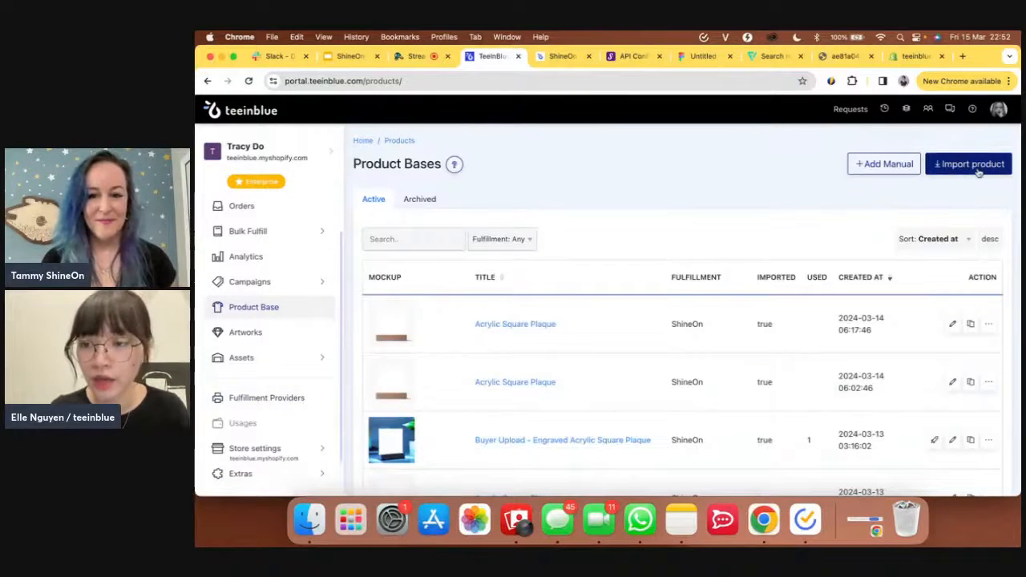
- Open the ShineOn product import list, search for 'pillow', then clear that search
{"action": "left_click", "coordinate": [967, 167]}
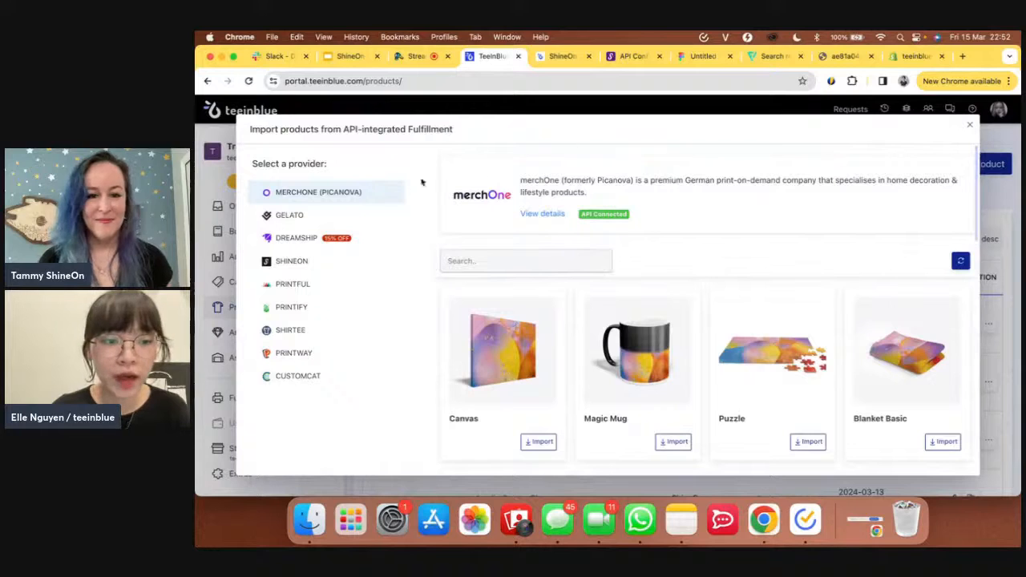
{"action": "left_click", "coordinate": [328, 261]}
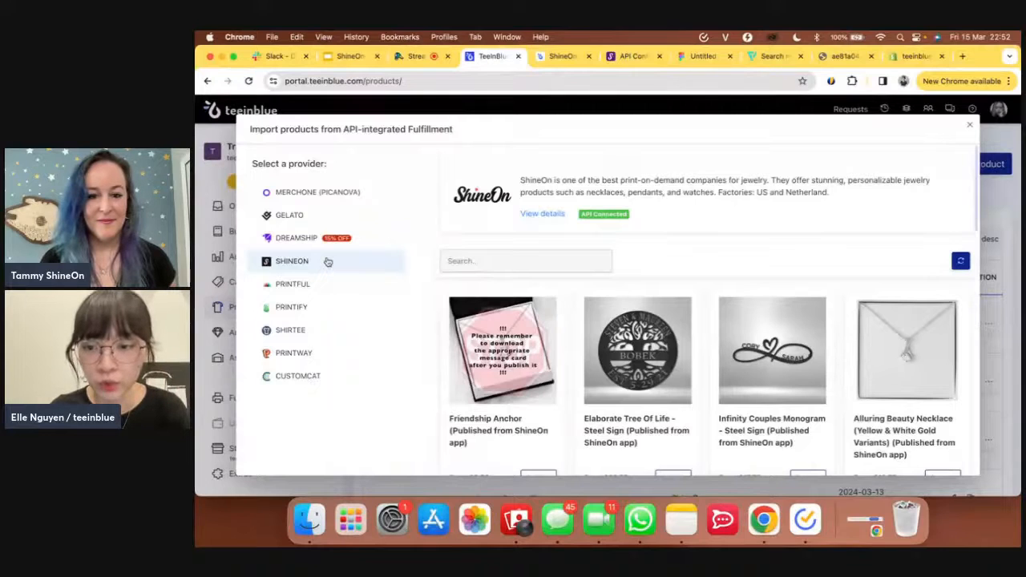
{"action": "scroll", "coordinate": [540, 332], "scroll_direction": "down", "scroll_amount": 5}
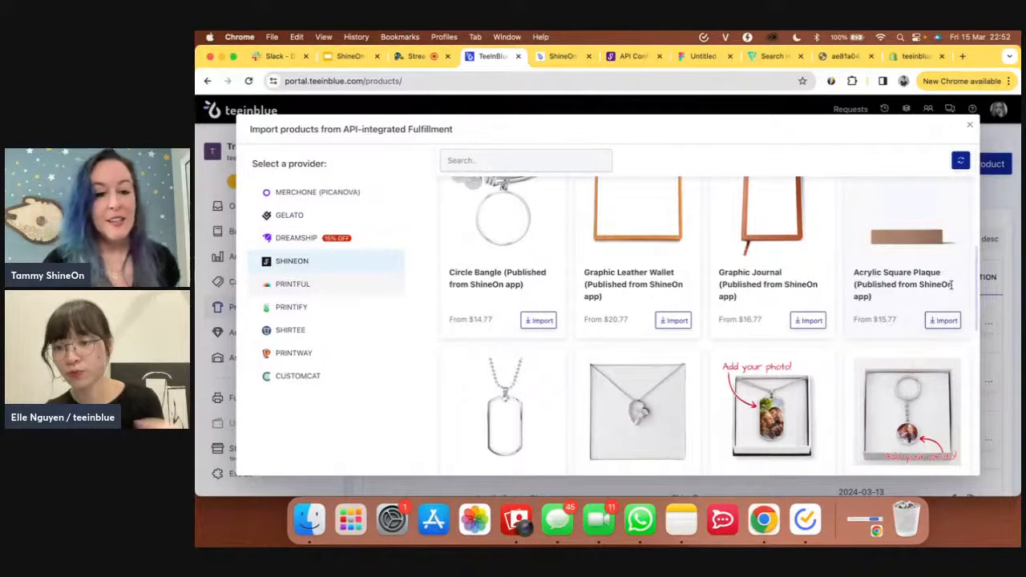
{"action": "scroll", "coordinate": [729, 280], "scroll_direction": "up", "scroll_amount": 5}
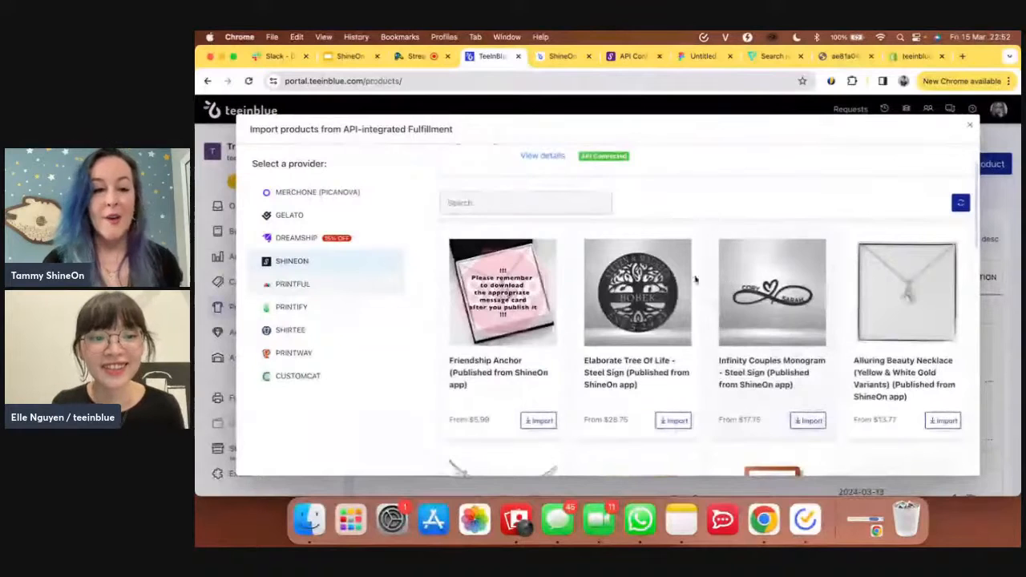
{"action": "scroll", "coordinate": [600, 244], "scroll_direction": "up", "scroll_amount": 1}
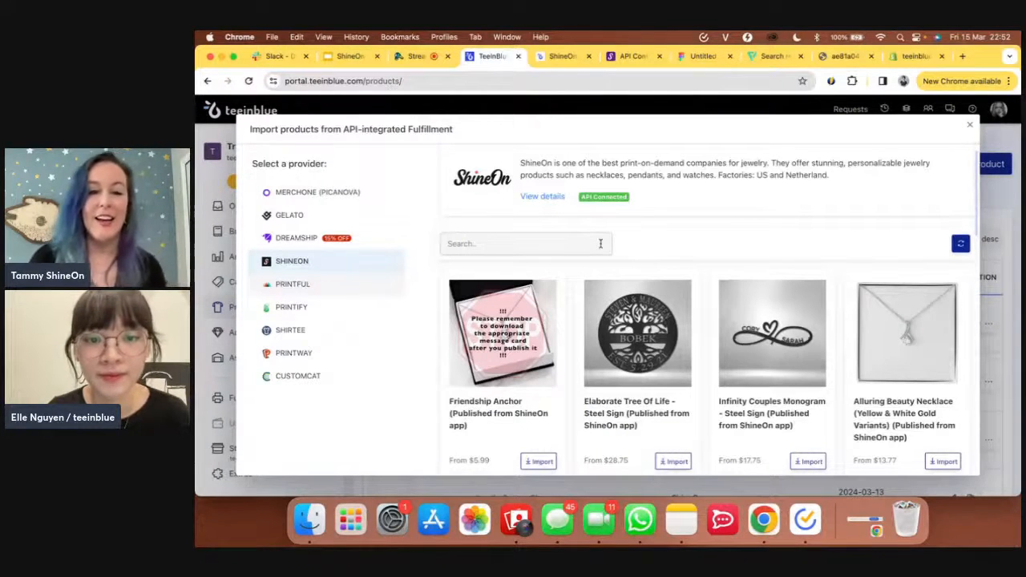
{"action": "left_click", "coordinate": [601, 244]}
{"action": "type", "text": "pillo"}
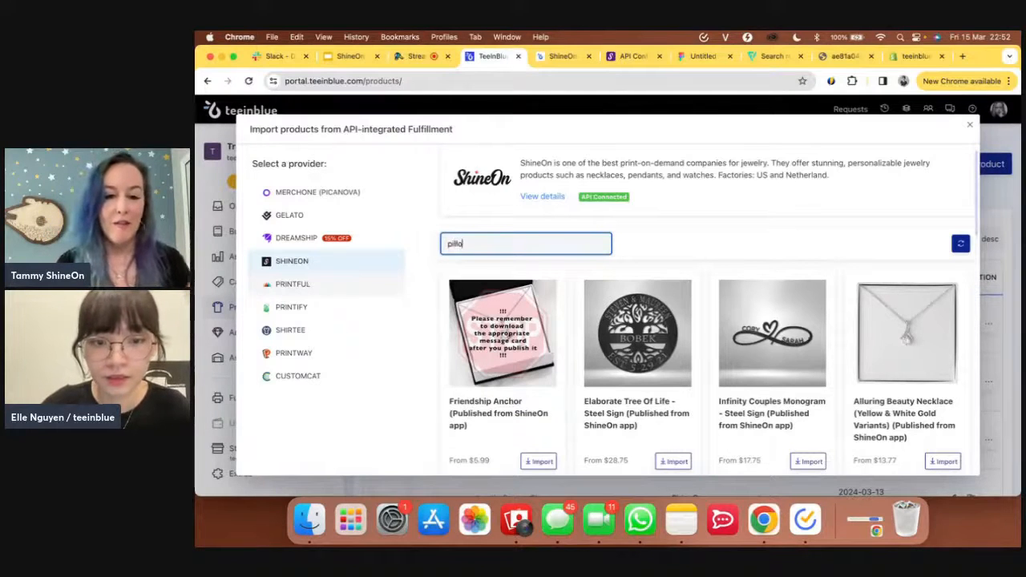
{"action": "type", "text": "w"}
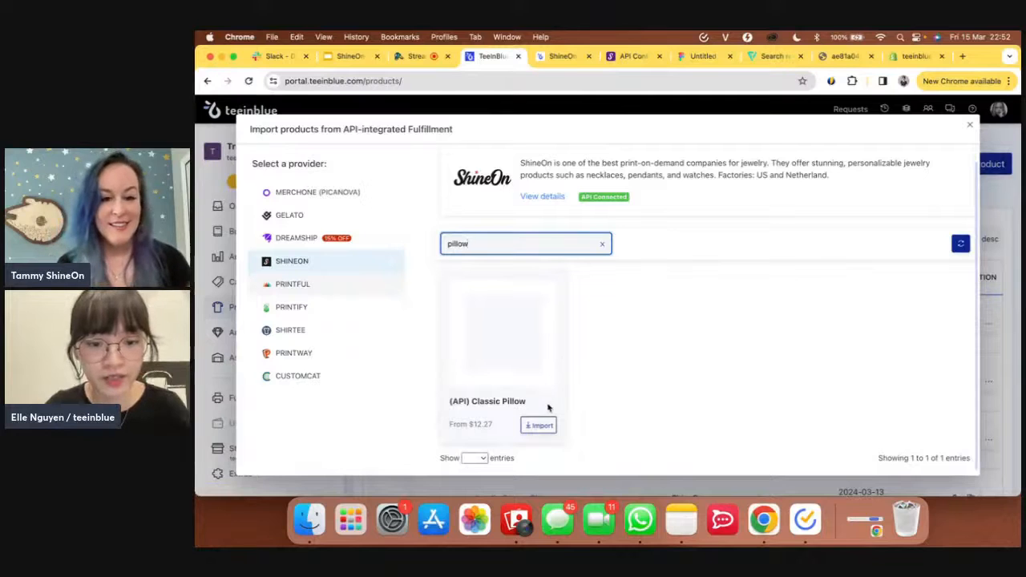
{"action": "left_click", "coordinate": [603, 247]}
- Search the ShineOn products for 'acrylic' and import the Acrylic Square Plaque
{"action": "left_click", "coordinate": [564, 56]}
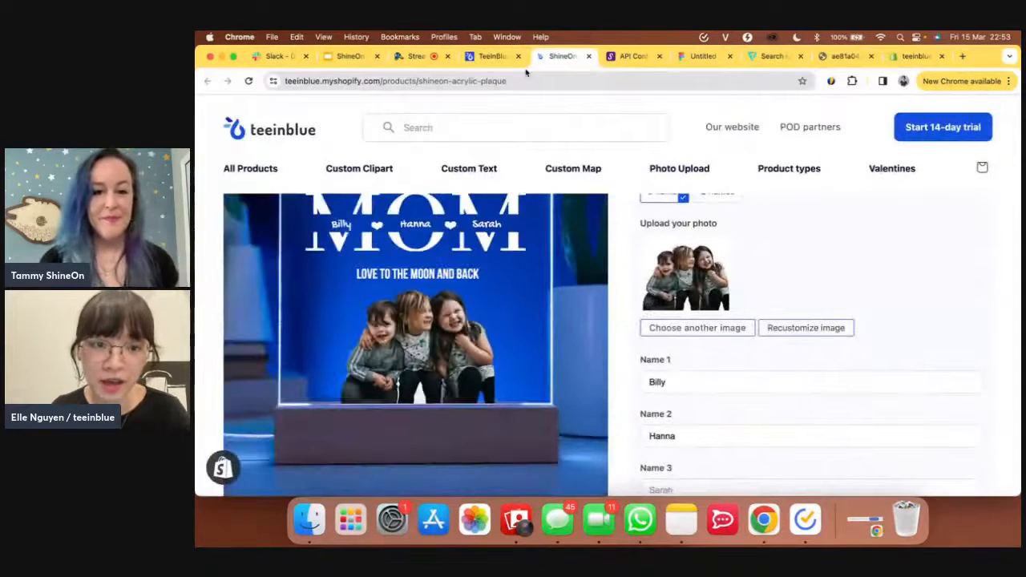
{"action": "left_click", "coordinate": [483, 56]}
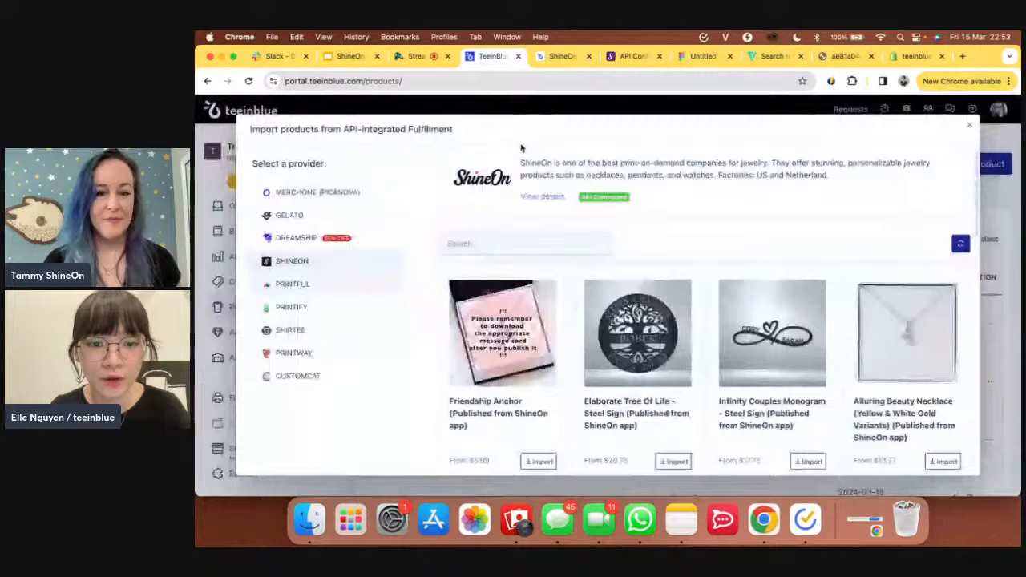
{"action": "left_click", "coordinate": [544, 246]}
{"action": "type", "text": "acrylic"}
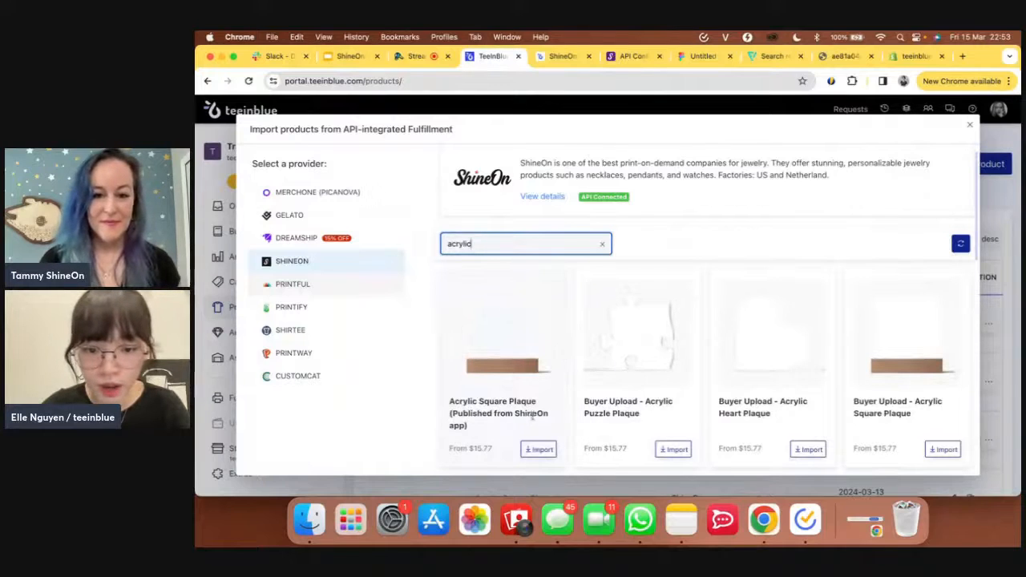
{"action": "left_click", "coordinate": [548, 451]}
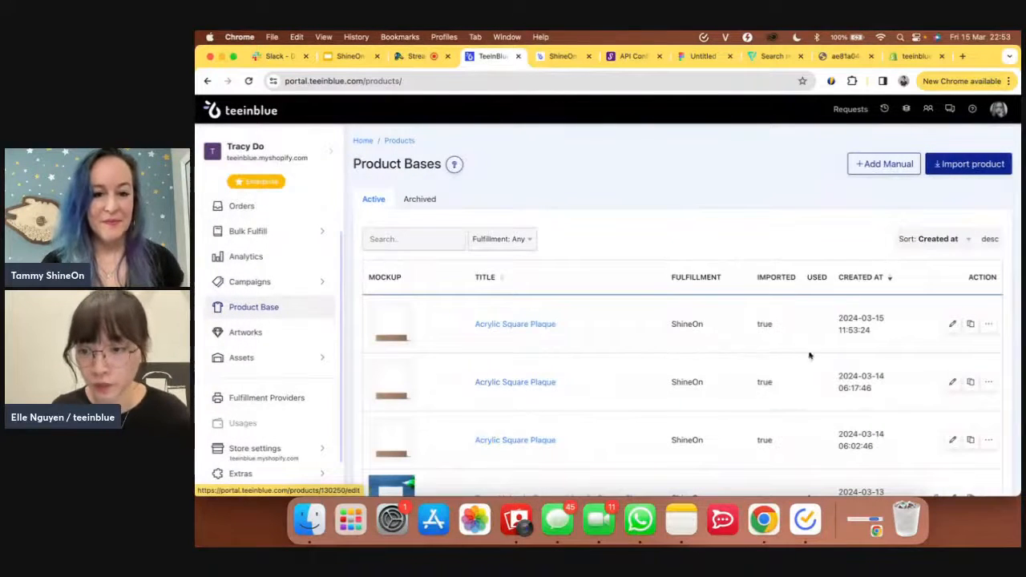
- Edit the newest Acrylic Square Plaque product base (ShineOn, catalog ID 4751)
{"action": "left_click", "coordinate": [952, 324]}
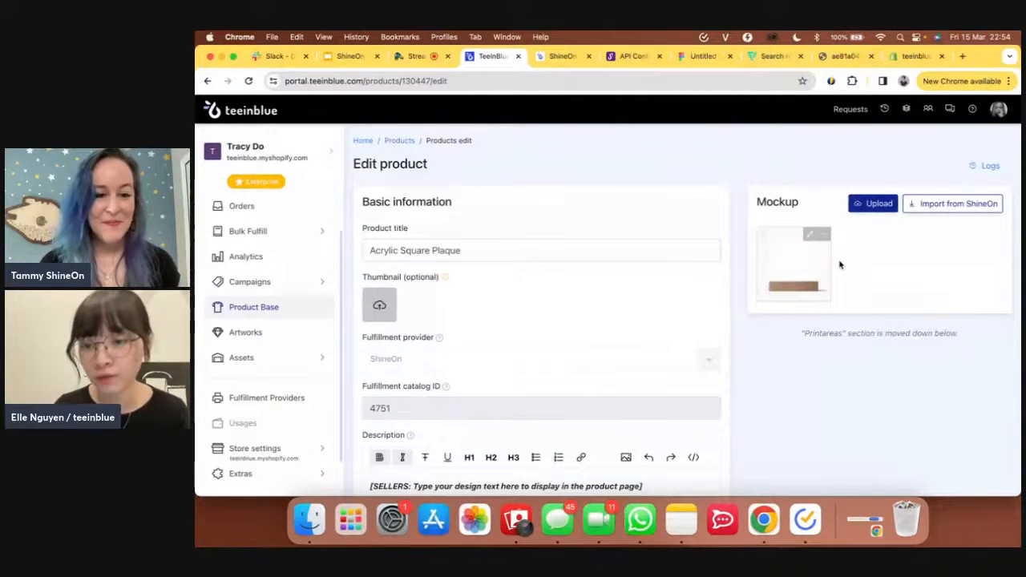
- Start a ShineOn mockup import and select the blue, green, purple and red backlit plaque mockups
{"action": "left_click", "coordinate": [940, 209]}
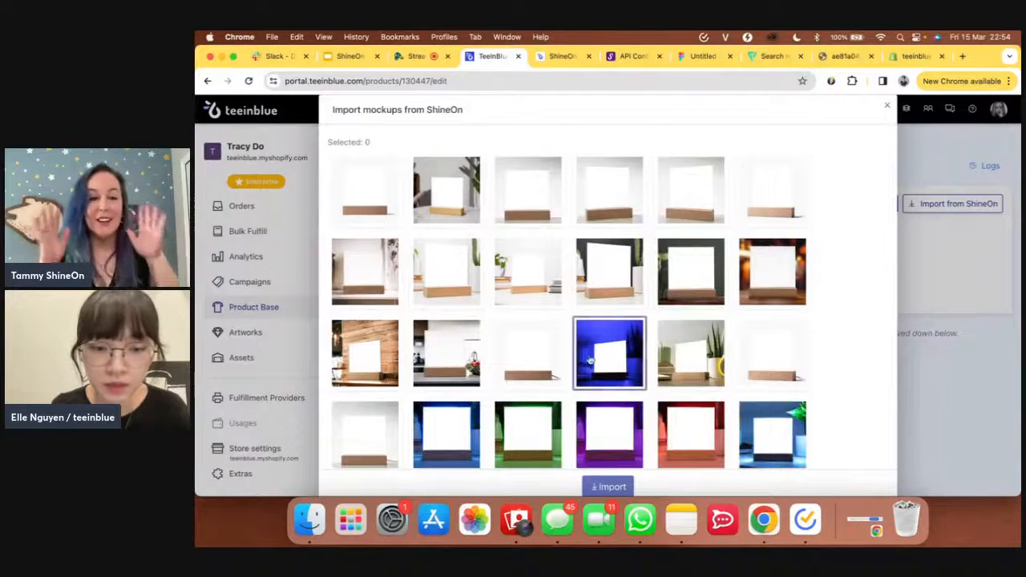
{"action": "scroll", "coordinate": [533, 415], "scroll_direction": "down", "scroll_amount": 2}
{"action": "scroll", "coordinate": [535, 414], "scroll_direction": "down", "scroll_amount": 1}
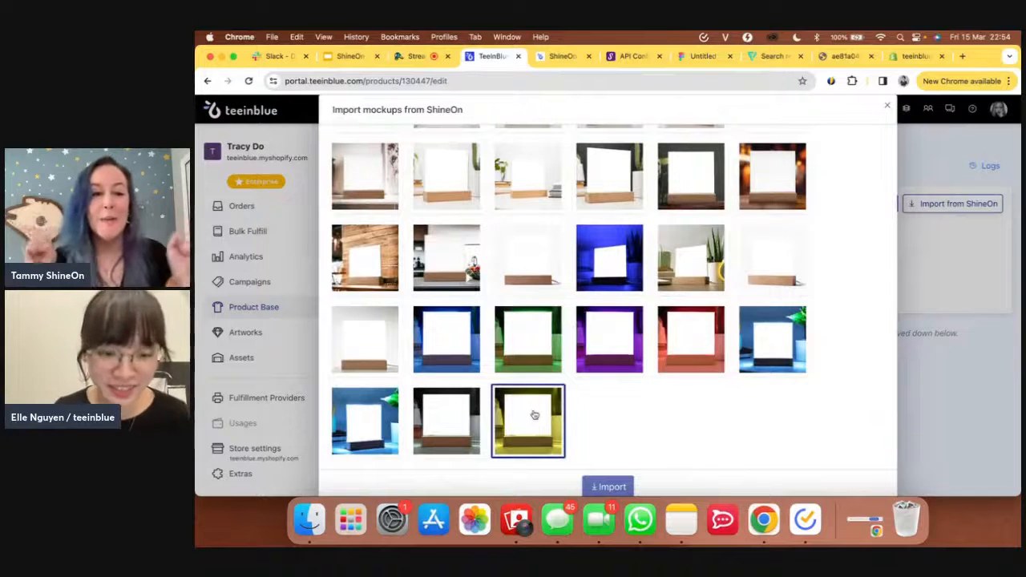
{"action": "left_click", "coordinate": [462, 370]}
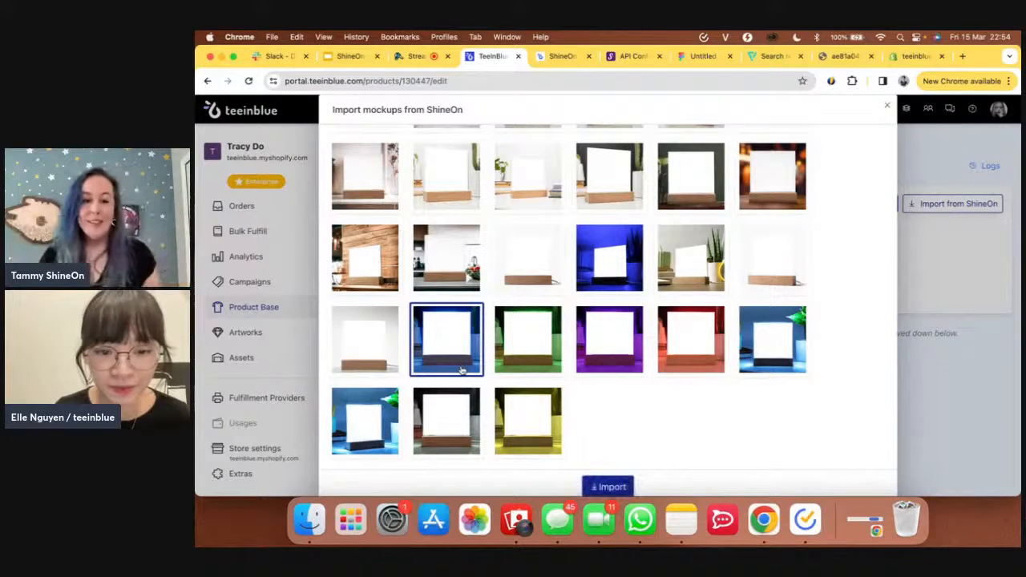
{"action": "left_click", "coordinate": [552, 351]}
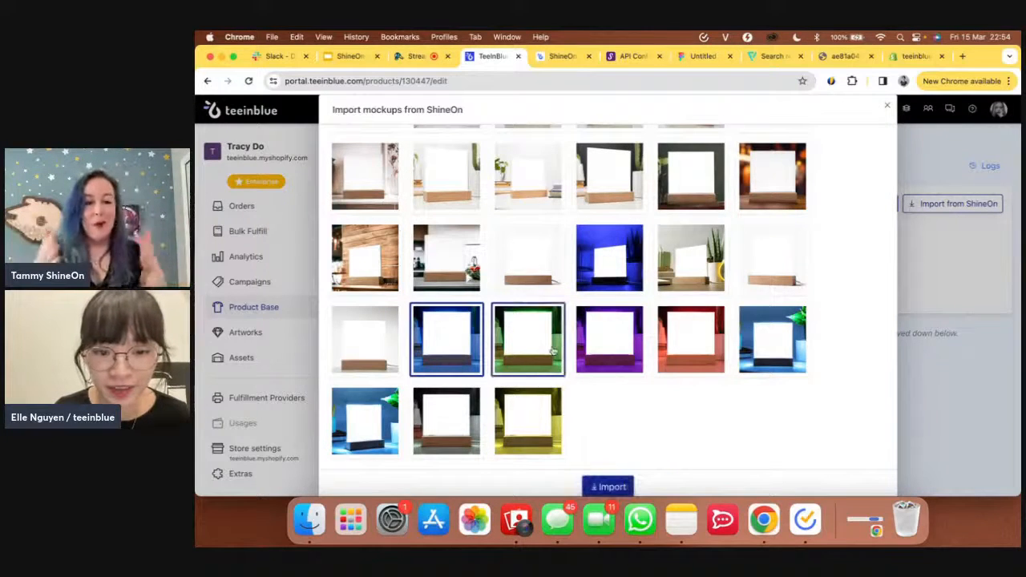
{"action": "left_click", "coordinate": [609, 350]}
{"action": "left_click", "coordinate": [691, 348]}
- Add the blue-green, grey and yellow mockups and import all seven into the plaque
{"action": "left_click", "coordinate": [767, 346]}
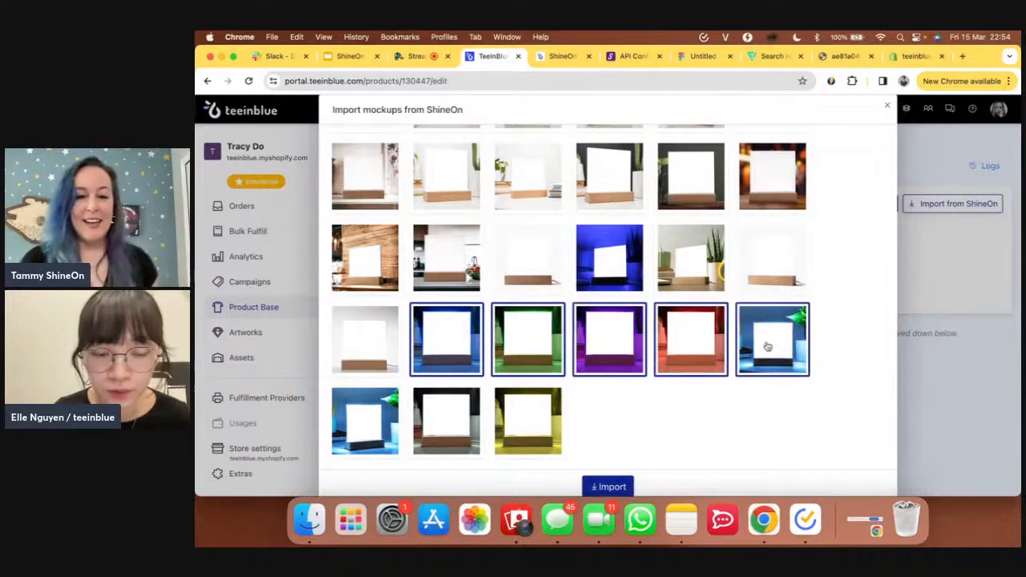
{"action": "left_click", "coordinate": [384, 425]}
{"action": "left_click", "coordinate": [373, 424]}
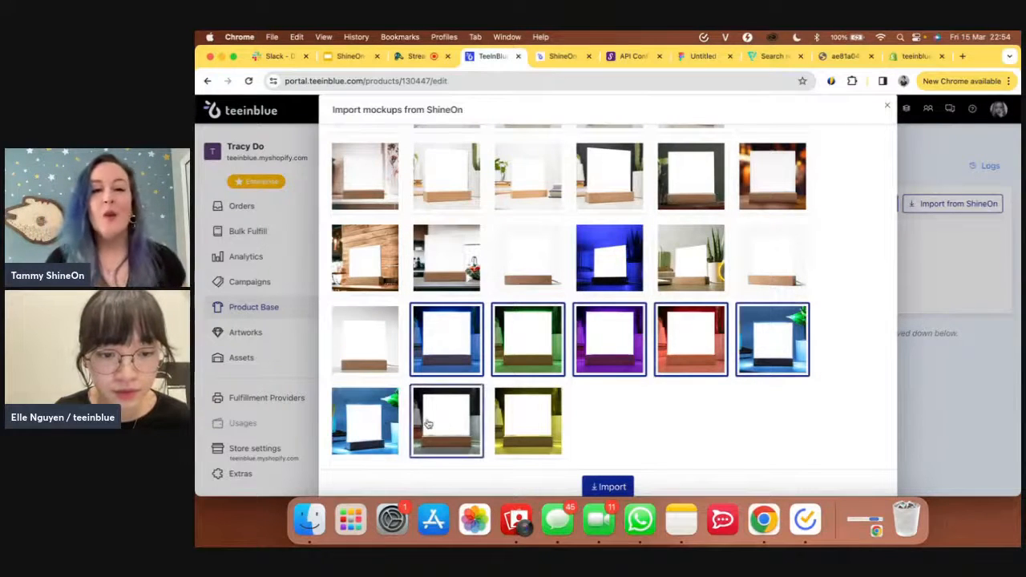
{"action": "left_click", "coordinate": [428, 423]}
{"action": "left_click", "coordinate": [513, 428]}
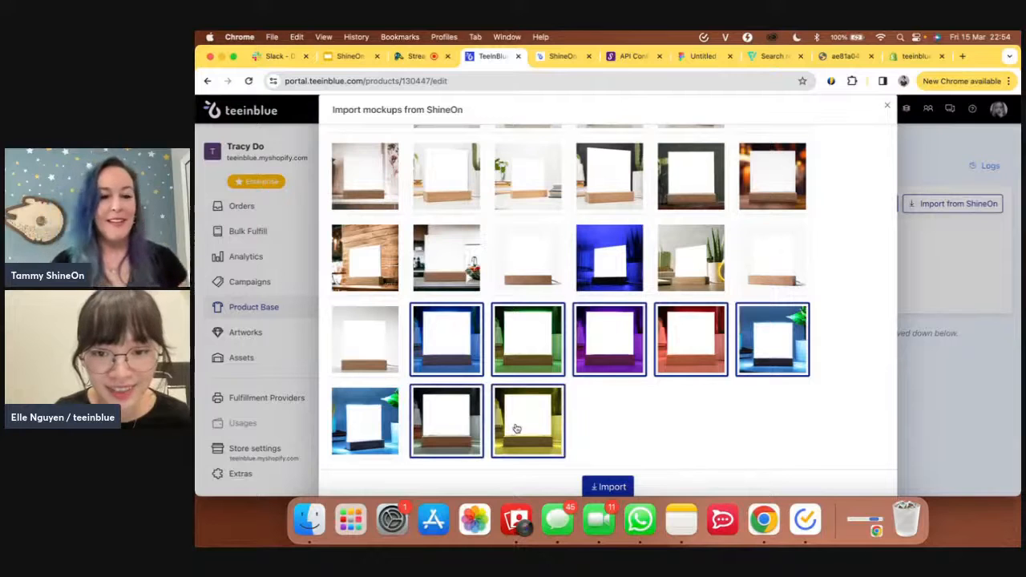
{"action": "left_click", "coordinate": [618, 486]}
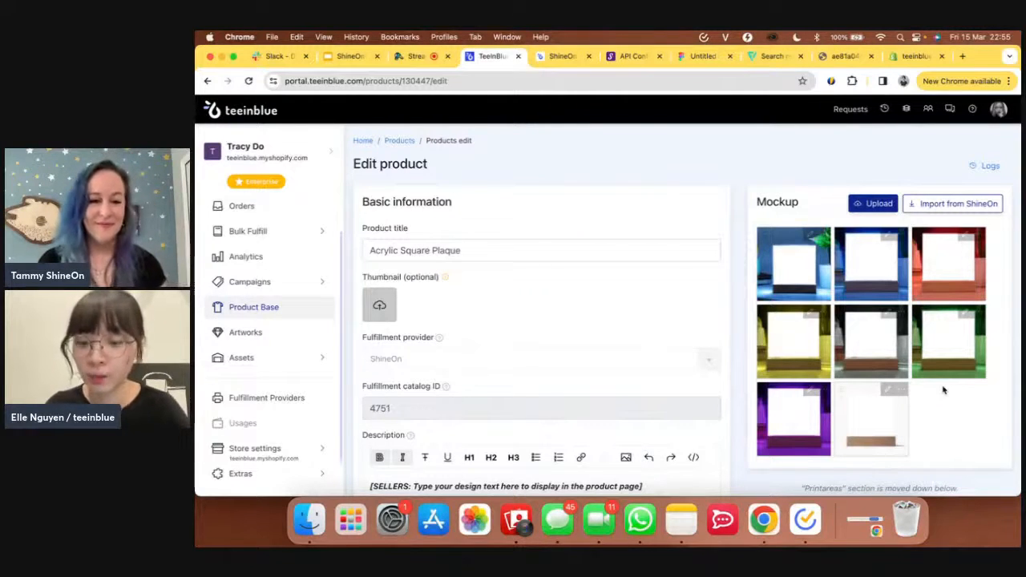
{"action": "mouse_move", "coordinate": [897, 425]}
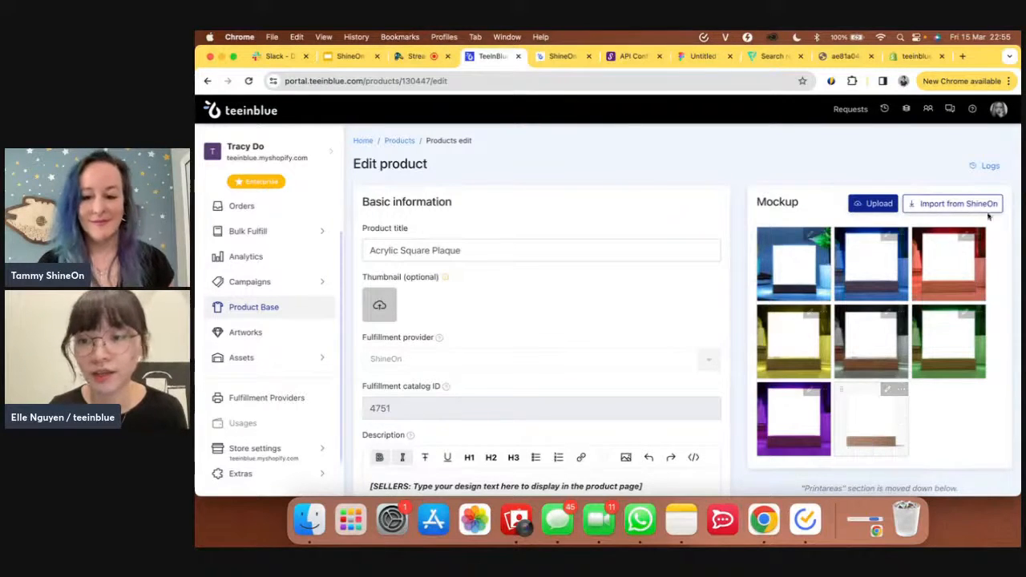
{"action": "scroll", "coordinate": [991, 444], "scroll_direction": "down", "scroll_amount": 5}
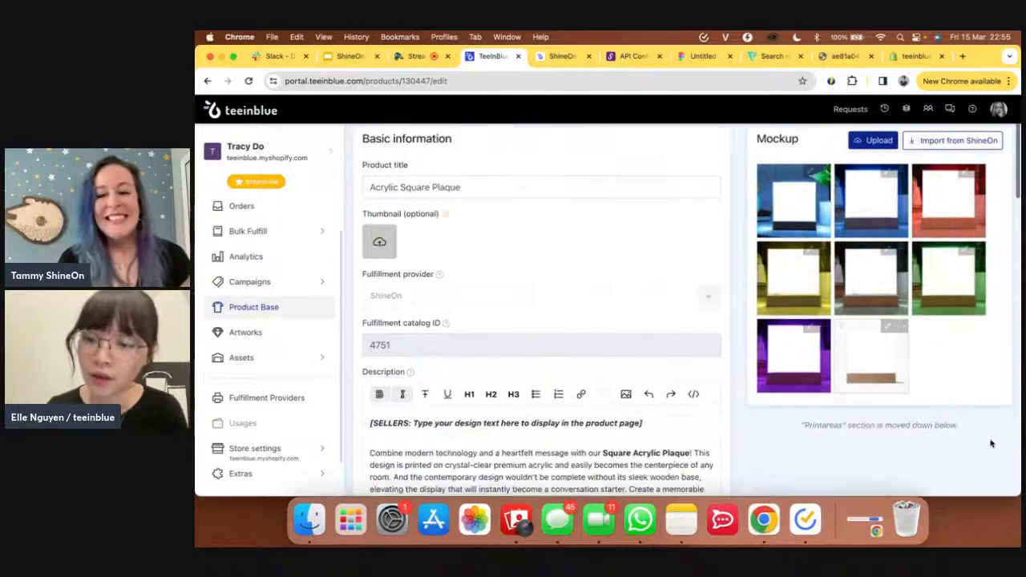
{"action": "scroll", "coordinate": [460, 415], "scroll_direction": "up", "scroll_amount": 1}
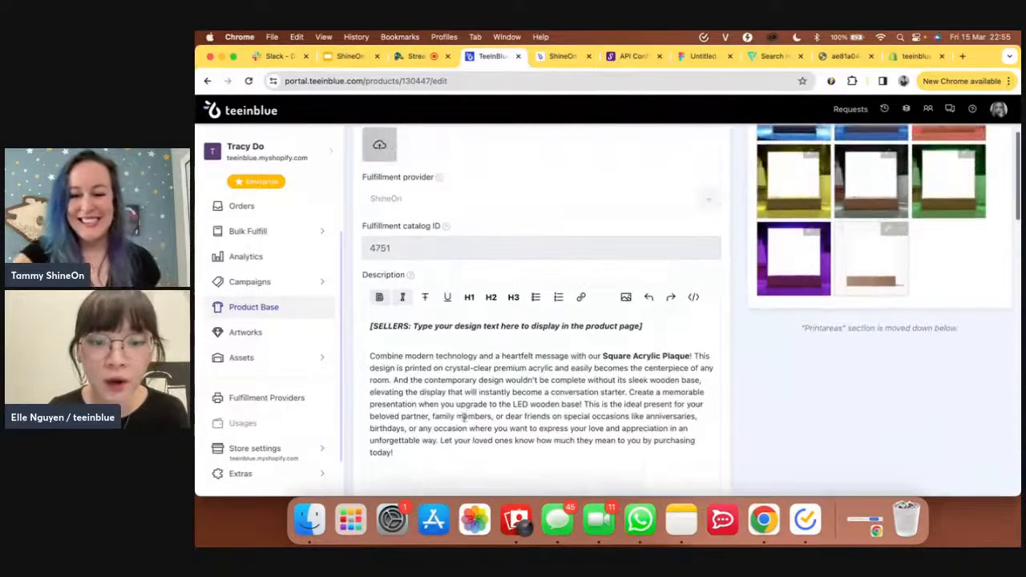
{"action": "scroll", "coordinate": [460, 416], "scroll_direction": "down", "scroll_amount": 3}
{"action": "scroll", "coordinate": [460, 415], "scroll_direction": "down", "scroll_amount": 10}
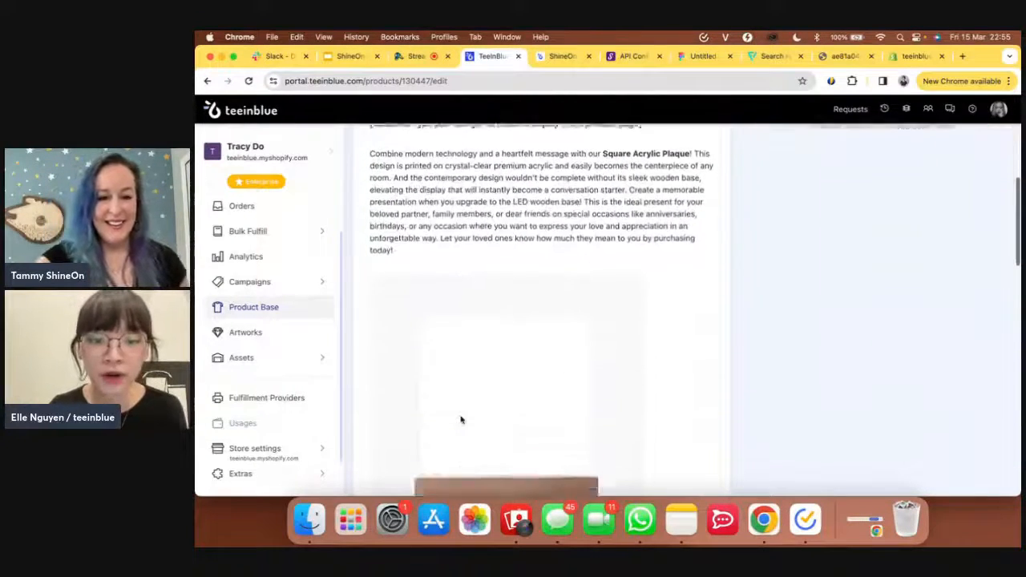
{"action": "scroll", "coordinate": [460, 420], "scroll_direction": "down", "scroll_amount": 15}
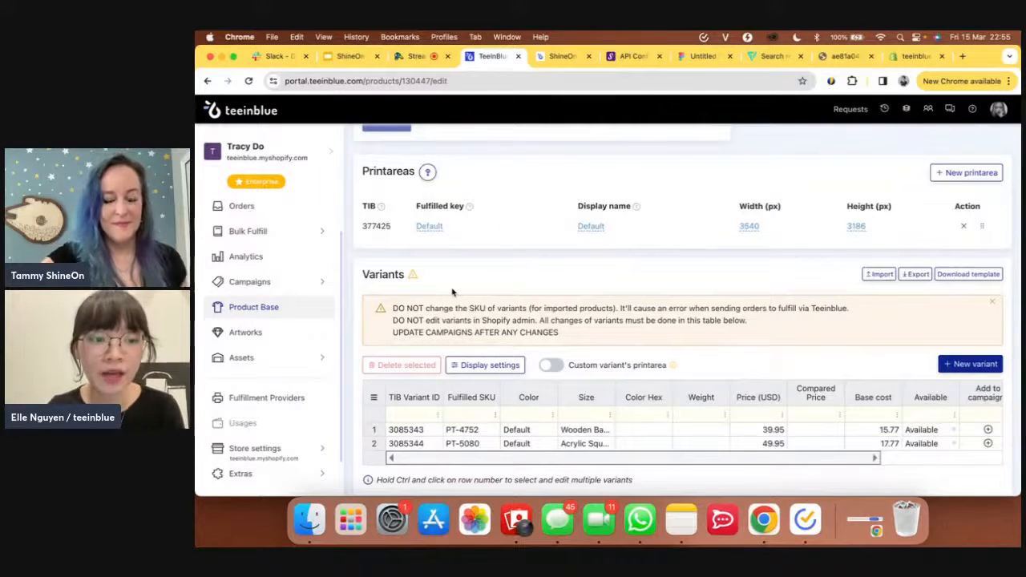
- Create a new artwork from the Artworks list
{"action": "left_click", "coordinate": [243, 333]}
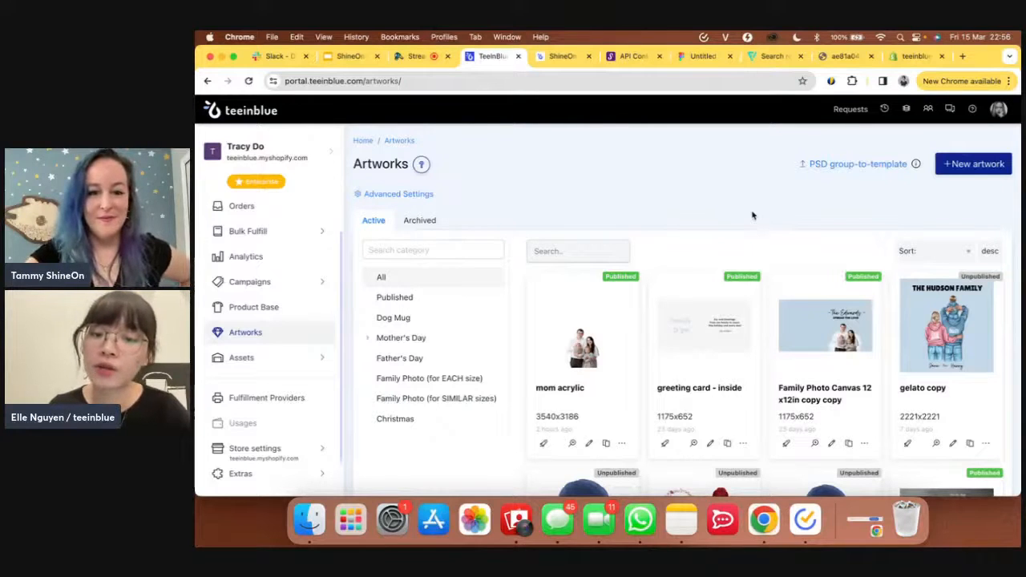
{"action": "left_click", "coordinate": [971, 173]}
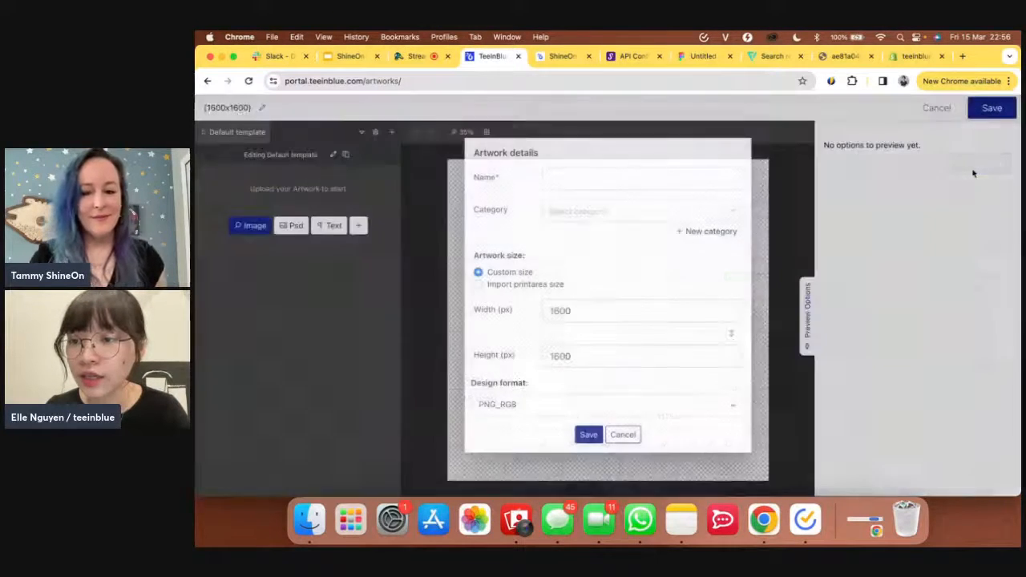
- Name the artwork 'Mom acrylic' and size it from Acrylic Square Plaque's Default print area (3540×3186)
{"action": "left_click", "coordinate": [609, 176]}
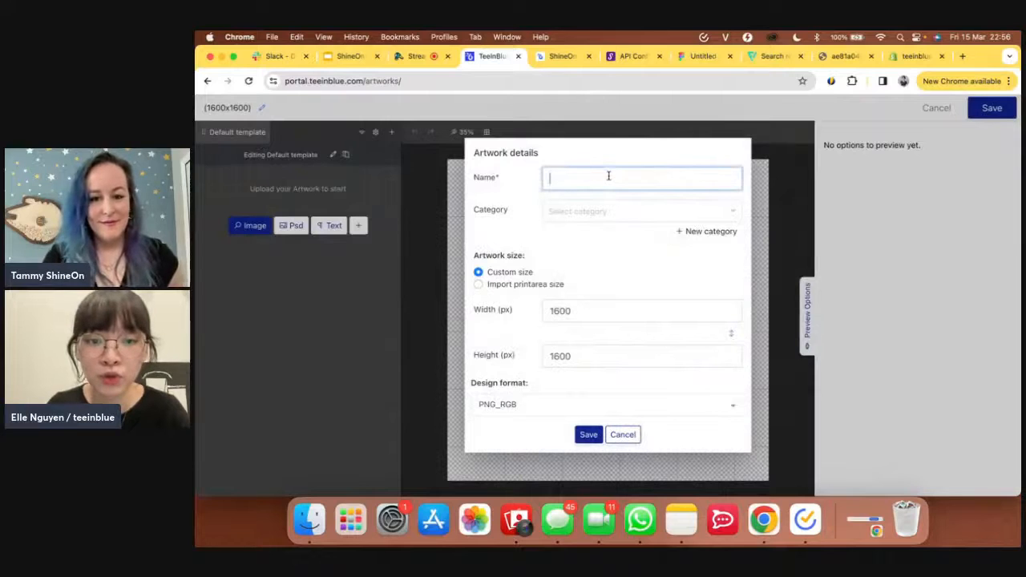
{"action": "type", "text": "Mom "}
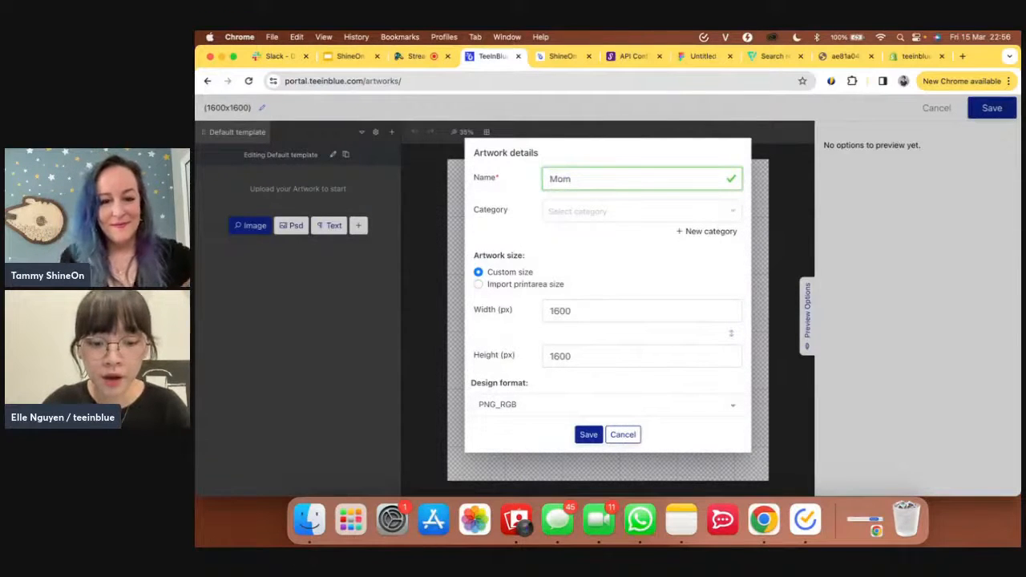
{"action": "type", "text": "acry"}
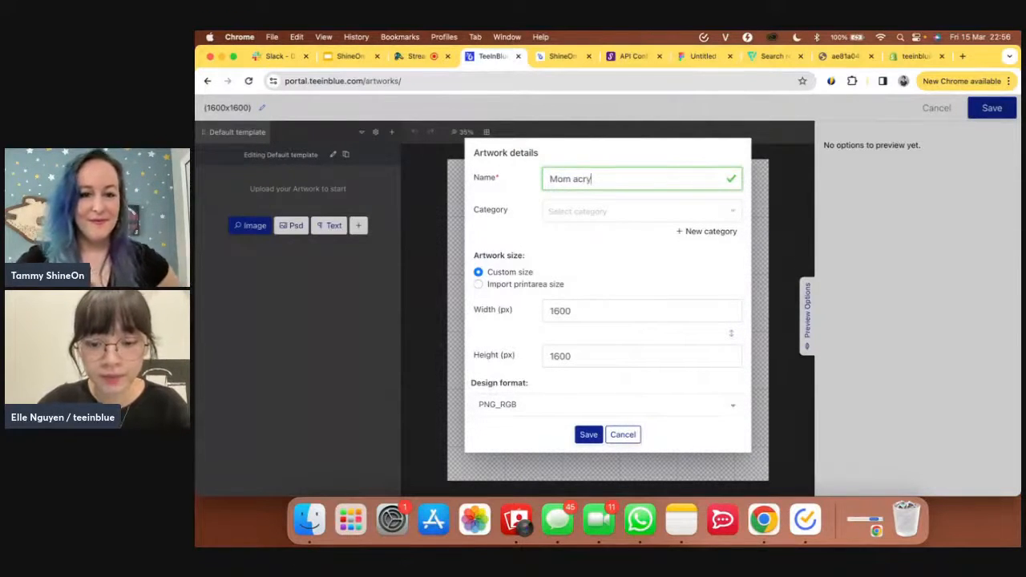
{"action": "type", "text": "lic"}
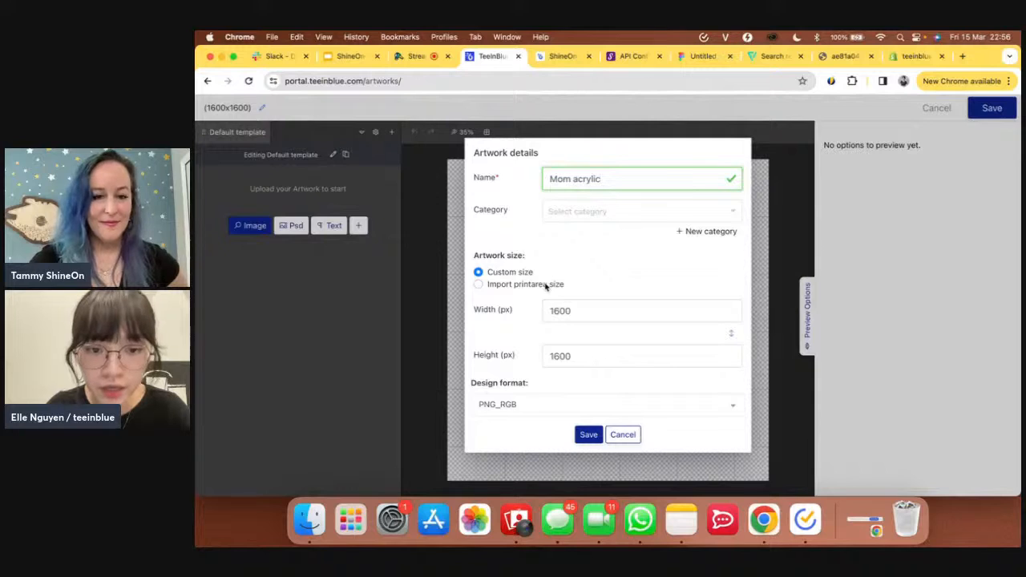
{"action": "left_click", "coordinate": [488, 287]}
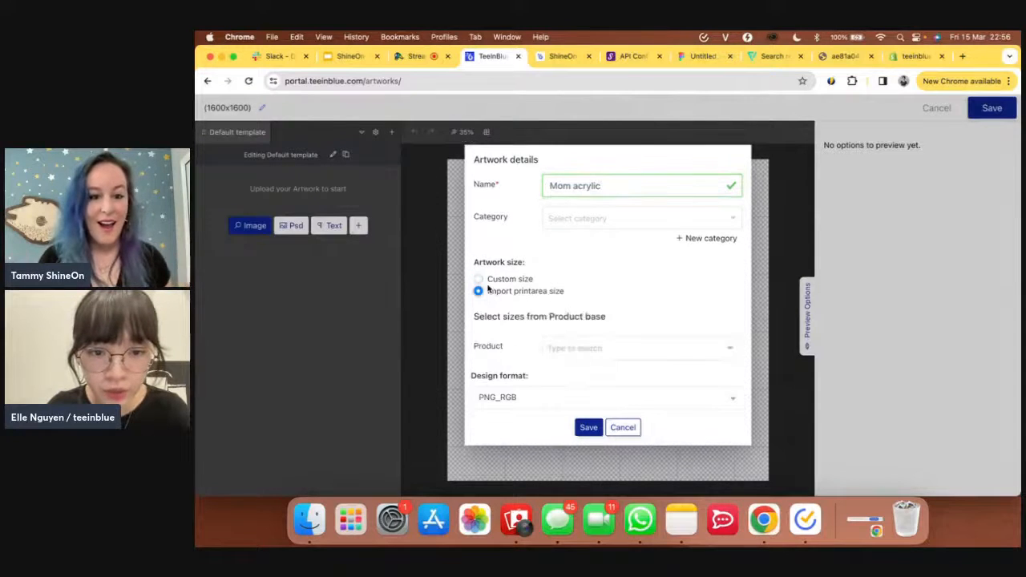
{"action": "left_click", "coordinate": [596, 350]}
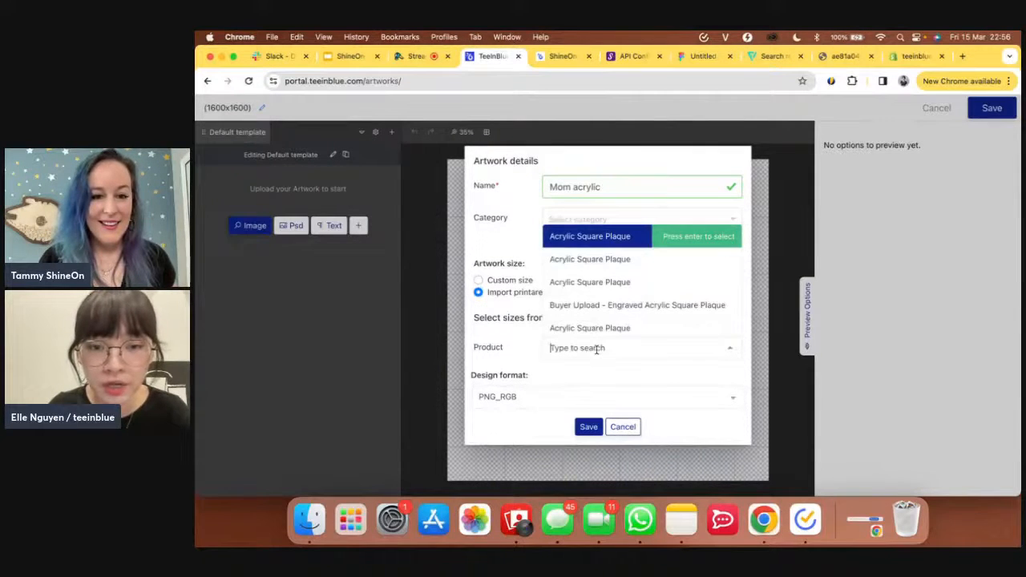
{"action": "left_click", "coordinate": [620, 240]}
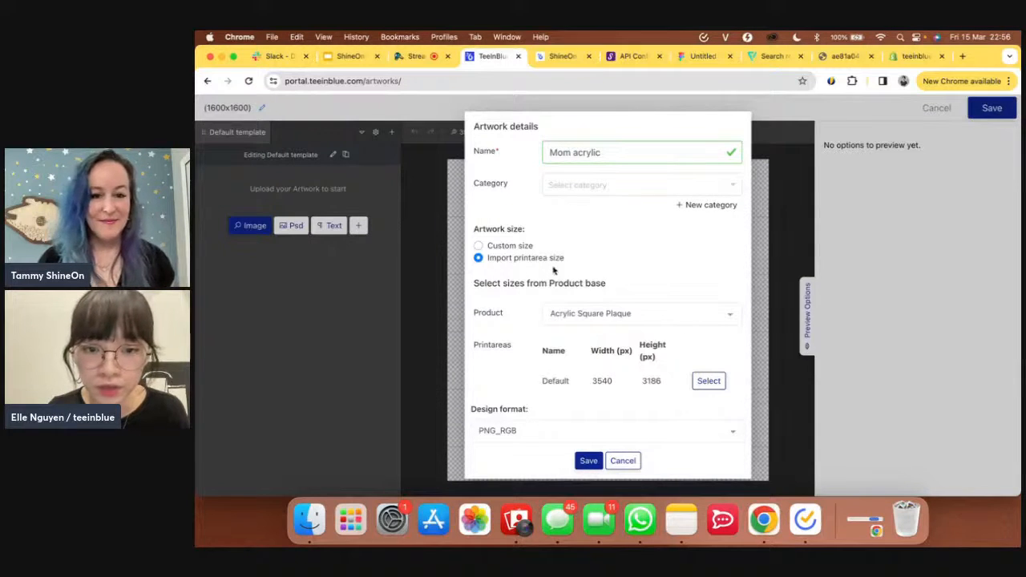
{"action": "left_click", "coordinate": [710, 381]}
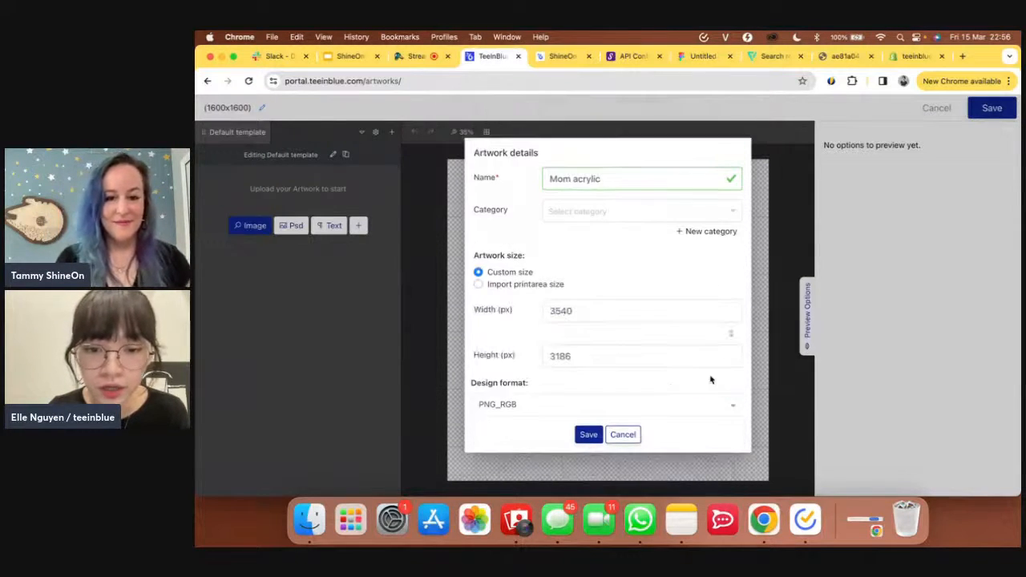
{"action": "left_click", "coordinate": [589, 434]}
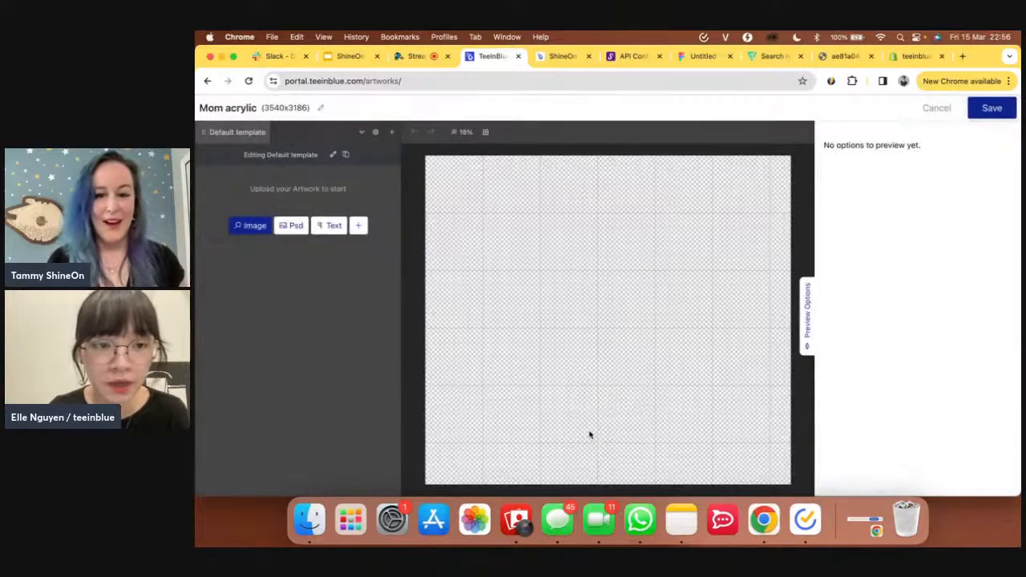
- Reopen the artwork details, browse the export formats, and cancel without changes
{"action": "left_click", "coordinate": [320, 108]}
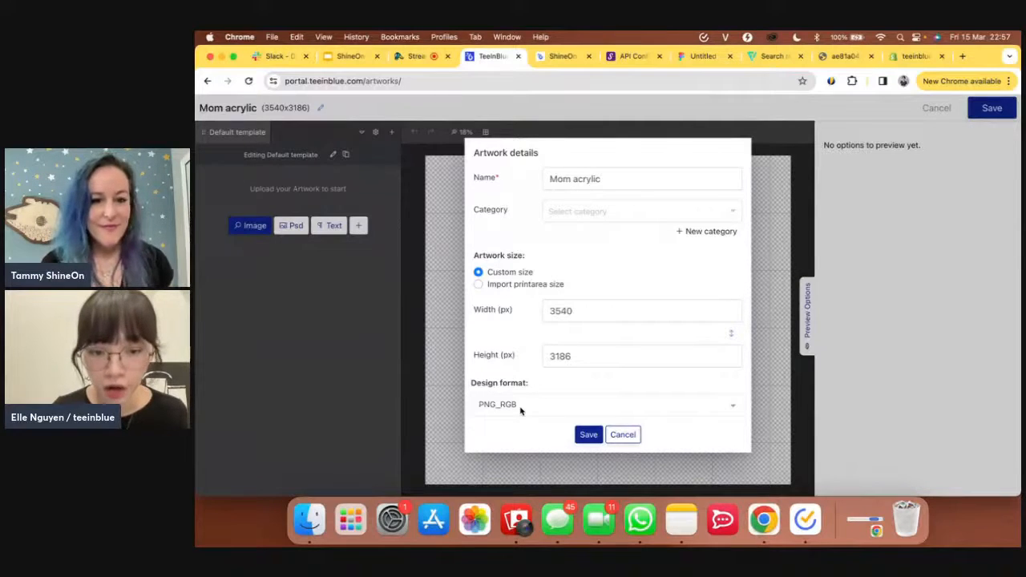
{"action": "left_click", "coordinate": [519, 409]}
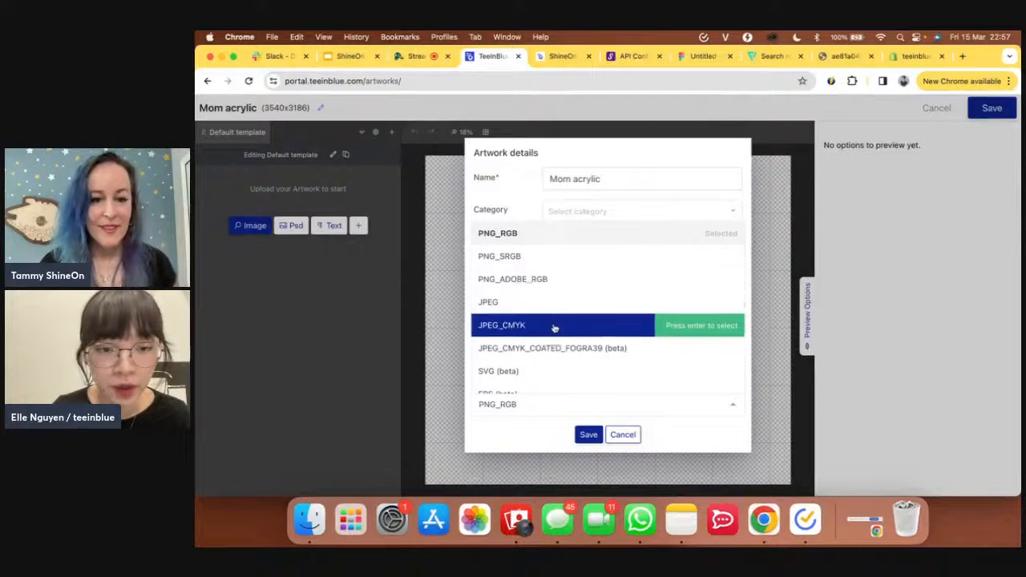
{"action": "scroll", "coordinate": [555, 328], "scroll_direction": "down", "scroll_amount": 2}
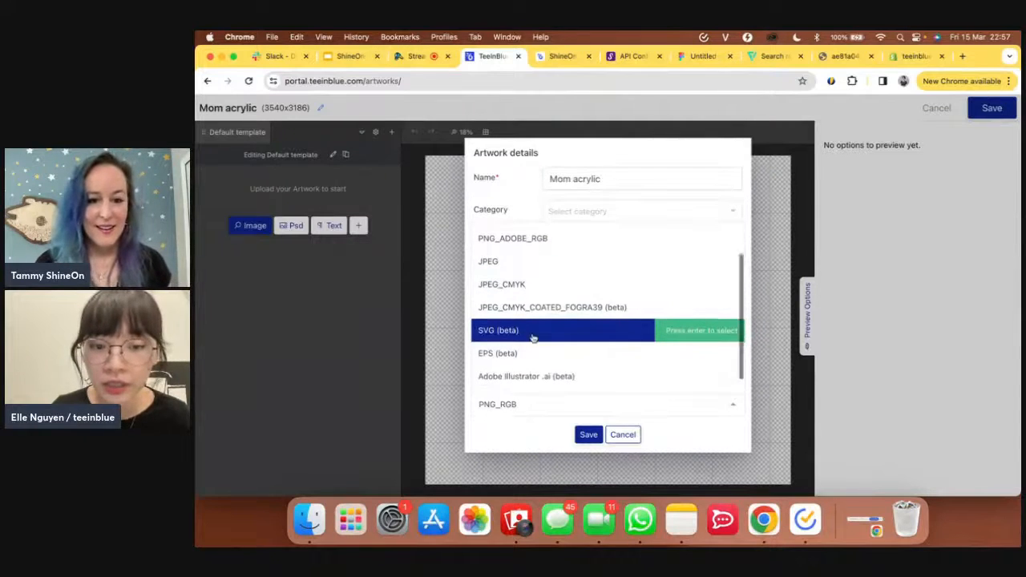
{"action": "scroll", "coordinate": [529, 337], "scroll_direction": "down", "scroll_amount": 1}
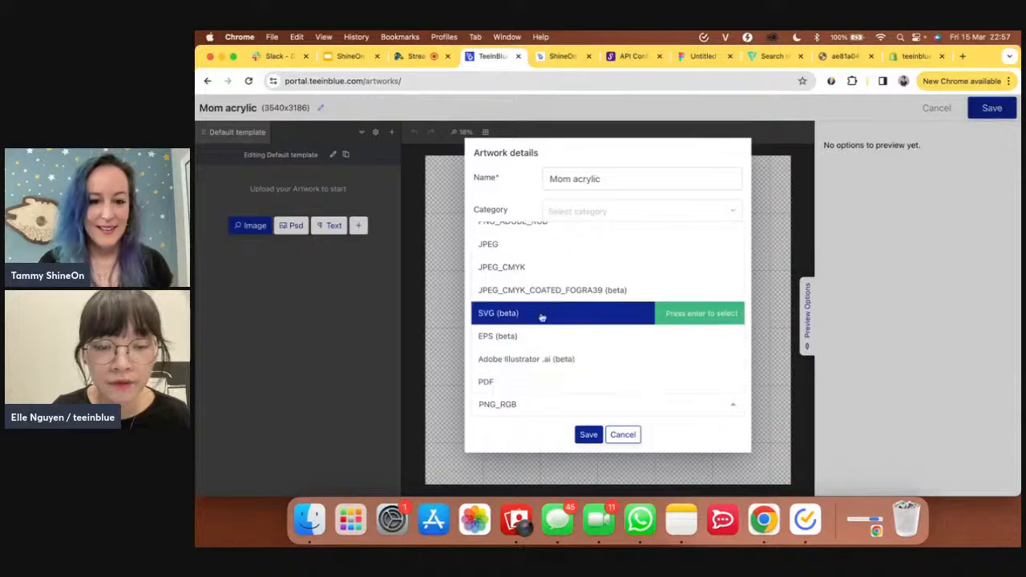
{"action": "scroll", "coordinate": [545, 309], "scroll_direction": "up", "scroll_amount": 3}
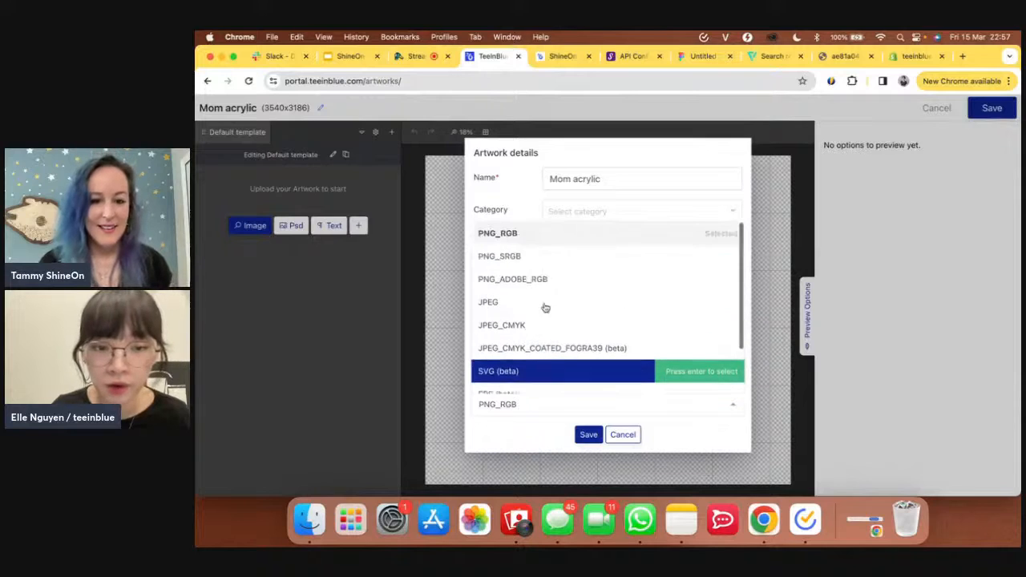
{"action": "left_click", "coordinate": [632, 436]}
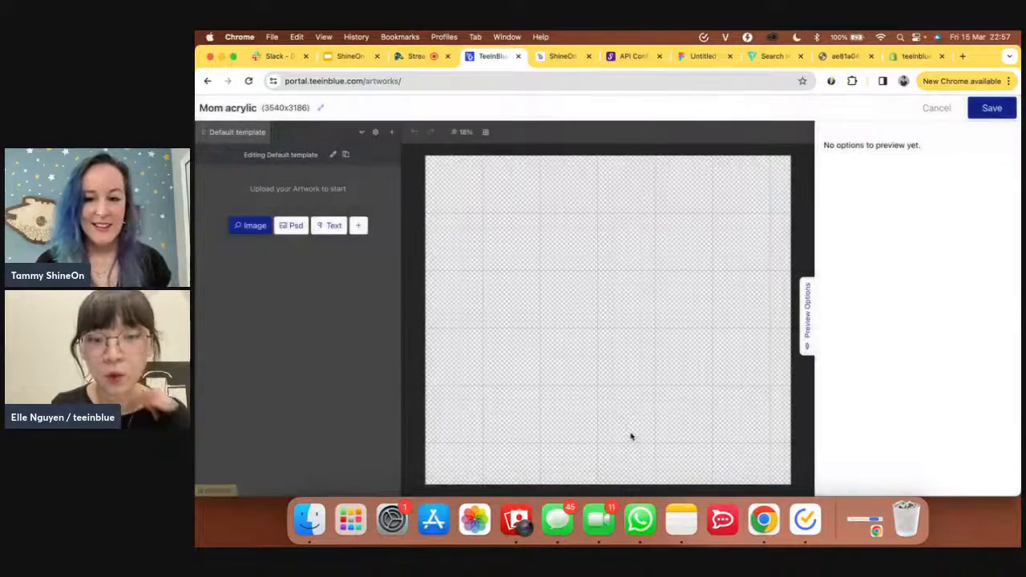
- Review the ShineOn acrylic plaque product page, then return to the Figma file
{"action": "left_click", "coordinate": [563, 57]}
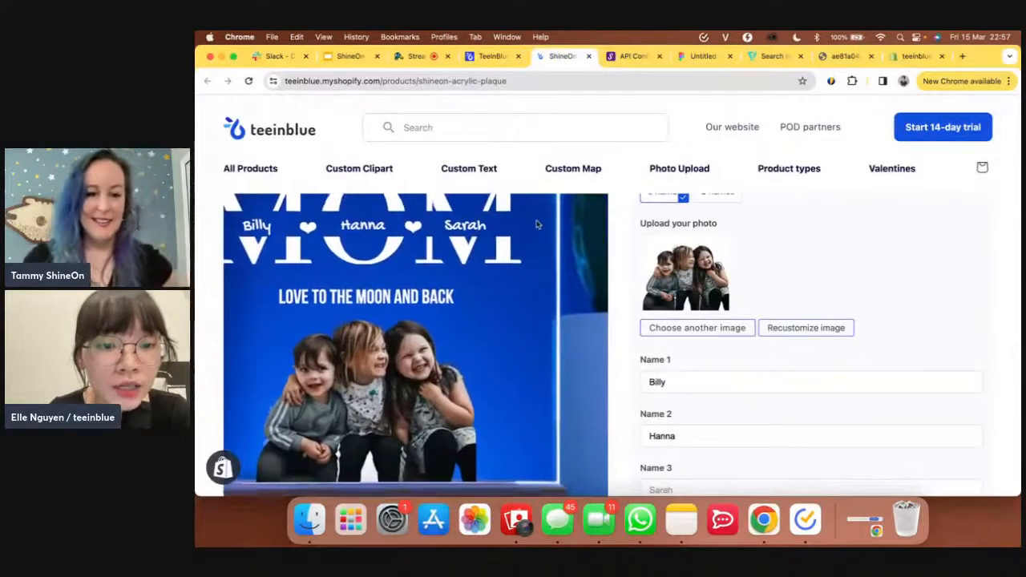
{"action": "scroll", "coordinate": [525, 226], "scroll_direction": "up", "scroll_amount": 1}
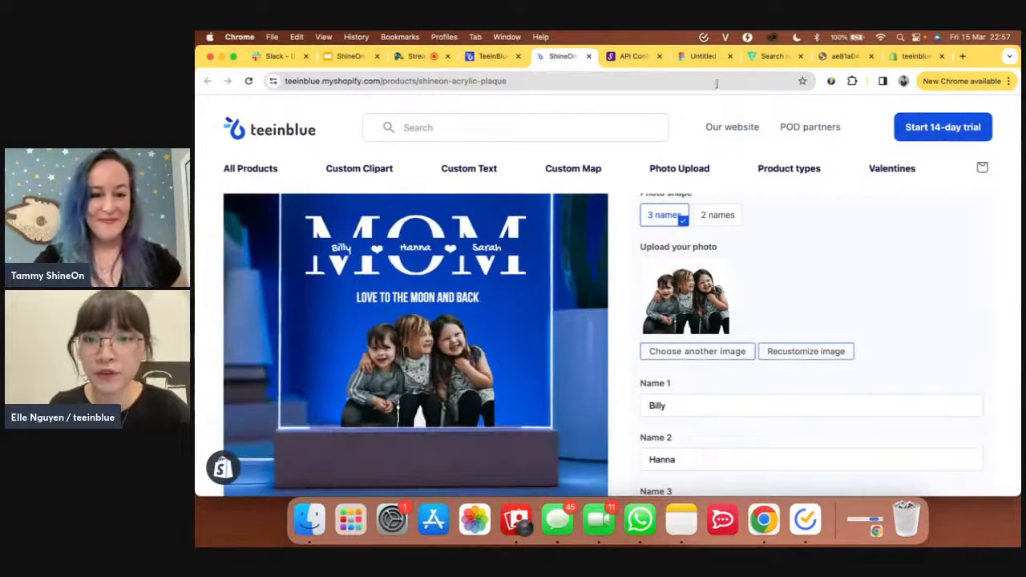
{"action": "left_click", "coordinate": [704, 56]}
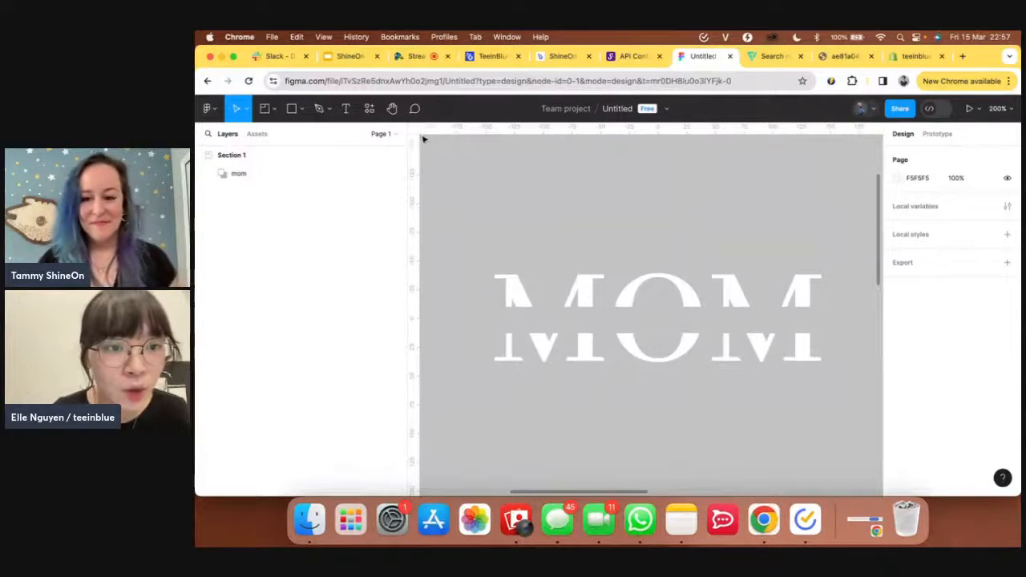
- Add a new text layer reading 'MOM' on empty canvas below the split-letter MOM
{"action": "left_click", "coordinate": [347, 115]}
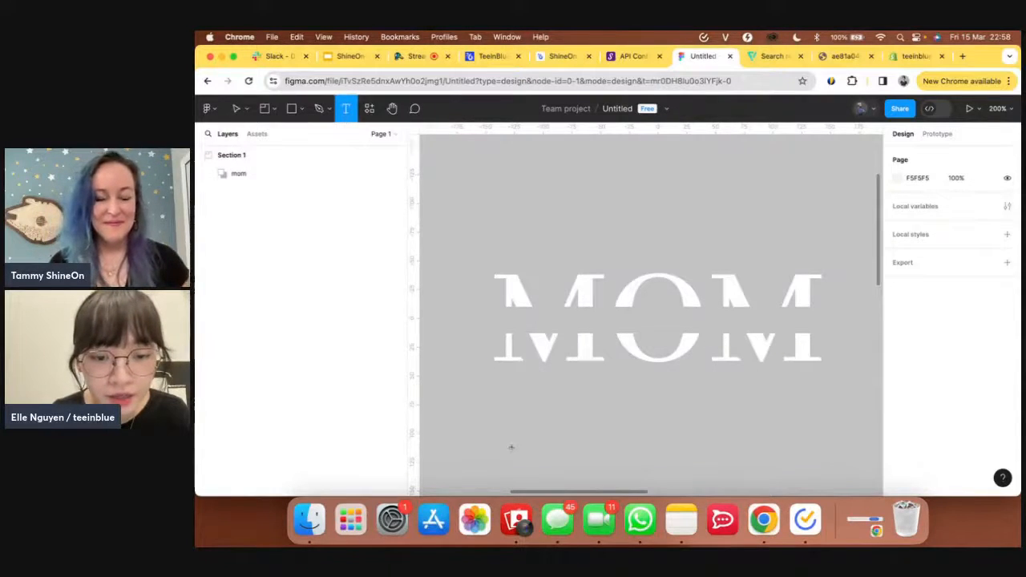
{"action": "scroll", "coordinate": [511, 447], "scroll_direction": "down", "scroll_amount": 3}
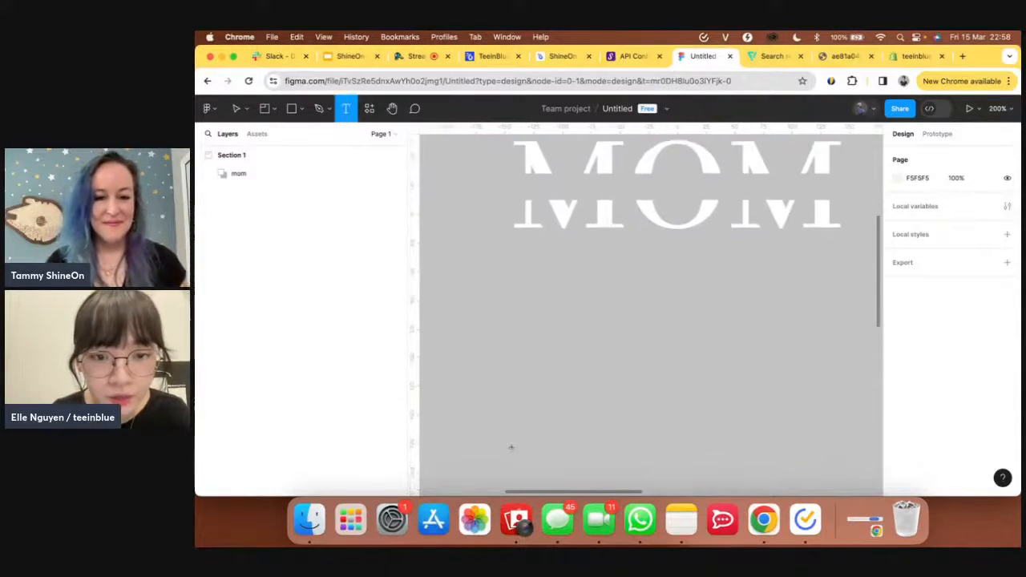
{"action": "left_click", "coordinate": [502, 354]}
{"action": "scroll", "coordinate": [511, 366], "scroll_direction": "down", "scroll_amount": 2}
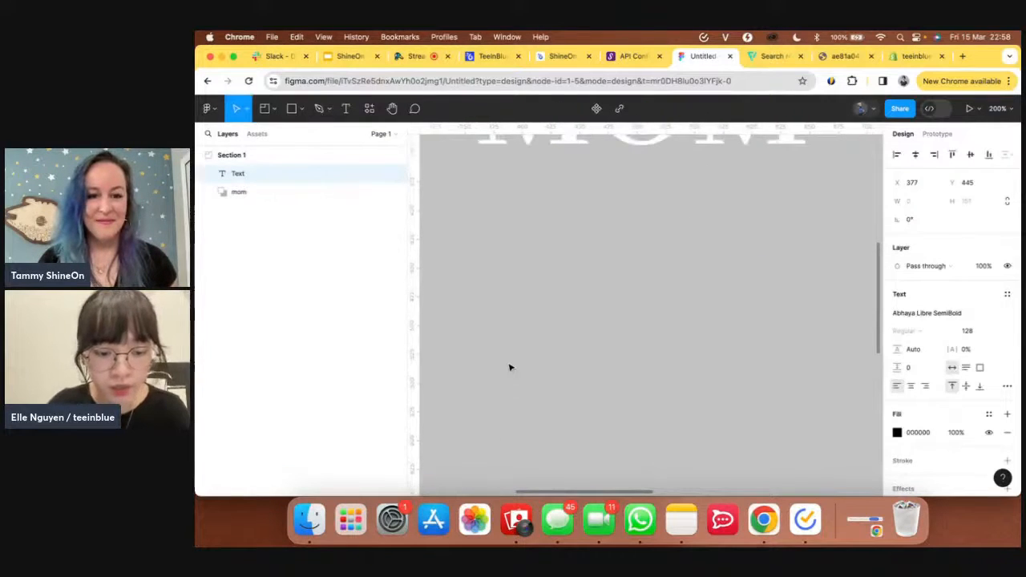
{"action": "type", "text": "MOM"}
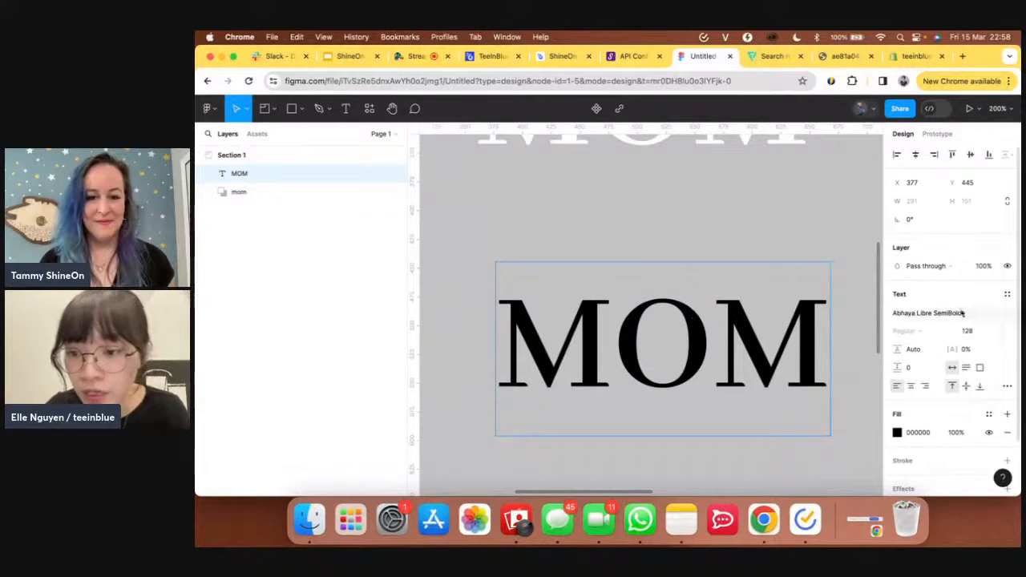
- Check the Abhaya Libre SemiBold font and set the MOM text fill to white
{"action": "left_click", "coordinate": [936, 318]}
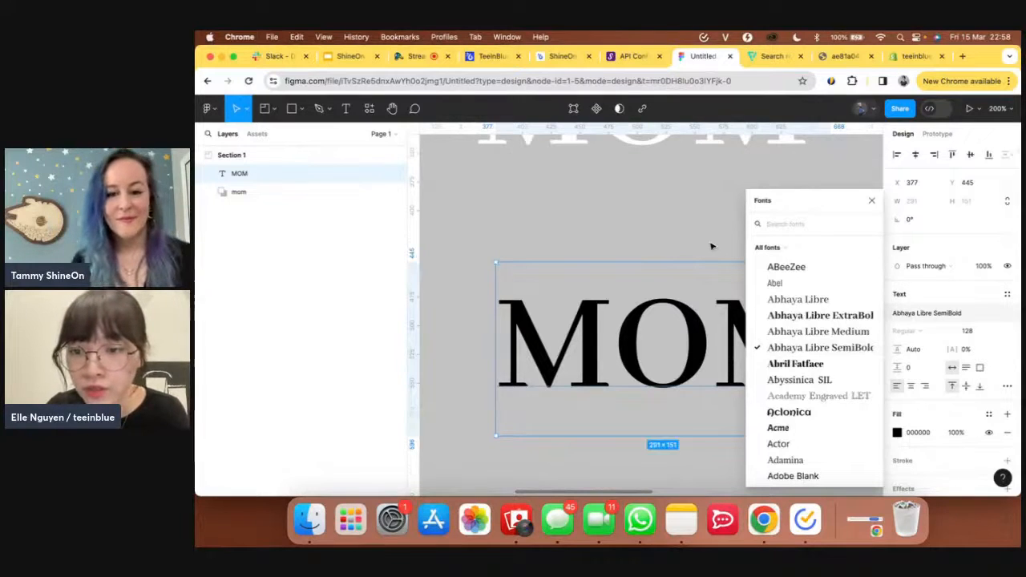
{"action": "left_click", "coordinate": [873, 203]}
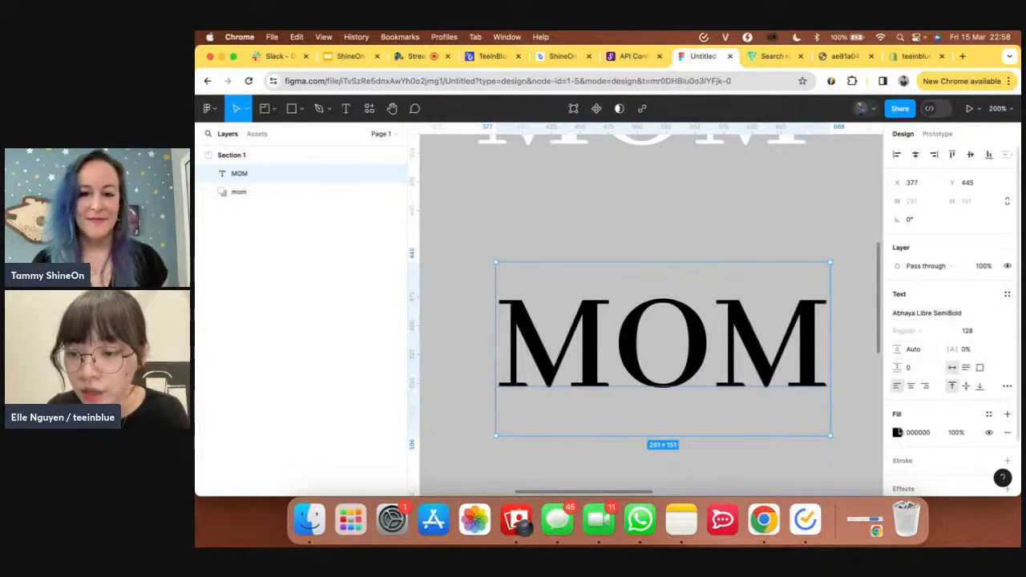
{"action": "left_click", "coordinate": [897, 433]}
{"action": "left_click", "coordinate": [750, 206]}
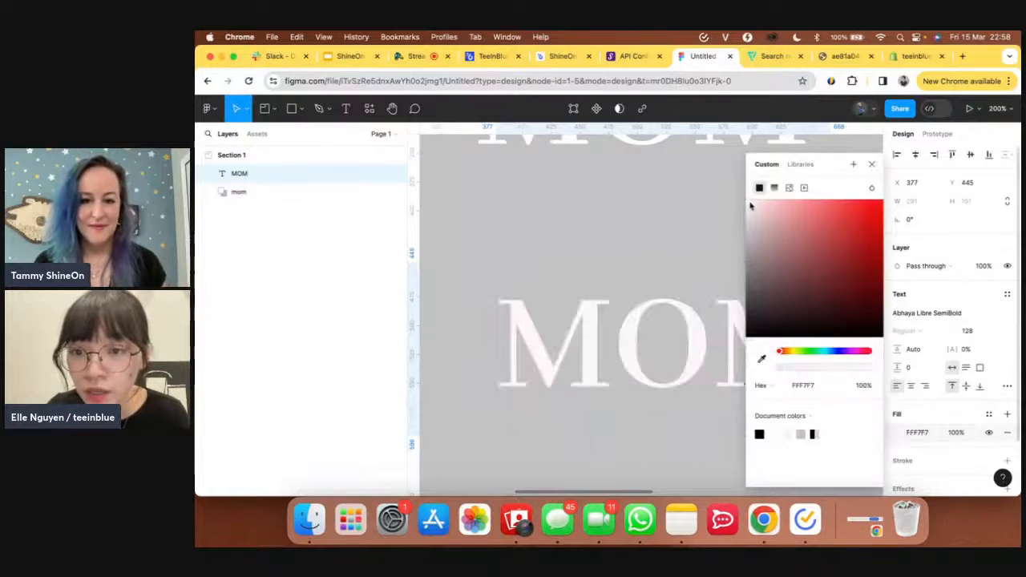
{"action": "left_click_drag", "start_coordinate": [751, 206], "coordinate": [745, 202]}
{"action": "left_click", "coordinate": [652, 246]}
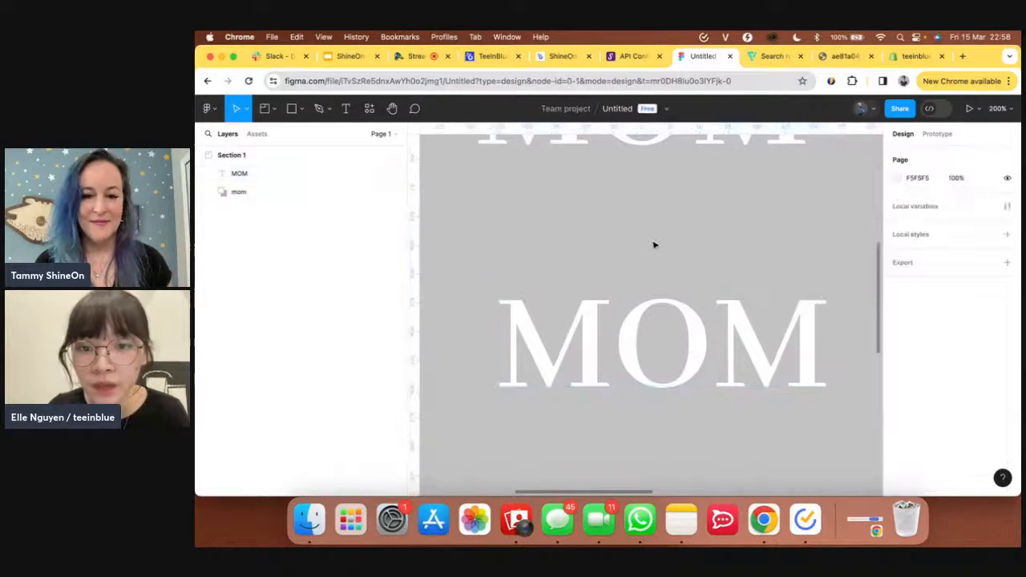
{"action": "scroll", "coordinate": [653, 245], "scroll_direction": "up", "scroll_amount": 4}
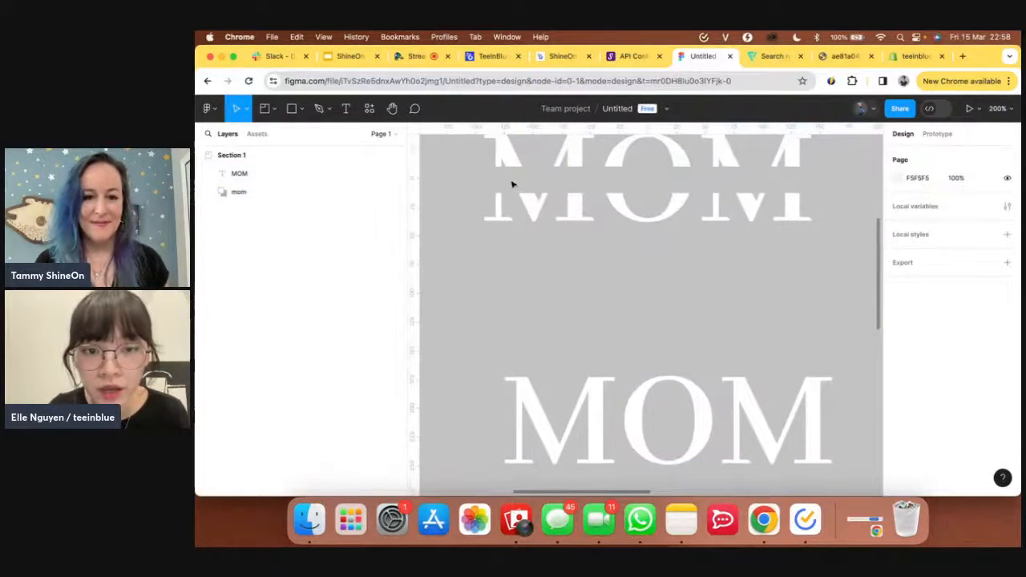
{"action": "scroll", "coordinate": [625, 332], "scroll_direction": "down", "scroll_amount": 3}
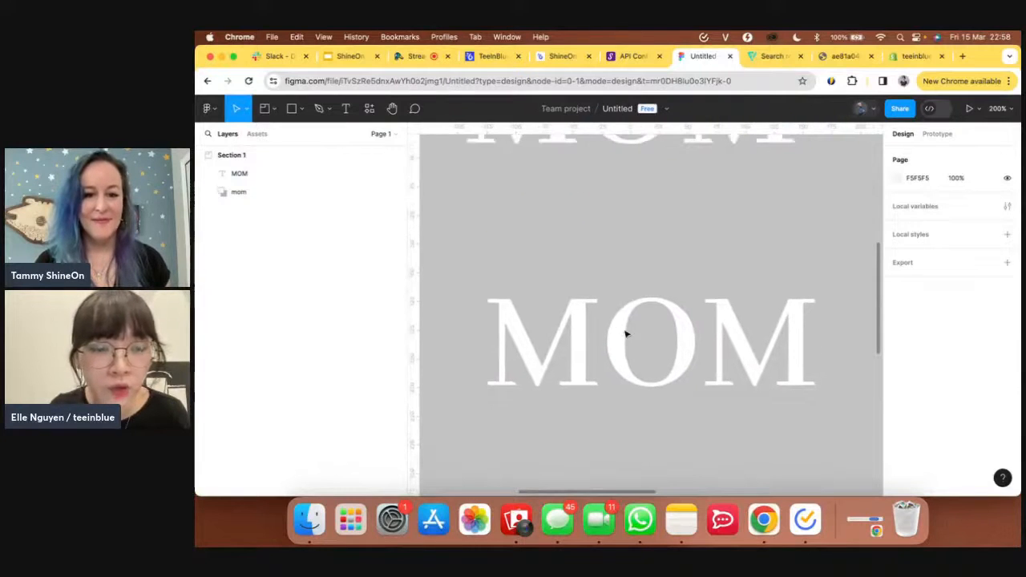
- Draw a 19-weight black line across MOM's full width and lower it to the middle
{"action": "left_click", "coordinate": [303, 113]}
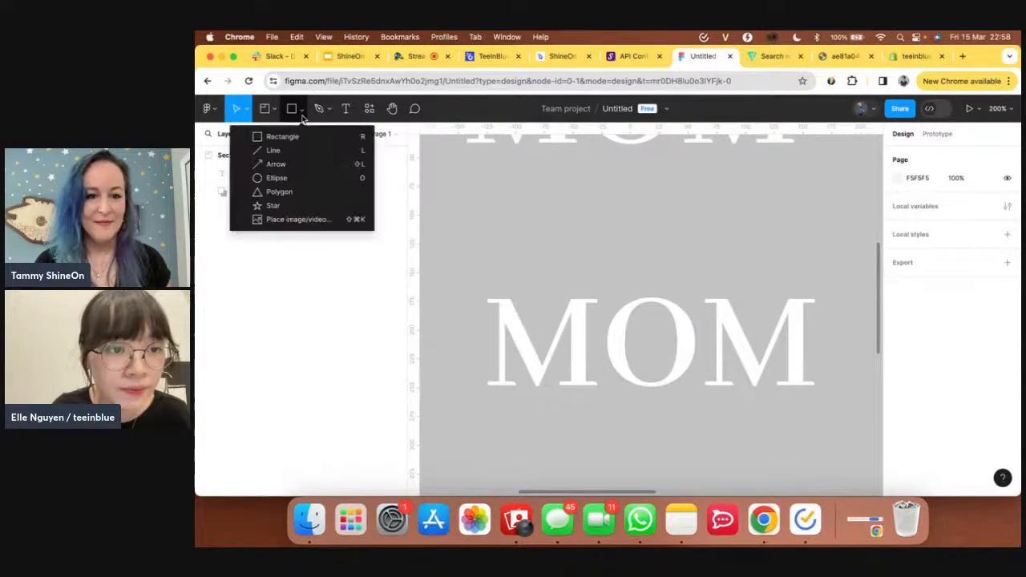
{"action": "left_click", "coordinate": [273, 154]}
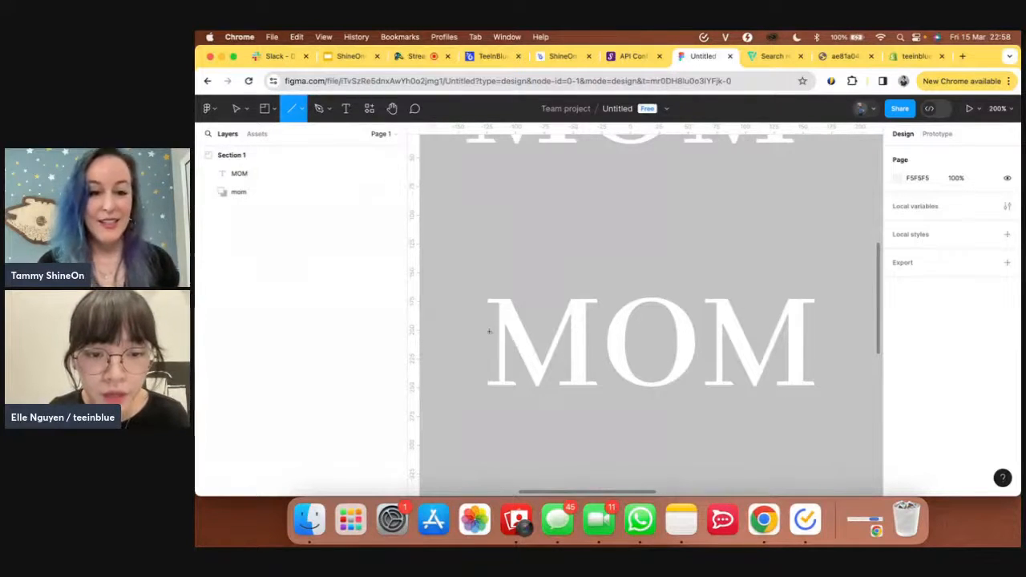
{"action": "left_click_drag", "start_coordinate": [491, 337], "coordinate": [806, 338]}
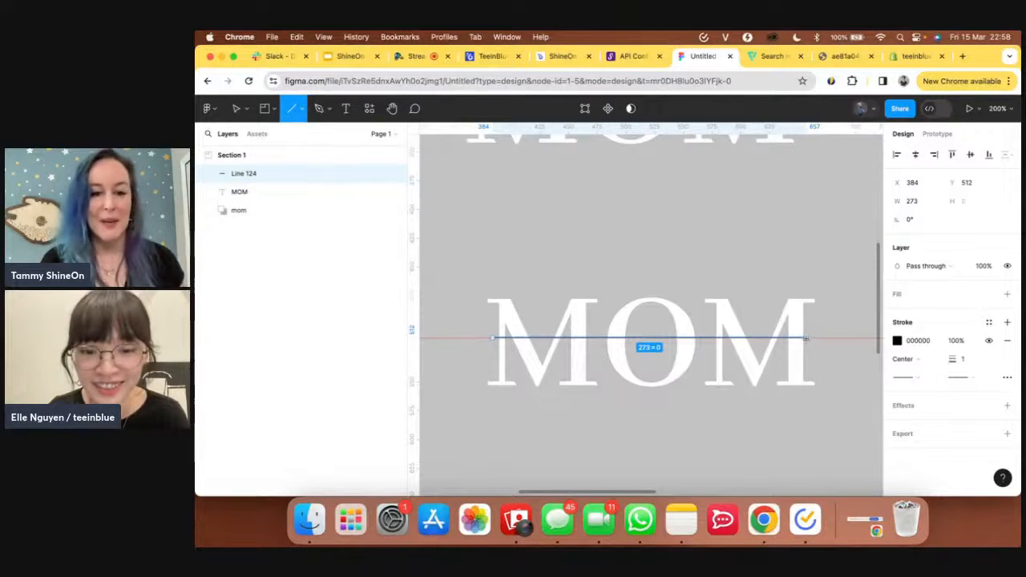
{"action": "left_click_drag", "start_coordinate": [805, 339], "coordinate": [807, 338]}
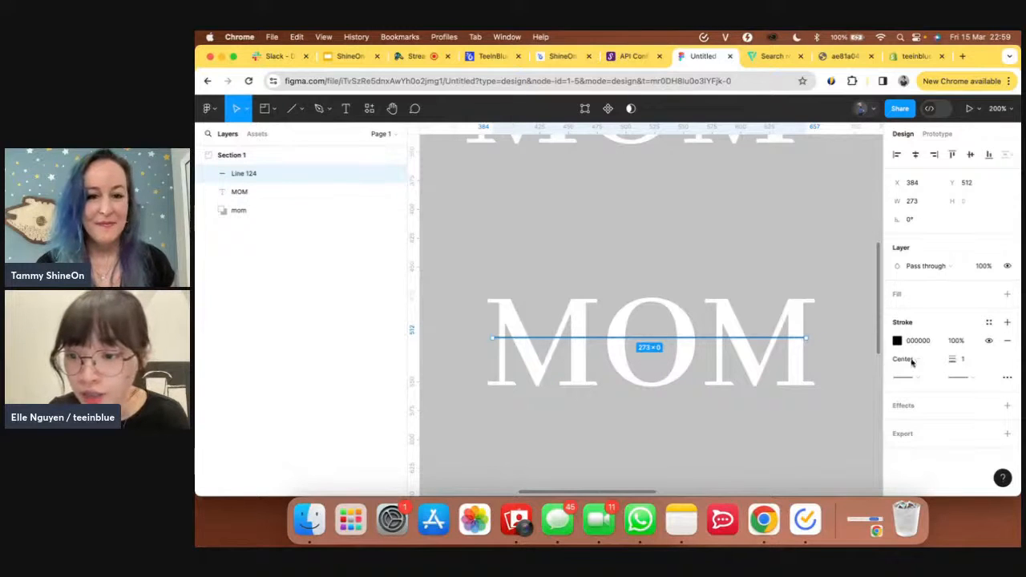
{"action": "left_click_drag", "start_coordinate": [952, 359], "coordinate": [1020, 359]}
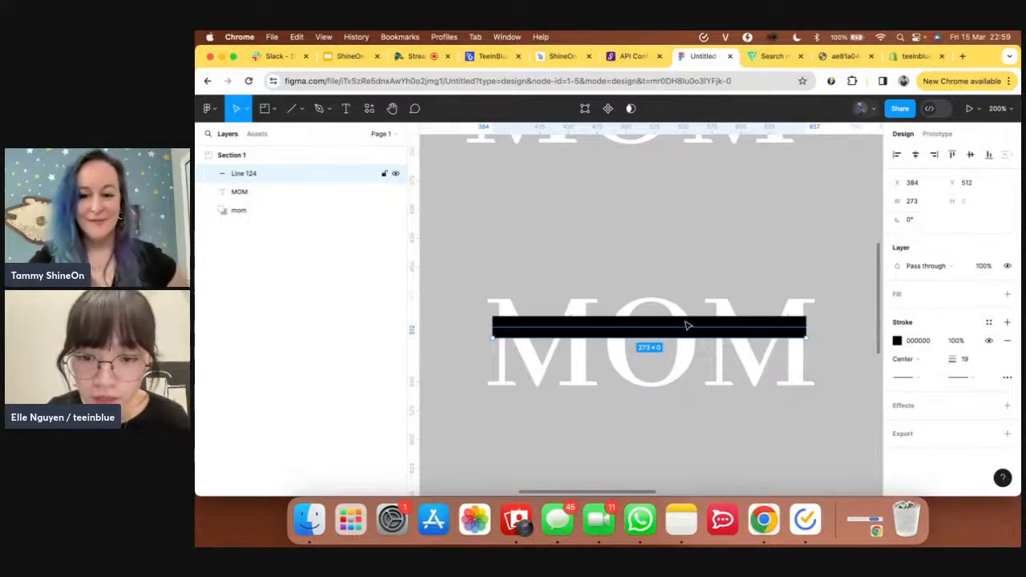
{"action": "left_click_drag", "start_coordinate": [687, 327], "coordinate": [688, 341]}
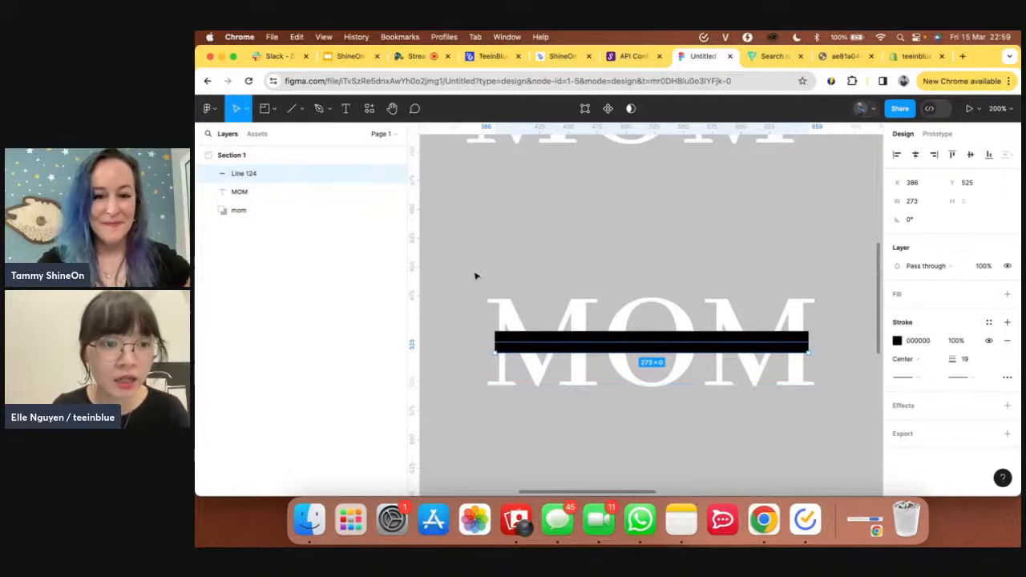
- Select both the MOM text layer and Line 124
{"action": "left_click", "coordinate": [324, 193]}
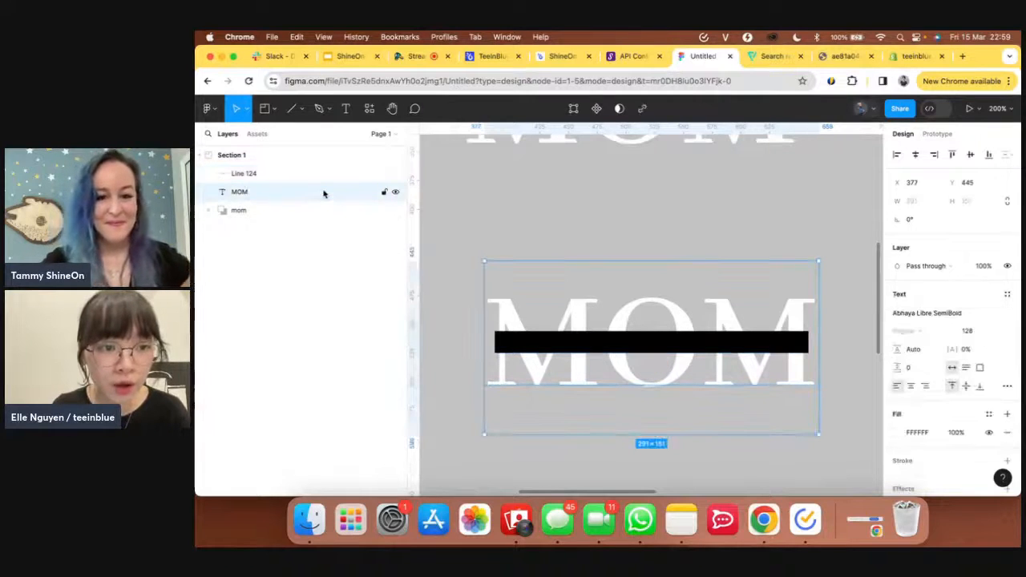
{"action": "left_click", "coordinate": [292, 179], "text": "shift"}
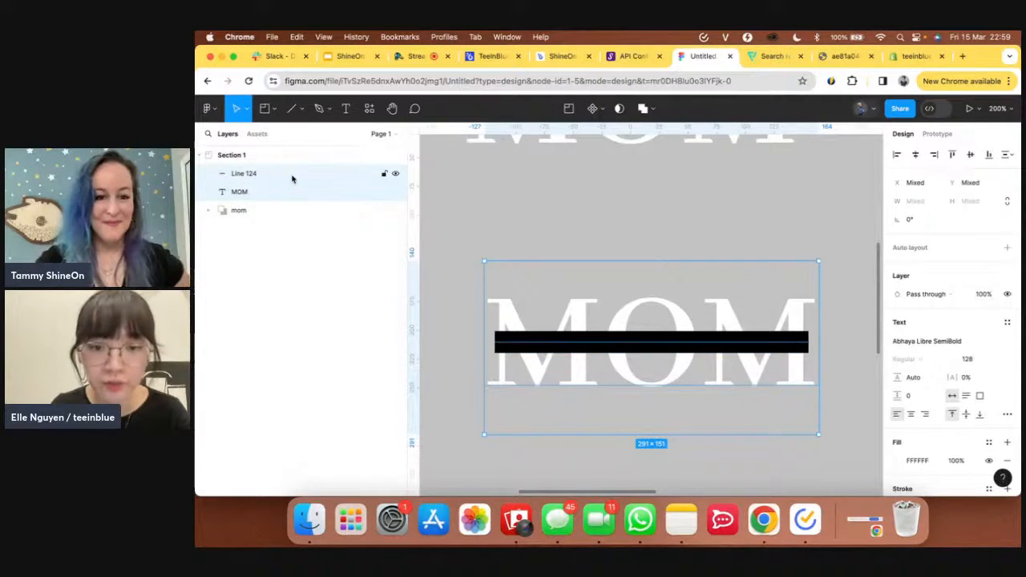
{"action": "left_click", "coordinate": [654, 112]}
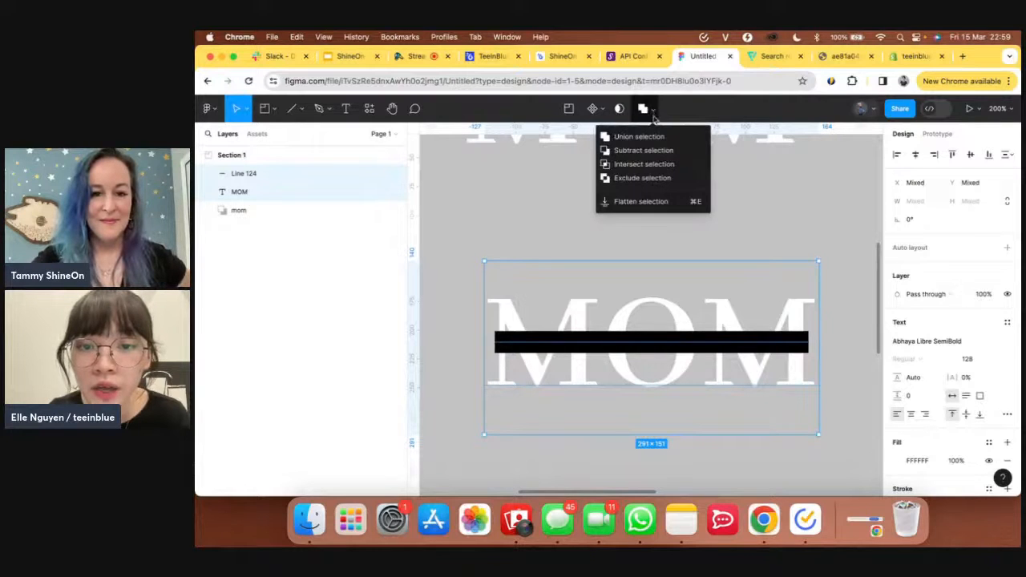
- Subtract the line from MOM, leaving a 284.63×77.5 split-letter shape
{"action": "left_click", "coordinate": [627, 156]}
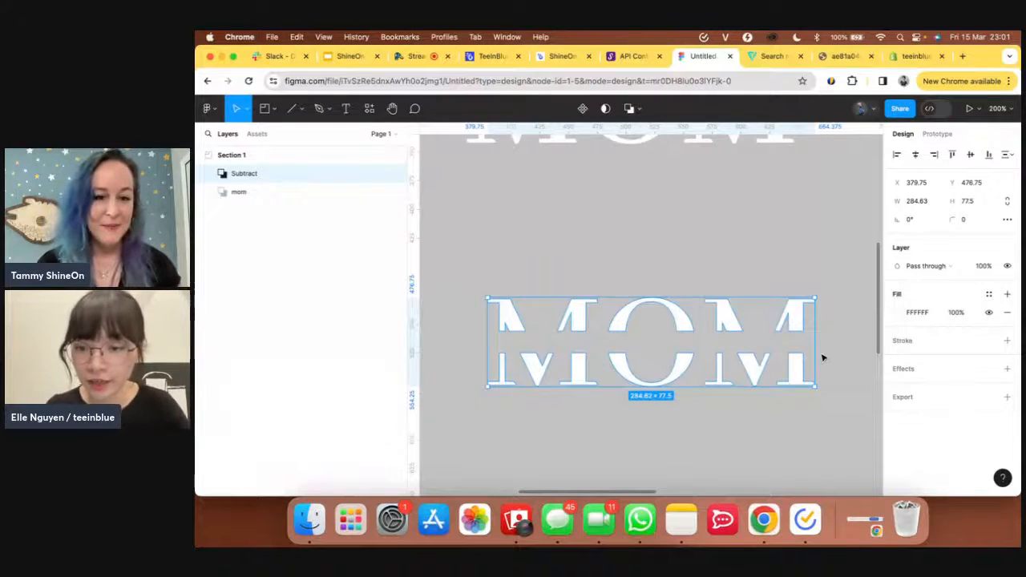
- Export the Subtract layer as a 4x PNG, then return to the teeinblue editor
{"action": "left_click", "coordinate": [897, 398]}
{"action": "left_click", "coordinate": [911, 415]}
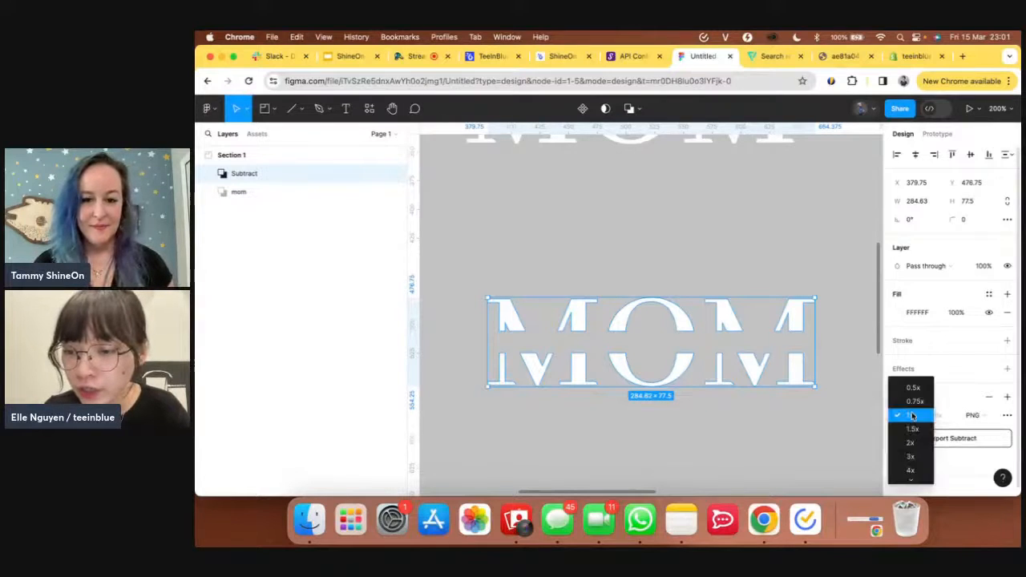
{"action": "left_click", "coordinate": [915, 471]}
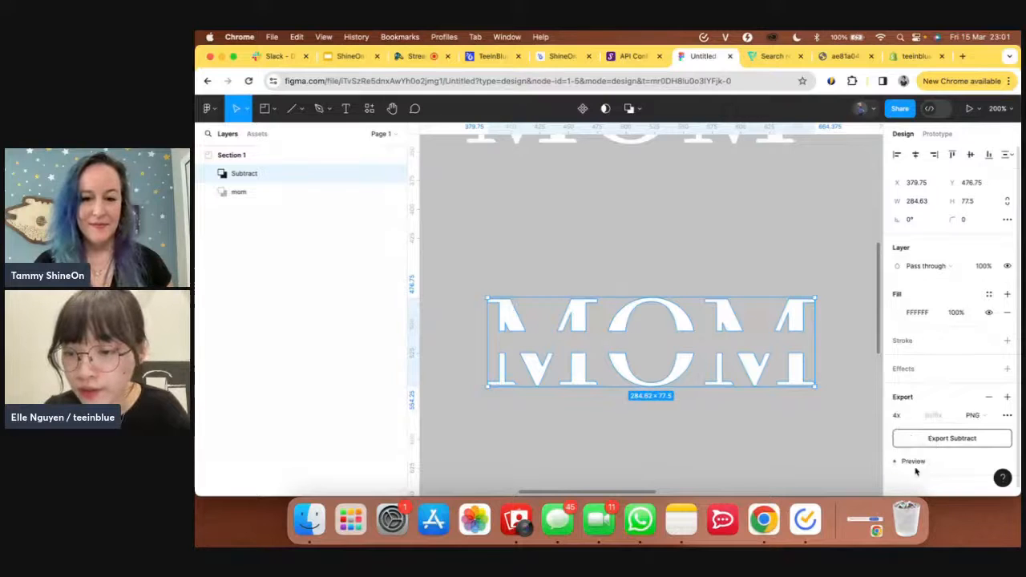
{"action": "left_click", "coordinate": [958, 446]}
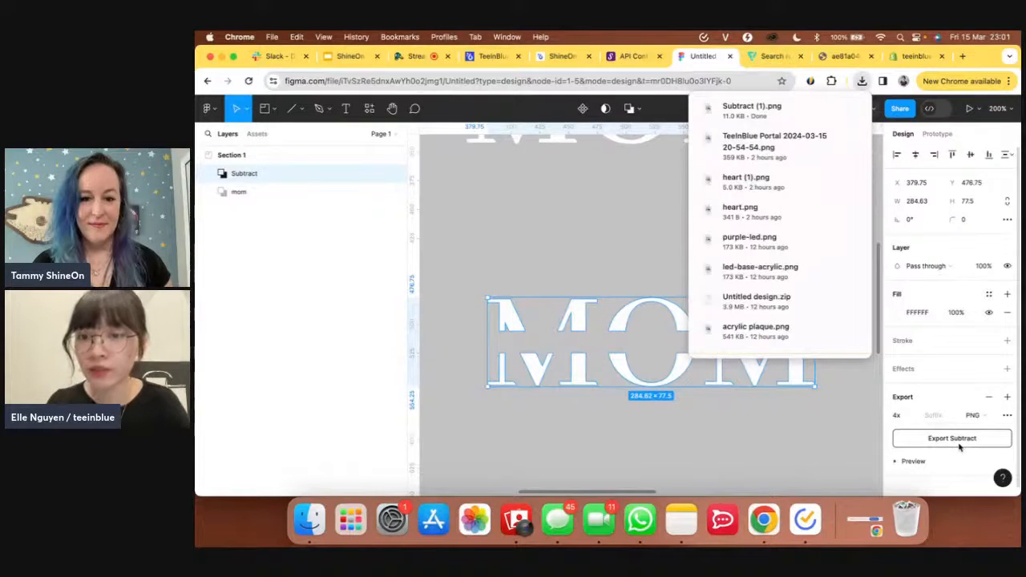
{"action": "left_click", "coordinate": [541, 206]}
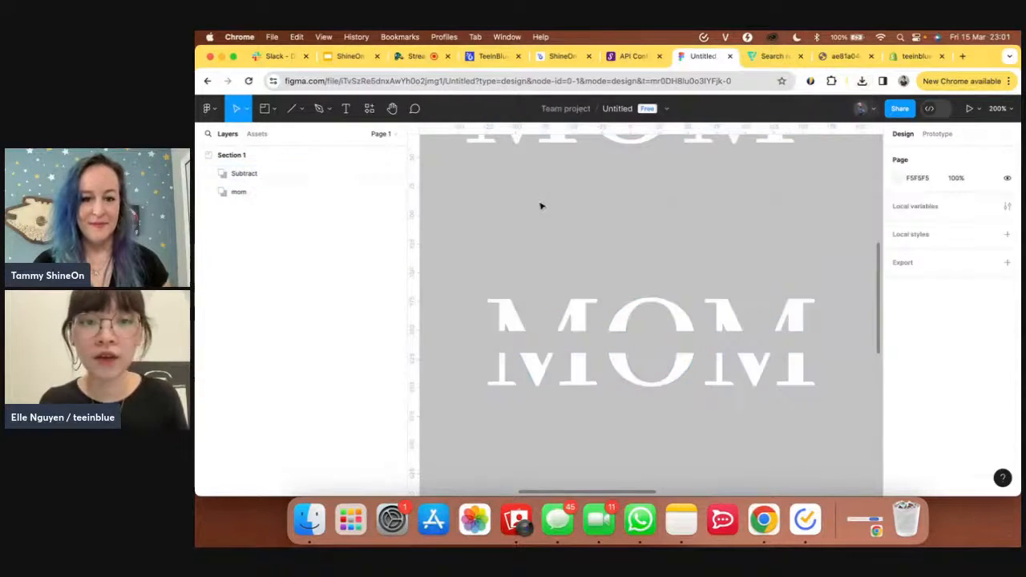
{"action": "left_click", "coordinate": [488, 60]}
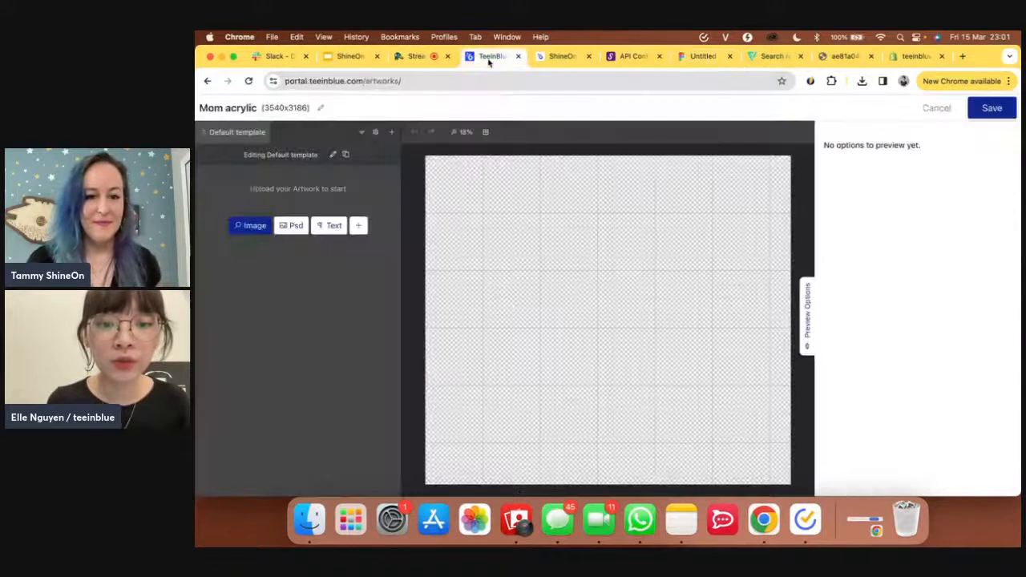
- Upload Subtract (1).png as an image layer and place it on the canvas
{"action": "left_click", "coordinate": [250, 227]}
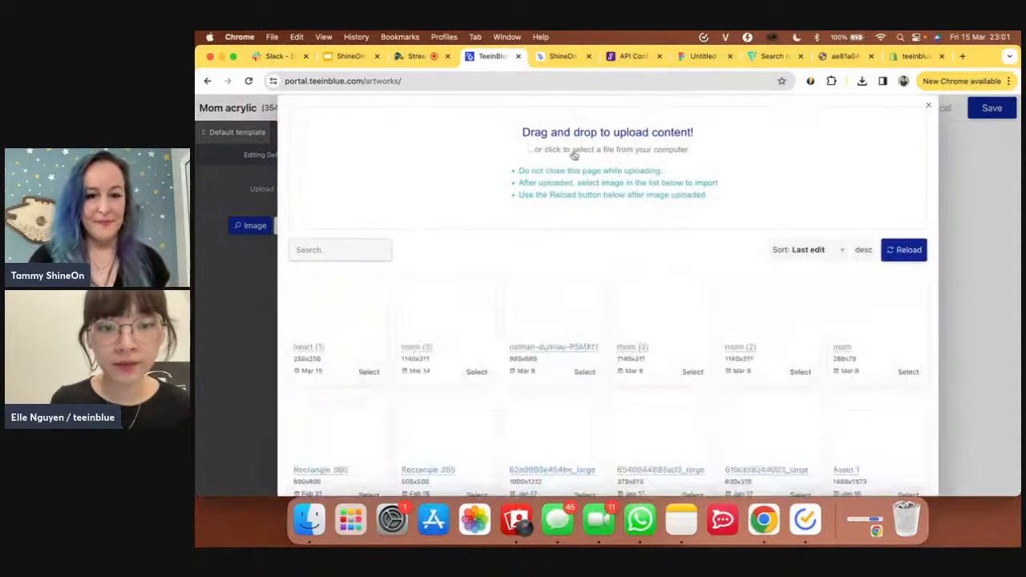
{"action": "left_click", "coordinate": [556, 198]}
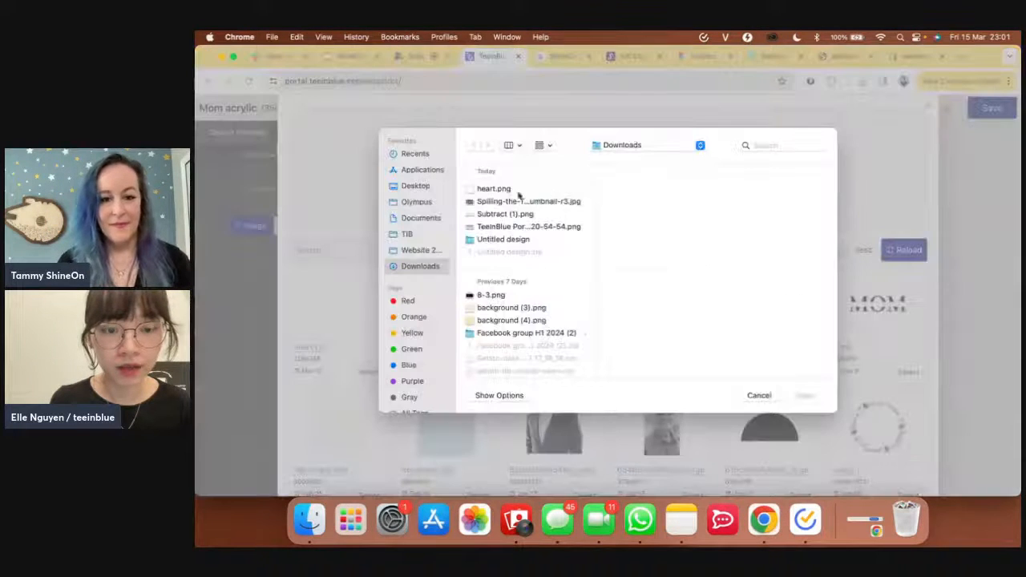
{"action": "left_click", "coordinate": [504, 214]}
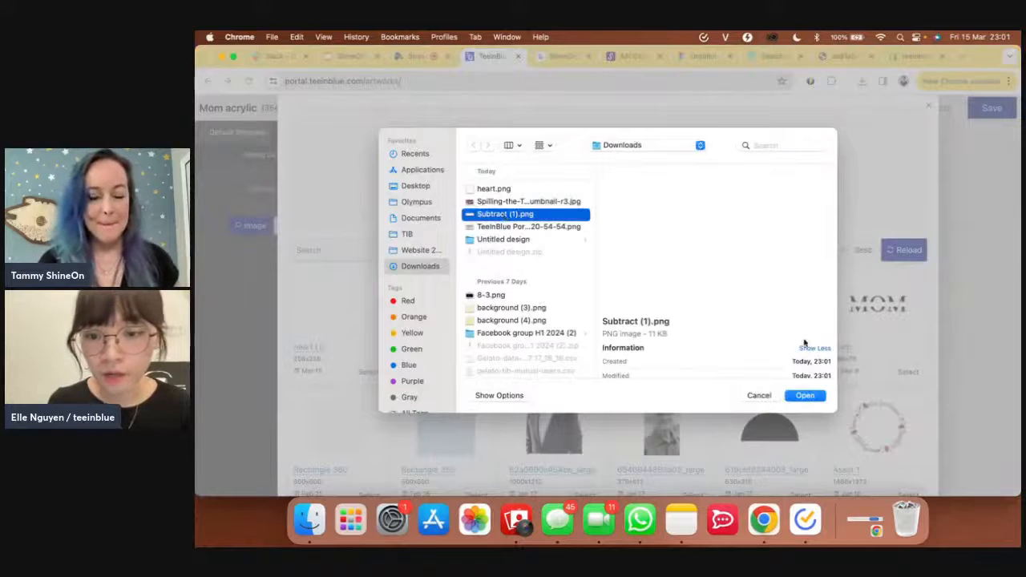
{"action": "left_click", "coordinate": [806, 396]}
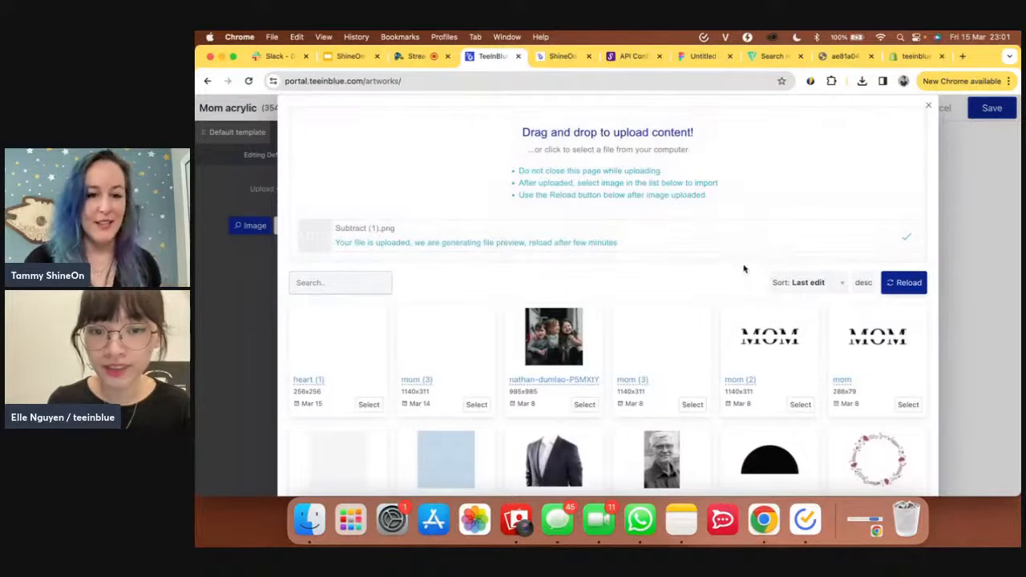
{"action": "left_click", "coordinate": [901, 285]}
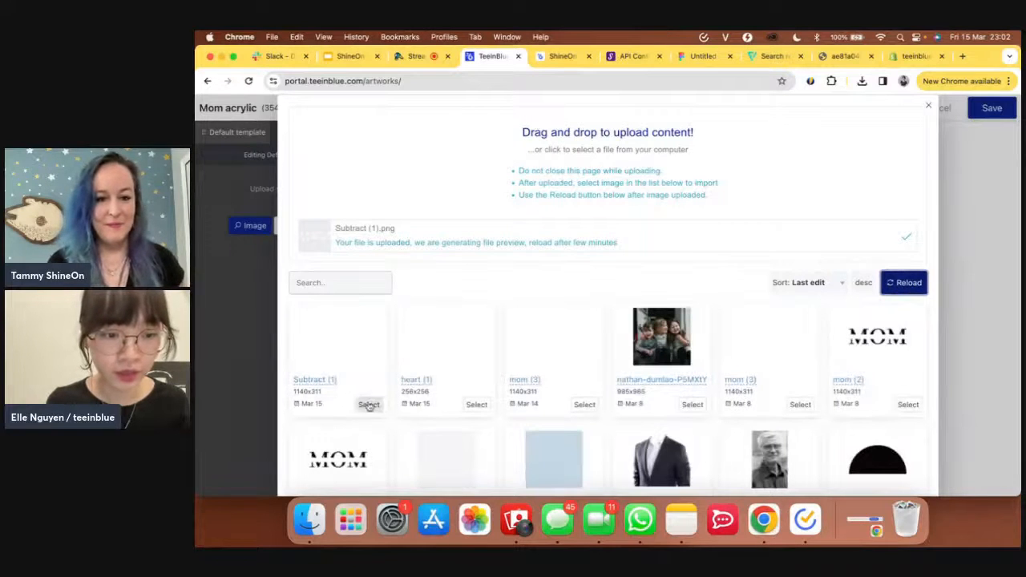
{"action": "left_click", "coordinate": [369, 406]}
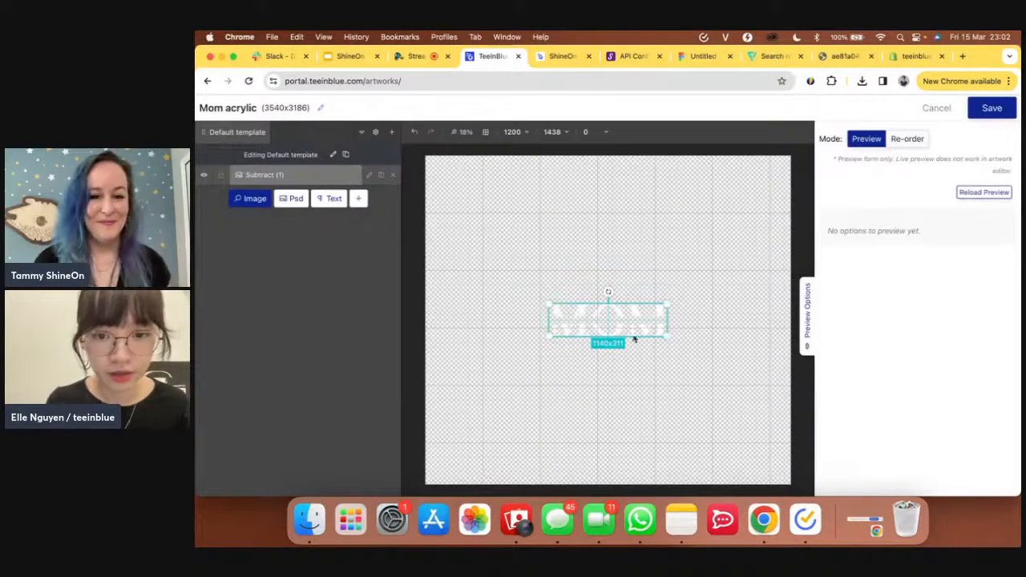
- Resize the MOM image to 2867×782 near the canvas top, checking the storefront plaque
{"action": "left_click_drag", "start_coordinate": [667, 303], "coordinate": [764, 234]}
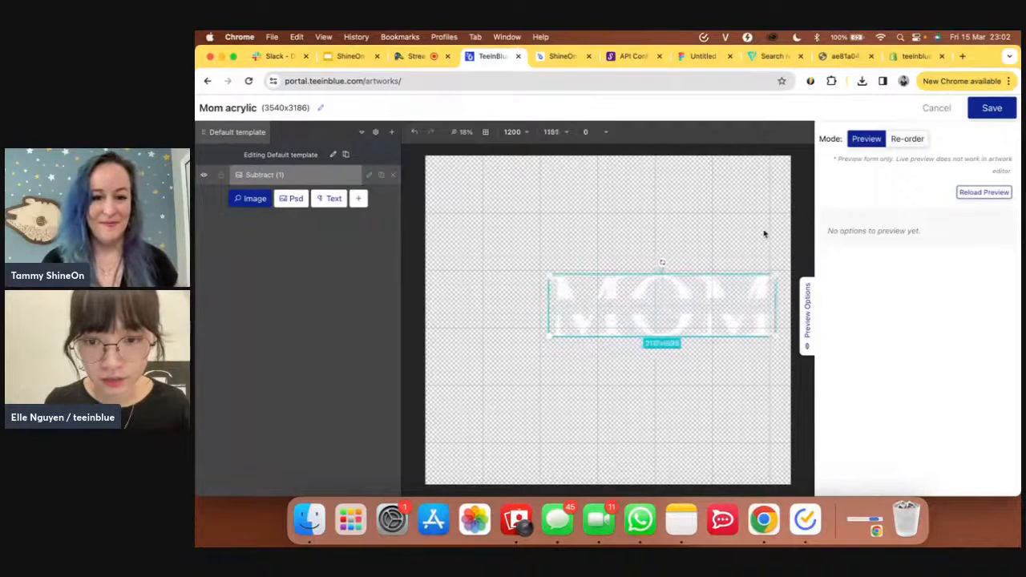
{"action": "left_click_drag", "start_coordinate": [548, 273], "coordinate": [496, 253]}
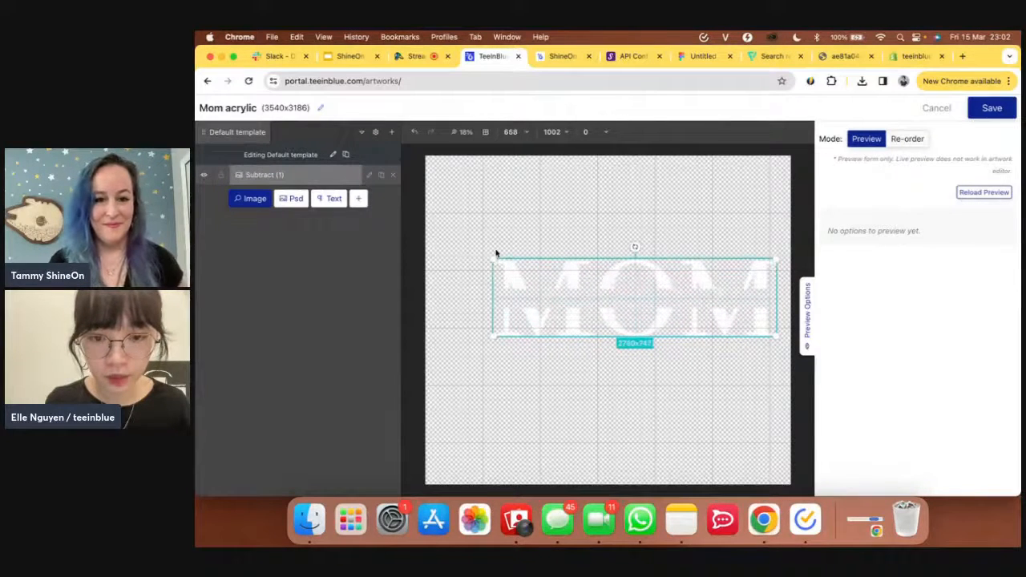
{"action": "left_click_drag", "start_coordinate": [693, 298], "coordinate": [672, 242]}
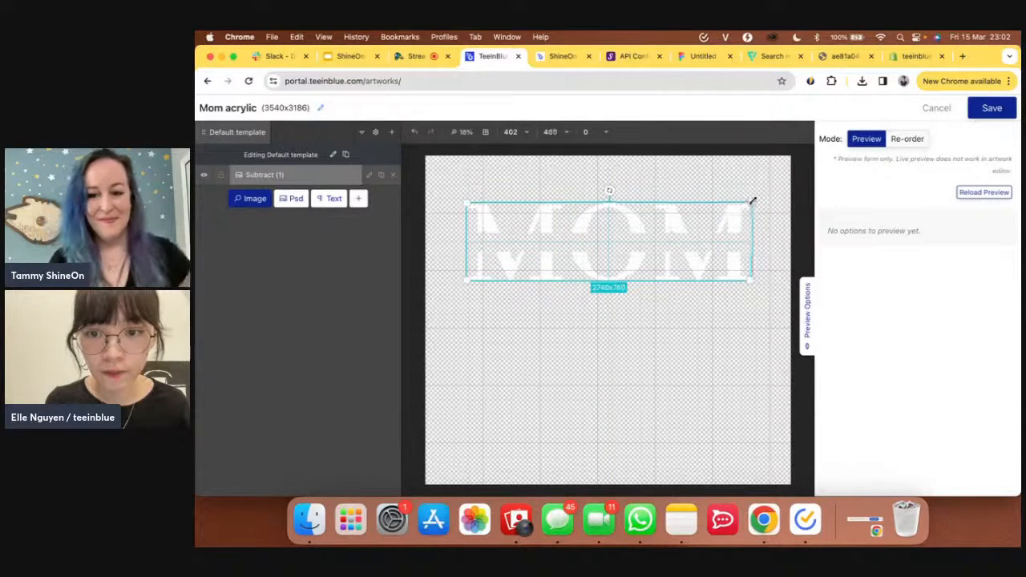
{"action": "left_click_drag", "start_coordinate": [752, 201], "coordinate": [762, 197]}
{"action": "left_click_drag", "start_coordinate": [698, 229], "coordinate": [694, 227]}
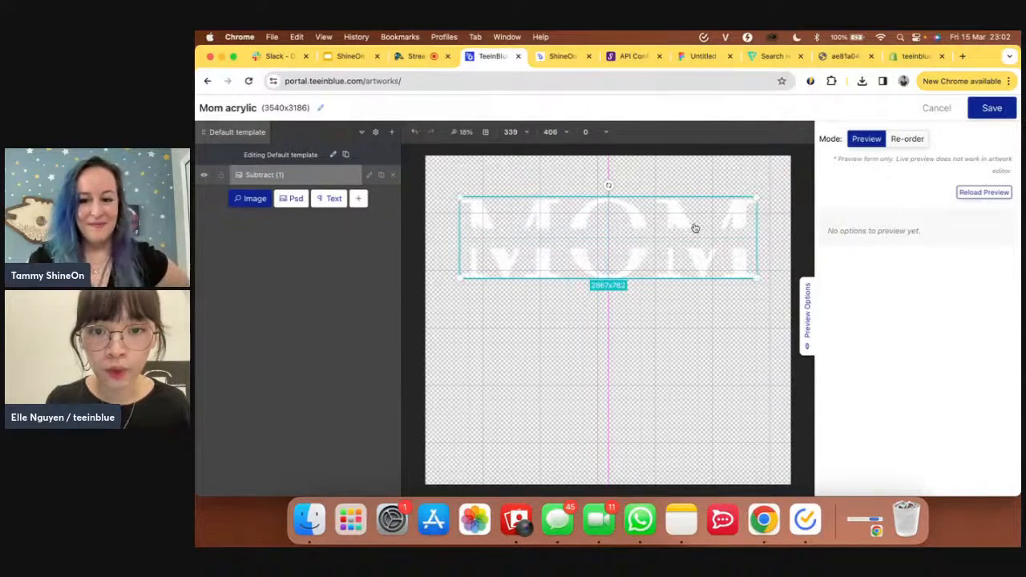
{"action": "left_click", "coordinate": [553, 57]}
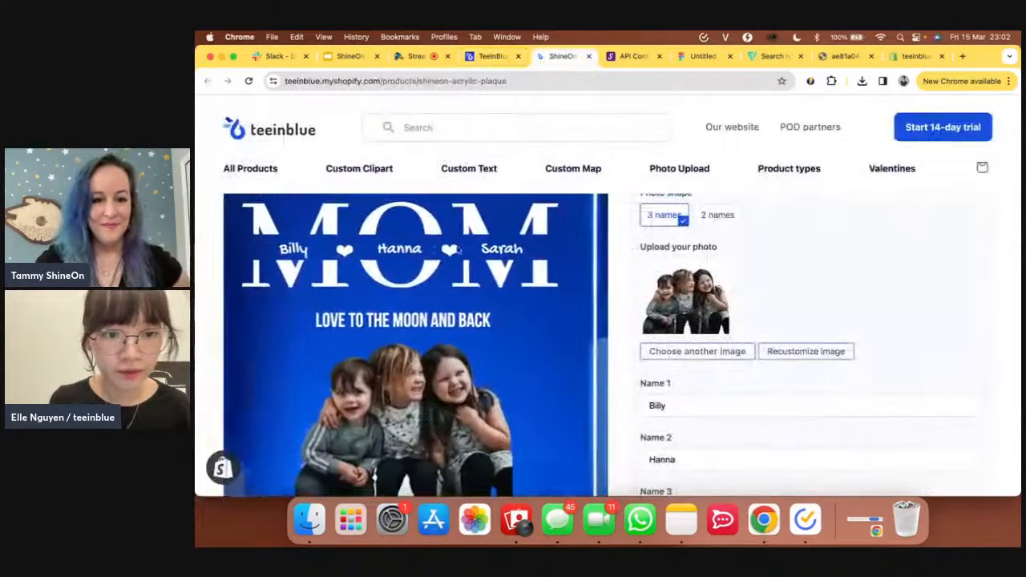
{"action": "left_click", "coordinate": [493, 58]}
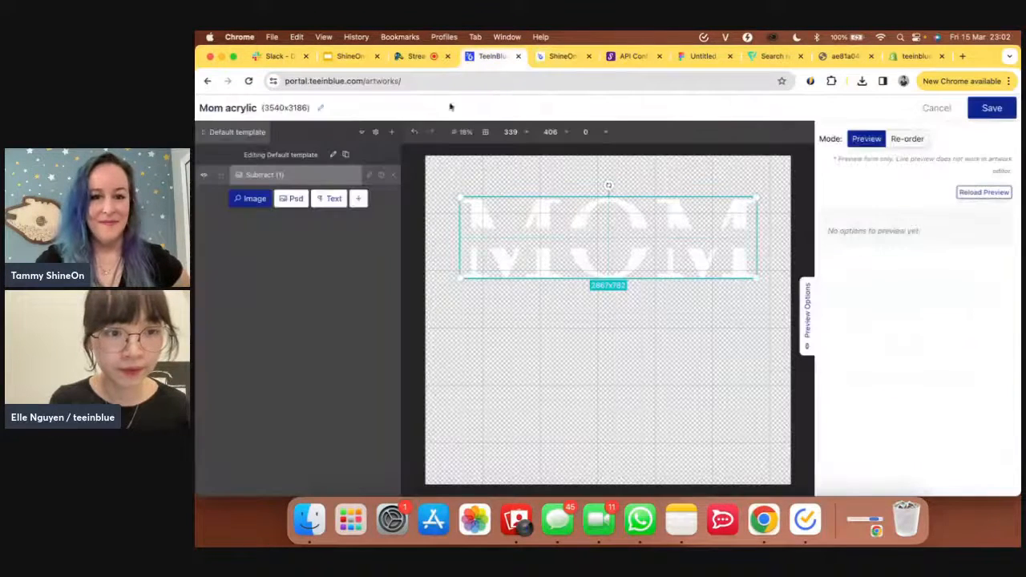
- Add a text layer reading 'Jack' and place it over the left M of MOM
{"action": "left_click", "coordinate": [329, 201]}
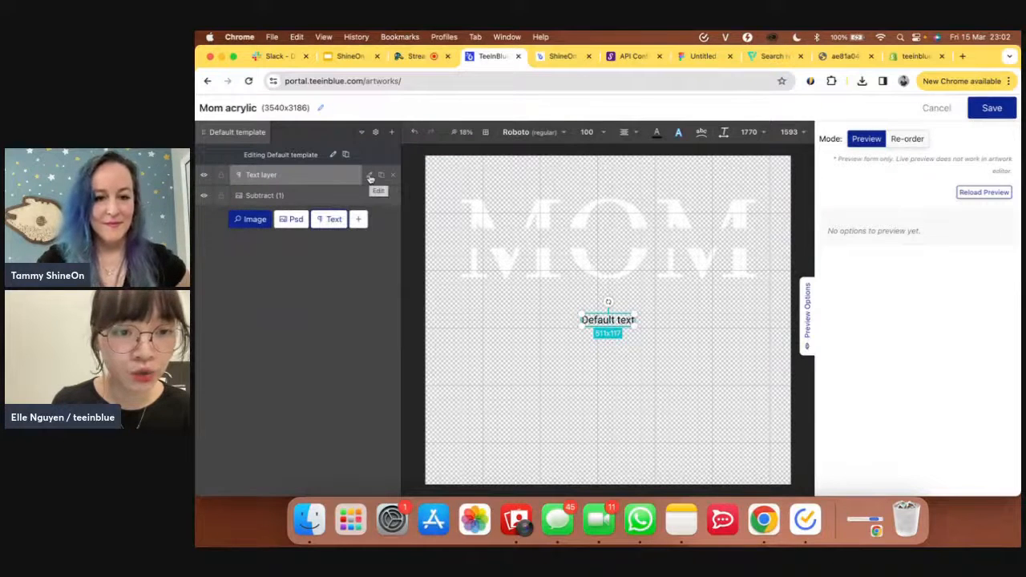
{"action": "left_click", "coordinate": [370, 178]}
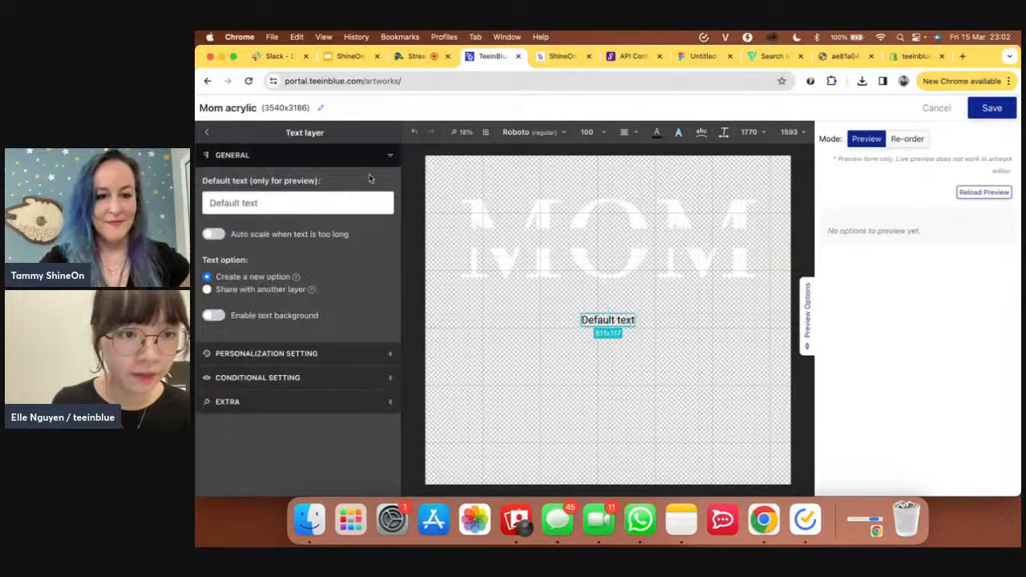
{"action": "double_click", "coordinate": [273, 203]}
{"action": "triple_click", "coordinate": [273, 203]}
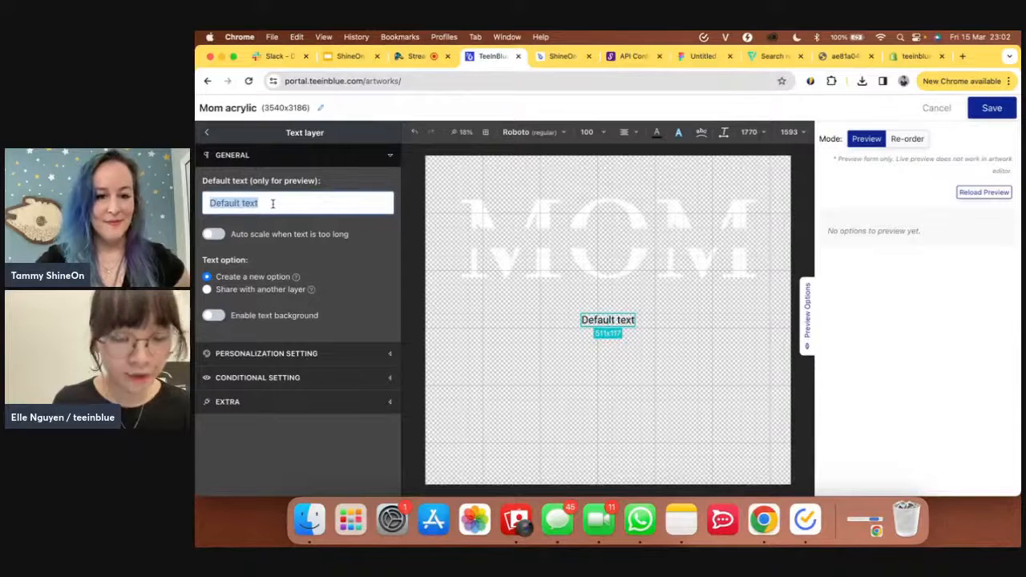
{"action": "left_click", "coordinate": [572, 58]}
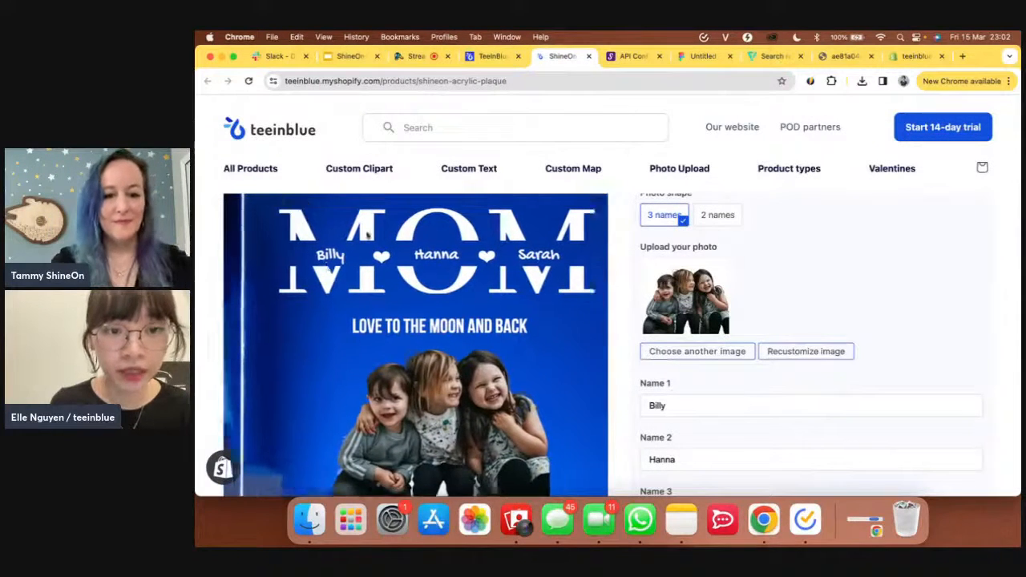
{"action": "left_click", "coordinate": [492, 57]}
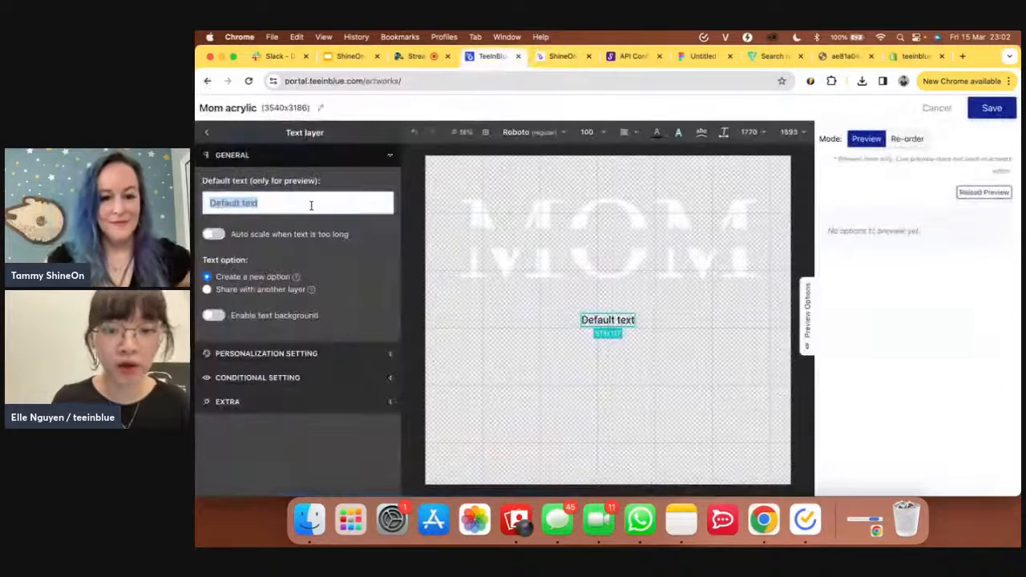
{"action": "key", "text": "BackSpace"}
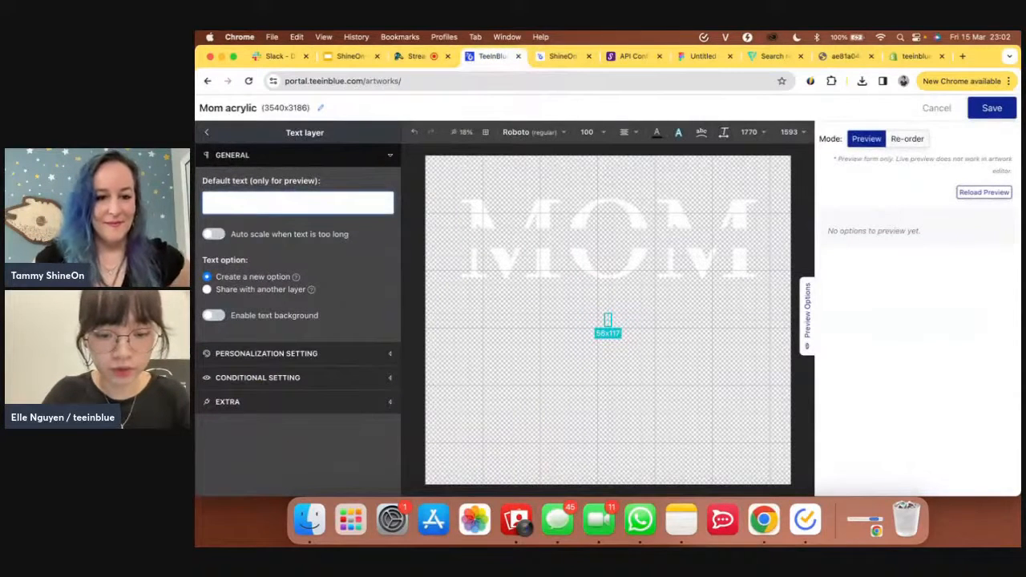
{"action": "type", "text": "Jack"}
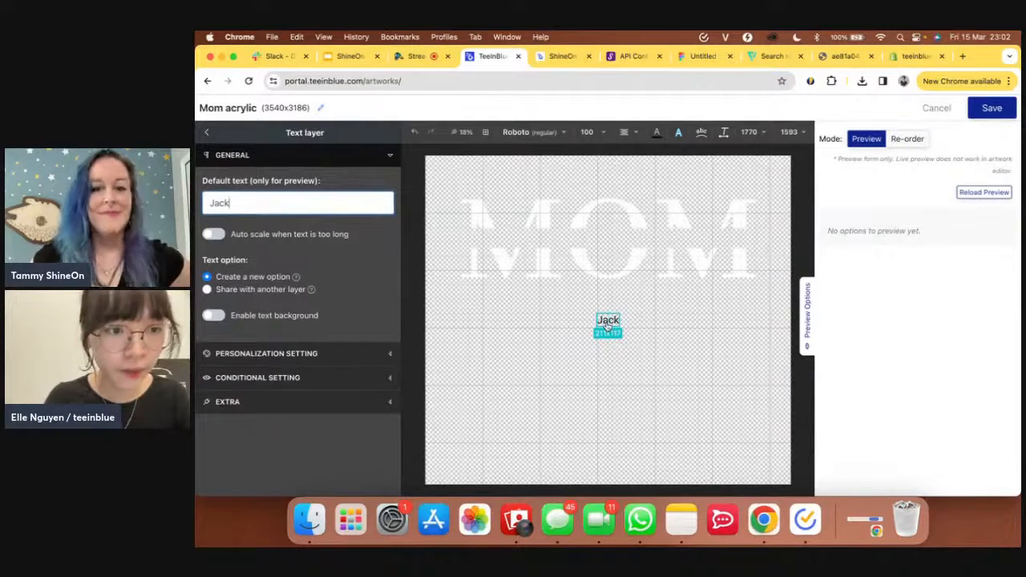
{"action": "left_click_drag", "start_coordinate": [607, 324], "coordinate": [508, 240]}
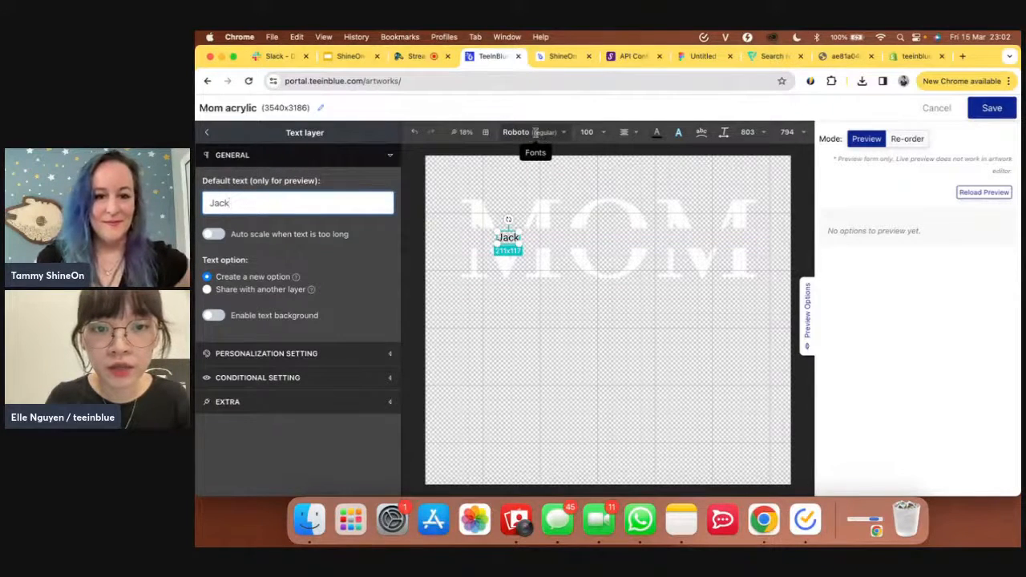
- Set the Jack text's font to the custom GochiHand-Regular font
{"action": "left_click", "coordinate": [562, 134]}
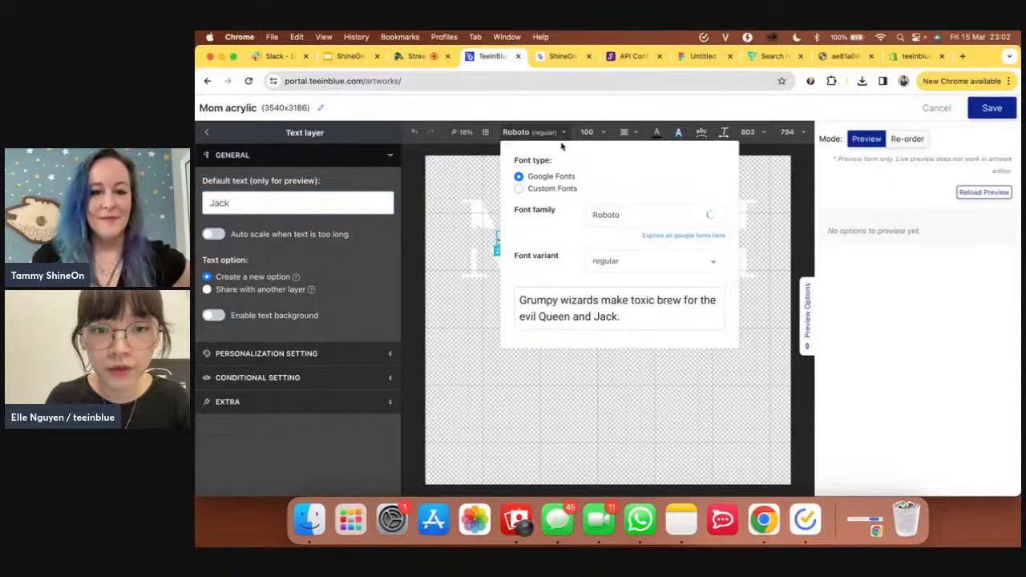
{"action": "left_click", "coordinate": [553, 190]}
{"action": "left_click", "coordinate": [617, 234]}
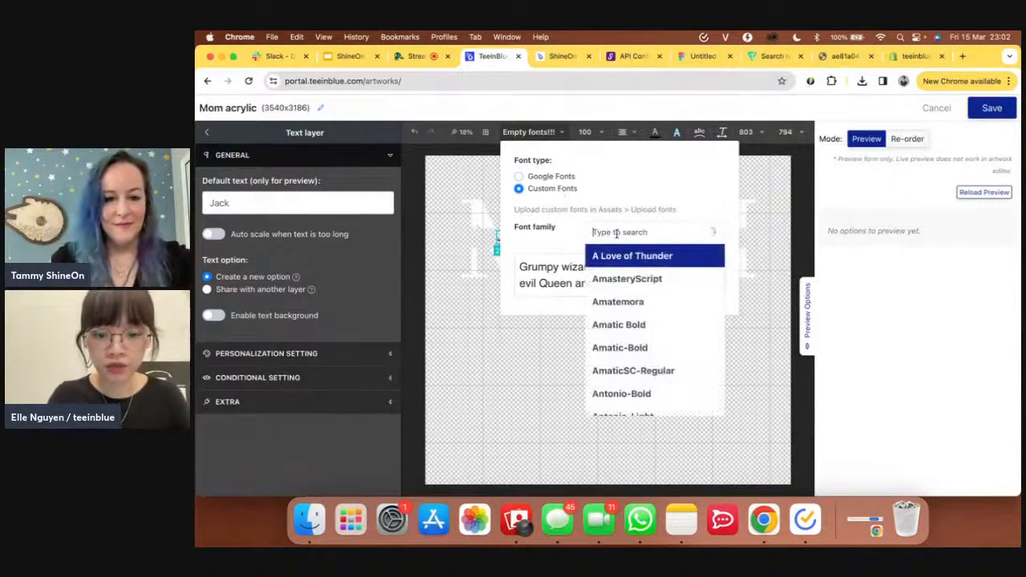
{"action": "type", "text": "gochi"}
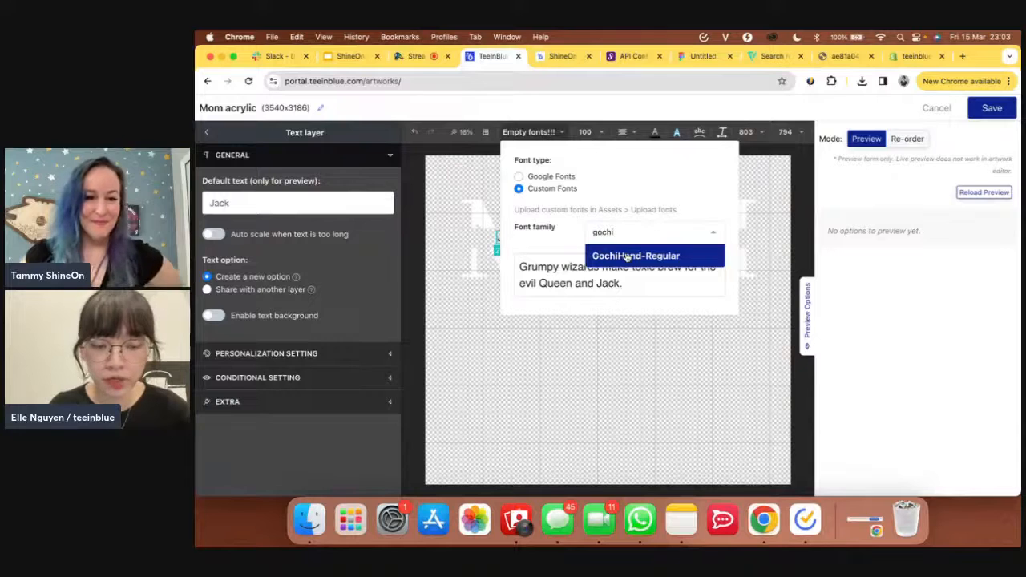
{"action": "left_click", "coordinate": [627, 257]}
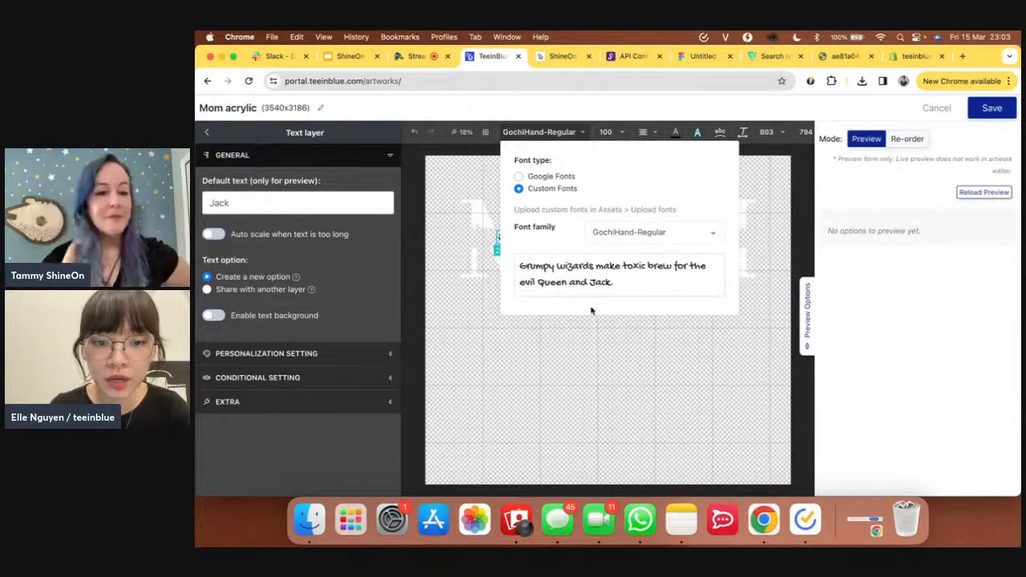
{"action": "left_click", "coordinate": [577, 335]}
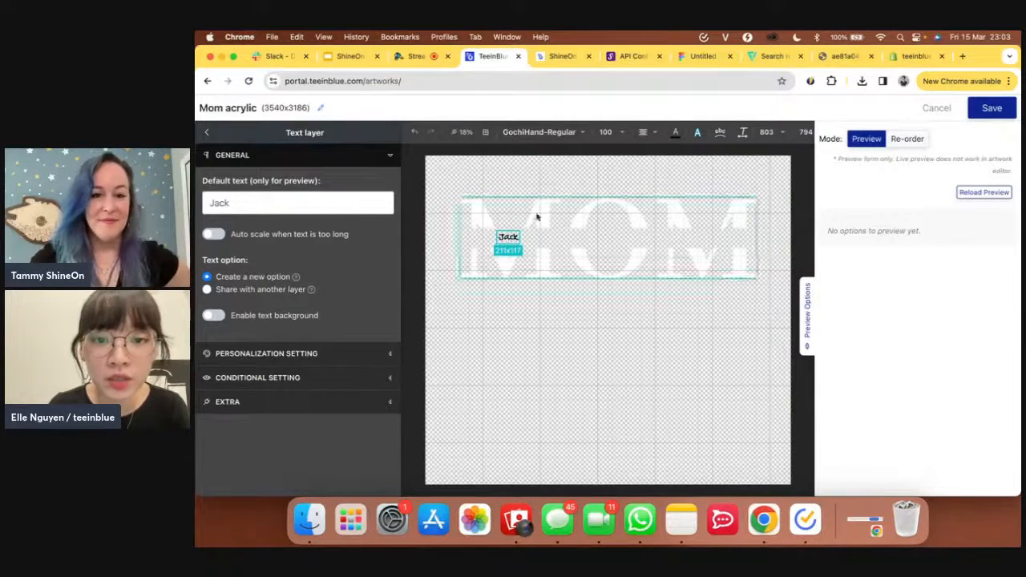
- Colour the Jack text white (#FFFFFF) and expand its Personalization Setting section
{"action": "left_click", "coordinate": [676, 132]}
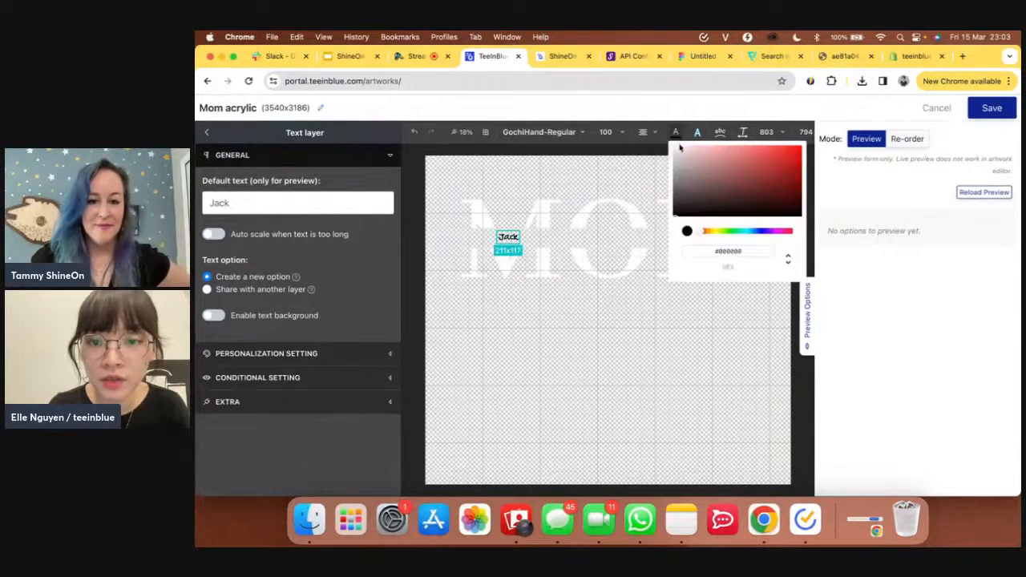
{"action": "left_click", "coordinate": [675, 150]}
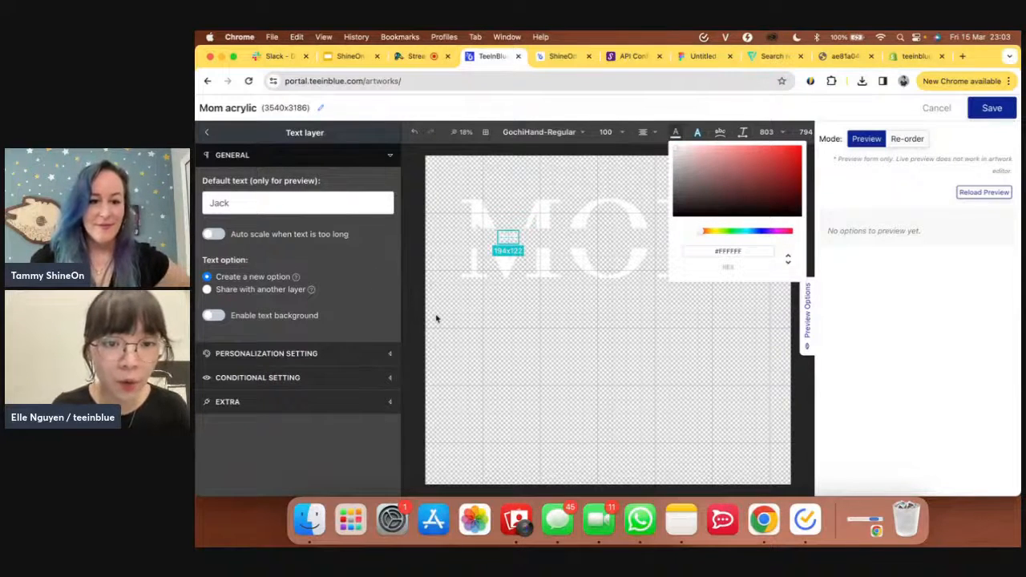
{"action": "left_click", "coordinate": [372, 361]}
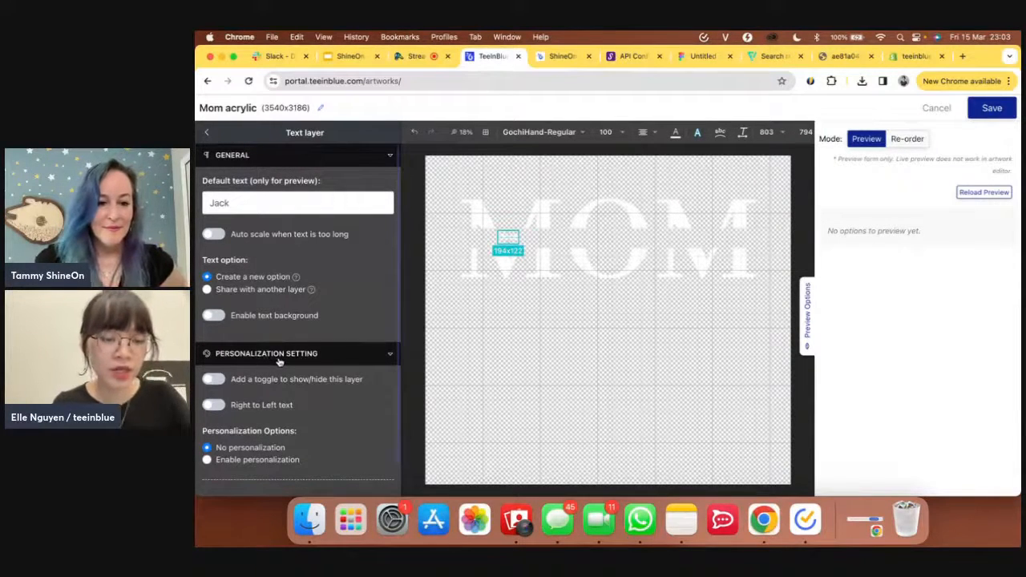
- Make the Jack layer personalizable with option title 'Name 1' and placeholder 'Jack'
{"action": "scroll", "coordinate": [277, 368], "scroll_direction": "down", "scroll_amount": 2}
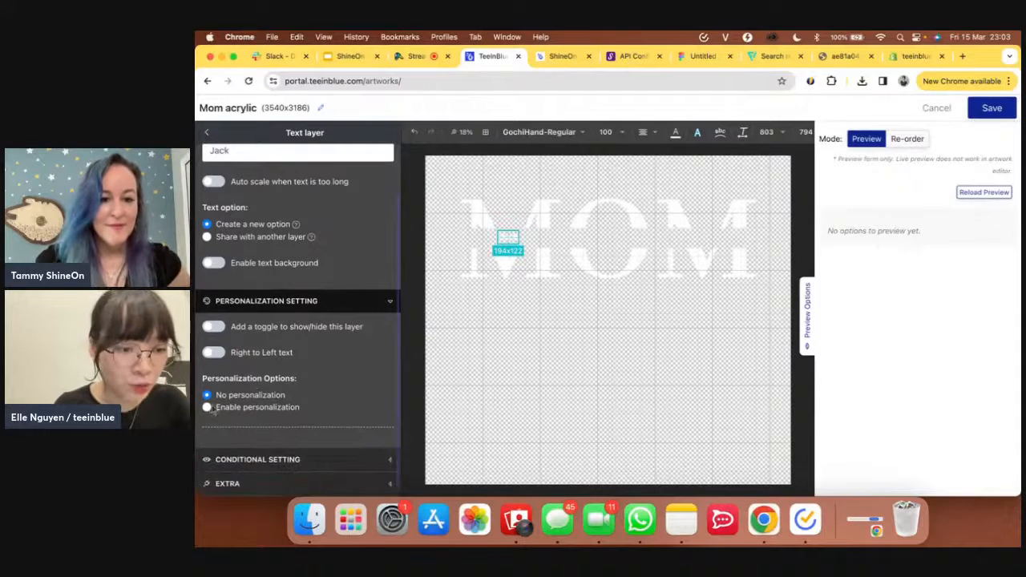
{"action": "left_click", "coordinate": [208, 408]}
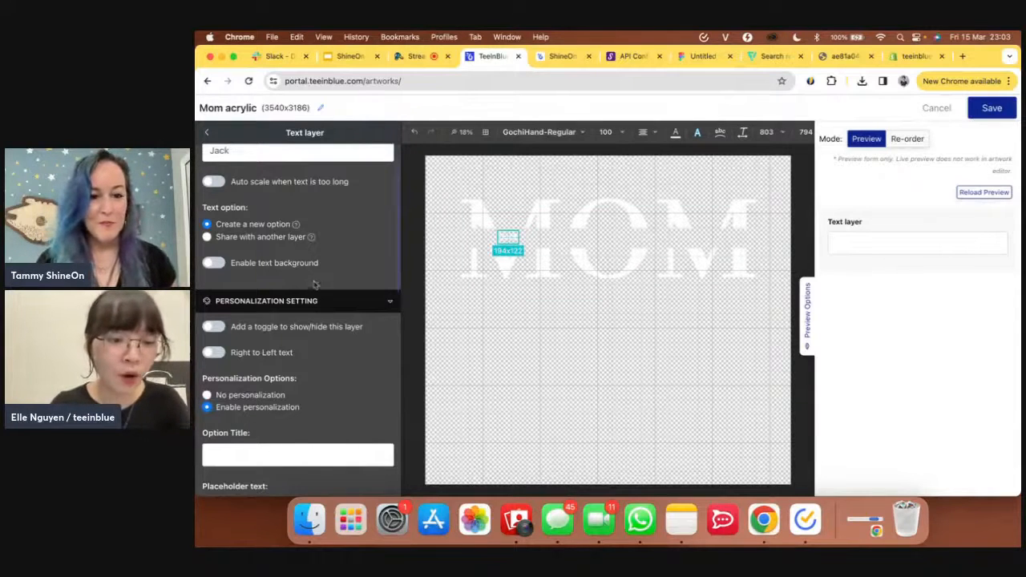
{"action": "scroll", "coordinate": [355, 393], "scroll_direction": "down", "scroll_amount": 2}
{"action": "left_click", "coordinate": [298, 393]}
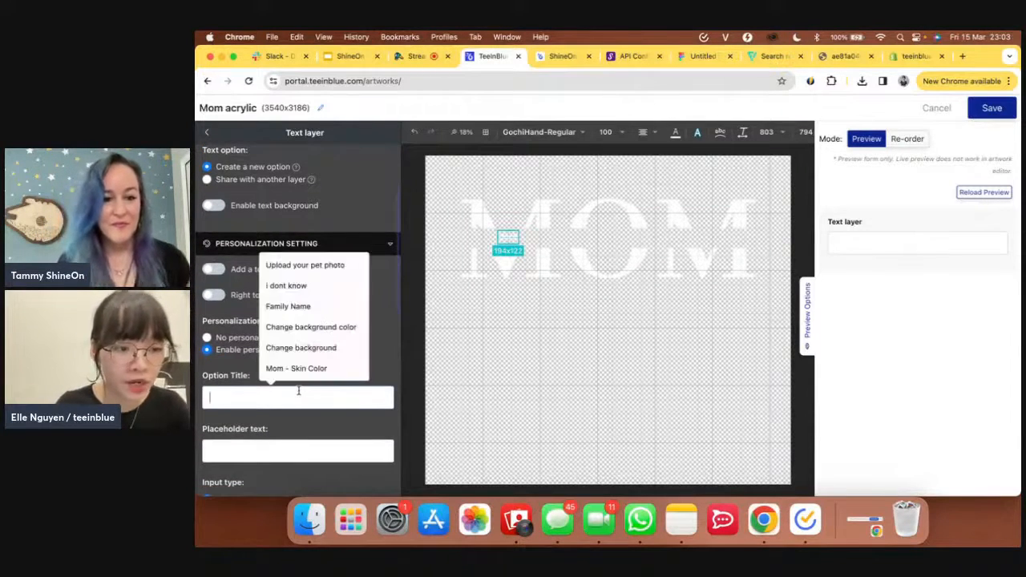
{"action": "type", "text": "Name 1"}
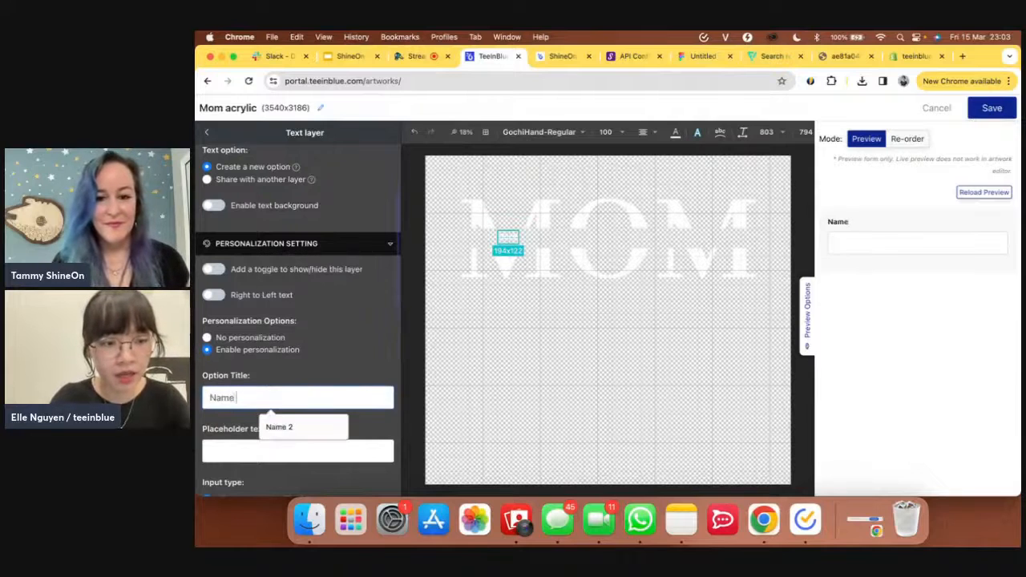
{"action": "left_click", "coordinate": [308, 446]}
{"action": "type", "text": "Jack"}
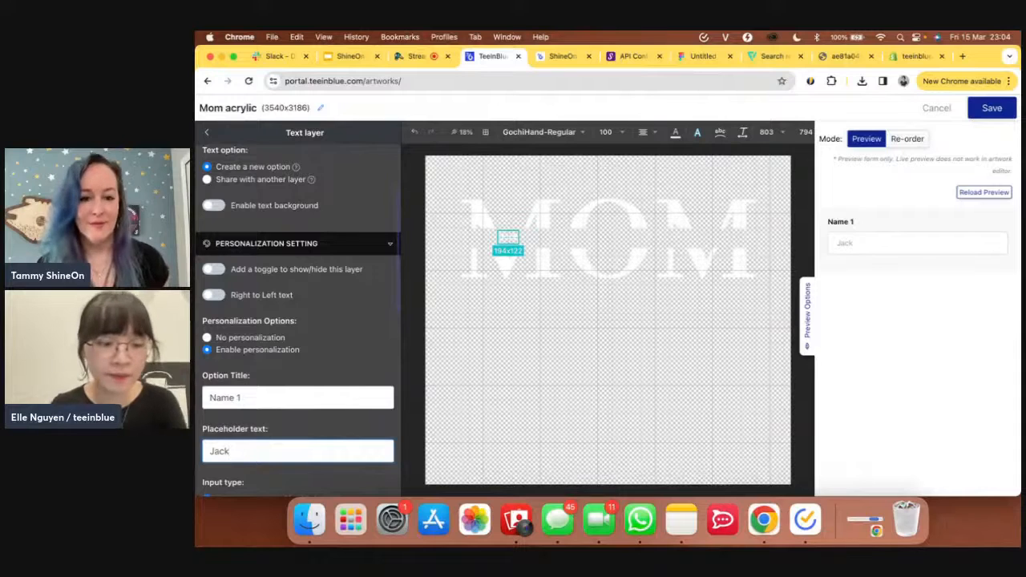
- Limit the Name 1 field to 6 characters
{"action": "scroll", "coordinate": [298, 321], "scroll_direction": "down", "scroll_amount": 5}
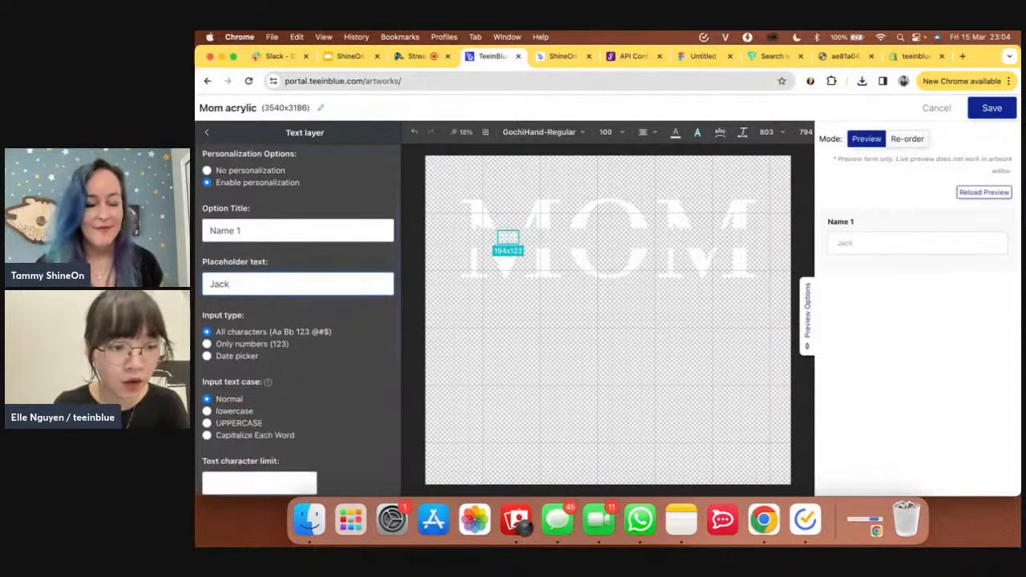
{"action": "scroll", "coordinate": [304, 449], "scroll_direction": "down", "scroll_amount": 1}
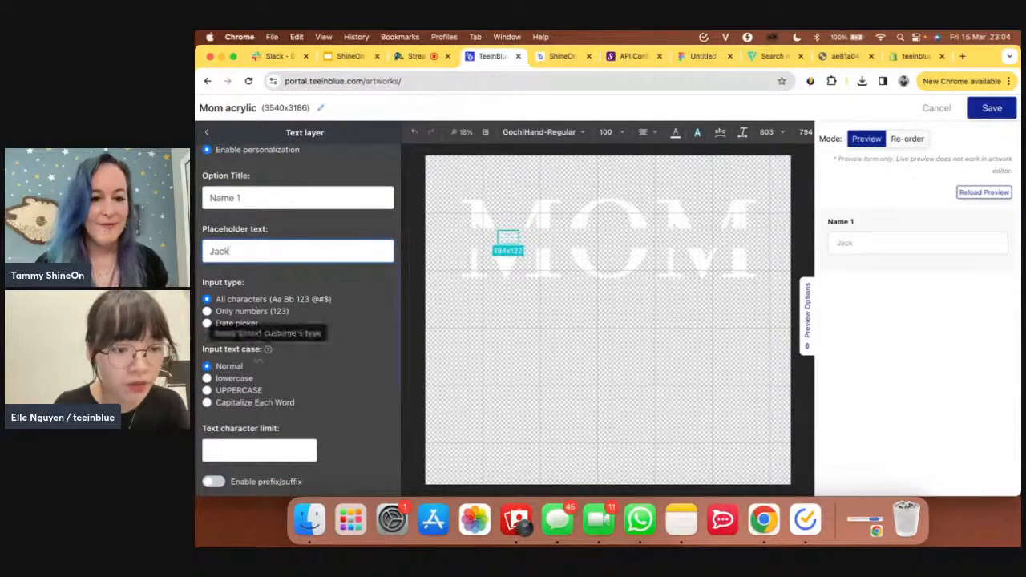
{"action": "scroll", "coordinate": [261, 374], "scroll_direction": "down", "scroll_amount": 3}
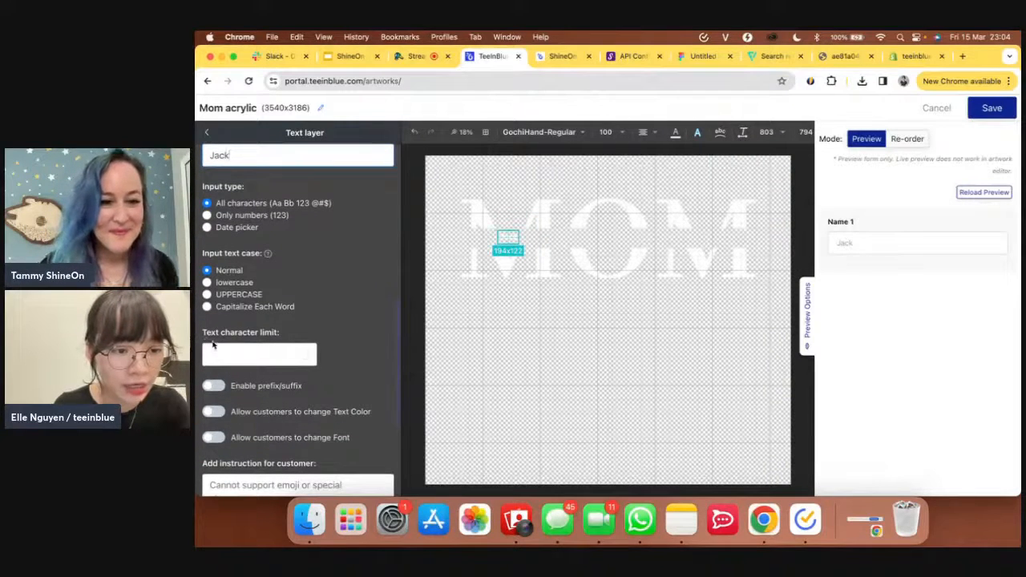
{"action": "left_click", "coordinate": [268, 356]}
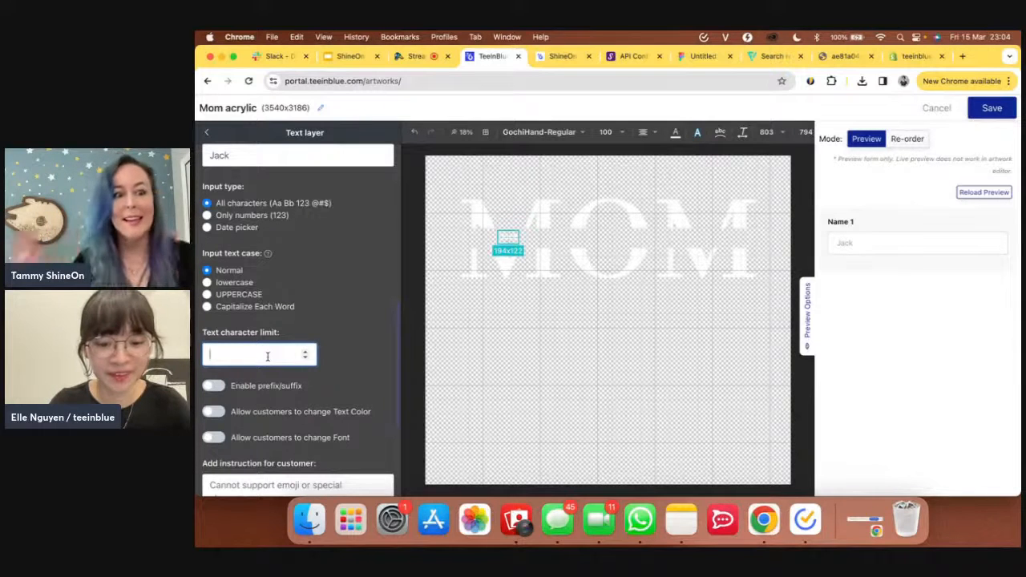
{"action": "type", "text": "6"}
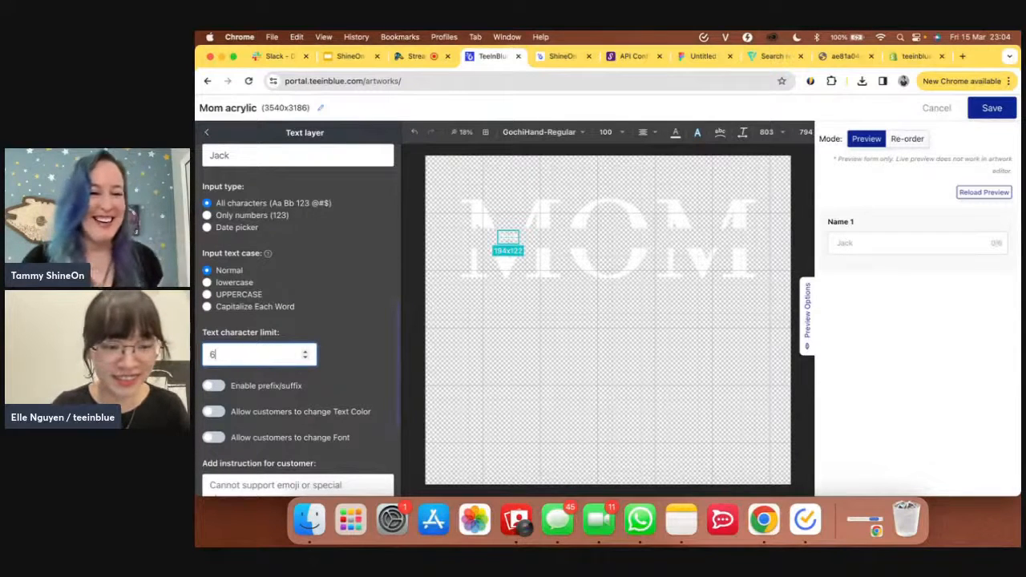
{"action": "scroll", "coordinate": [259, 354], "scroll_direction": "down", "scroll_amount": 16}
{"action": "scroll", "coordinate": [259, 355], "scroll_direction": "up", "scroll_amount": 8}
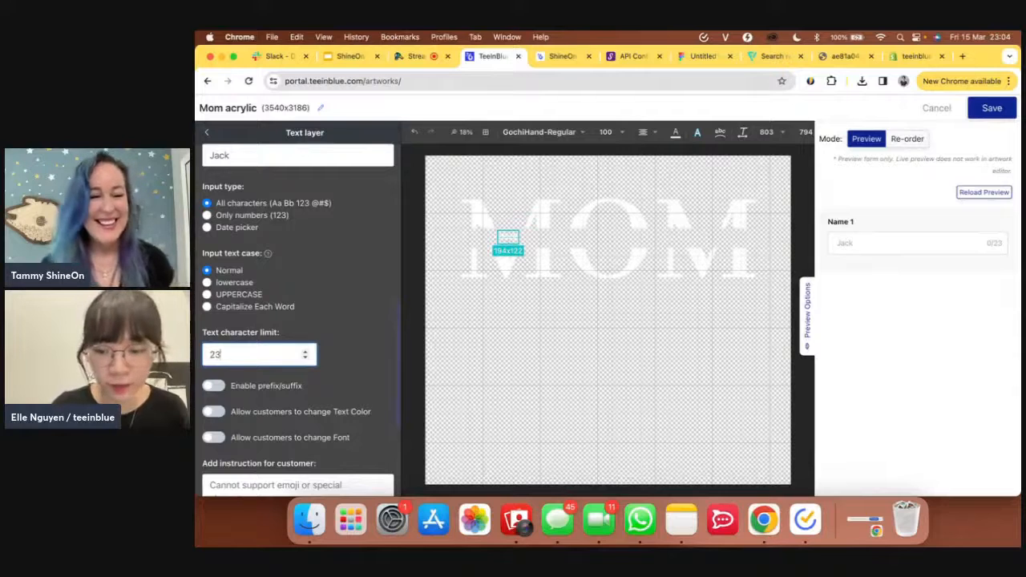
{"action": "key", "text": "BackSpace"}
{"action": "key", "text": "BackSpace"}
{"action": "type", "text": "6"}
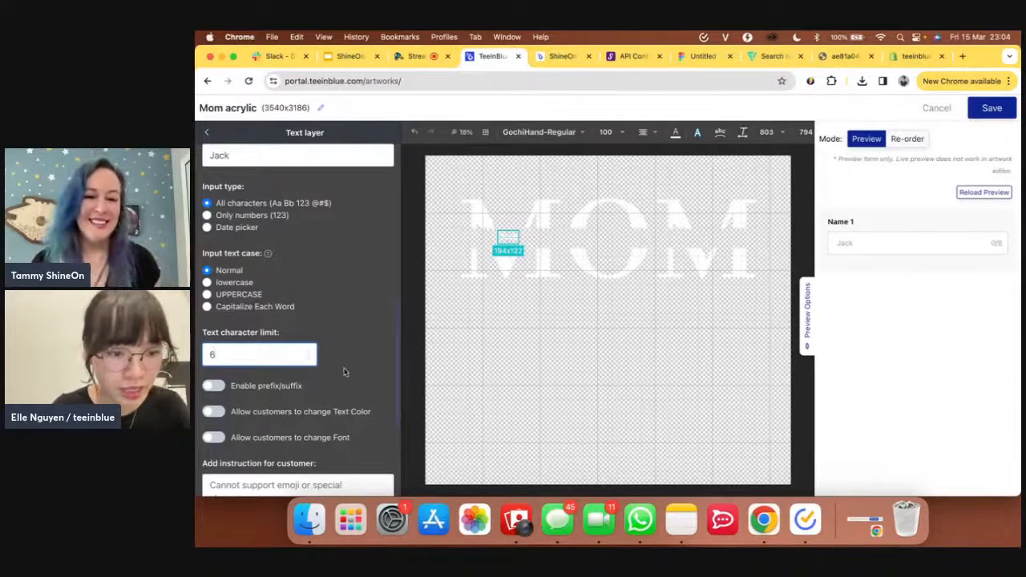
{"action": "scroll", "coordinate": [344, 371], "scroll_direction": "down", "scroll_amount": 5}
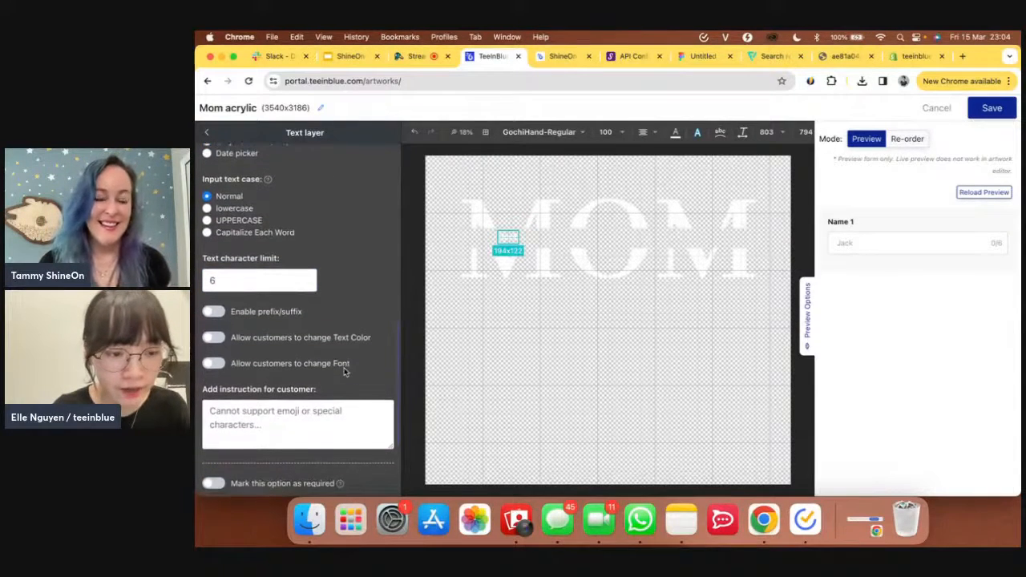
{"action": "scroll", "coordinate": [344, 371], "scroll_direction": "down", "scroll_amount": 1}
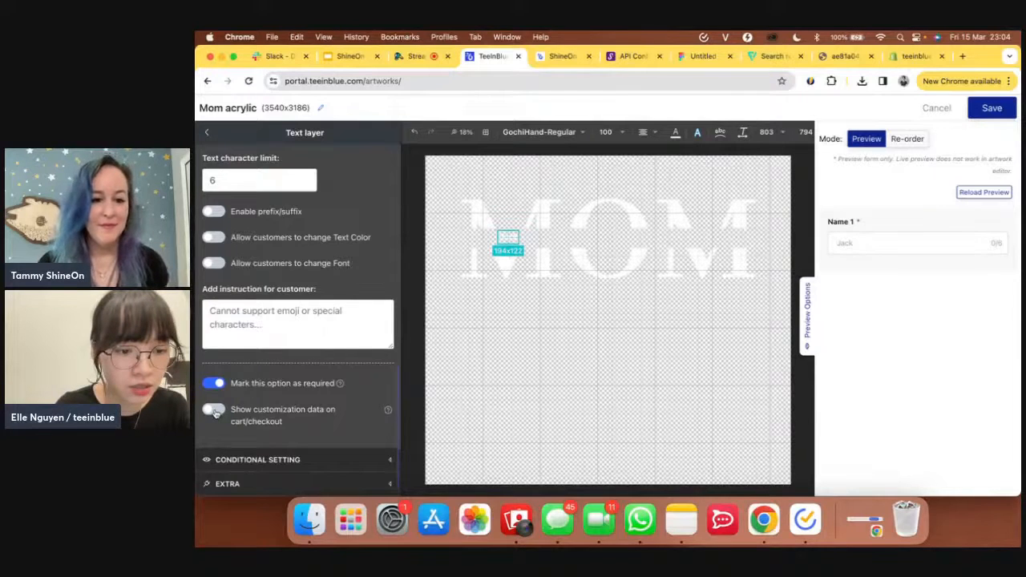
- Duplicate the Jack layer twice and move the copies to the centre and right of MOM
{"action": "left_click", "coordinate": [207, 132]}
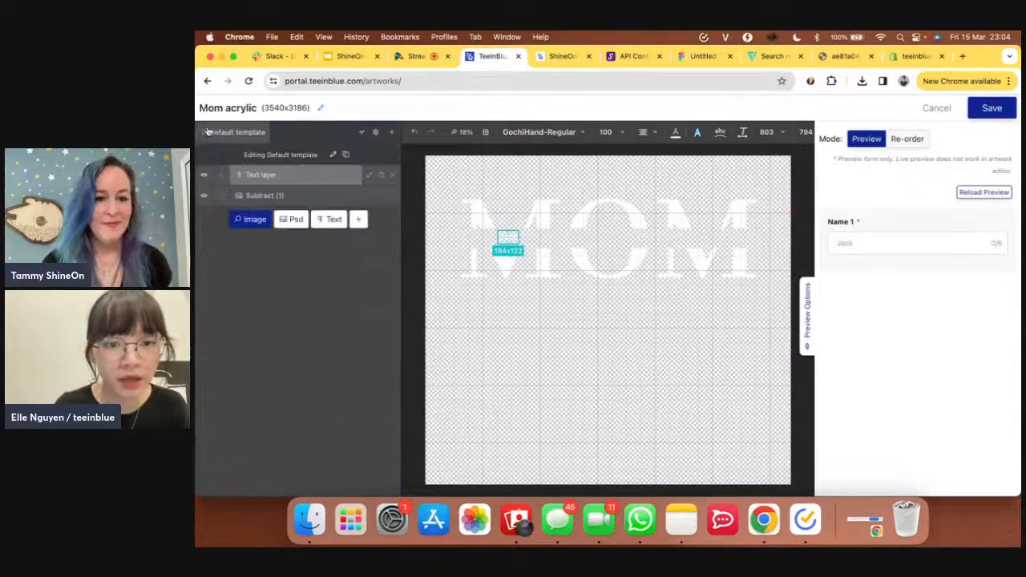
{"action": "left_click", "coordinate": [381, 175]}
{"action": "left_click", "coordinate": [382, 175]}
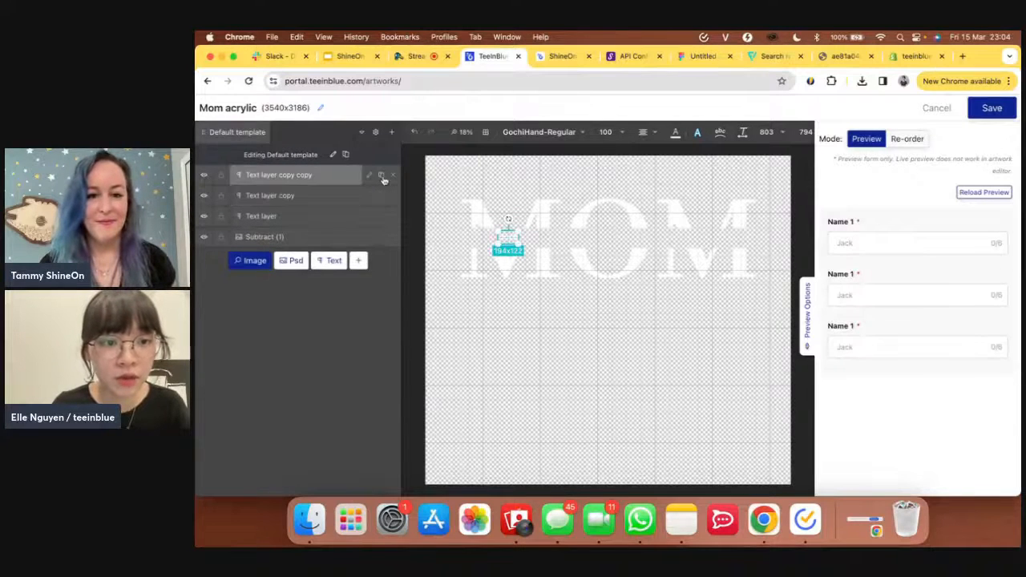
{"action": "left_click_drag", "start_coordinate": [508, 238], "coordinate": [709, 241]}
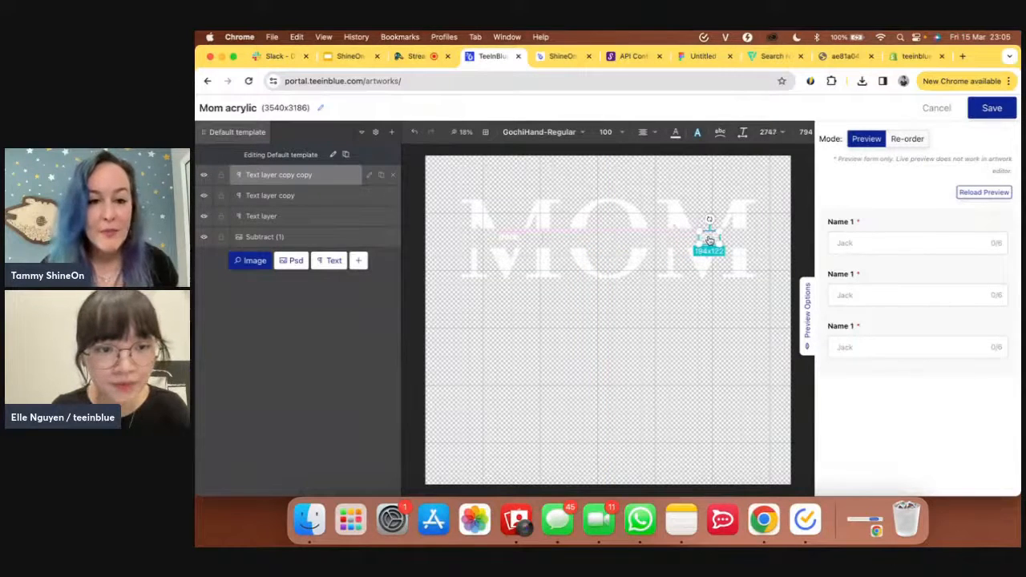
{"action": "left_click", "coordinate": [345, 197]}
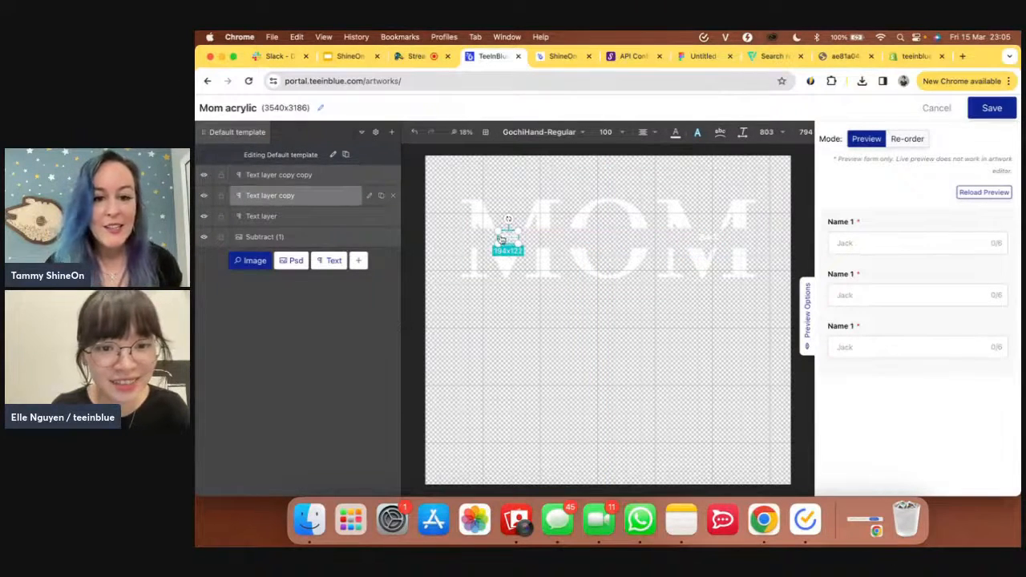
{"action": "left_click_drag", "start_coordinate": [509, 239], "coordinate": [608, 240]}
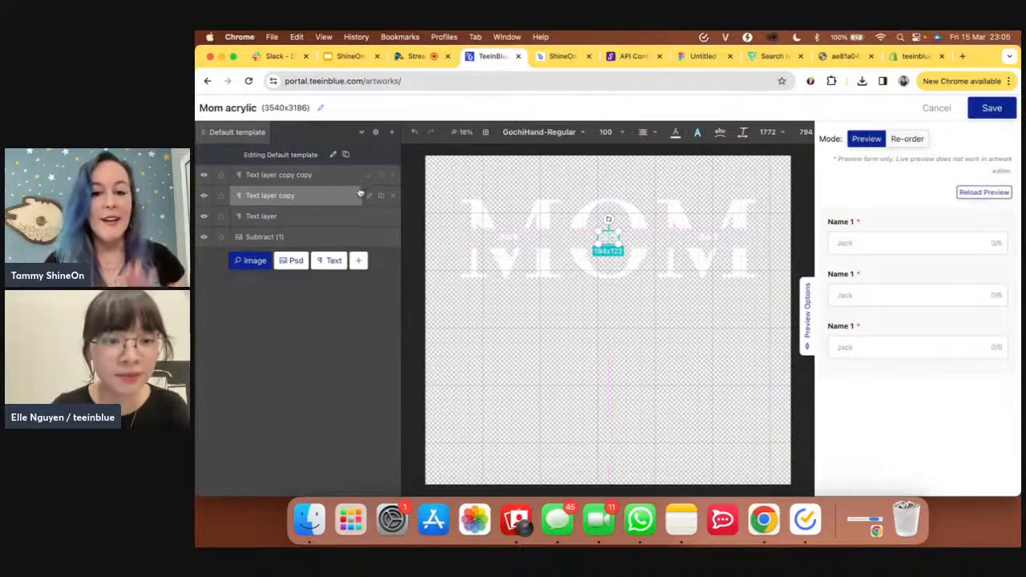
- Change the middle name copy's default text to 'Lily'
{"action": "left_click", "coordinate": [368, 196]}
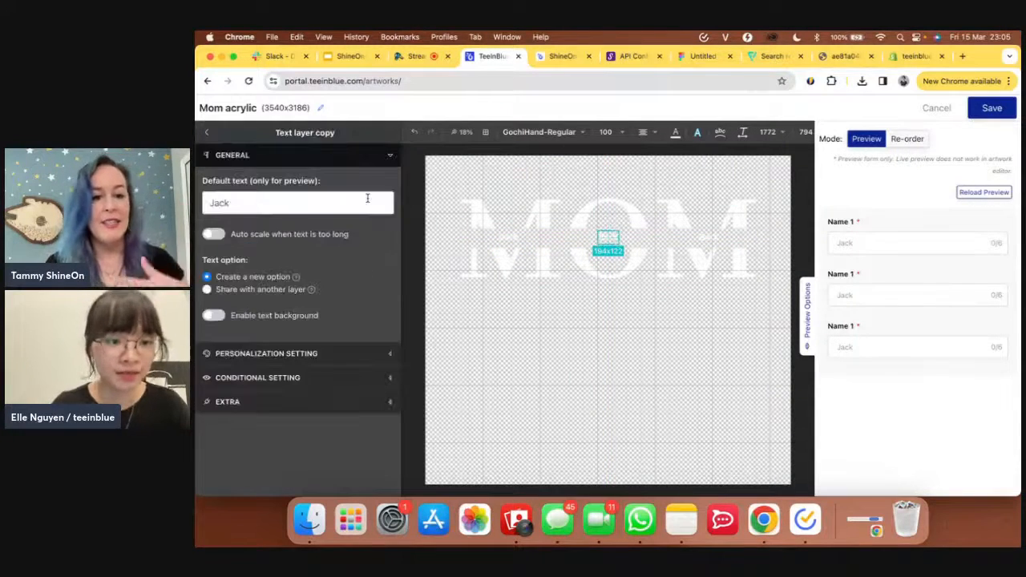
{"action": "double_click", "coordinate": [305, 197]}
{"action": "key", "text": "BackSpace"}
{"action": "type", "text": "L"}
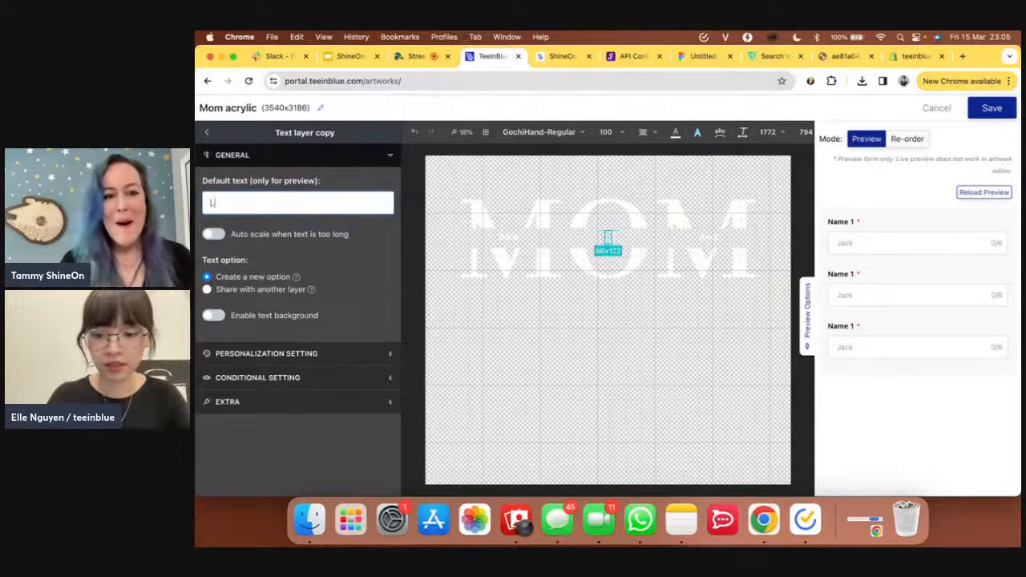
{"action": "type", "text": "ily"}
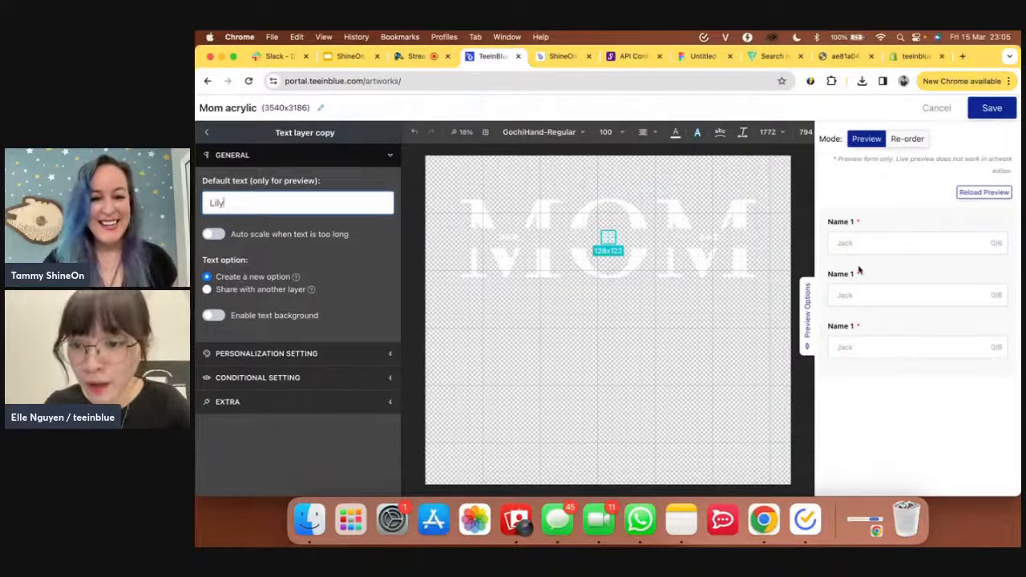
- Retitle its personalization option 'Name 2' with placeholder 'Lily'
{"action": "left_click", "coordinate": [264, 355]}
{"action": "scroll", "coordinate": [263, 397], "scroll_direction": "down", "scroll_amount": 3}
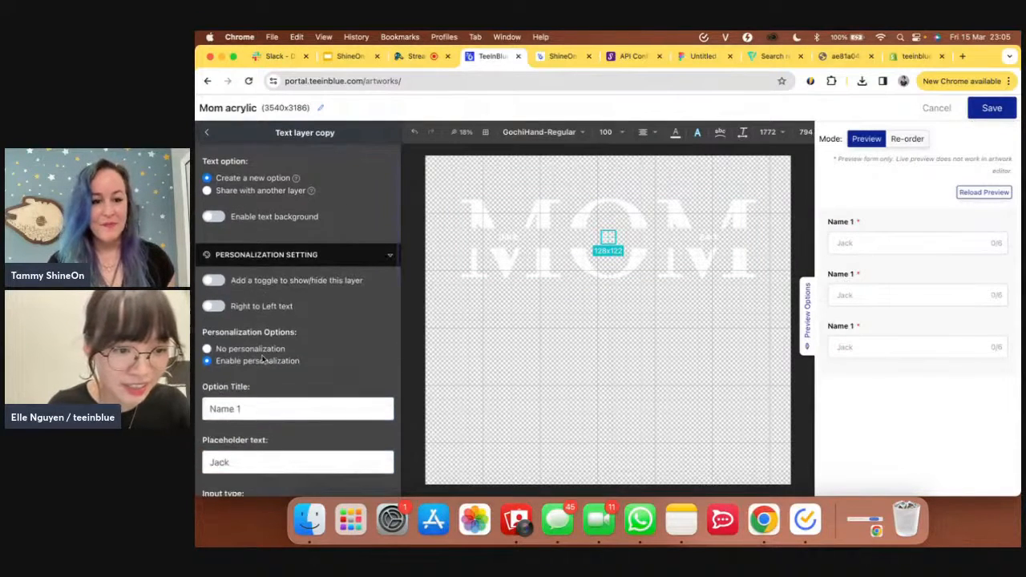
{"action": "left_click", "coordinate": [263, 405]}
{"action": "key", "text": "BackSpace"}
{"action": "type", "text": "2"}
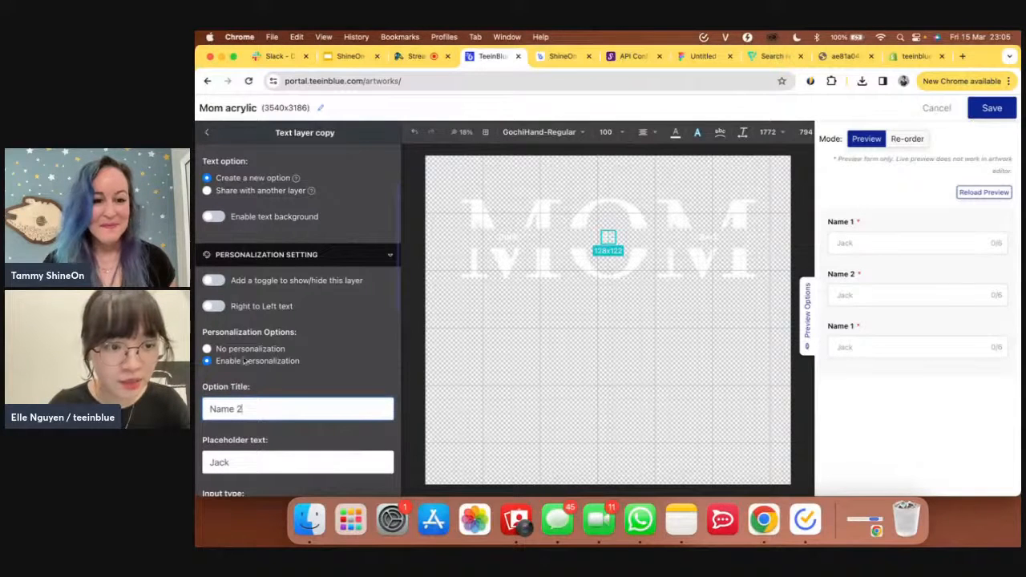
{"action": "double_click", "coordinate": [252, 465]}
{"action": "key", "text": "BackSpace"}
{"action": "type", "text": "L"}
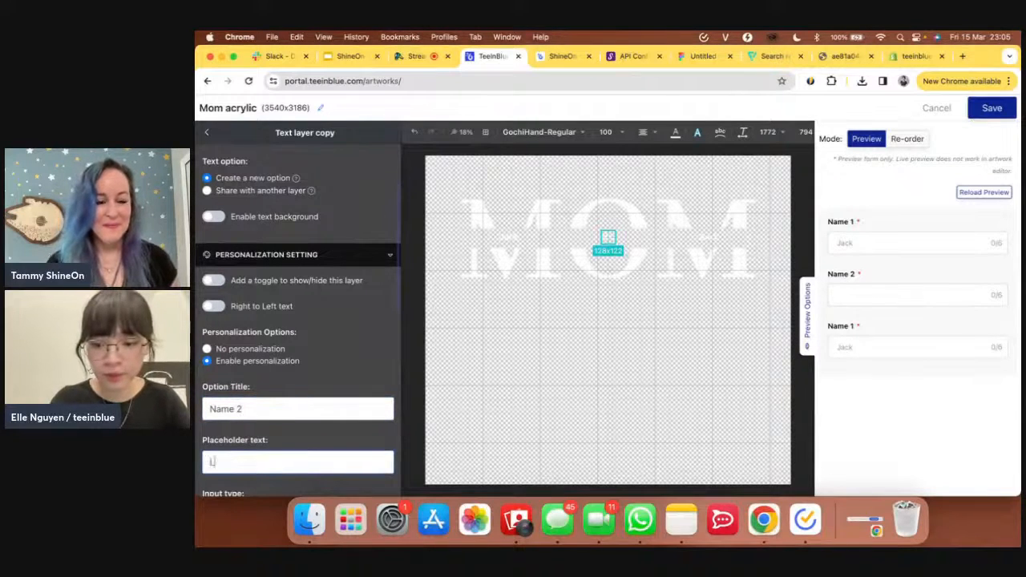
{"action": "type", "text": "ily"}
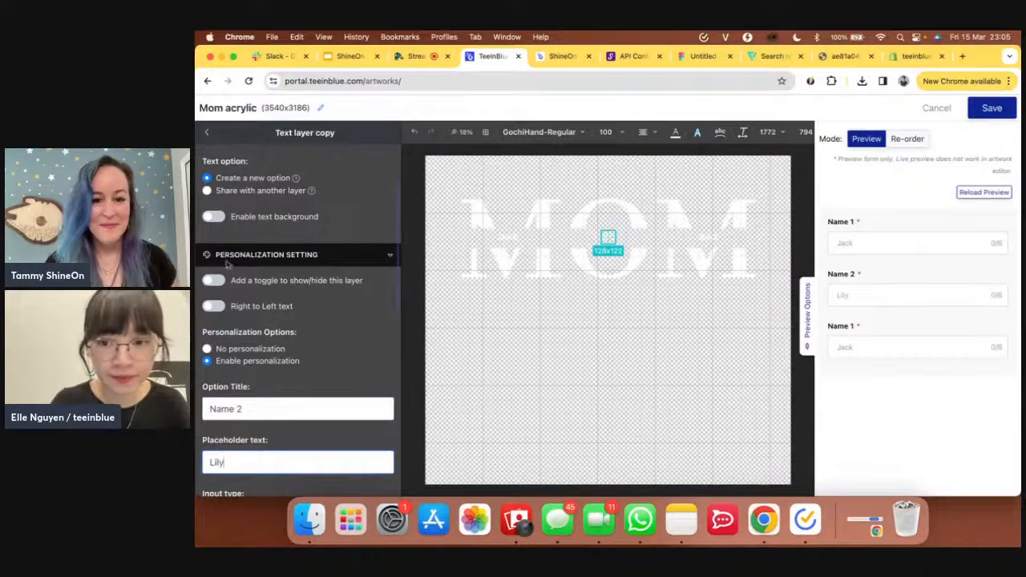
{"action": "left_click", "coordinate": [206, 132]}
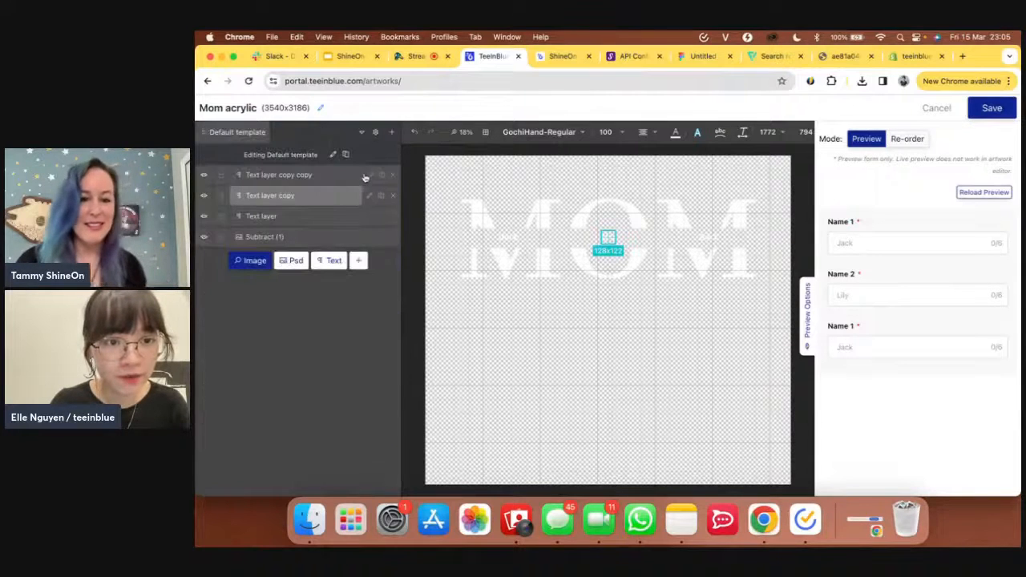
- Set the right name copy's default text and placeholder to 'Sarah' and title it 'Name 3'
{"action": "left_click", "coordinate": [367, 177]}
{"action": "double_click", "coordinate": [279, 205]}
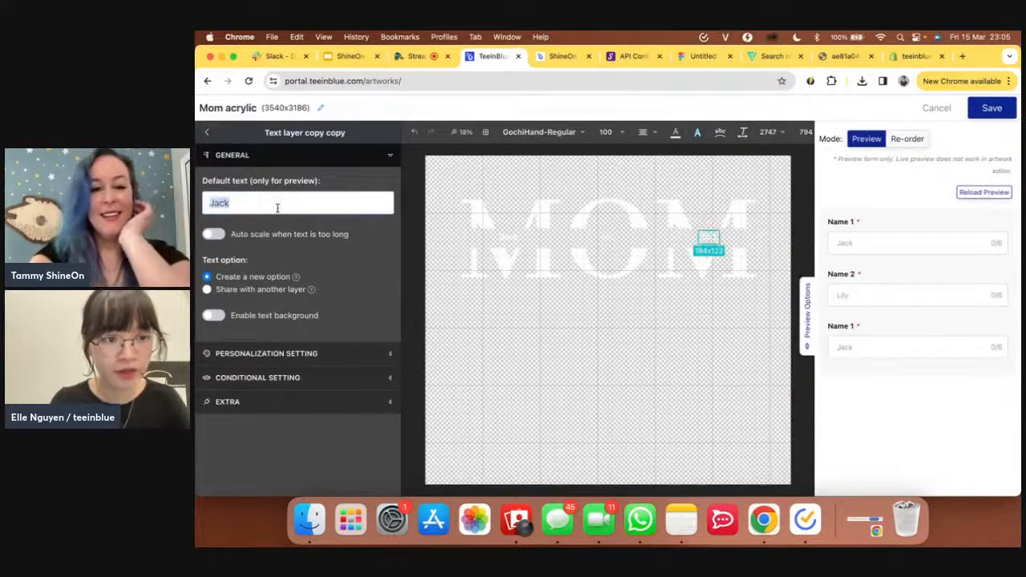
{"action": "type", "text": "Sarah"}
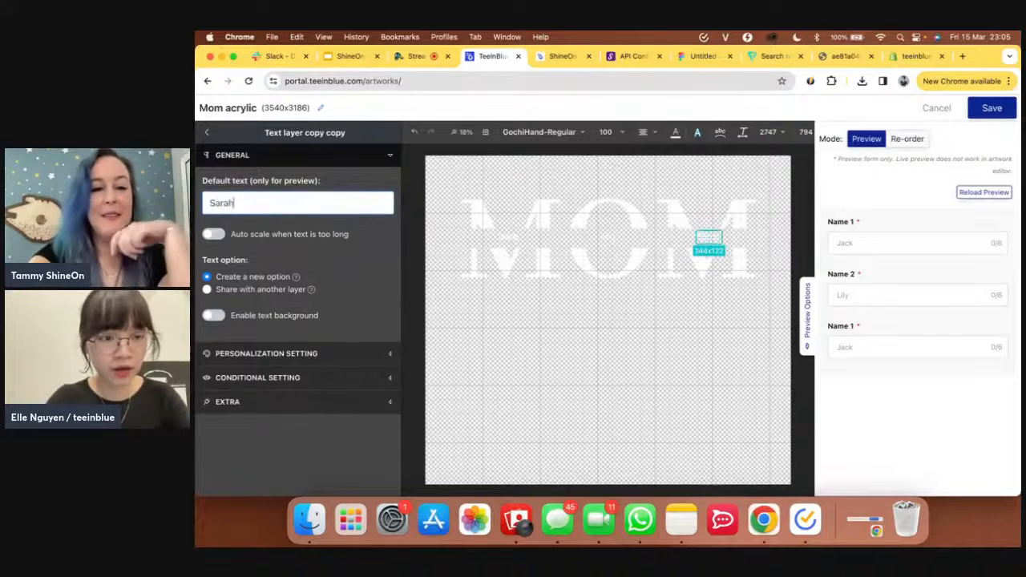
{"action": "left_click", "coordinate": [328, 354]}
{"action": "scroll", "coordinate": [328, 360], "scroll_direction": "down", "scroll_amount": 3}
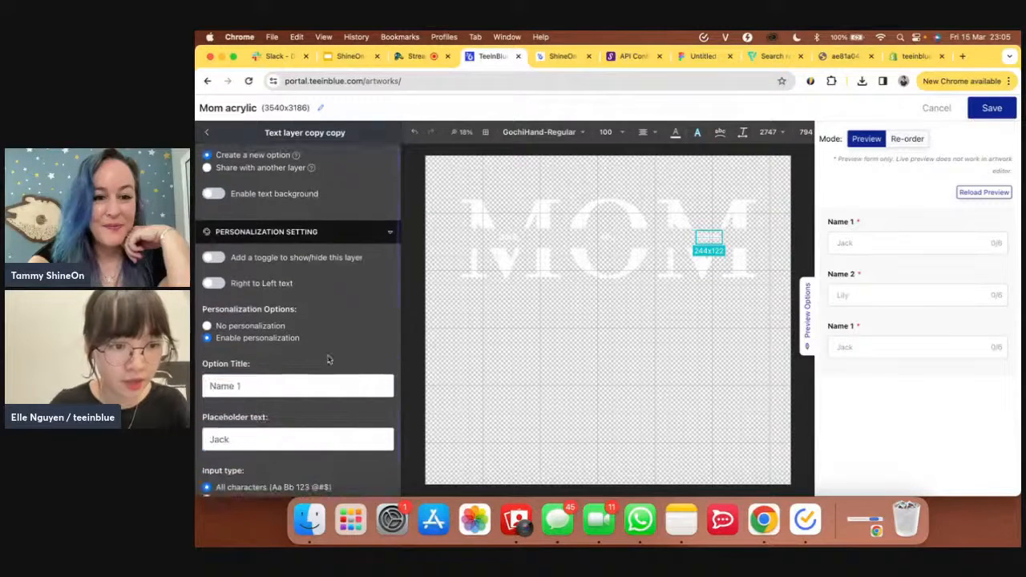
{"action": "left_click", "coordinate": [292, 386]}
{"action": "key", "text": "BackSpace"}
{"action": "type", "text": "3"}
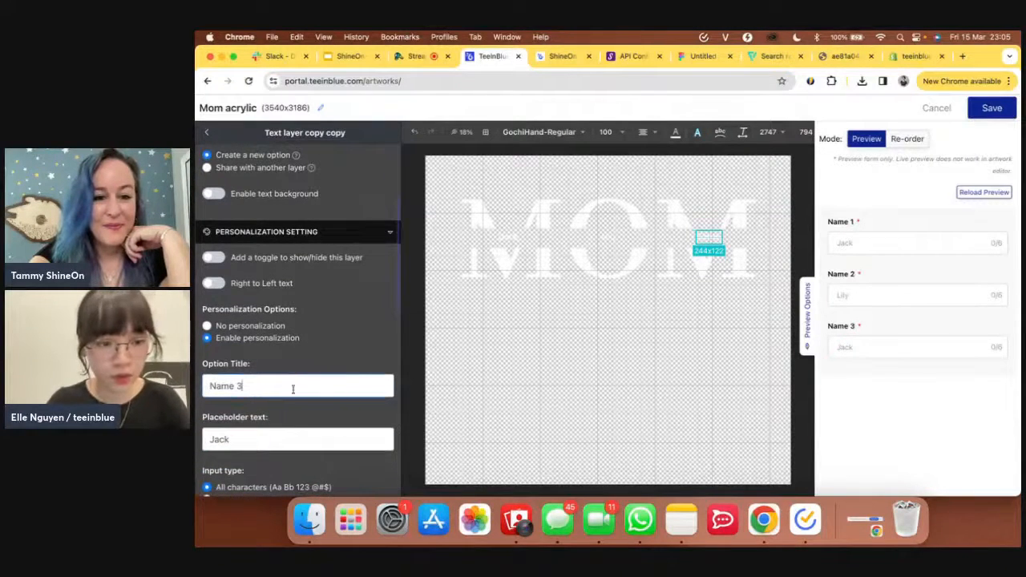
{"action": "double_click", "coordinate": [302, 439]}
{"action": "type", "text": "Sarah"}
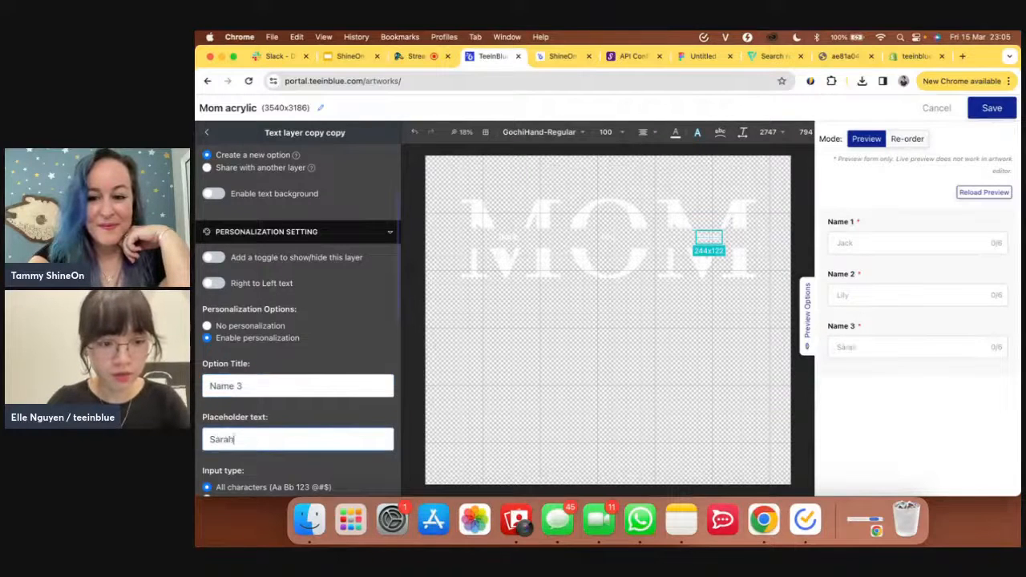
- Check the storefront MOM plaque example, then bring up the Flaticon heart icon results
{"action": "scroll", "coordinate": [233, 434], "scroll_direction": "down", "scroll_amount": 4}
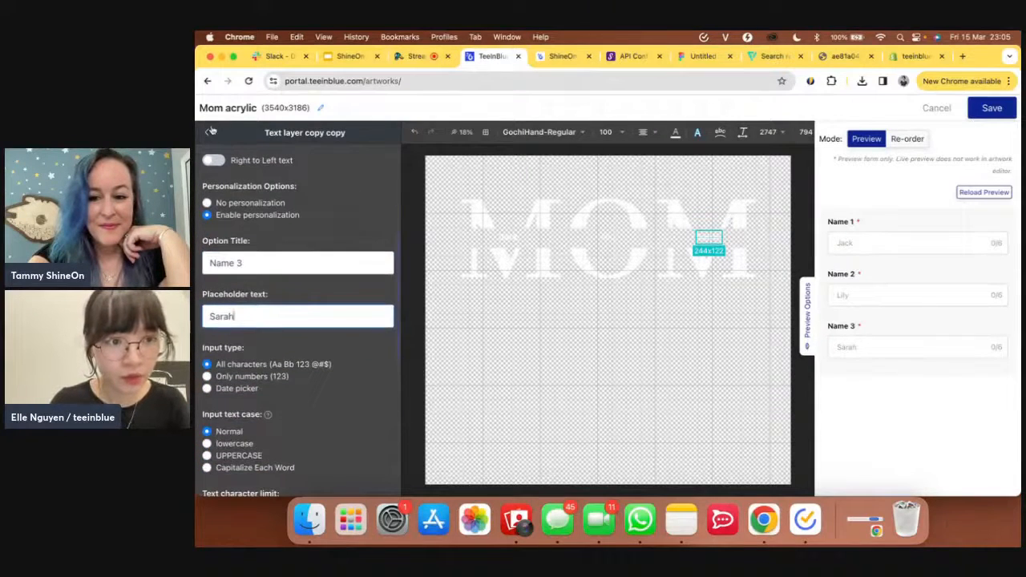
{"action": "left_click", "coordinate": [208, 133]}
{"action": "left_click", "coordinate": [554, 56]}
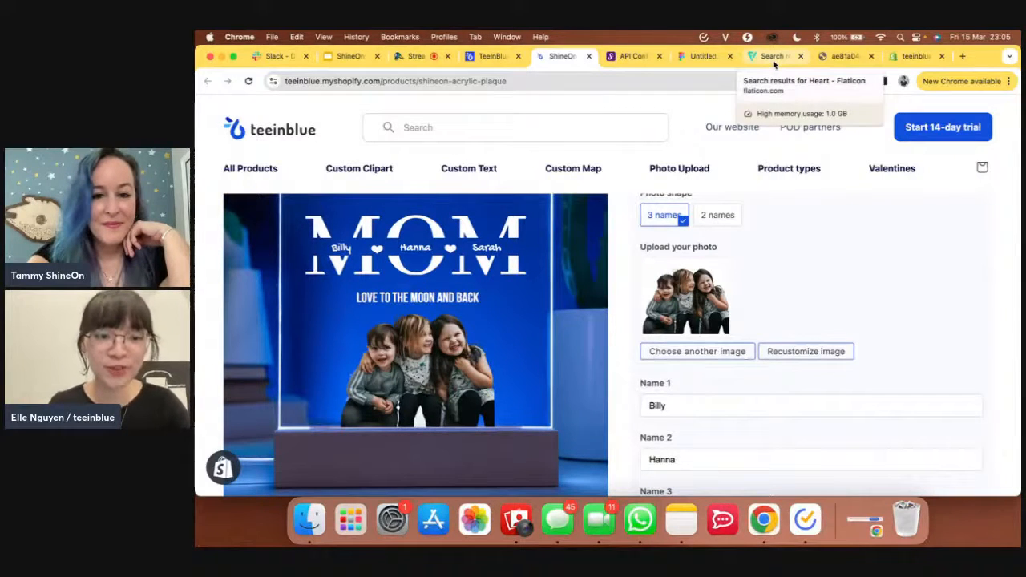
{"action": "left_click", "coordinate": [775, 64]}
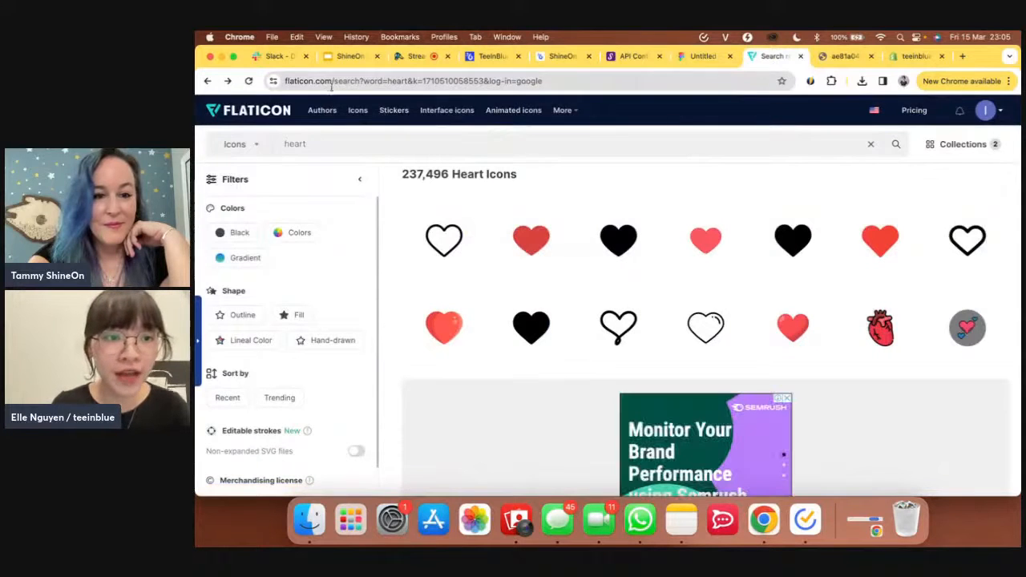
- Open the detail page of the solid black Basic Rounded Filled heart icon on Flaticon
{"action": "left_click_drag", "start_coordinate": [332, 84], "coordinate": [282, 84]}
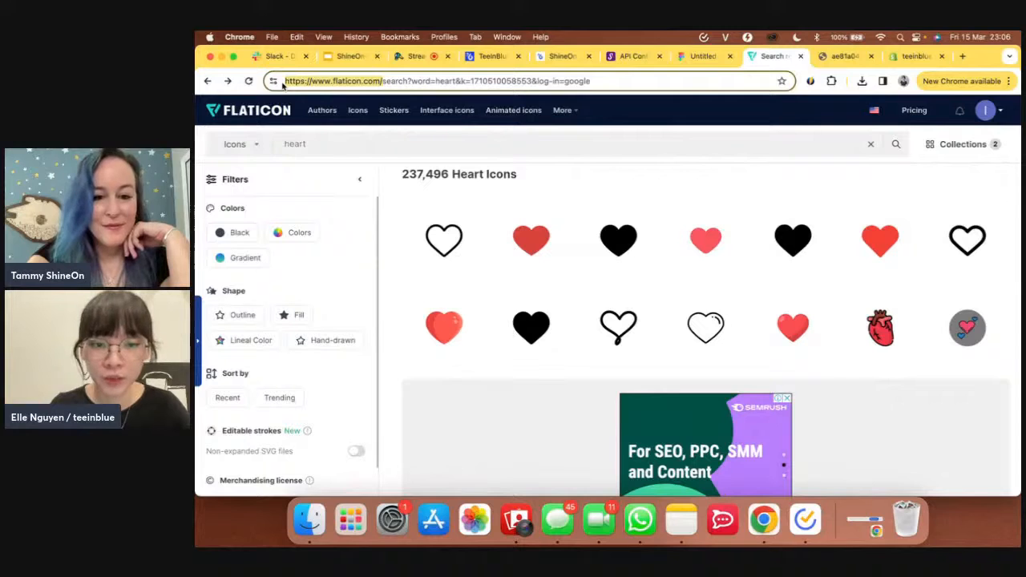
{"action": "left_click", "coordinate": [330, 142]}
{"action": "mouse_move", "coordinate": [617, 236]}
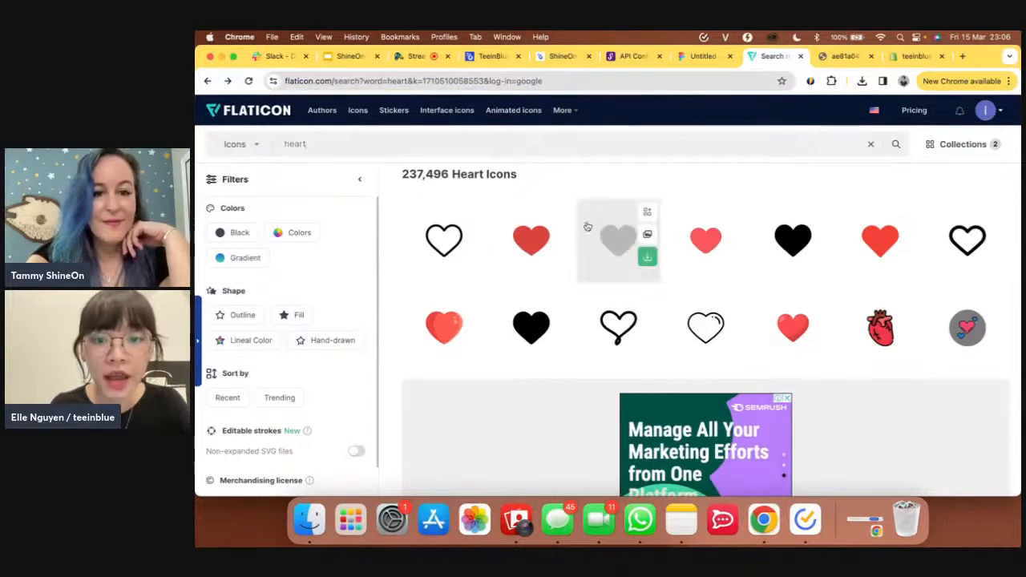
{"action": "left_click", "coordinate": [623, 257]}
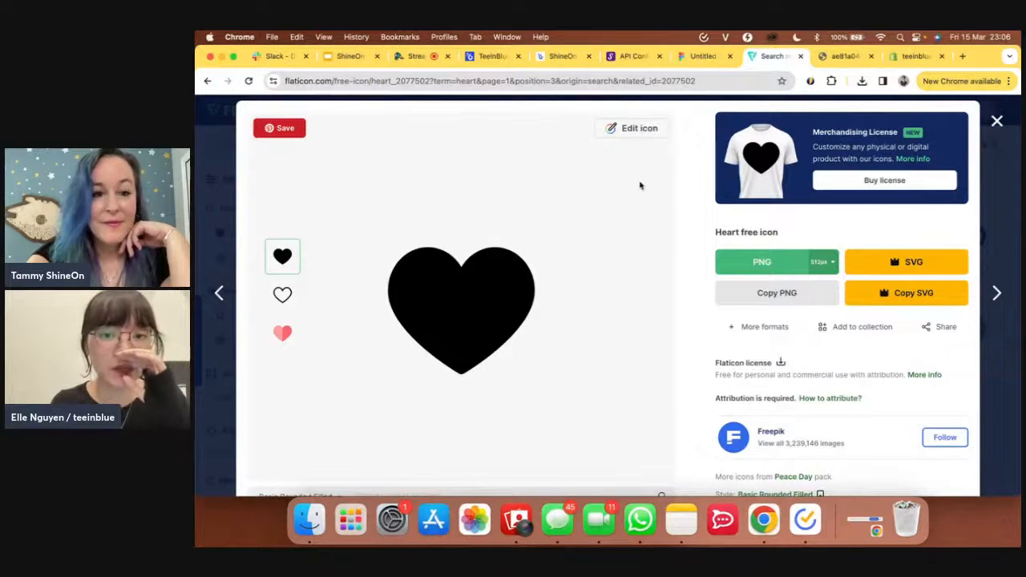
- Recolour the heart icon white (#FFFFFF) in the icon editor
{"action": "left_click", "coordinate": [635, 132]}
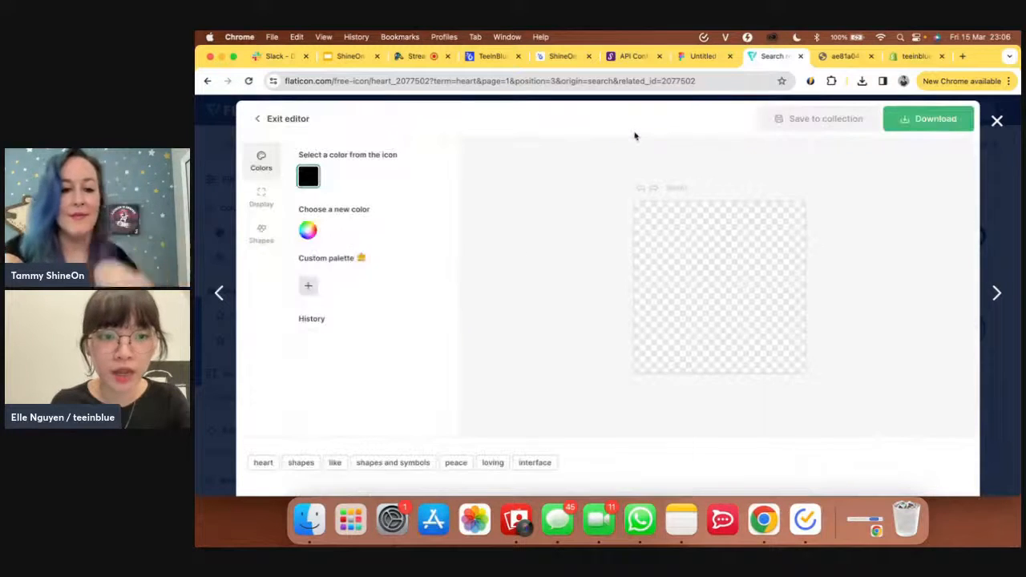
{"action": "left_click", "coordinate": [309, 231]}
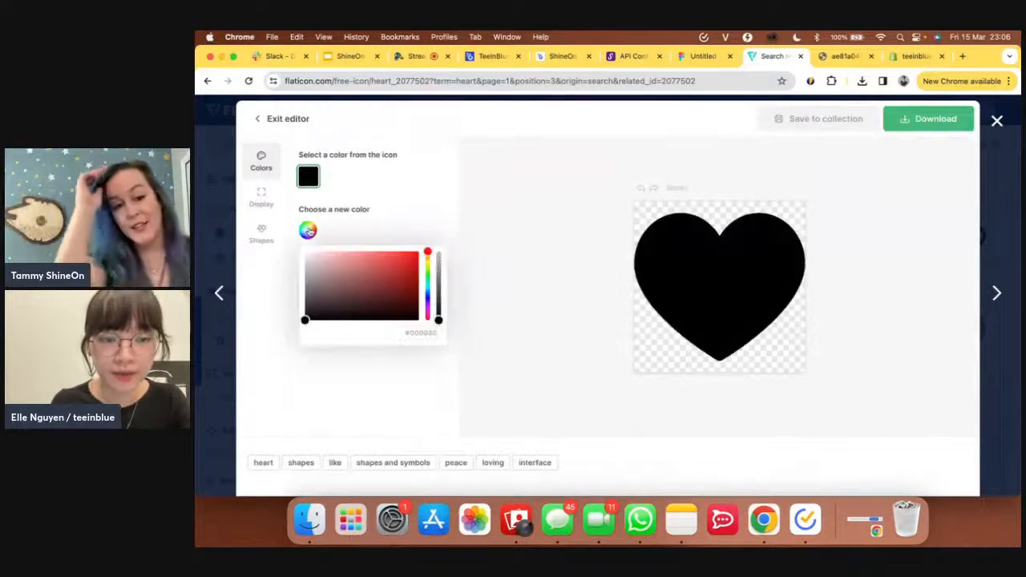
{"action": "left_click", "coordinate": [312, 261]}
{"action": "left_click_drag", "start_coordinate": [312, 261], "coordinate": [302, 250]}
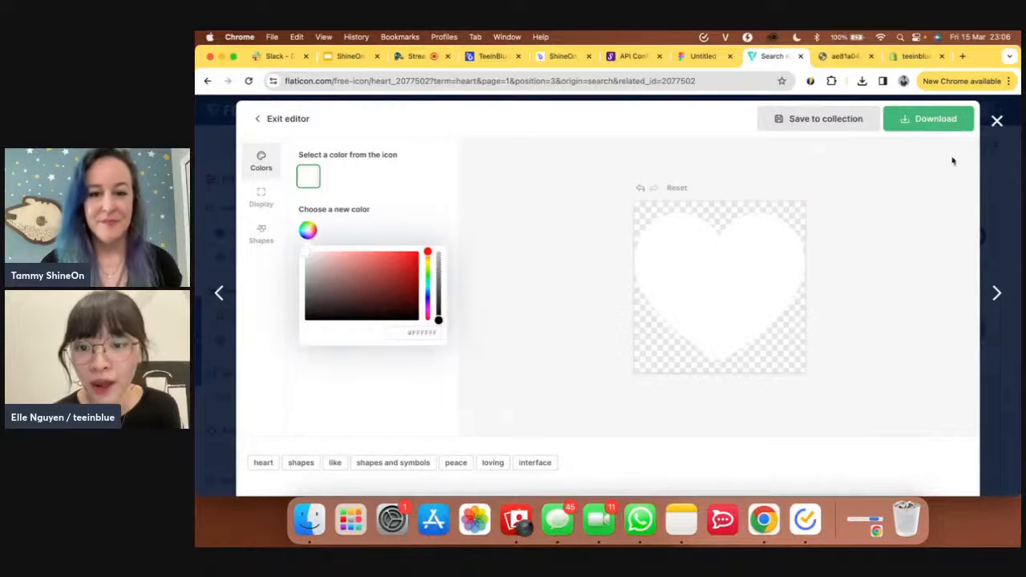
- Download the white heart as a free 256px PNG
{"action": "left_click", "coordinate": [943, 128]}
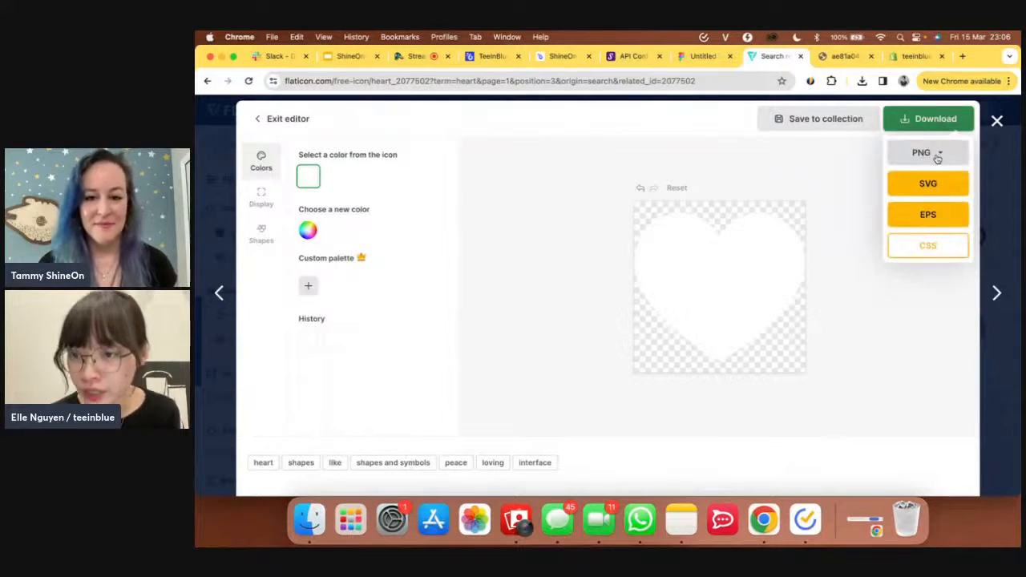
{"action": "left_click", "coordinate": [931, 156]}
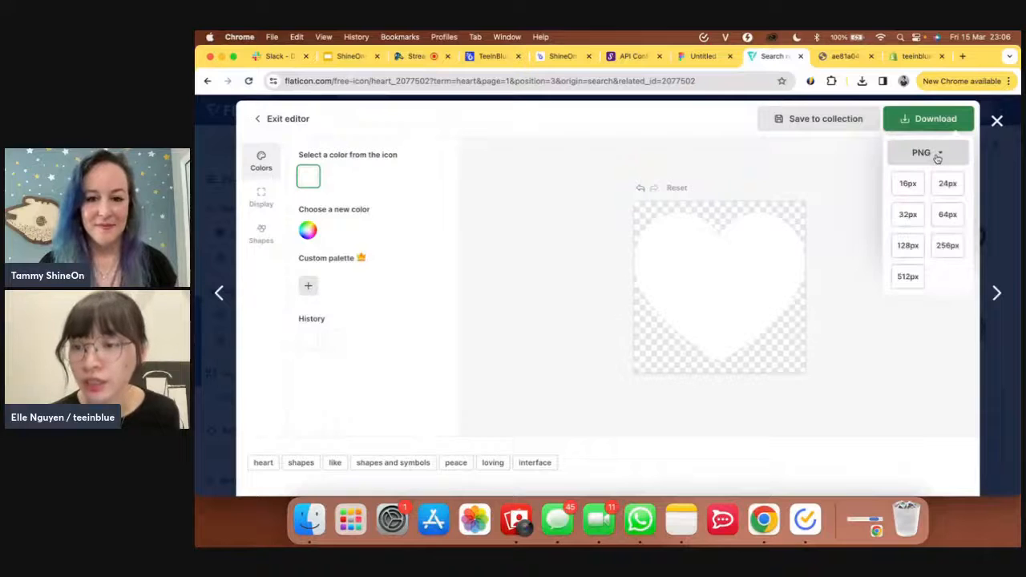
{"action": "left_click", "coordinate": [948, 246]}
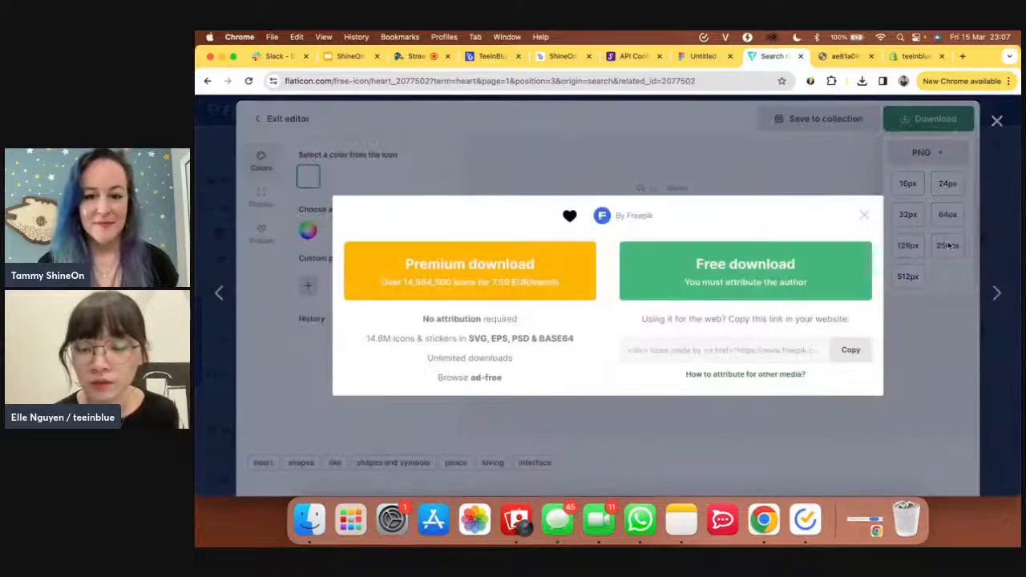
{"action": "left_click", "coordinate": [738, 276]}
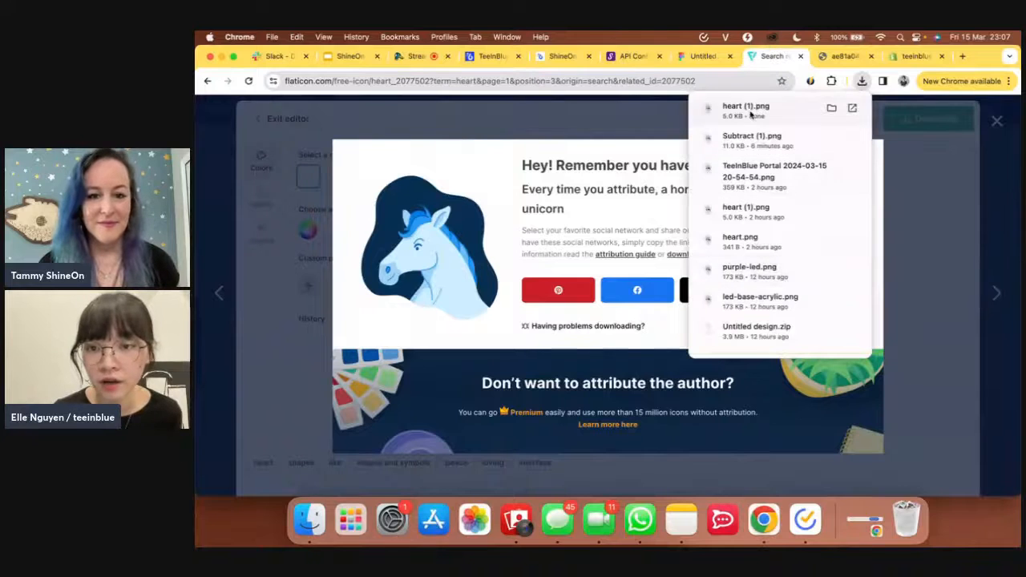
- Upload heart (1).png to the image library and add it to the Mom acrylic artwork
{"action": "left_click", "coordinate": [492, 61]}
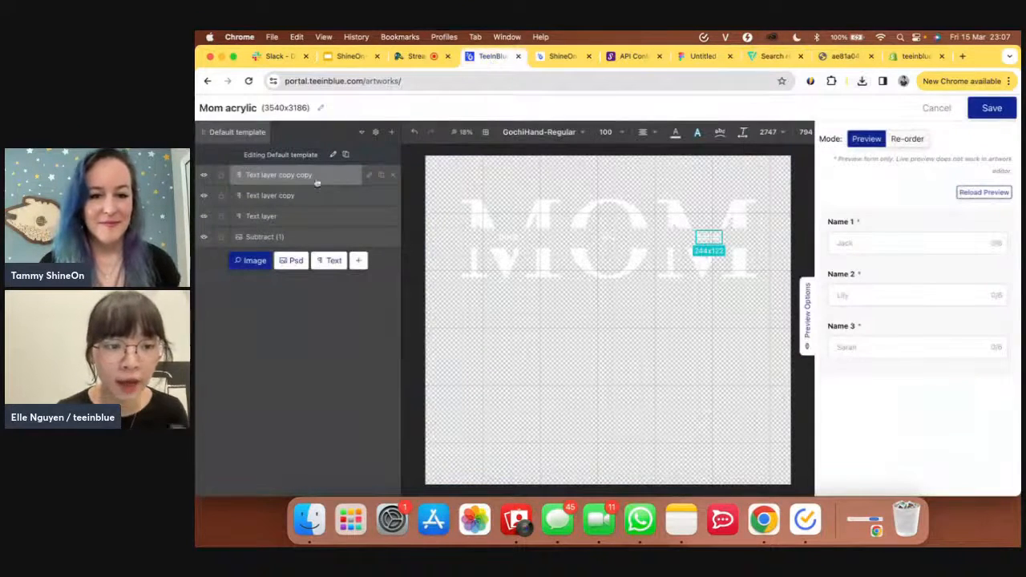
{"action": "left_click", "coordinate": [250, 261]}
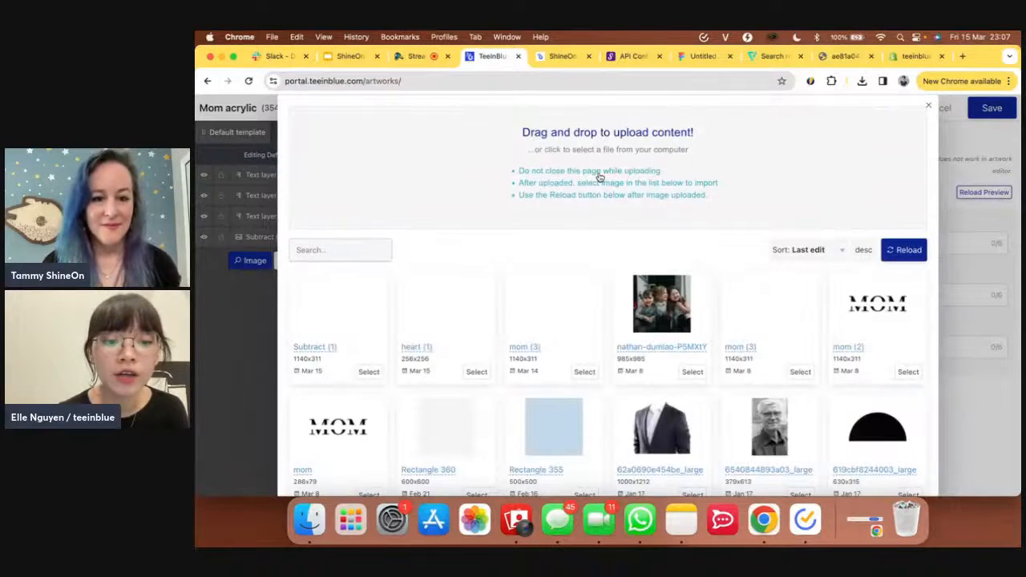
{"action": "left_click", "coordinate": [600, 177]}
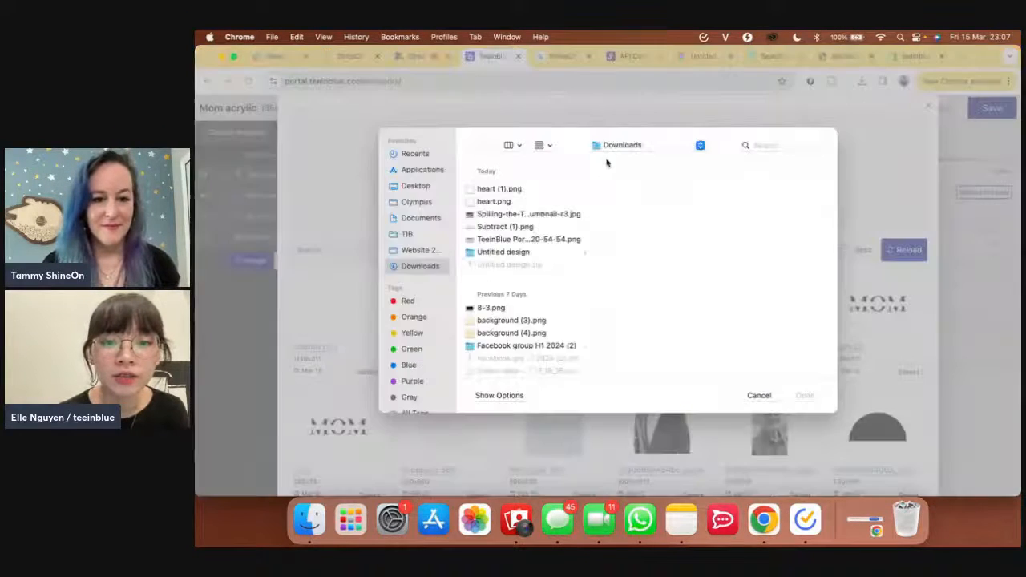
{"action": "left_click", "coordinate": [521, 191]}
{"action": "left_click", "coordinate": [805, 395]}
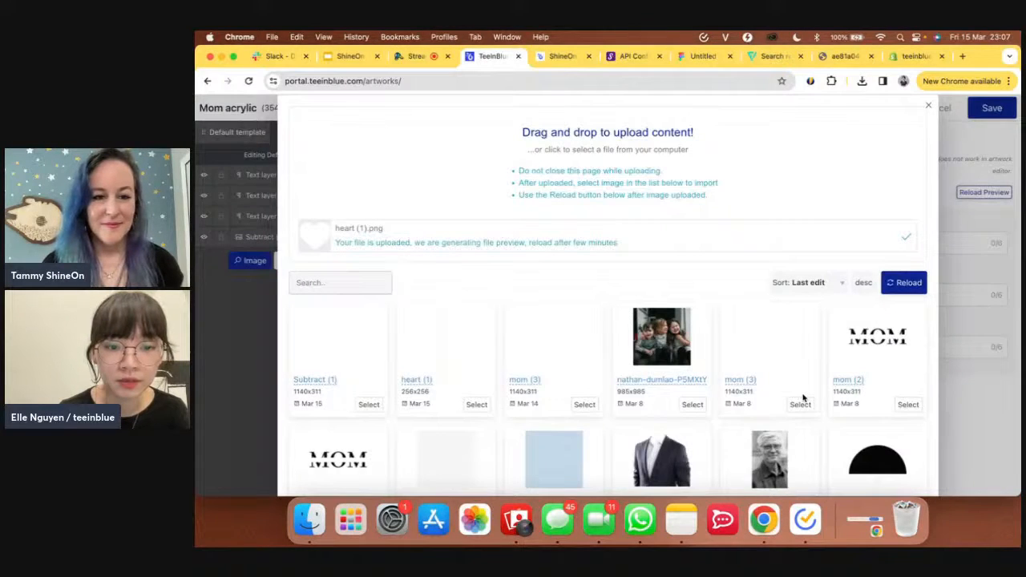
{"action": "left_click", "coordinate": [906, 283]}
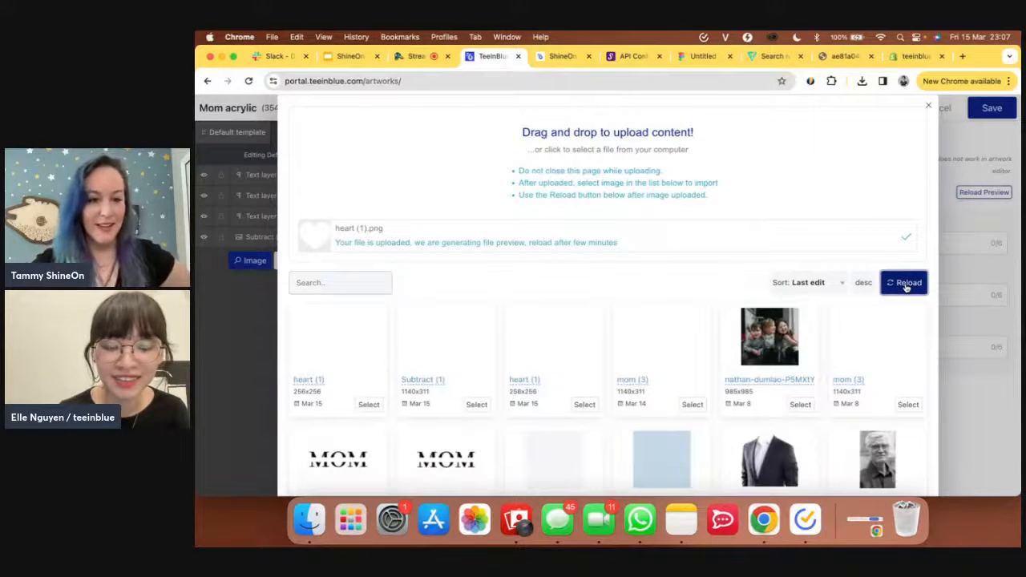
{"action": "left_click", "coordinate": [370, 404]}
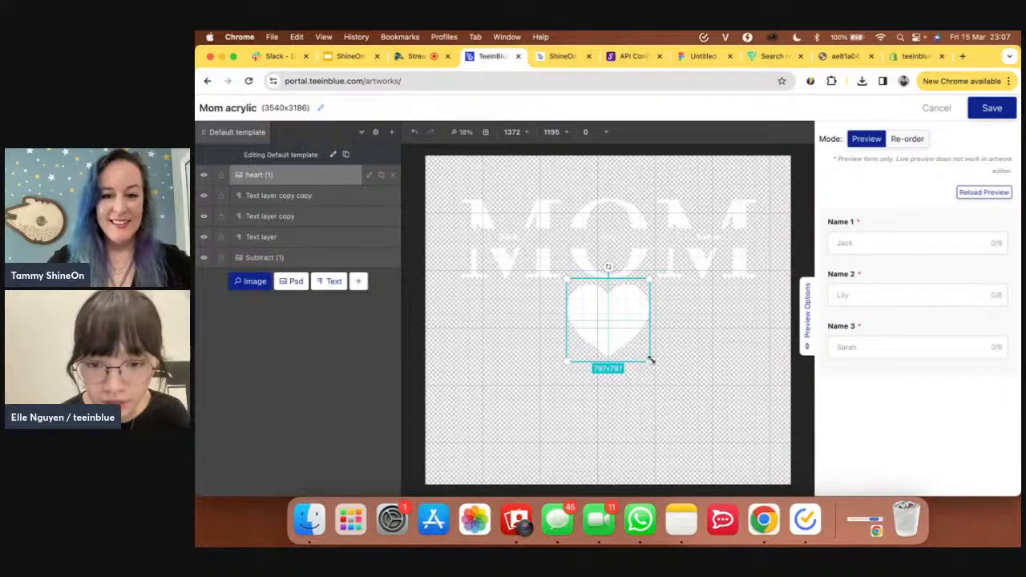
- Shrink the heart to 116x116 between MOM's M and O, then select the three name layers
{"action": "left_click_drag", "start_coordinate": [650, 361], "coordinate": [562, 243]}
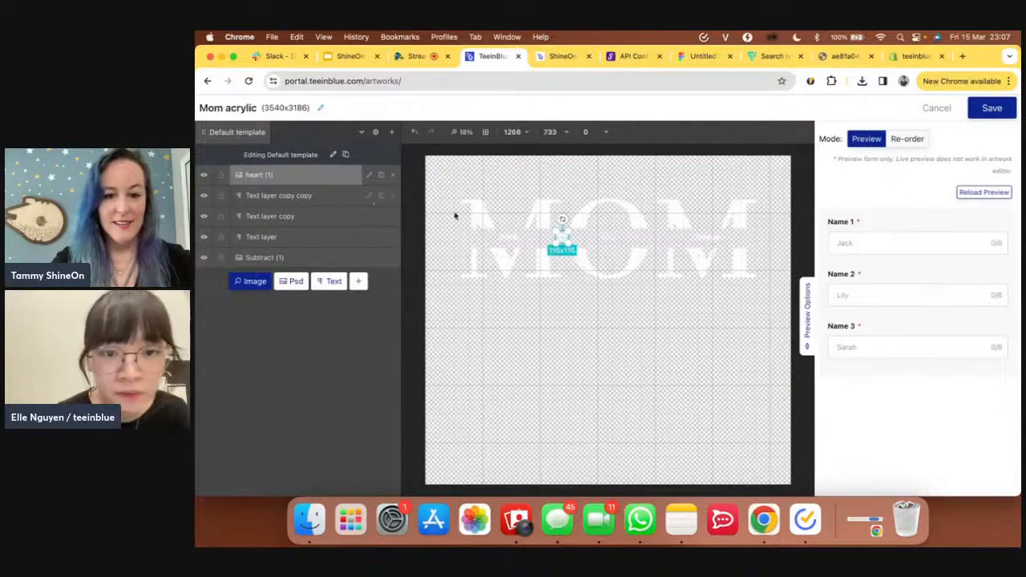
{"action": "left_click", "coordinate": [337, 198]}
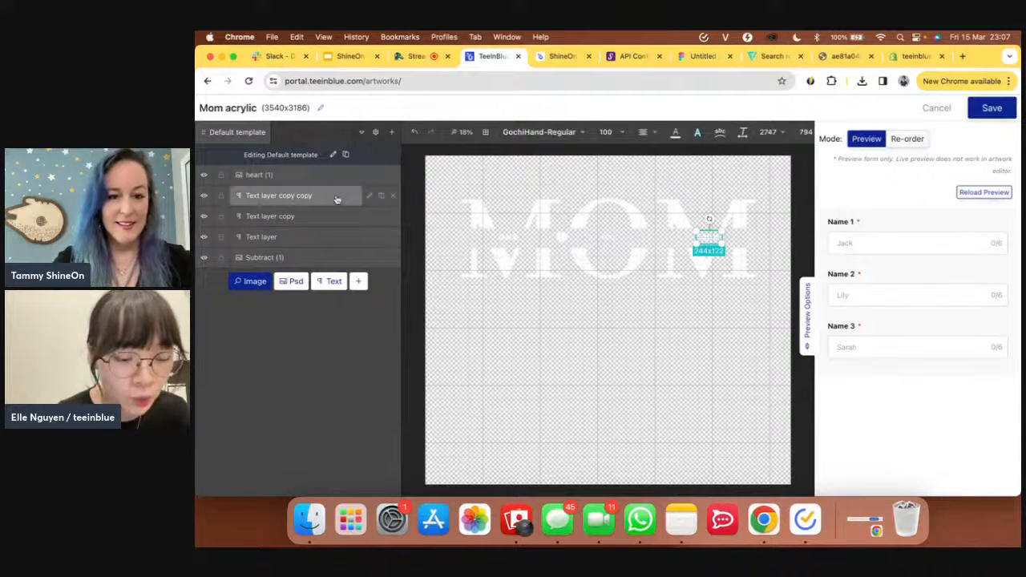
{"action": "left_click", "coordinate": [309, 242], "text": "shift"}
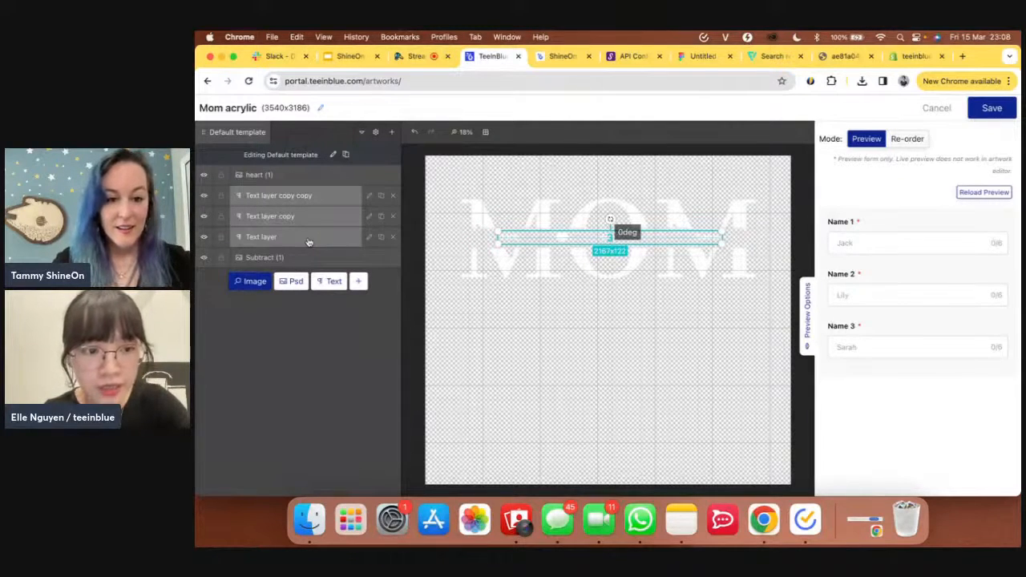
- Group the three name layers as Group 1 and raise the right-hand name's font size to 120
{"action": "key", "text": "super+g"}
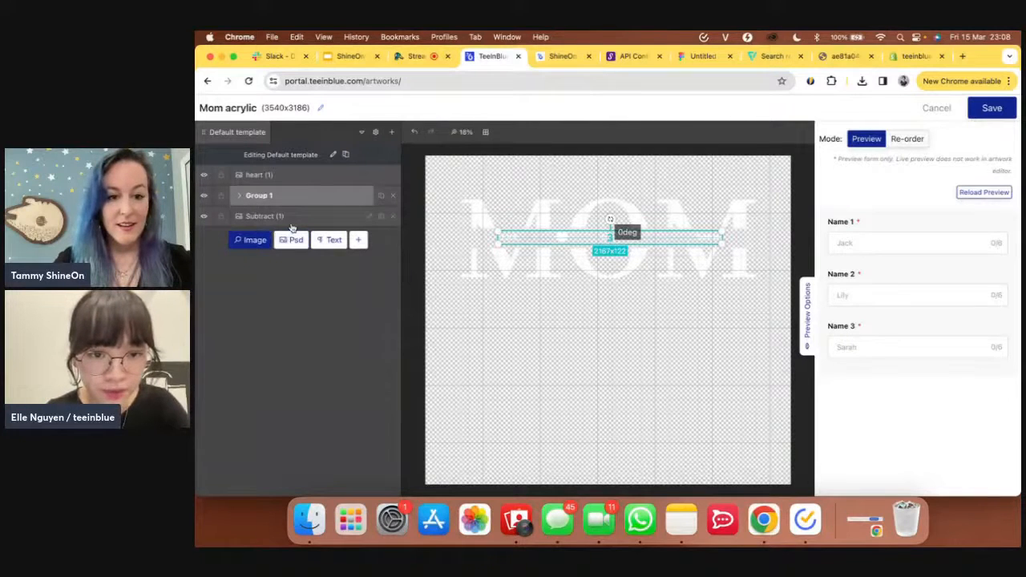
{"action": "left_click", "coordinate": [238, 196]}
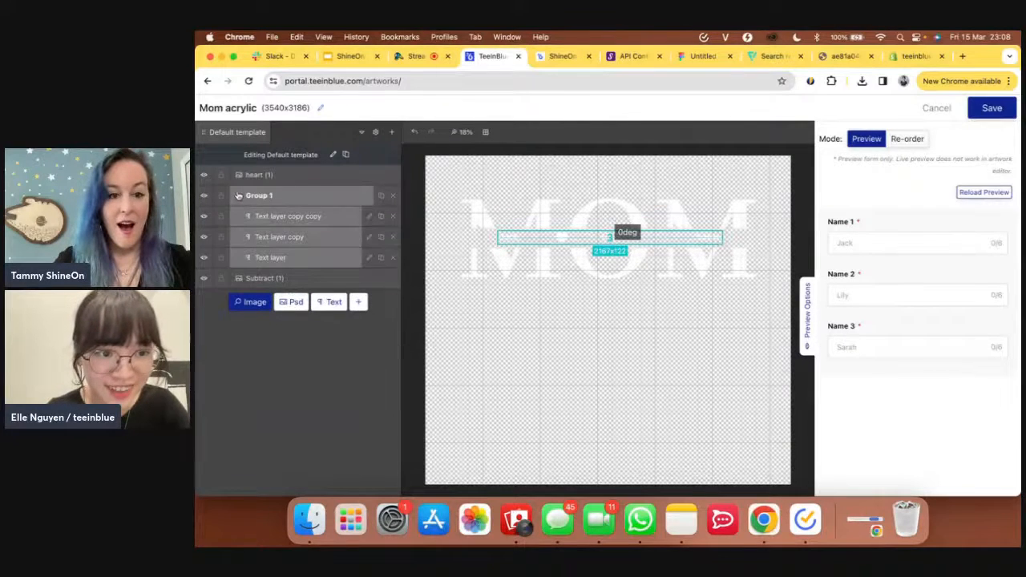
{"action": "left_click", "coordinate": [303, 217]}
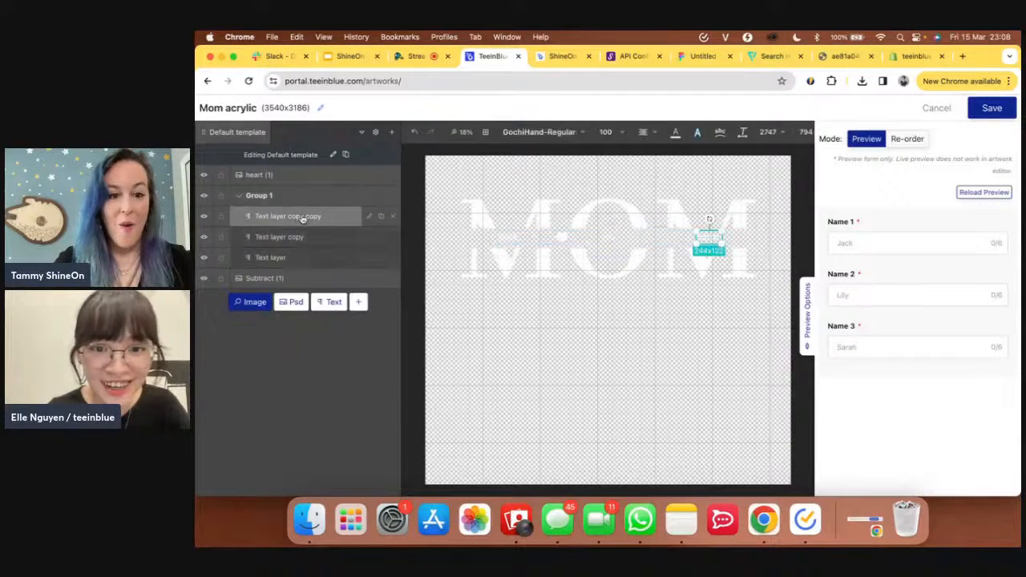
{"action": "left_click", "coordinate": [623, 131]}
{"action": "left_click", "coordinate": [623, 130]}
{"action": "left_click", "coordinate": [623, 131]}
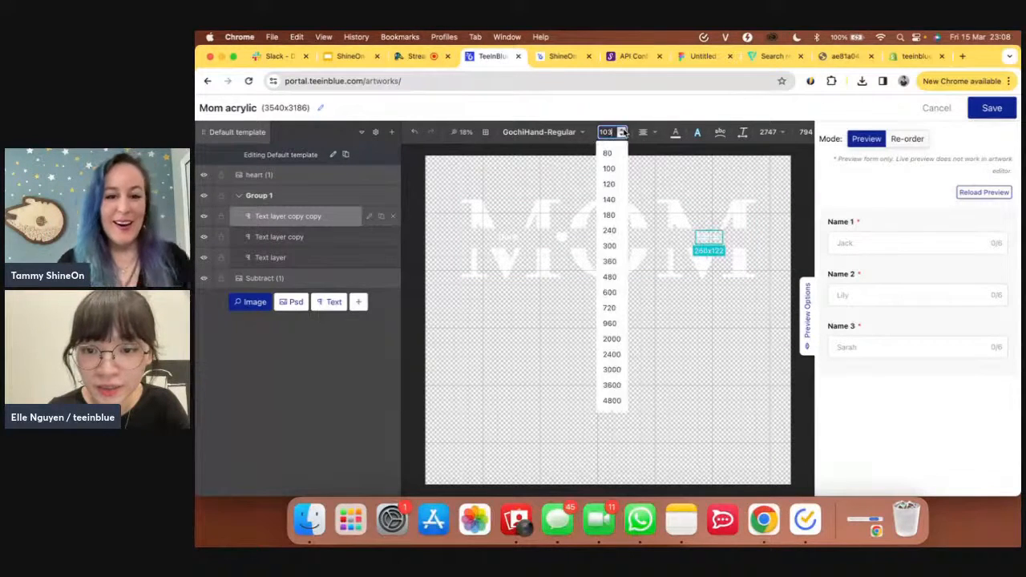
{"action": "left_click", "coordinate": [623, 131]}
{"action": "left_click", "coordinate": [623, 131]}
{"action": "left_click", "coordinate": [623, 130]}
{"action": "left_click", "coordinate": [623, 130]}
{"action": "left_click", "coordinate": [623, 131]}
{"action": "left_click", "coordinate": [623, 131]}
{"action": "left_click", "coordinate": [623, 131]}
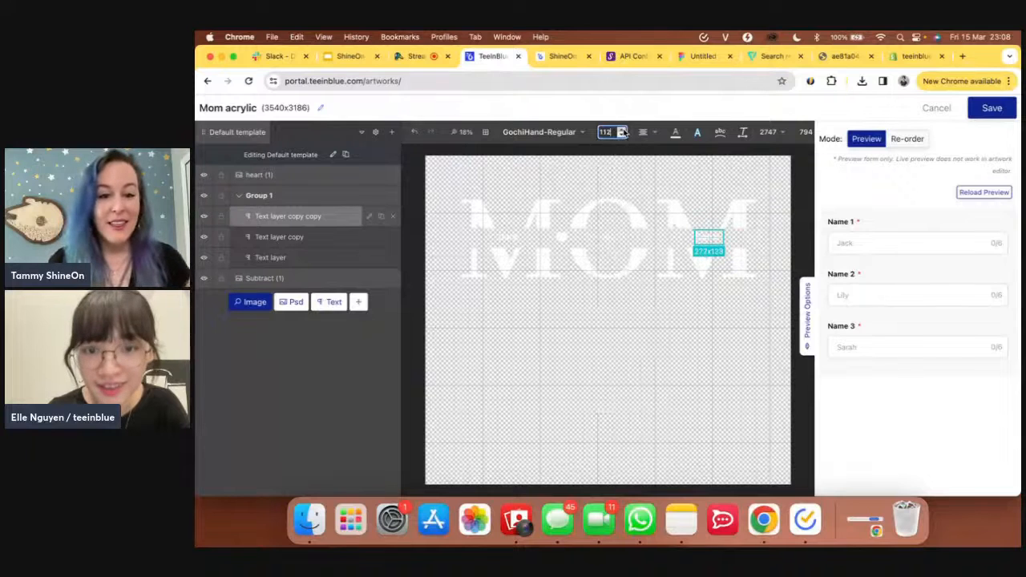
{"action": "left_click", "coordinate": [622, 131]}
{"action": "left_click", "coordinate": [623, 131]}
{"action": "left_click", "coordinate": [623, 131]}
{"action": "left_click", "coordinate": [623, 132]}
{"action": "left_click", "coordinate": [623, 132]}
{"action": "left_click", "coordinate": [623, 131]}
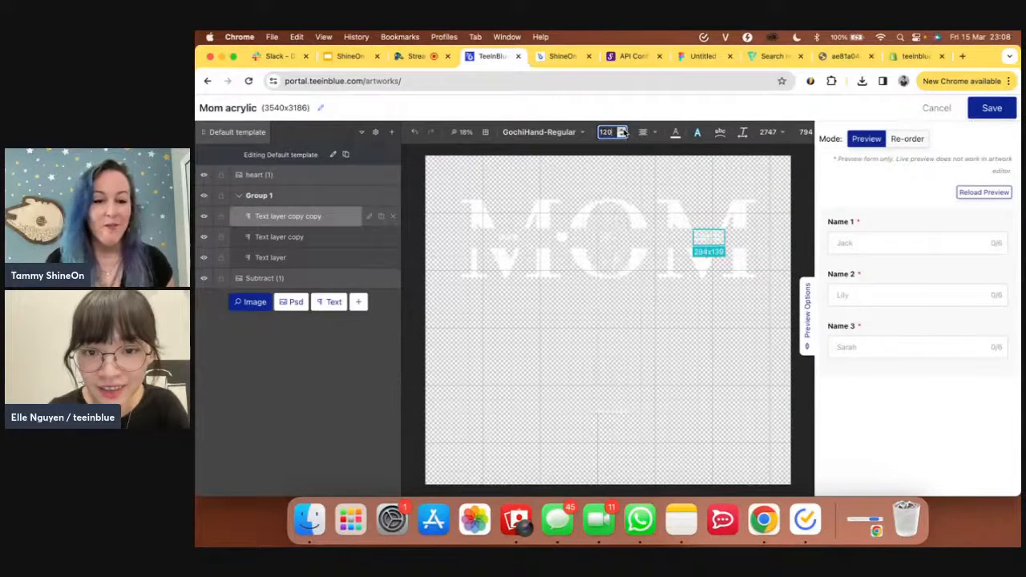
- Set the centre and left names' font size from 100 to 120
{"action": "left_click", "coordinate": [607, 236]}
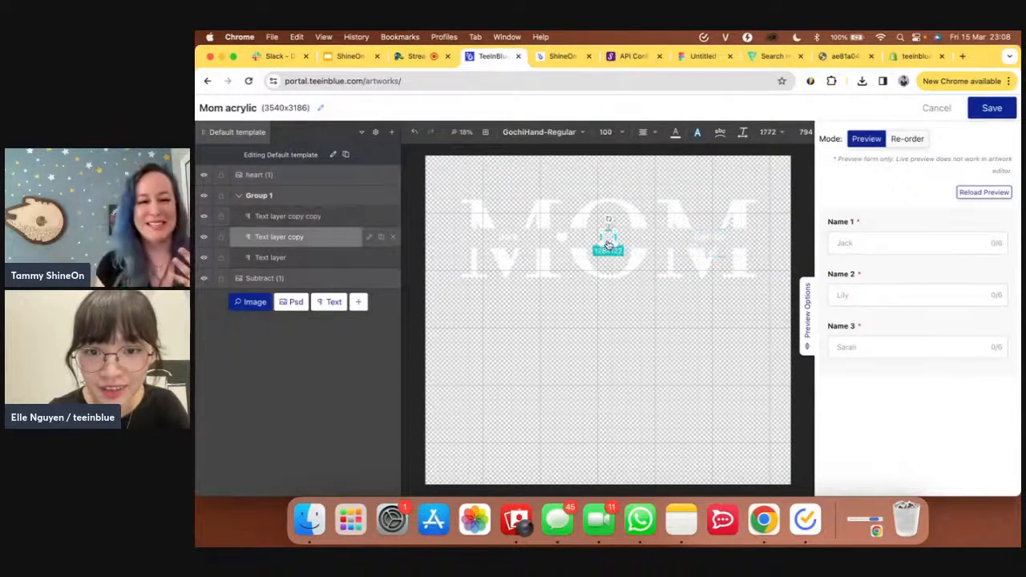
{"action": "double_click", "coordinate": [607, 131]}
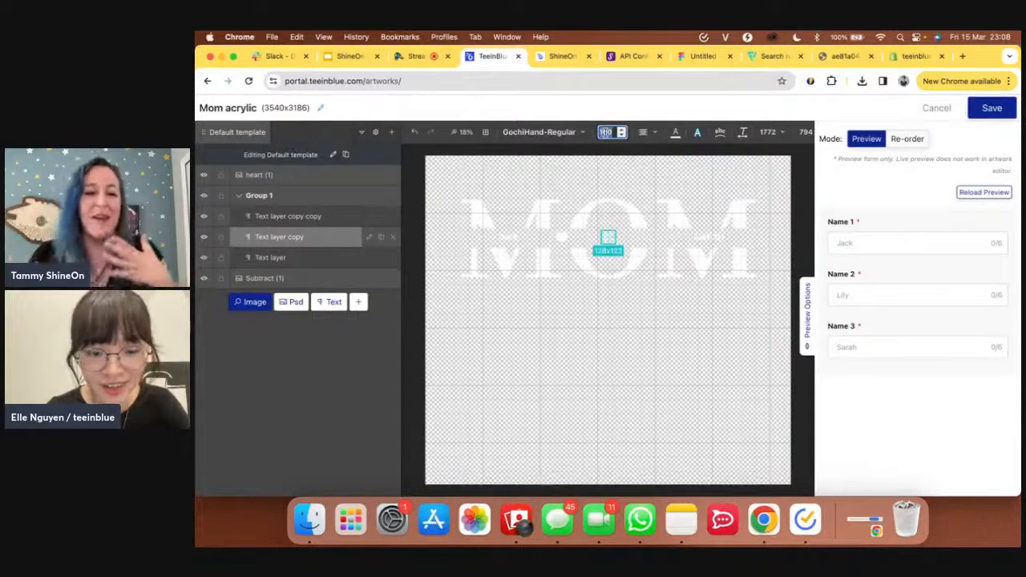
{"action": "type", "text": "120"}
{"action": "left_click", "coordinate": [509, 237]}
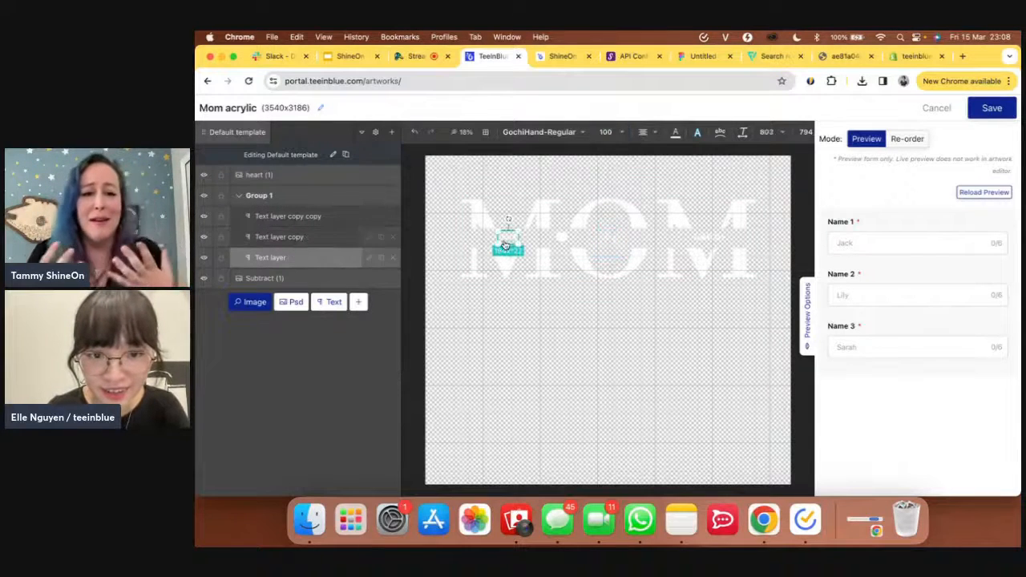
{"action": "double_click", "coordinate": [606, 132]}
{"action": "type", "text": "120"}
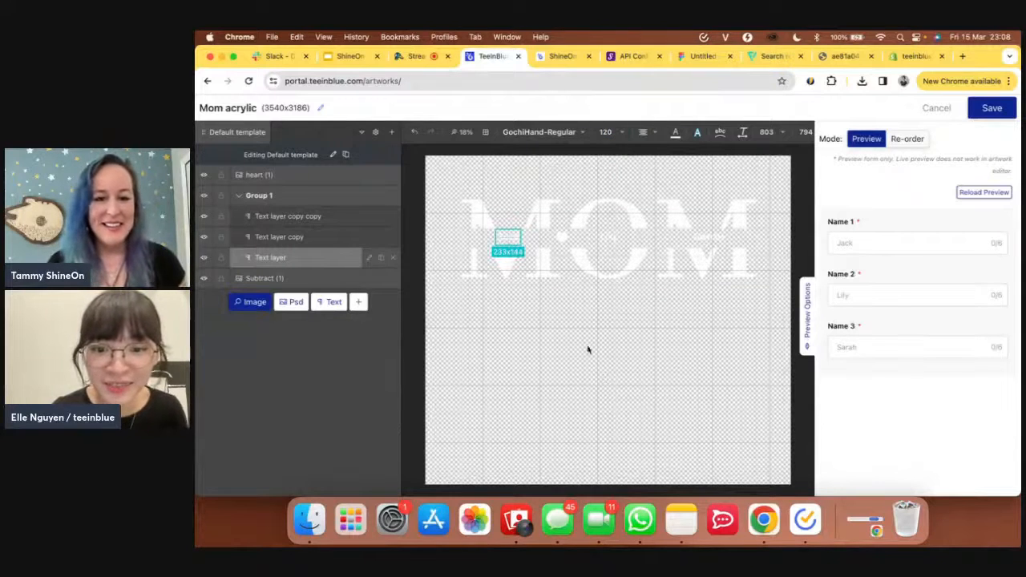
{"action": "left_click", "coordinate": [562, 234]}
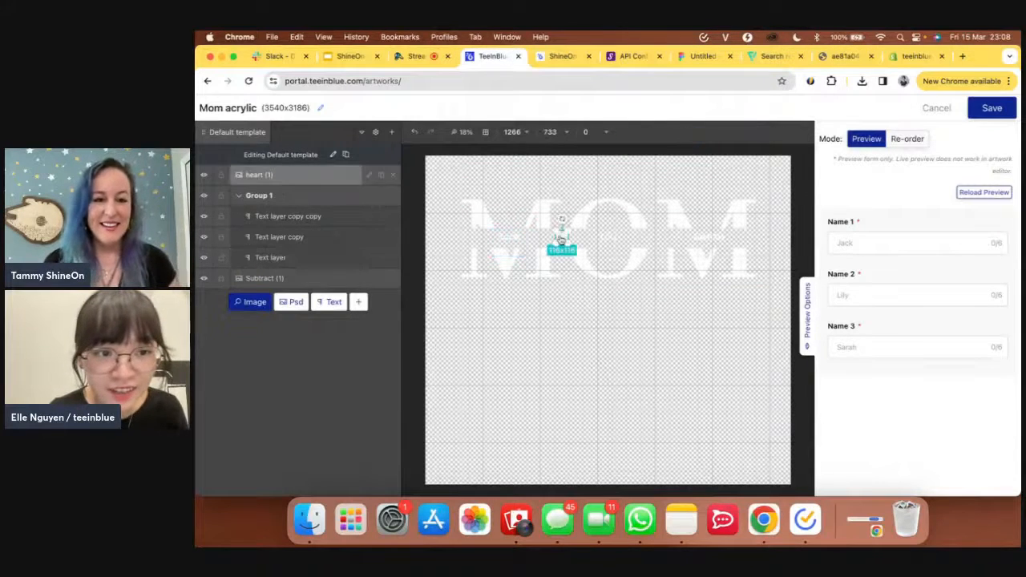
- Duplicate the heart, place the copy between the O and second M, then deselect it
{"action": "left_click", "coordinate": [381, 175]}
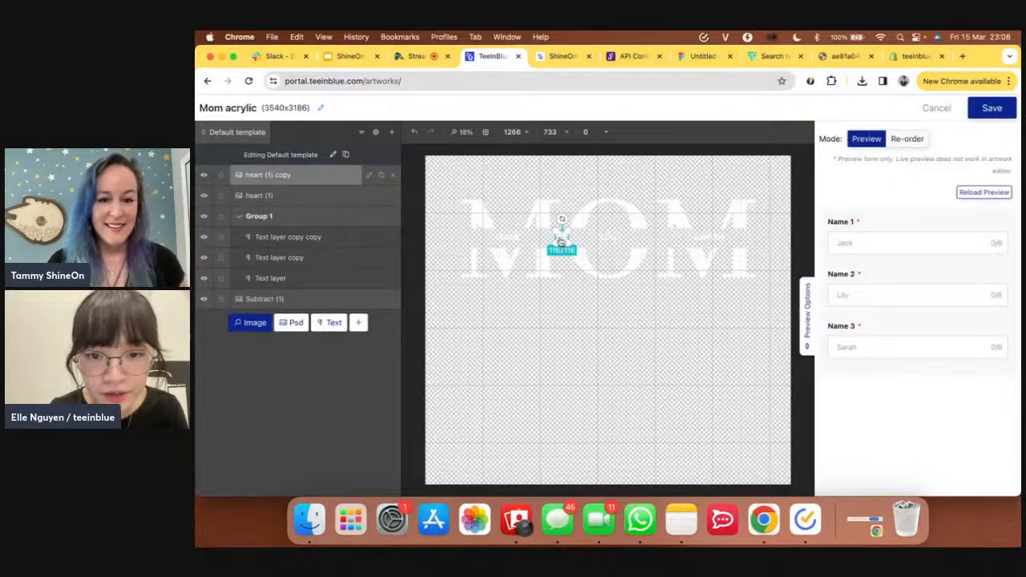
{"action": "left_click_drag", "start_coordinate": [561, 240], "coordinate": [656, 241]}
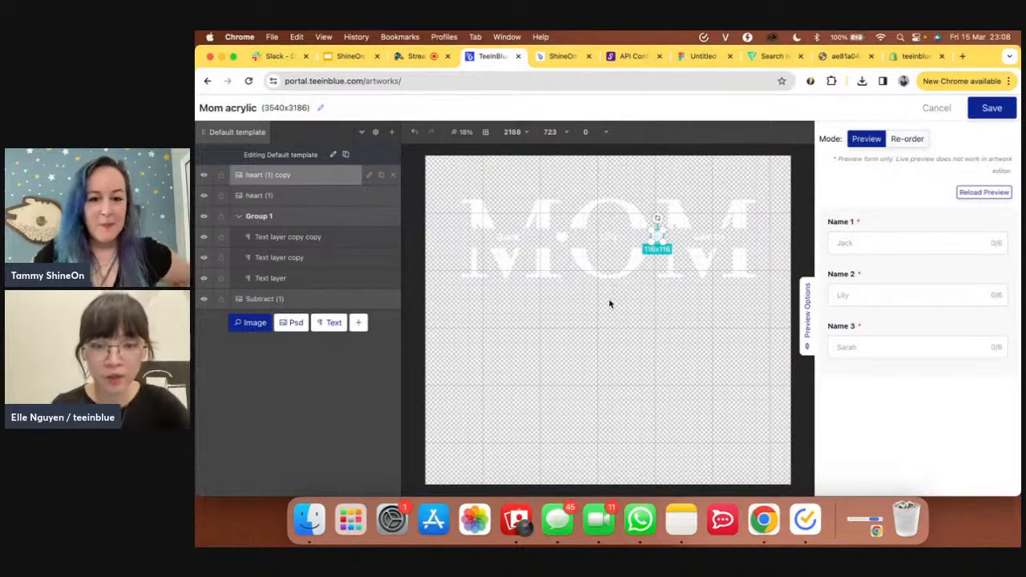
{"action": "left_click", "coordinate": [561, 57]}
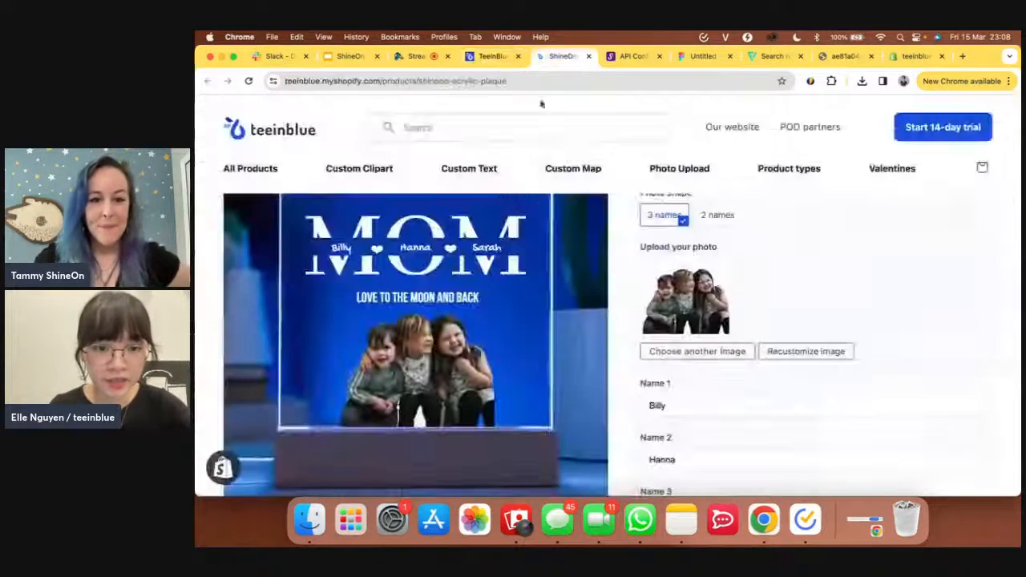
{"action": "left_click", "coordinate": [495, 54]}
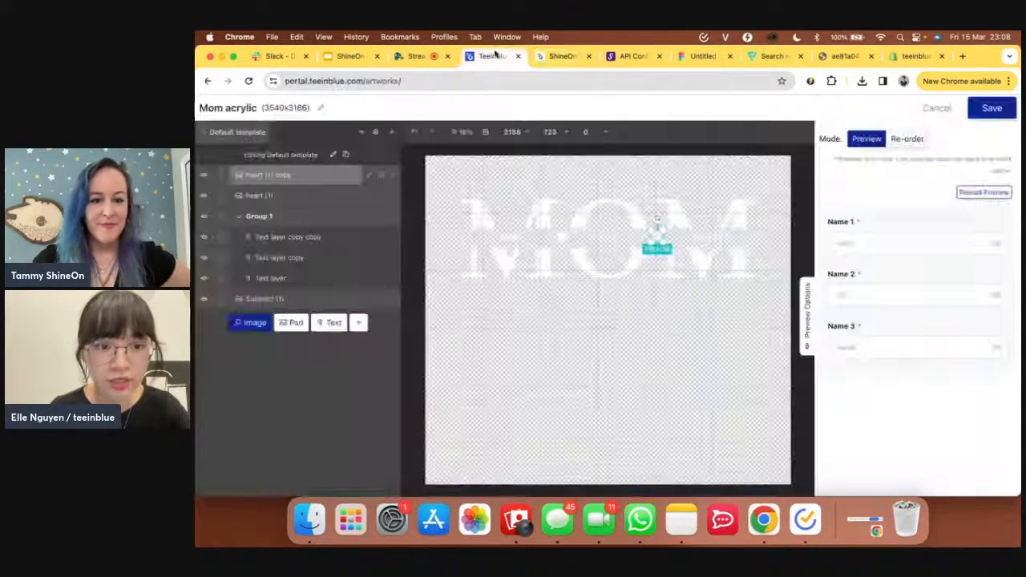
{"action": "left_click", "coordinate": [354, 351]}
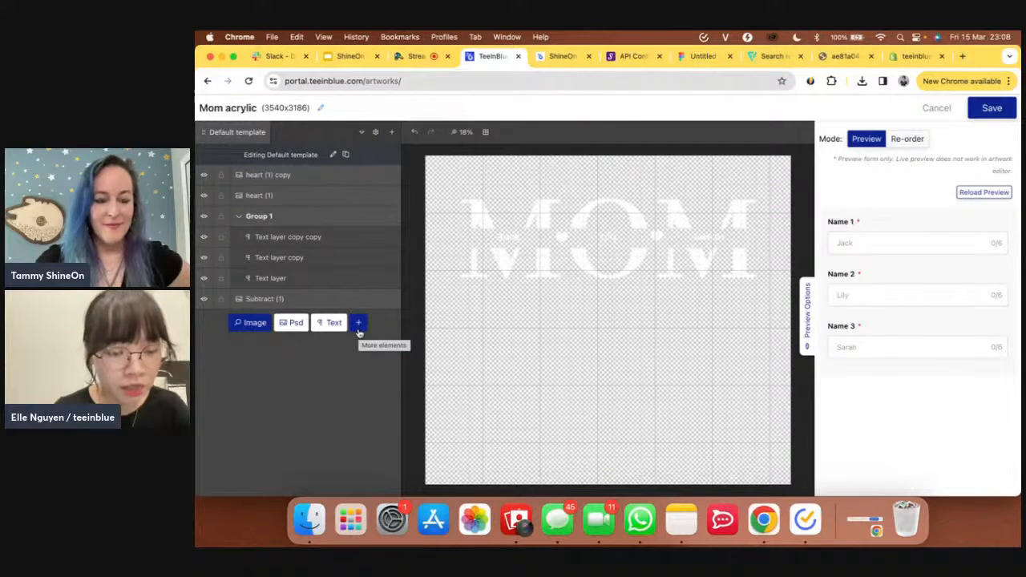
- Add a new text layer and replace its default text with 'we love you!'
{"action": "left_click", "coordinate": [359, 332]}
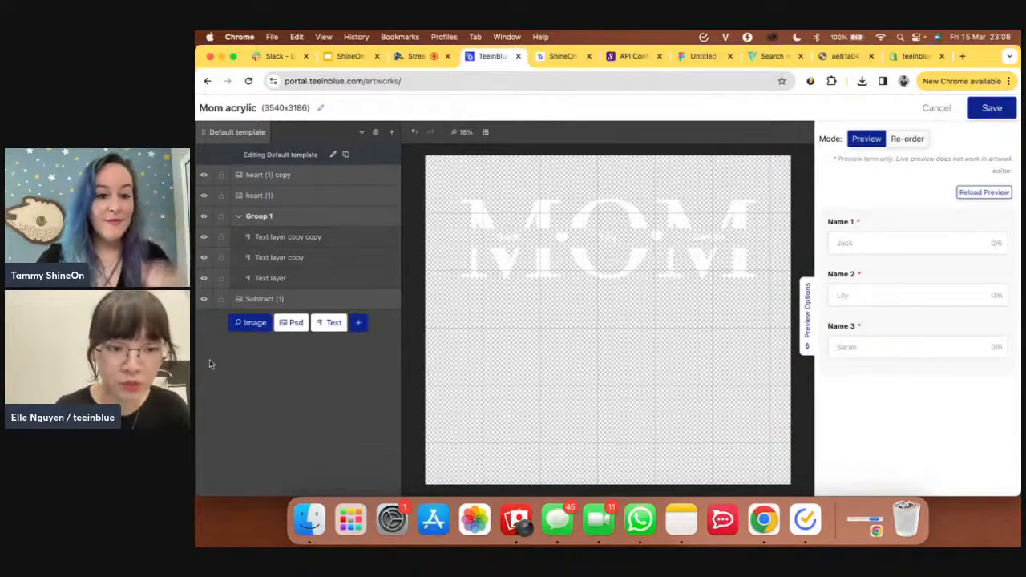
{"action": "left_click", "coordinate": [333, 324]}
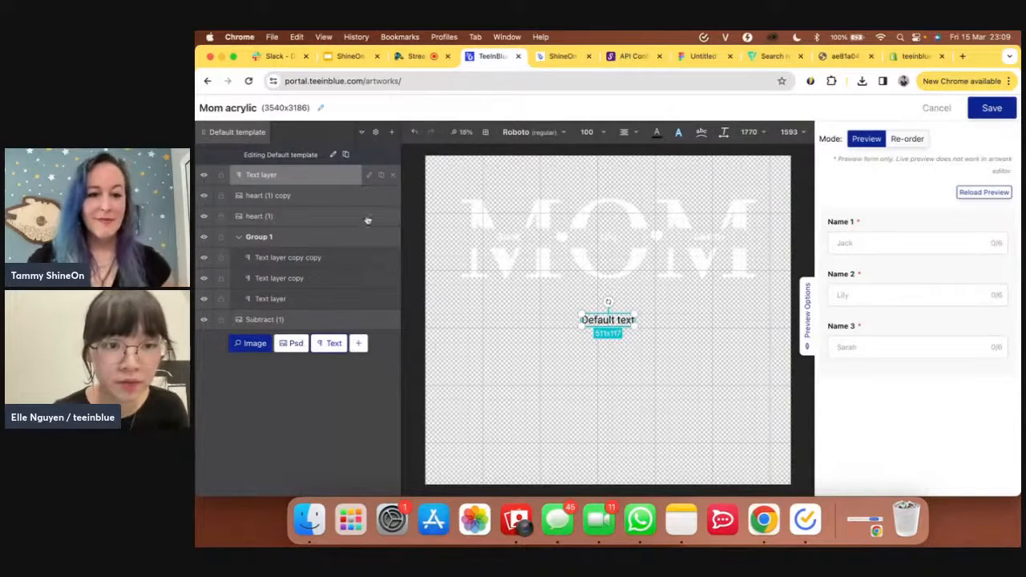
{"action": "left_click", "coordinate": [369, 177]}
{"action": "triple_click", "coordinate": [305, 204]}
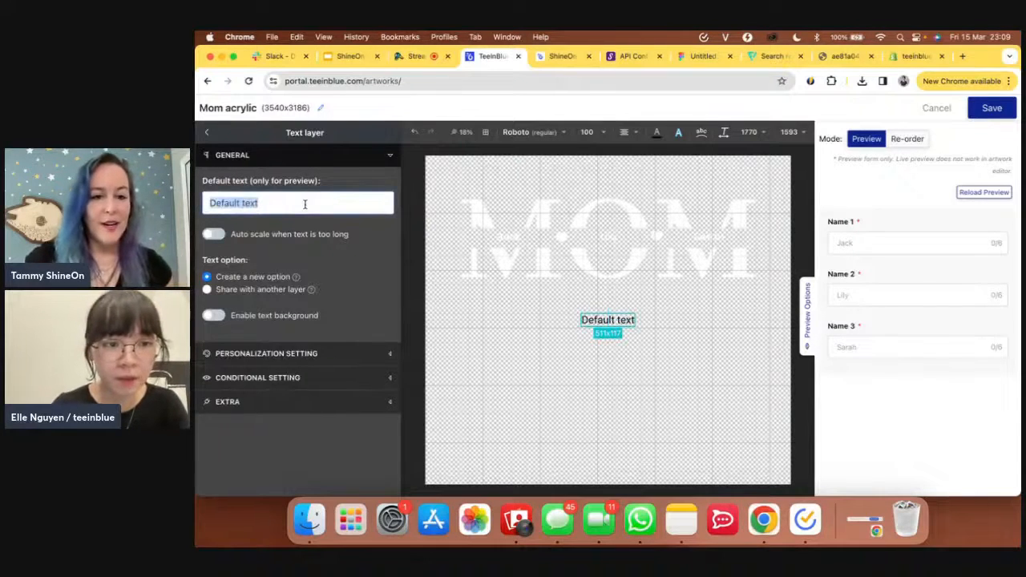
{"action": "type", "text": "we l"}
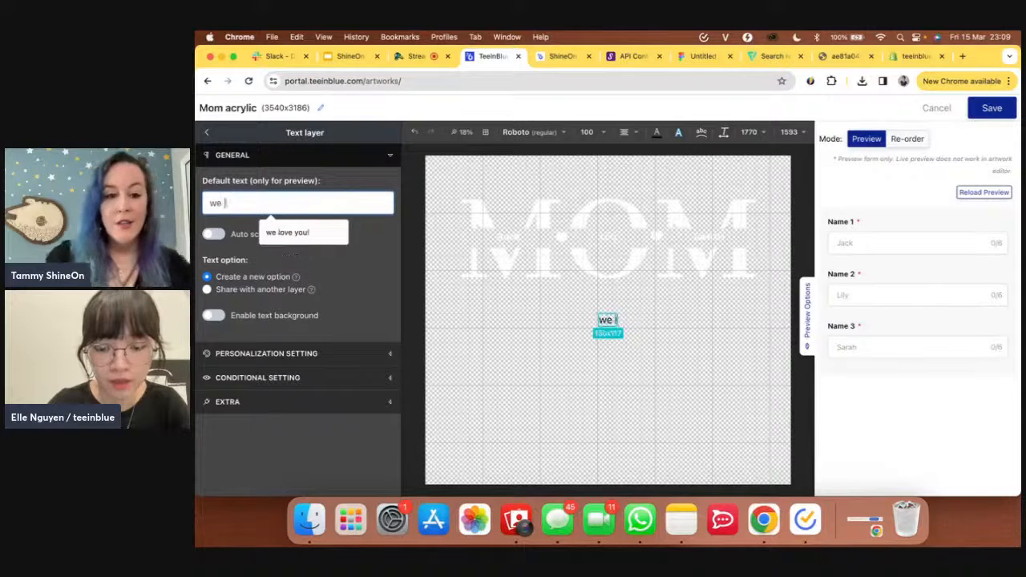
{"action": "type", "text": "ove you!"}
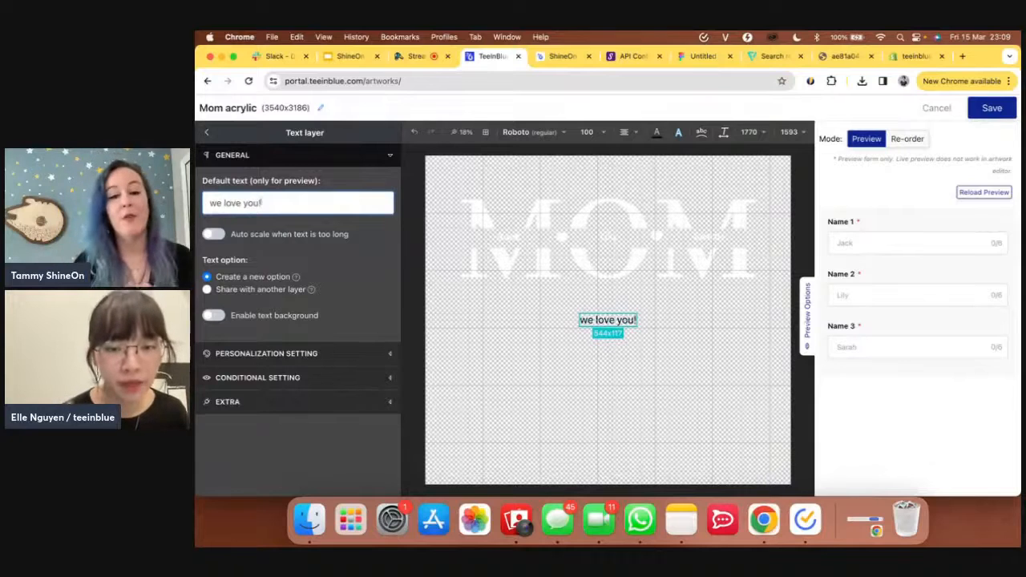
{"action": "left_click", "coordinate": [560, 135]}
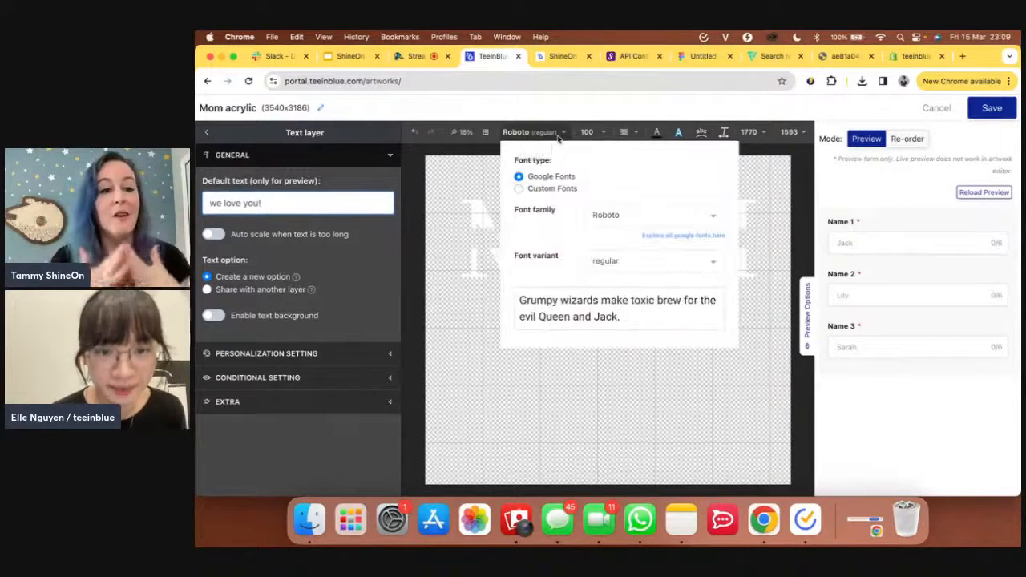
- Set the message text to GochiHand-Regular, enlarge it to size 141, and colour it white
{"action": "left_click", "coordinate": [560, 188]}
{"action": "left_click", "coordinate": [614, 231]}
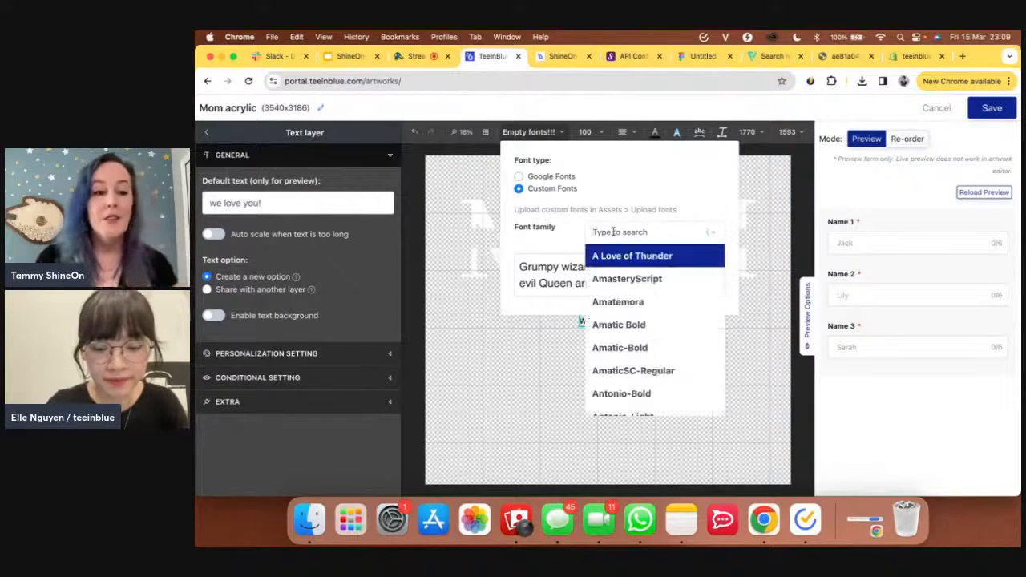
{"action": "type", "text": "go"}
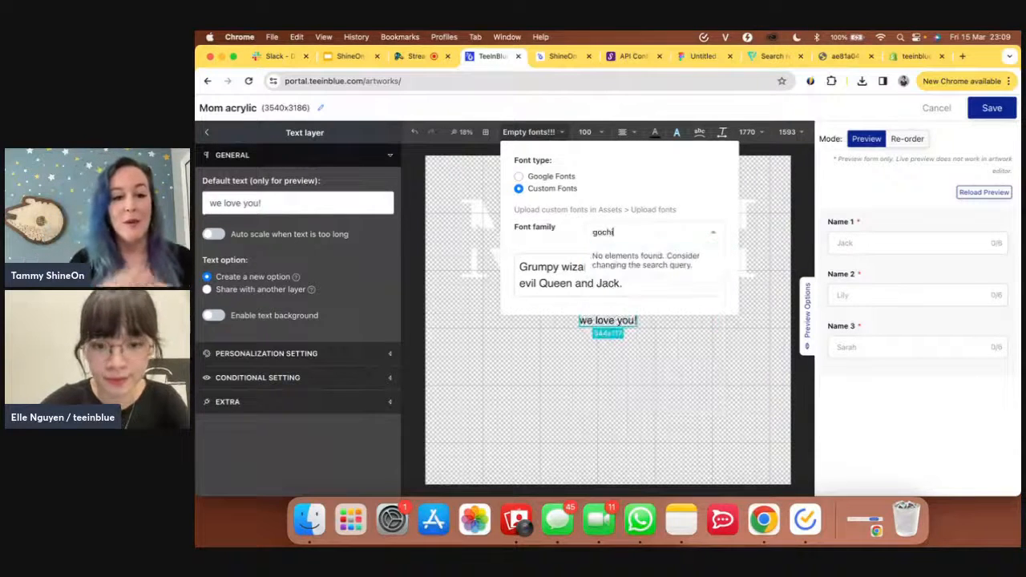
{"action": "type", "text": "chi"}
{"action": "left_click", "coordinate": [615, 257]}
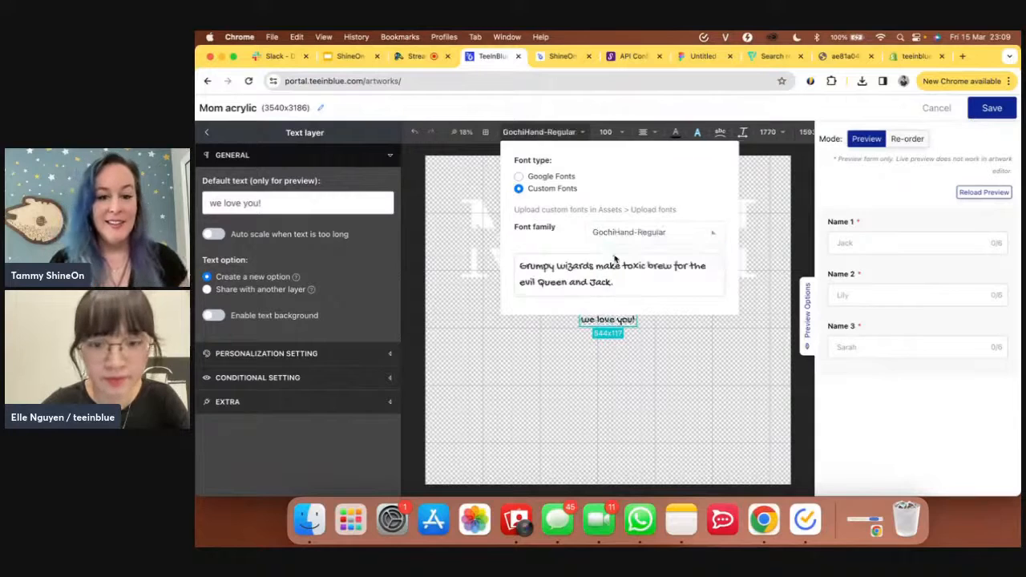
{"action": "left_click", "coordinate": [660, 333]}
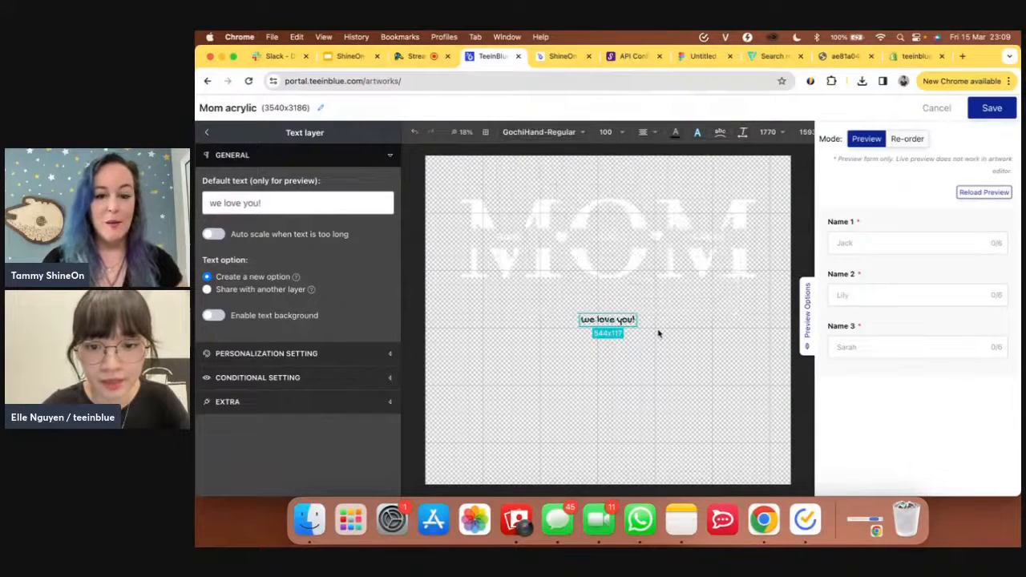
{"action": "left_click", "coordinate": [610, 323]}
{"action": "mouse_move", "coordinate": [635, 322]}
{"action": "left_mouse_down"}
{"action": "mouse_move", "coordinate": [656, 337]}
{"action": "mouse_move", "coordinate": [639, 331]}
{"action": "left_mouse_up"}
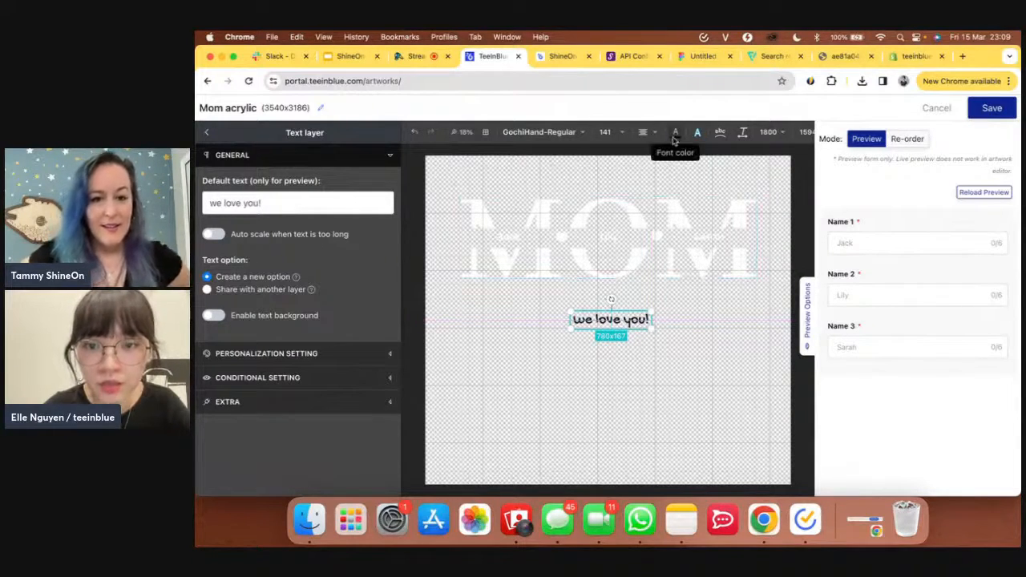
{"action": "left_click", "coordinate": [675, 136]}
{"action": "left_click", "coordinate": [678, 152]}
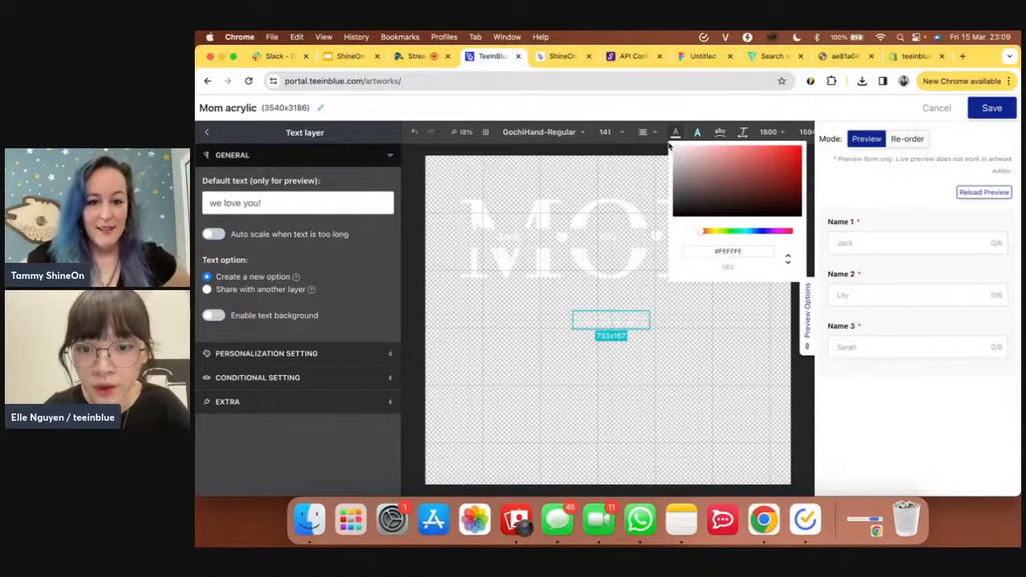
{"action": "left_click", "coordinate": [685, 362]}
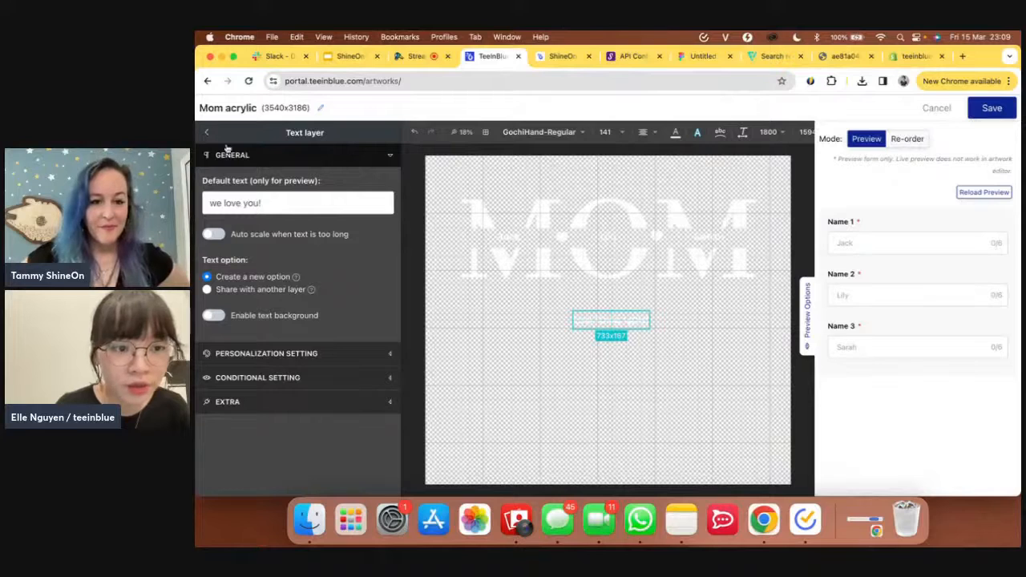
- Make the text personalizable with option title 'Message' and placeholder 'we love you!'
{"action": "left_click", "coordinate": [271, 354]}
{"action": "scroll", "coordinate": [271, 361], "scroll_direction": "down", "scroll_amount": 2}
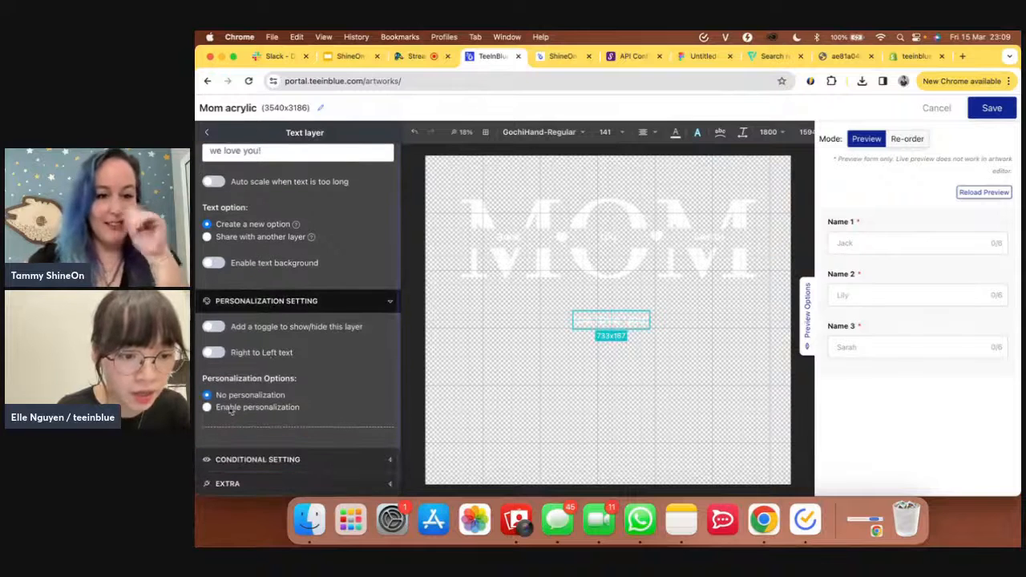
{"action": "left_click", "coordinate": [230, 408]}
{"action": "scroll", "coordinate": [231, 410], "scroll_direction": "down", "scroll_amount": 1}
{"action": "left_click", "coordinate": [238, 409]}
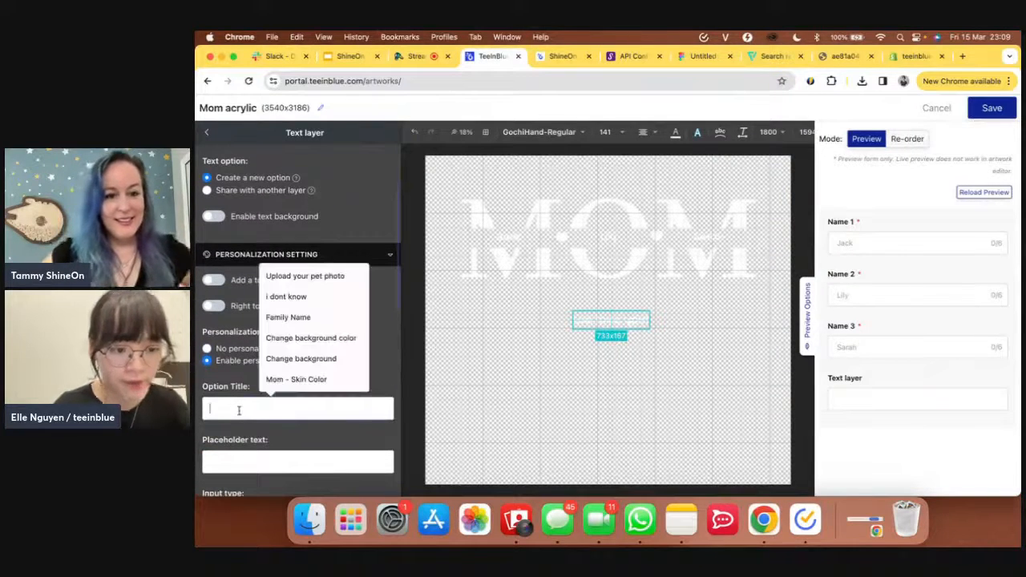
{"action": "type", "text": "Mes"}
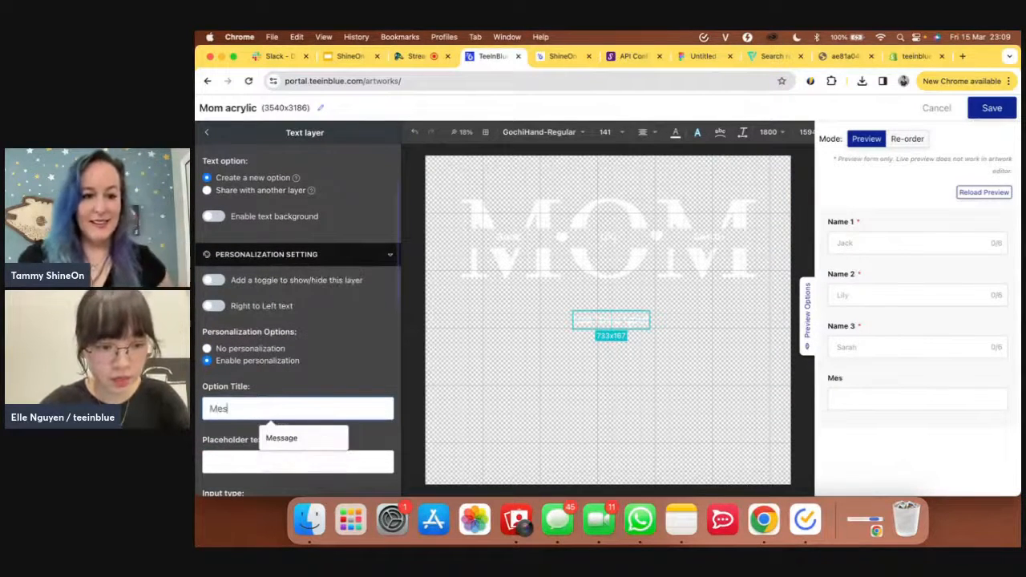
{"action": "type", "text": "sage"}
{"action": "scroll", "coordinate": [297, 321], "scroll_direction": "down", "scroll_amount": 1}
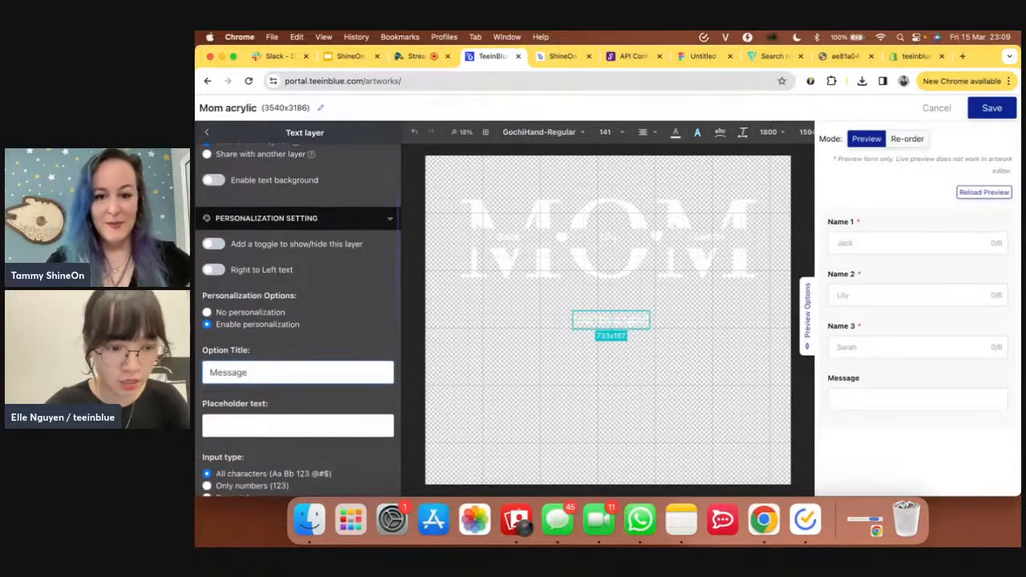
{"action": "left_click", "coordinate": [248, 433]}
{"action": "type", "text": "we love "}
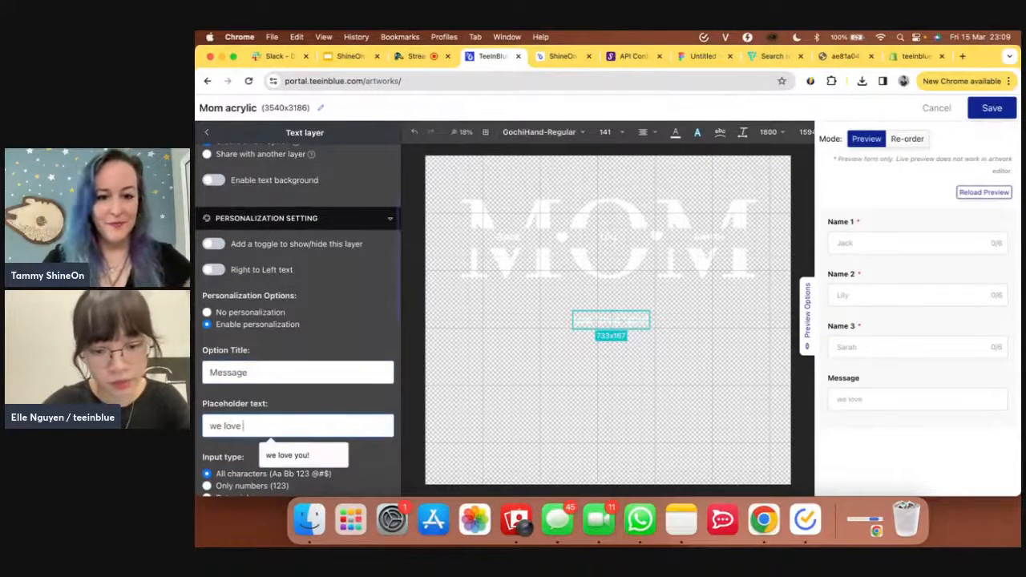
{"action": "type", "text": "you!"}
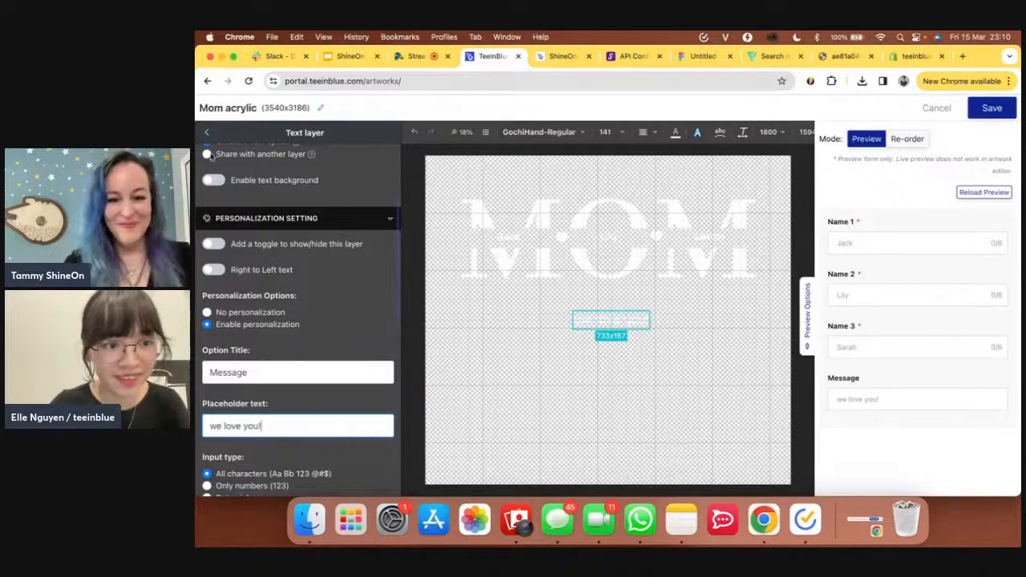
{"action": "left_click", "coordinate": [207, 134]}
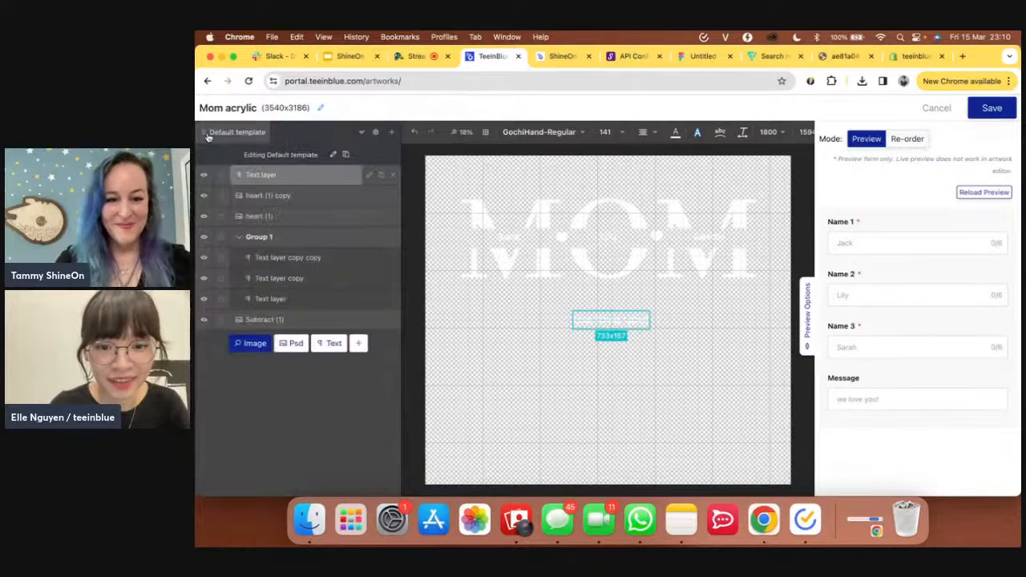
- Review the example MOM plaque product page, then open a new blank browser tab
{"action": "left_click", "coordinate": [564, 56]}
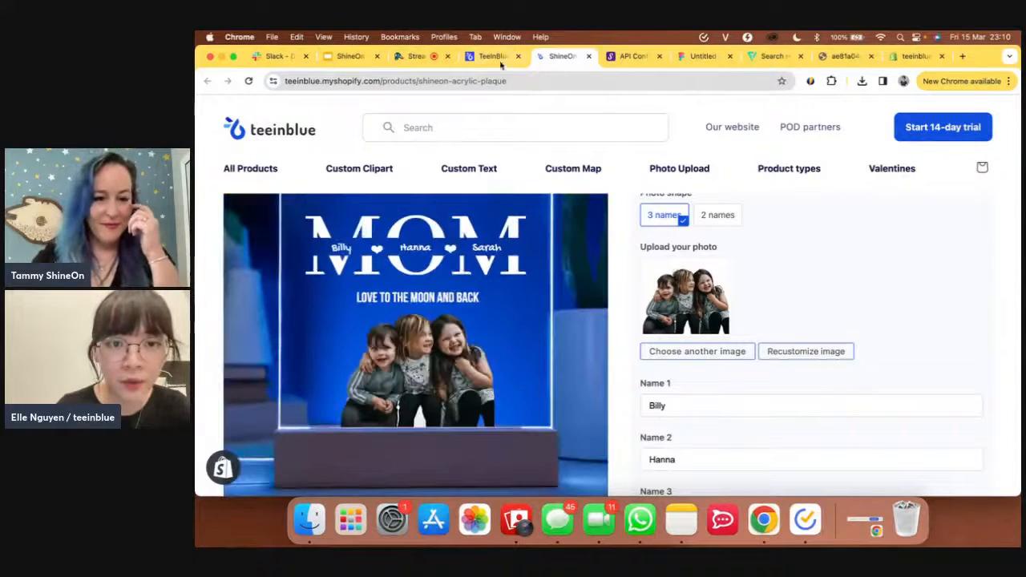
{"action": "left_click", "coordinate": [966, 56]}
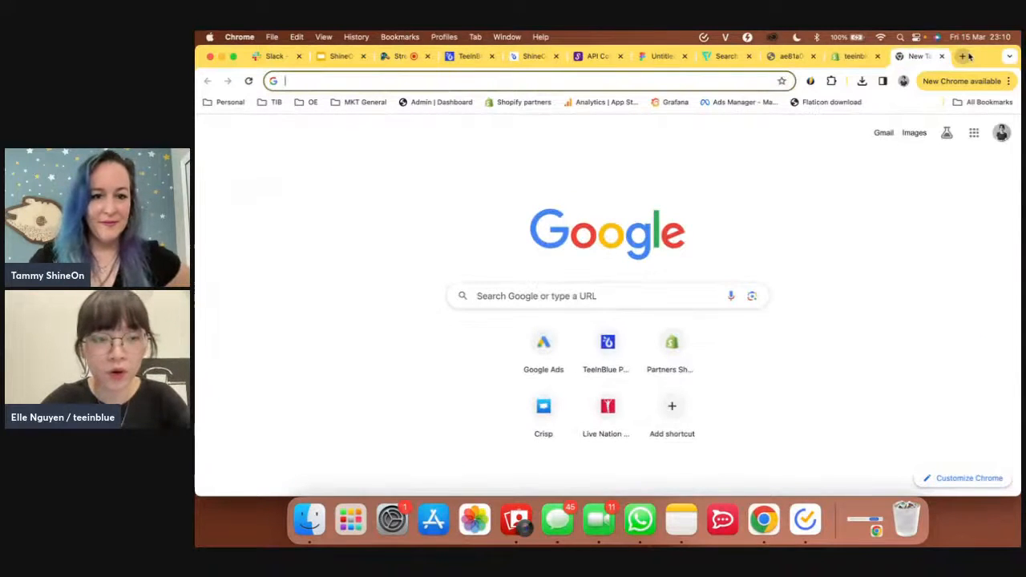
- Search Google for 'water color splash' images, then return to the teeinblue artwork editor
{"action": "type", "text": "water col"}
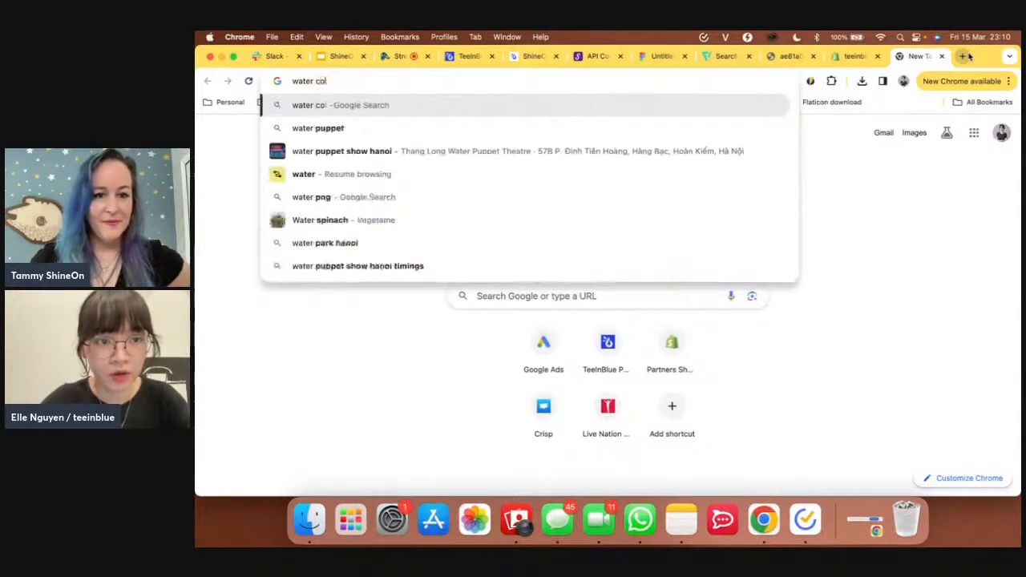
{"action": "type", "text": "or splaá"}
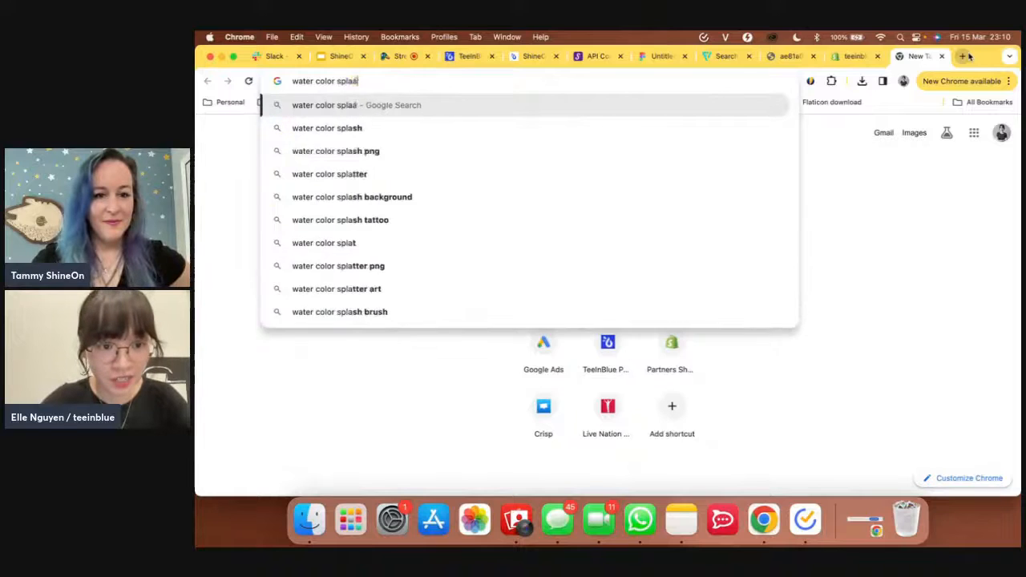
{"action": "key", "text": "BackSpace"}
{"action": "type", "text": "sh"}
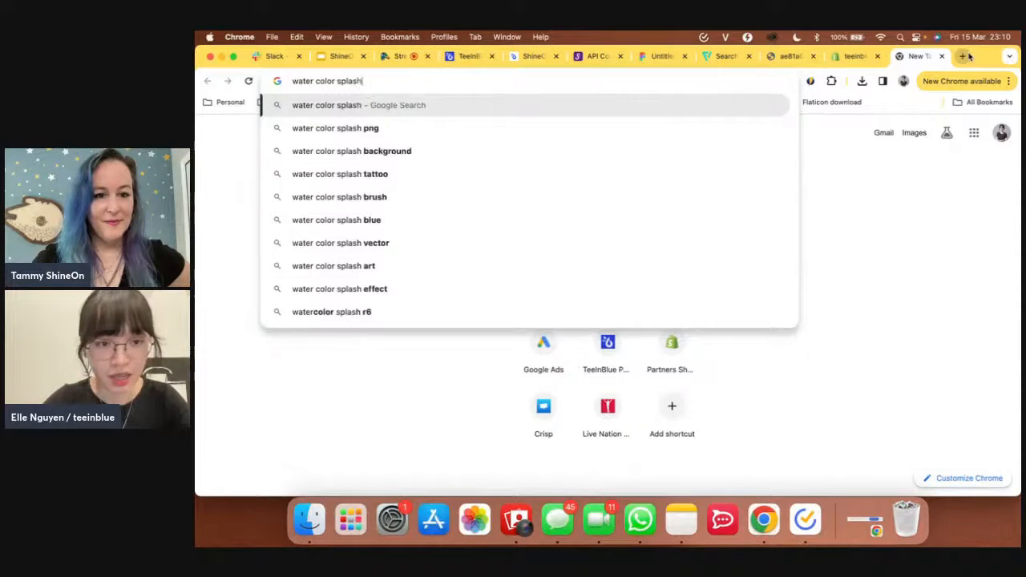
{"action": "key", "text": "Return"}
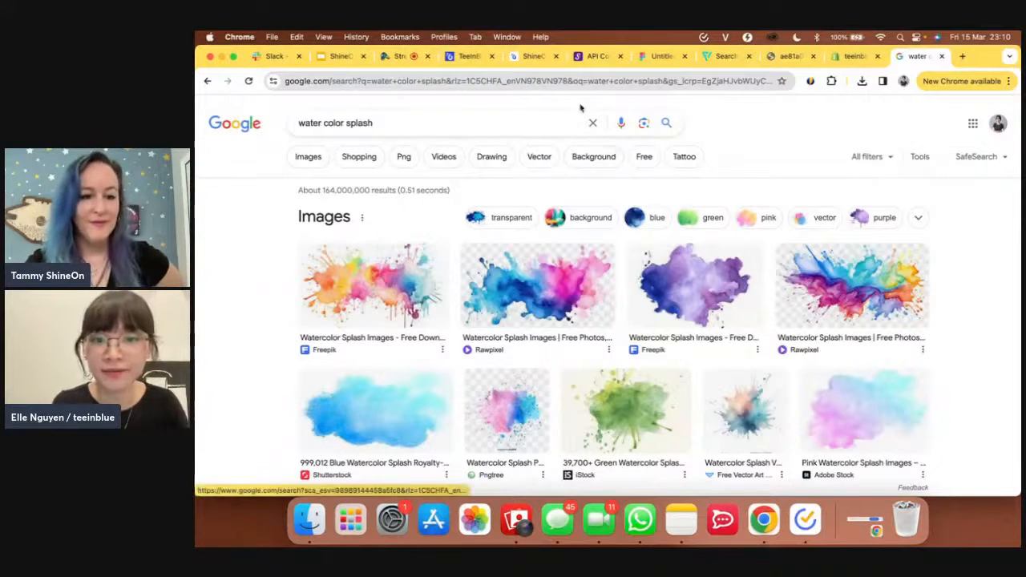
{"action": "left_click", "coordinate": [470, 65]}
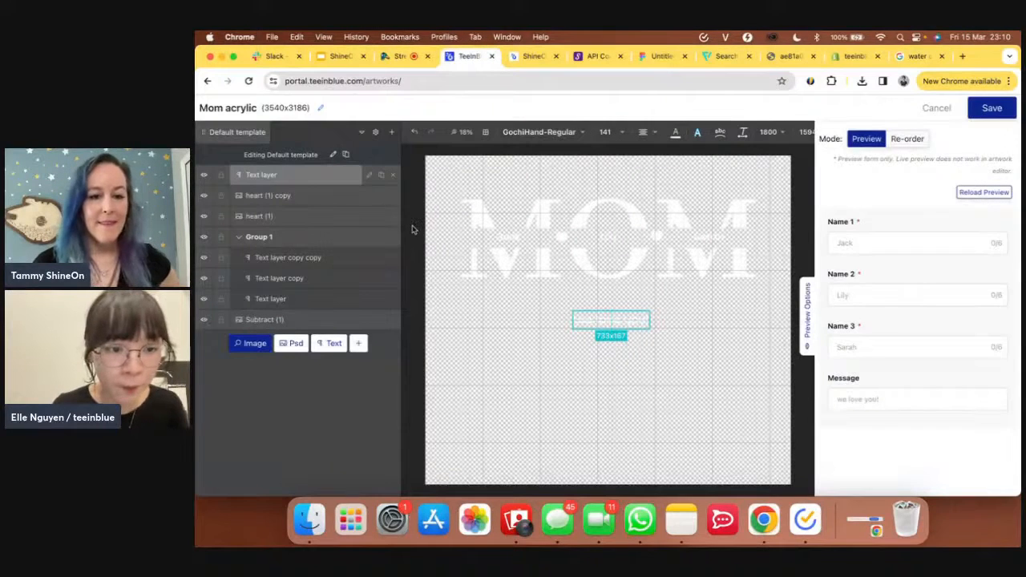
- Upload watercolor-splash.png from the TIB > Shineon webinar folder to the image library
{"action": "left_click", "coordinate": [255, 345]}
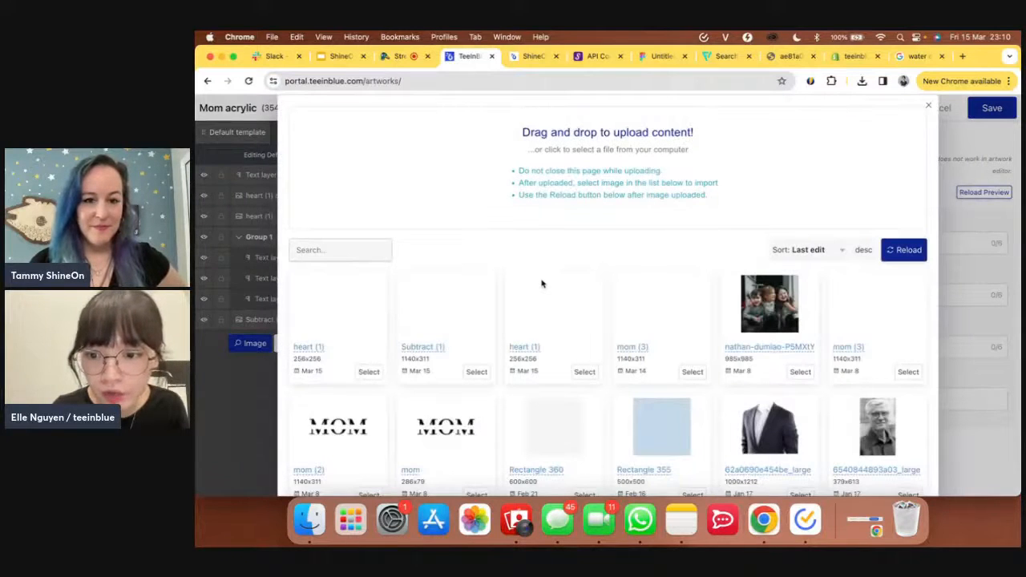
{"action": "left_click", "coordinate": [598, 173]}
{"action": "left_click", "coordinate": [427, 235]}
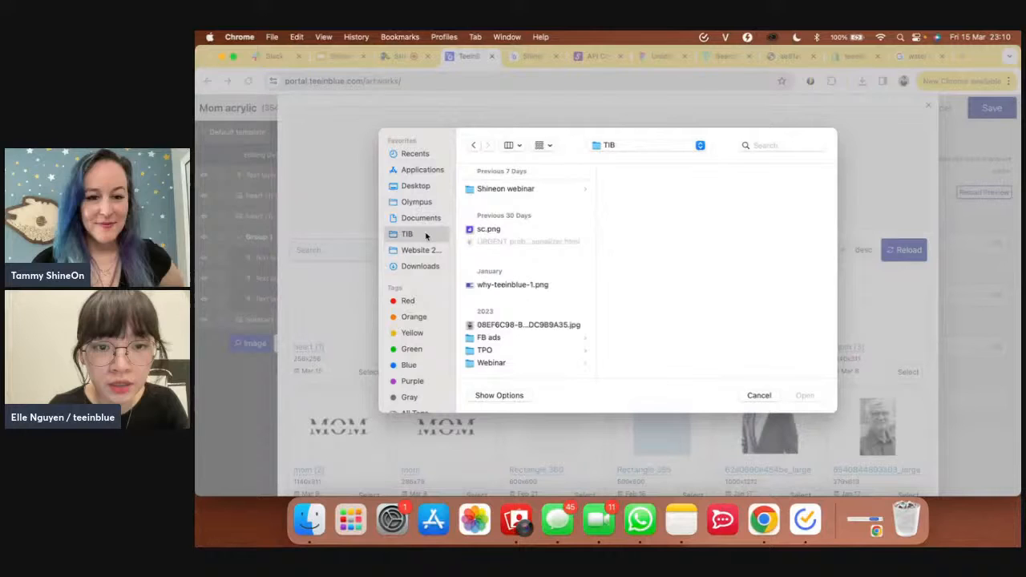
{"action": "left_click", "coordinate": [516, 193]}
{"action": "left_click", "coordinate": [639, 242]}
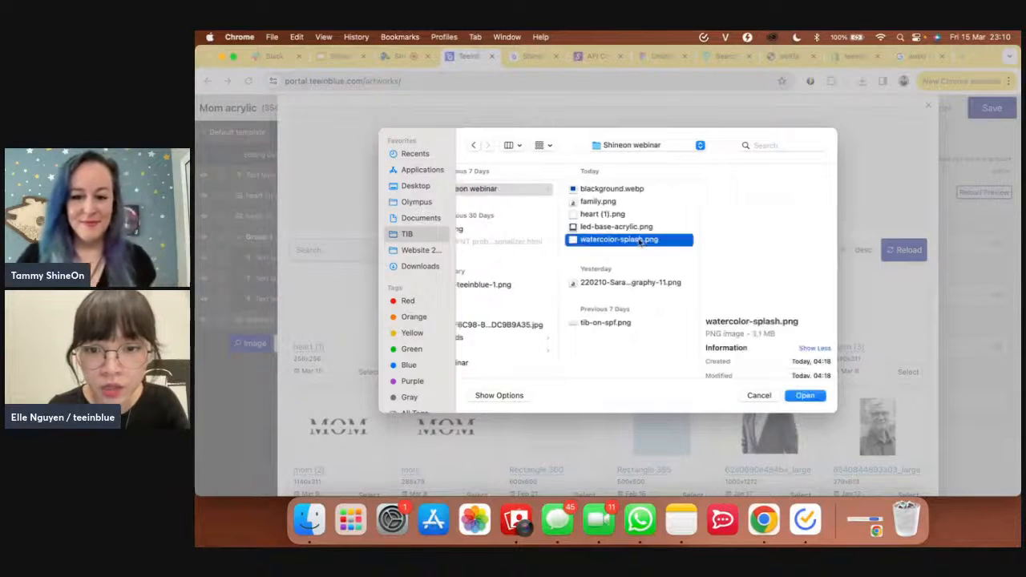
{"action": "left_click", "coordinate": [805, 396]}
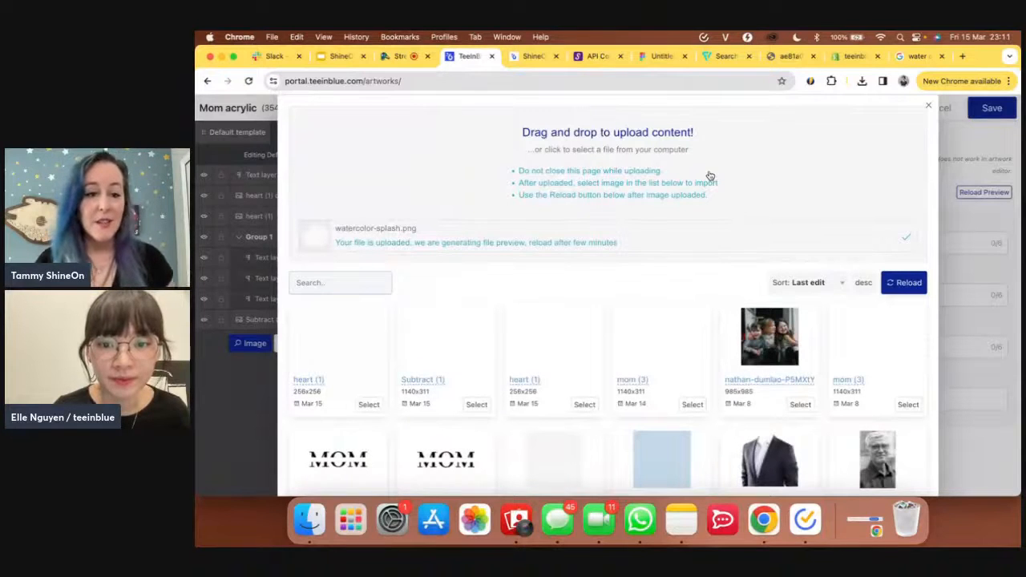
- Reload the image library repeatedly while the splash preview generates, briefly checking the product page
{"action": "left_click", "coordinate": [898, 284]}
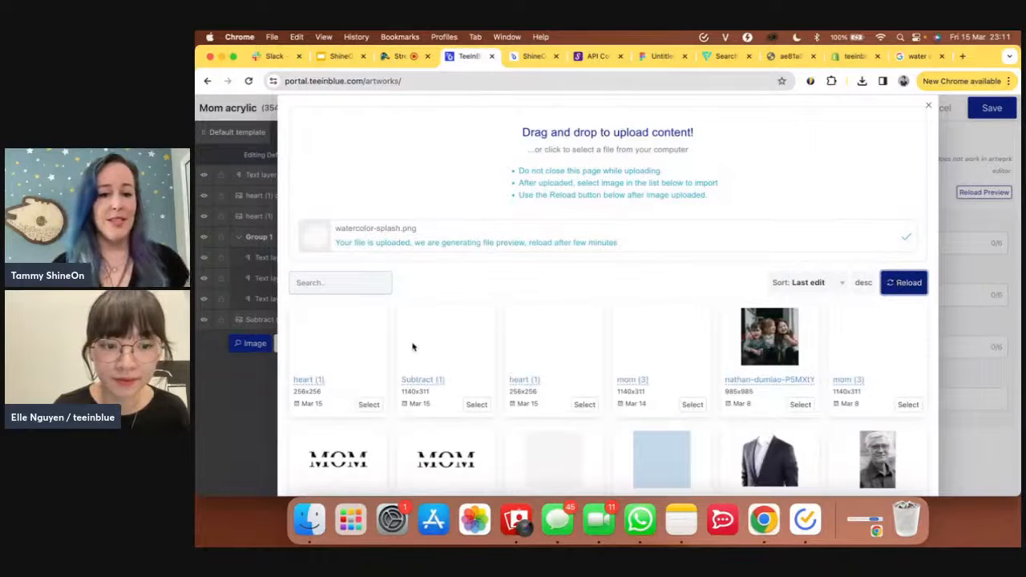
{"action": "left_click", "coordinate": [915, 293]}
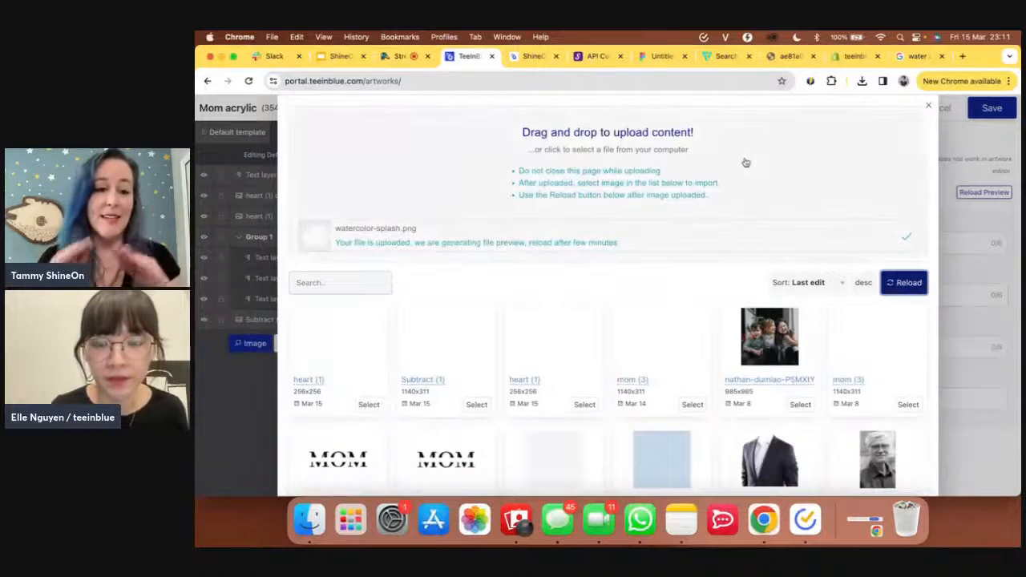
{"action": "left_click", "coordinate": [902, 278]}
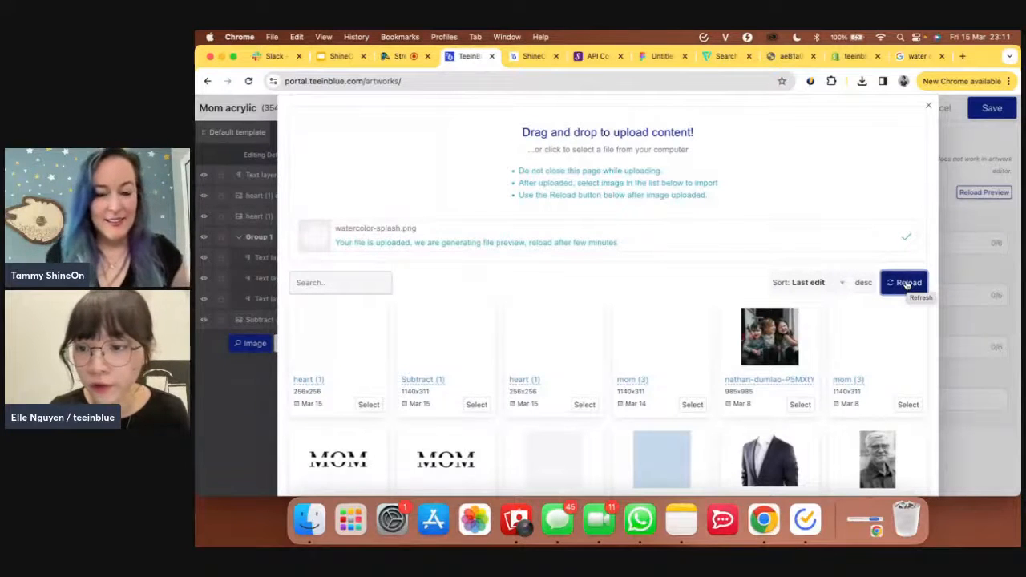
{"action": "left_click", "coordinate": [906, 285]}
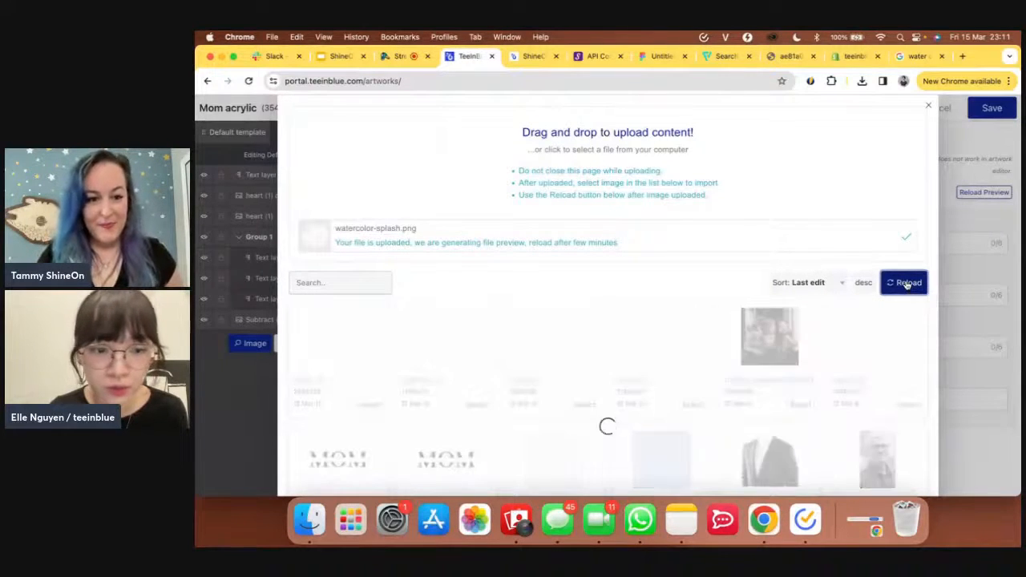
{"action": "left_click", "coordinate": [907, 285]}
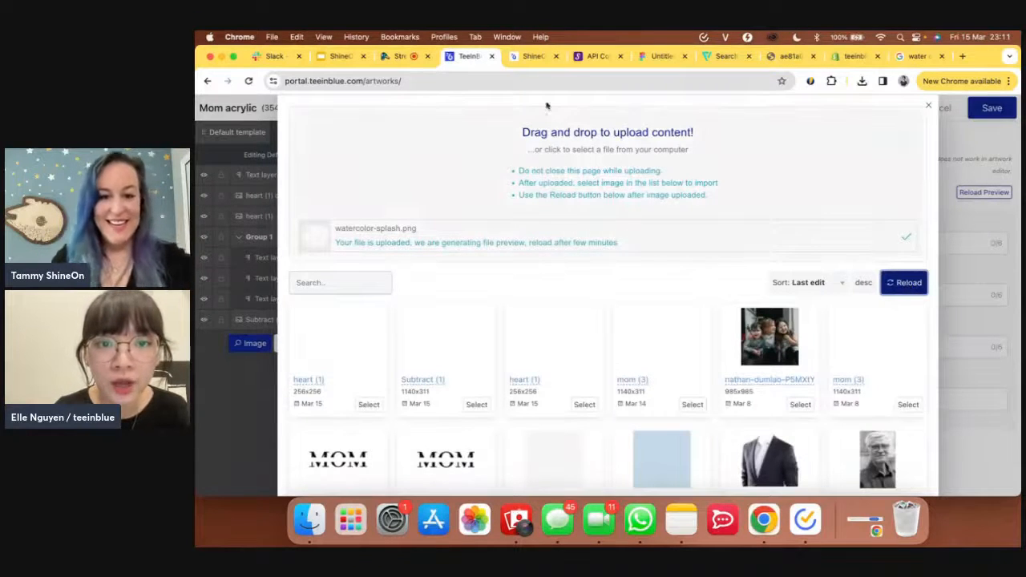
{"action": "left_click", "coordinate": [524, 60]}
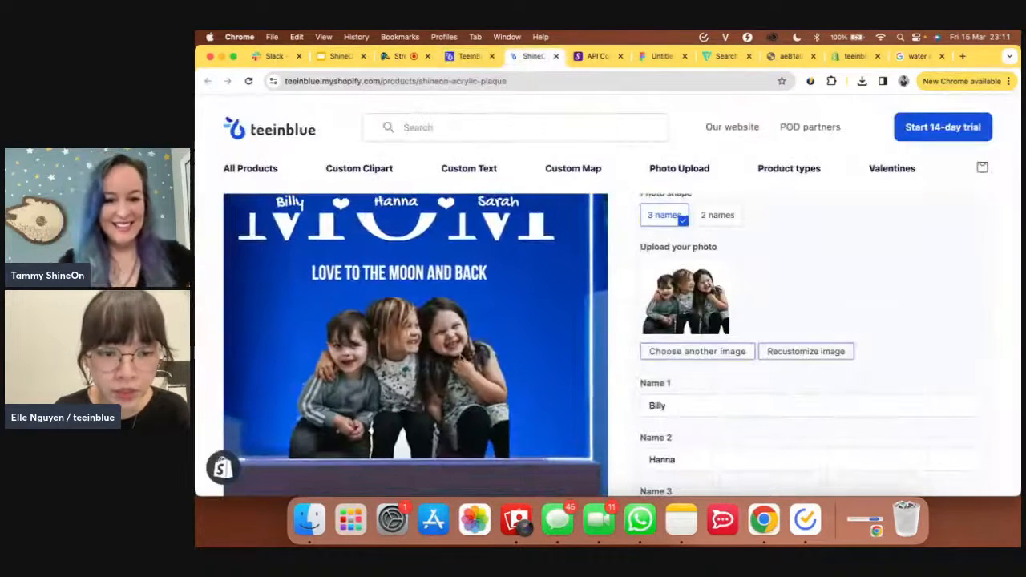
{"action": "left_click", "coordinate": [465, 59]}
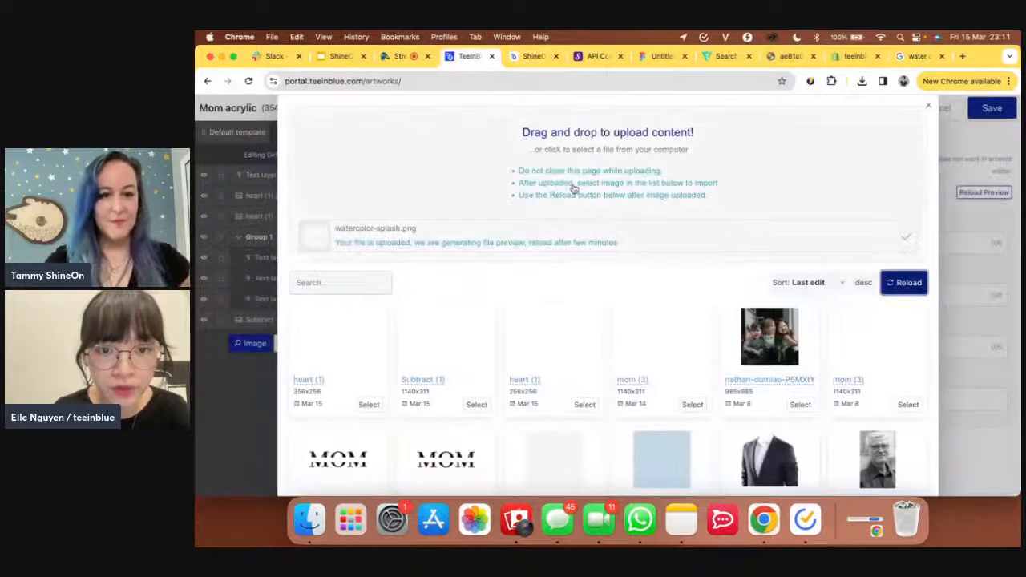
- Upload family.png and reload the library so watercolor-splash appears at 1770×1593
{"action": "left_click", "coordinate": [568, 192]}
{"action": "left_click", "coordinate": [501, 202]}
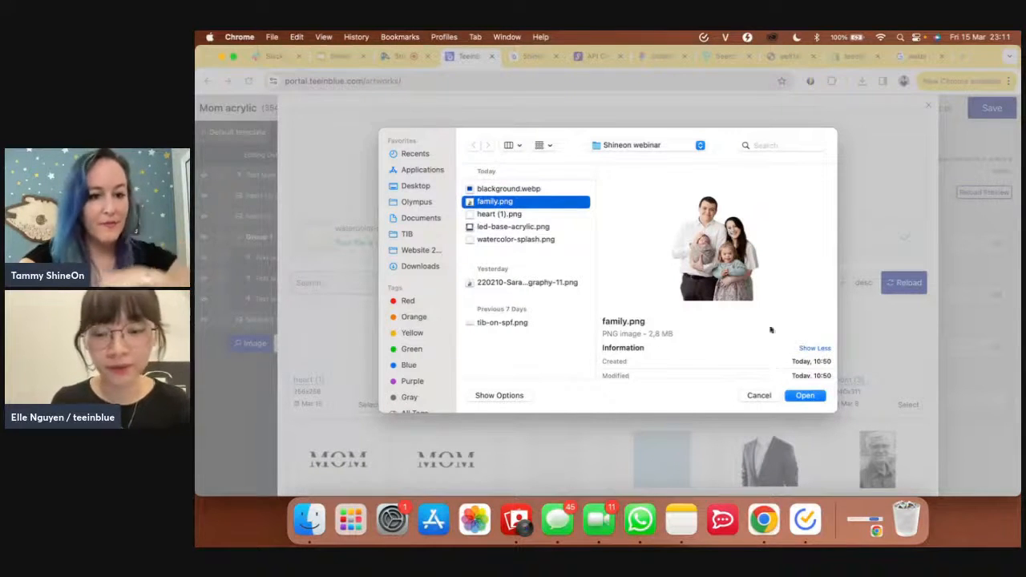
{"action": "left_click", "coordinate": [803, 396]}
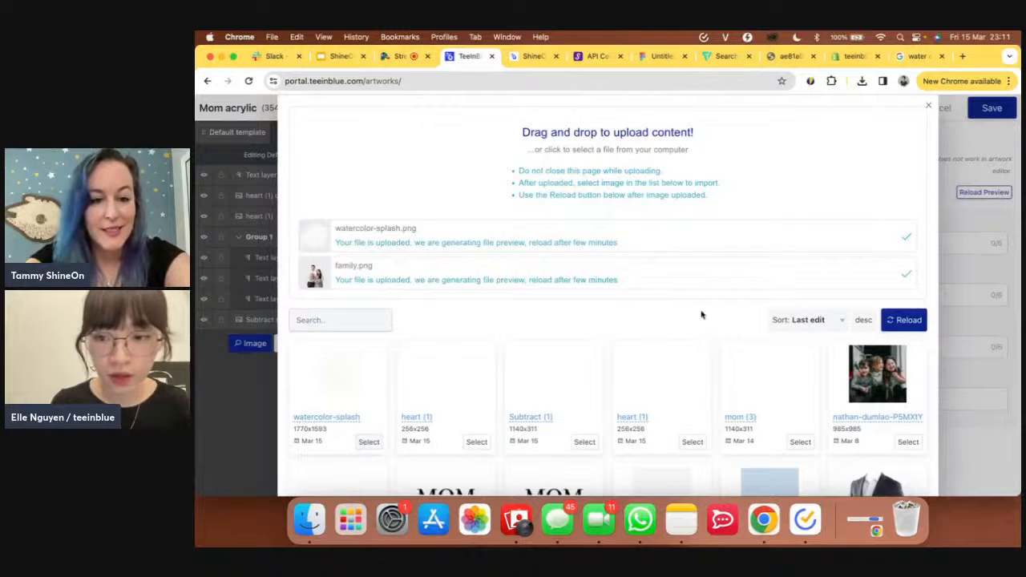
{"action": "left_click", "coordinate": [909, 320]}
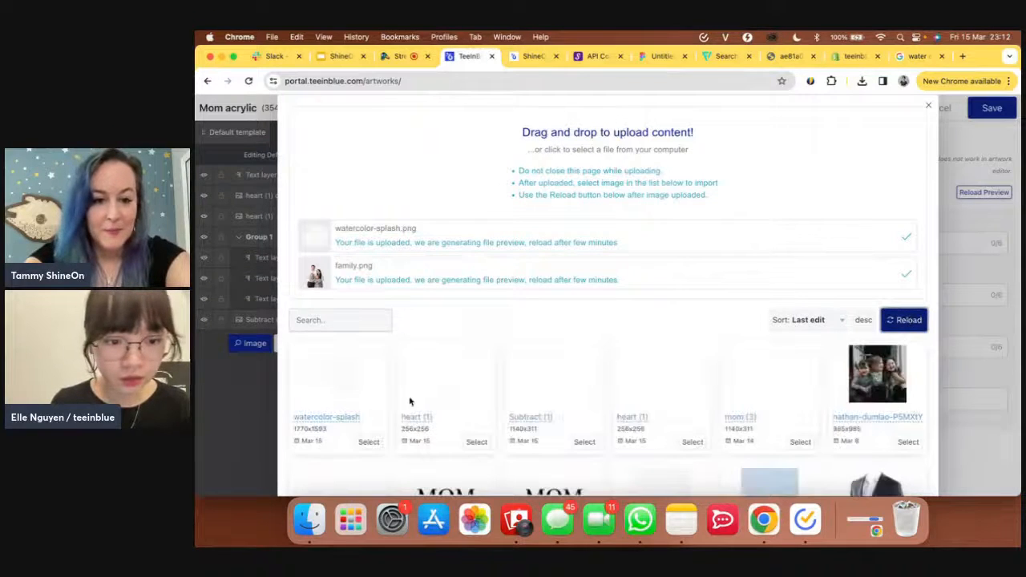
- Place the watercolor-splash layer below the MOM lettering, then reload the library for the family photo
{"action": "left_click", "coordinate": [369, 443]}
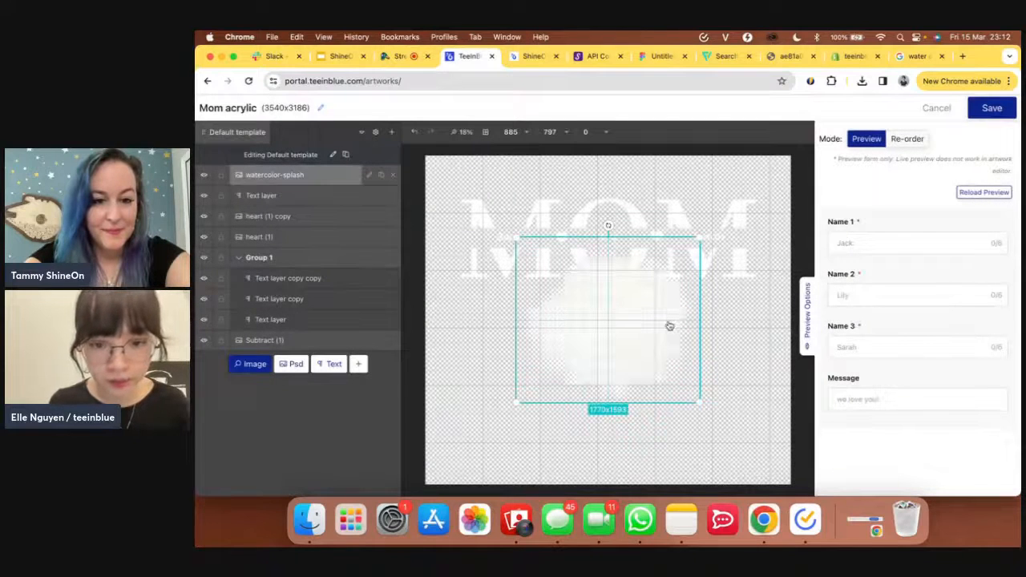
{"action": "left_click_drag", "start_coordinate": [669, 341], "coordinate": [664, 438]}
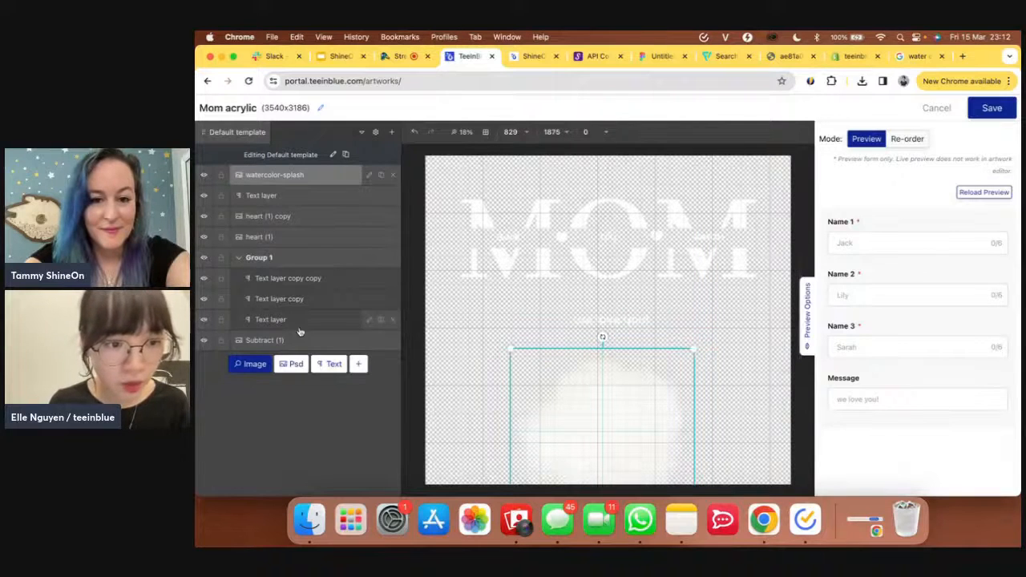
{"action": "left_click", "coordinate": [255, 364]}
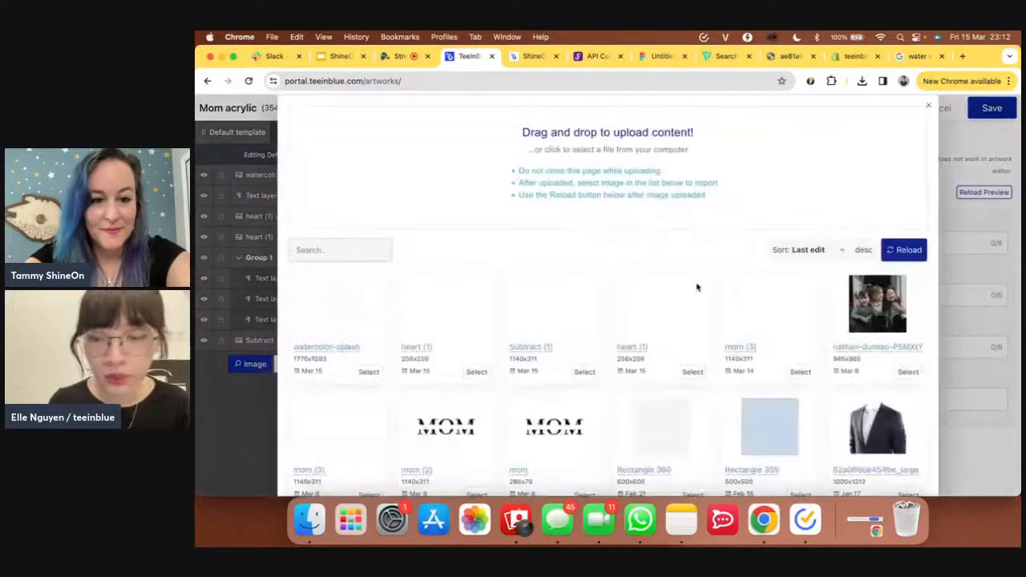
{"action": "left_click", "coordinate": [918, 253]}
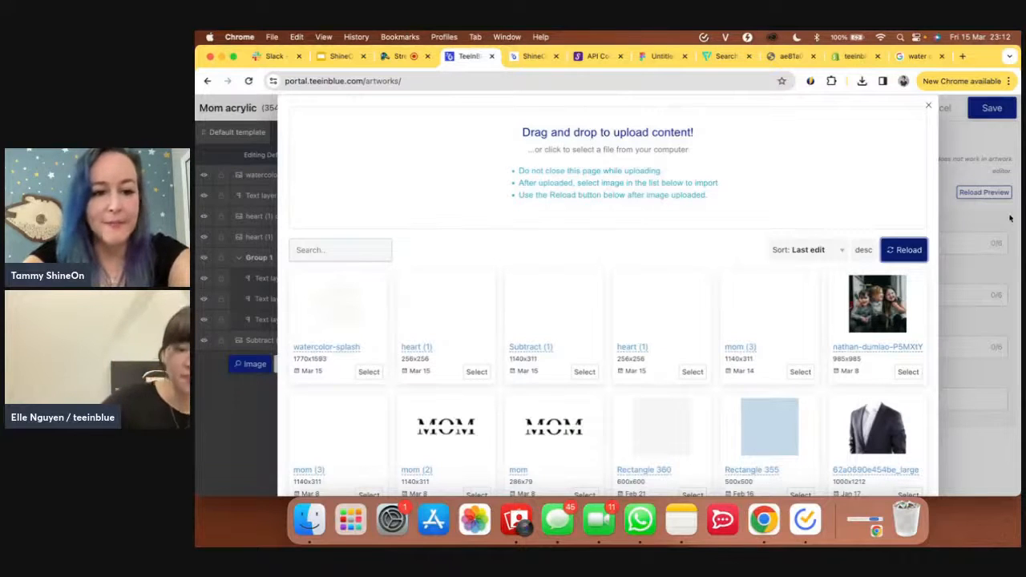
{"action": "left_click", "coordinate": [904, 249]}
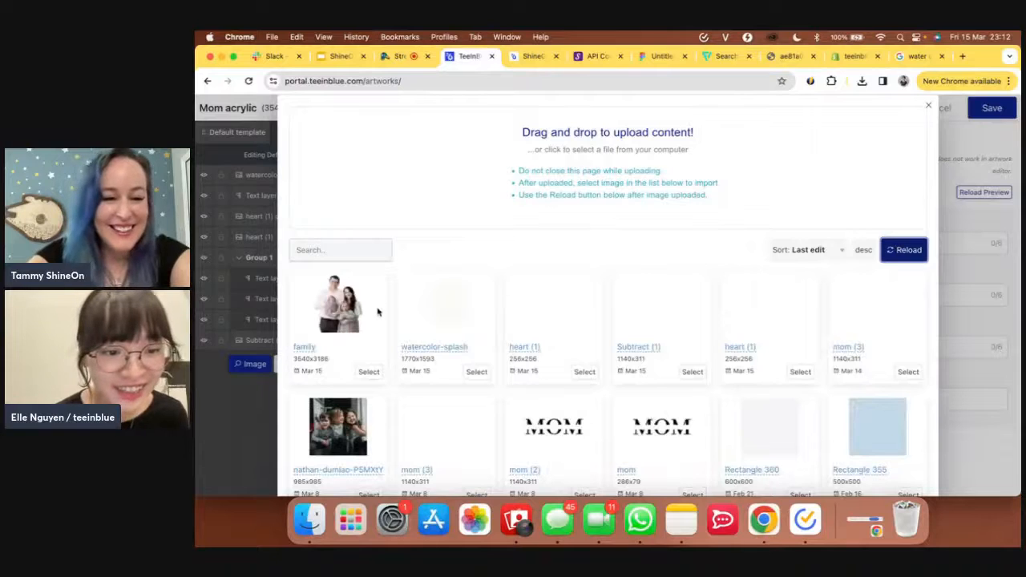
- Add the family photo layer, shrink it, and centre it over the watercolor splash beneath MOM
{"action": "left_click", "coordinate": [369, 373]}
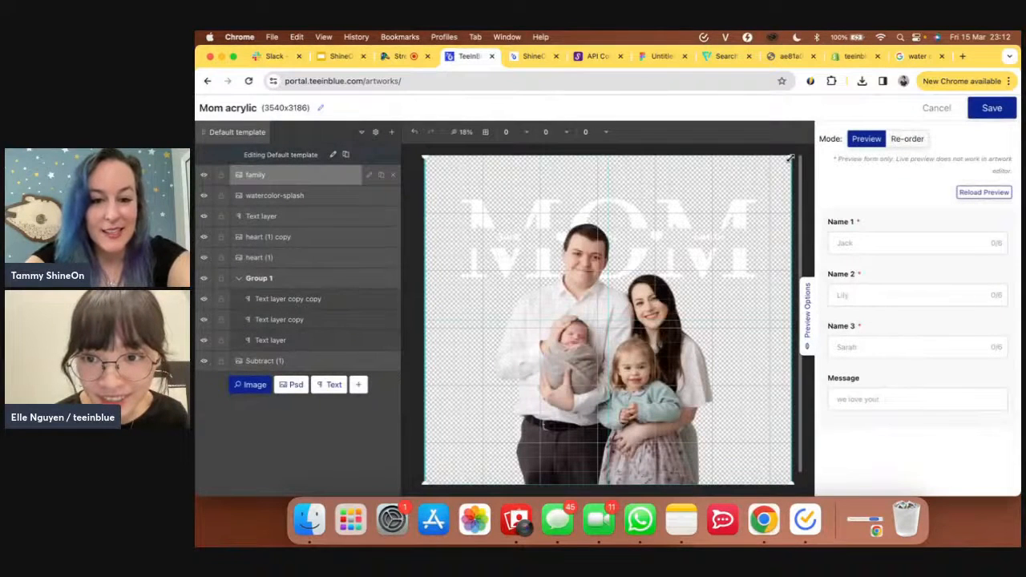
{"action": "left_click_drag", "start_coordinate": [790, 158], "coordinate": [644, 284]}
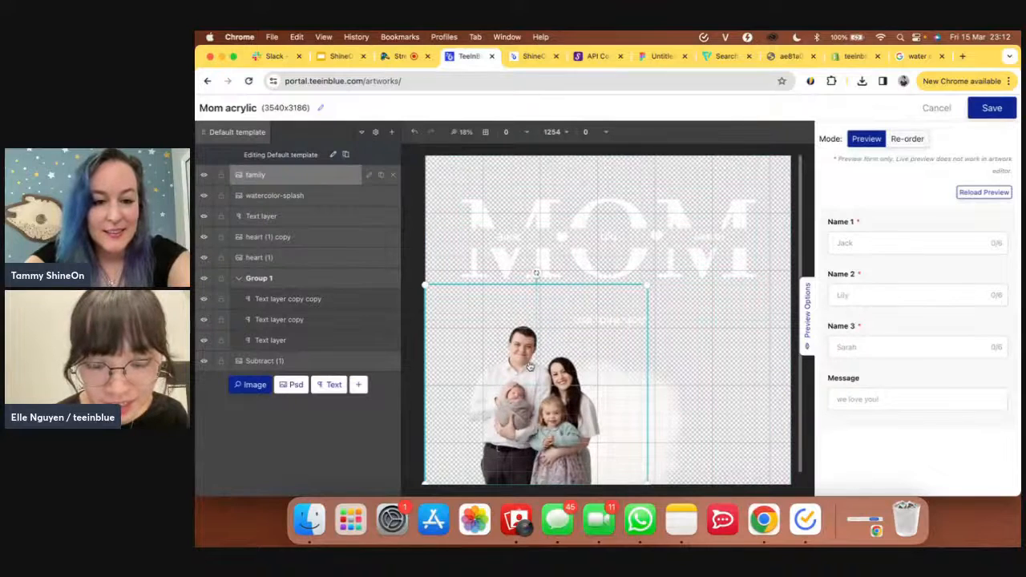
{"action": "left_click_drag", "start_coordinate": [533, 365], "coordinate": [594, 369]}
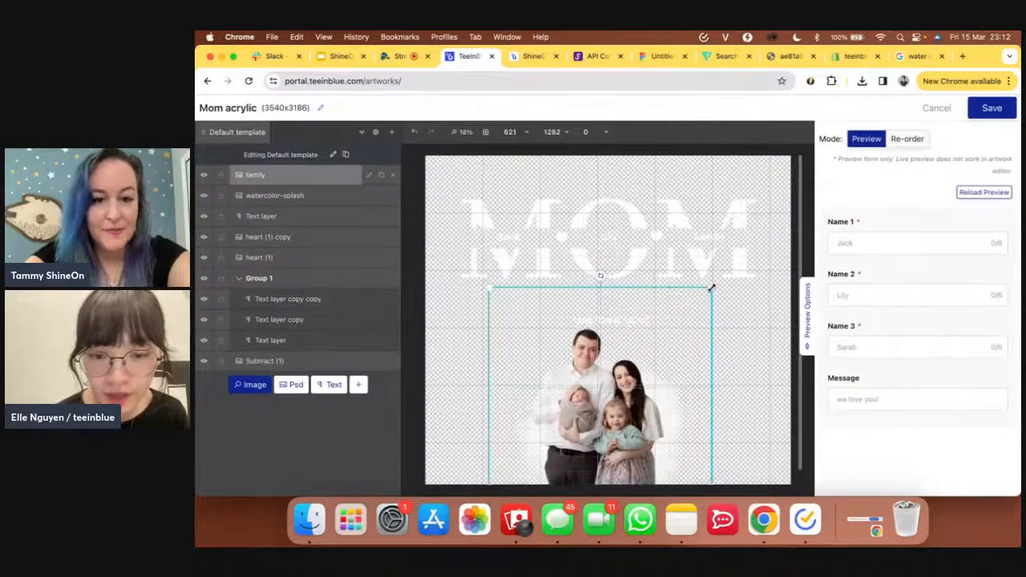
{"action": "left_click_drag", "start_coordinate": [710, 286], "coordinate": [698, 311]}
{"action": "left_click_drag", "start_coordinate": [596, 385], "coordinate": [610, 389]}
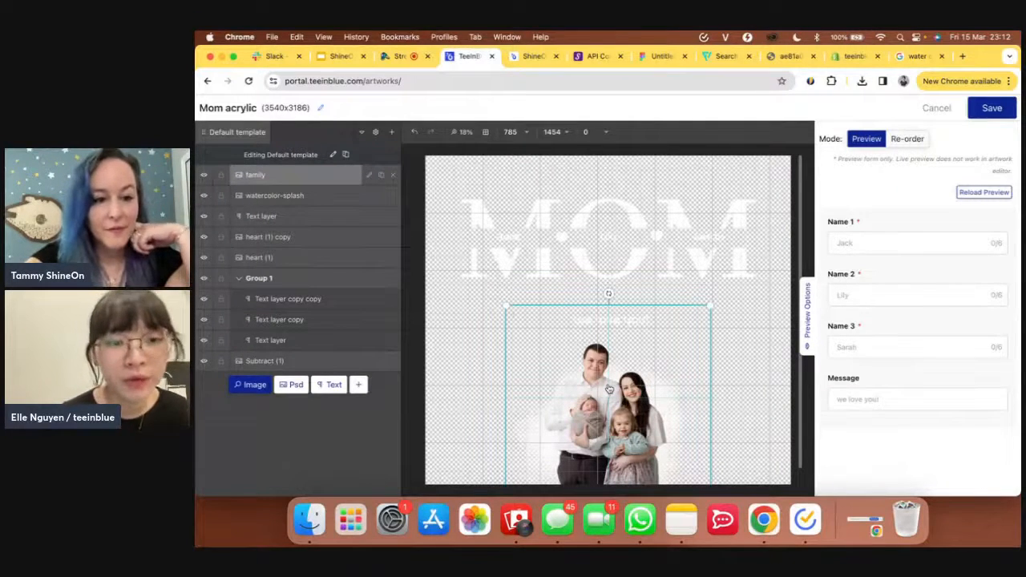
{"action": "left_click", "coordinate": [368, 176]}
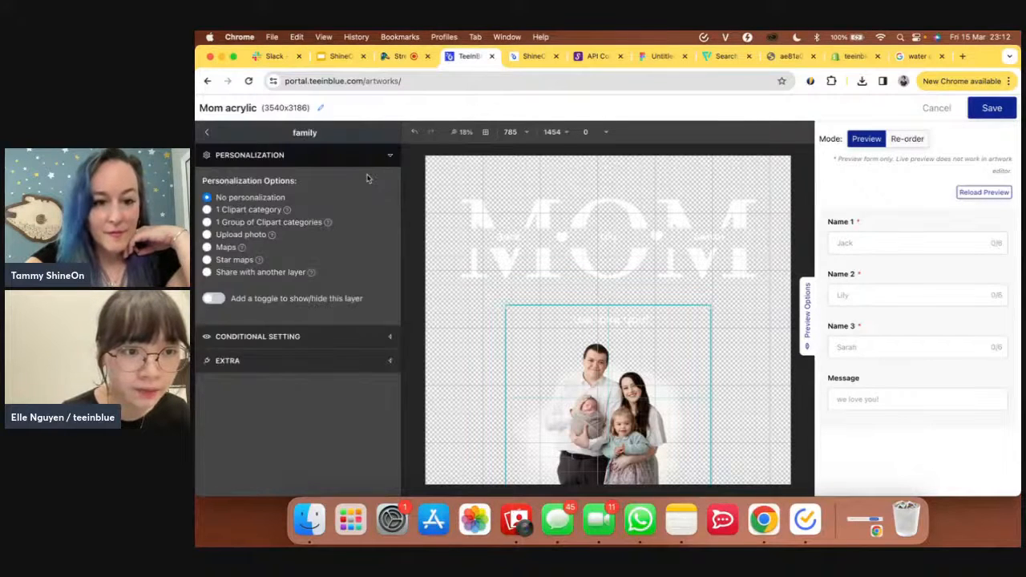
- Make the family layer an Upload photo option titled 'Upload your photo'
{"action": "left_click", "coordinate": [235, 236]}
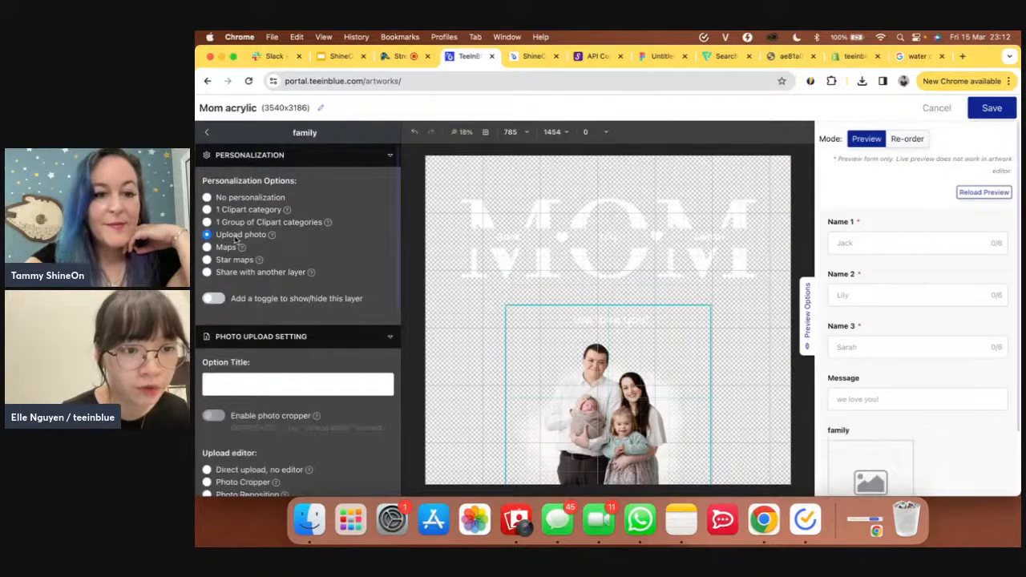
{"action": "left_click", "coordinate": [275, 379]}
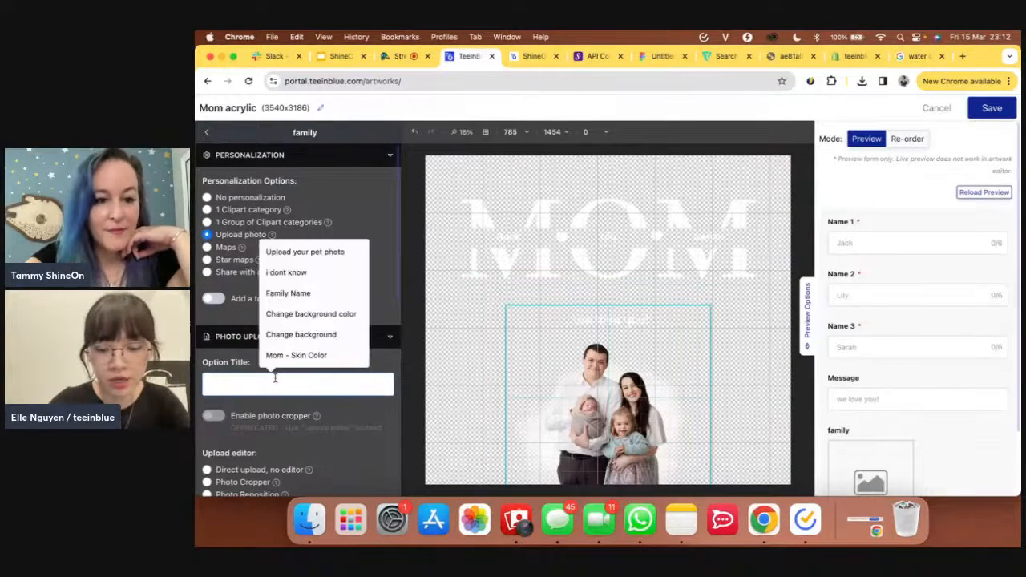
{"action": "type", "text": "Uploa"}
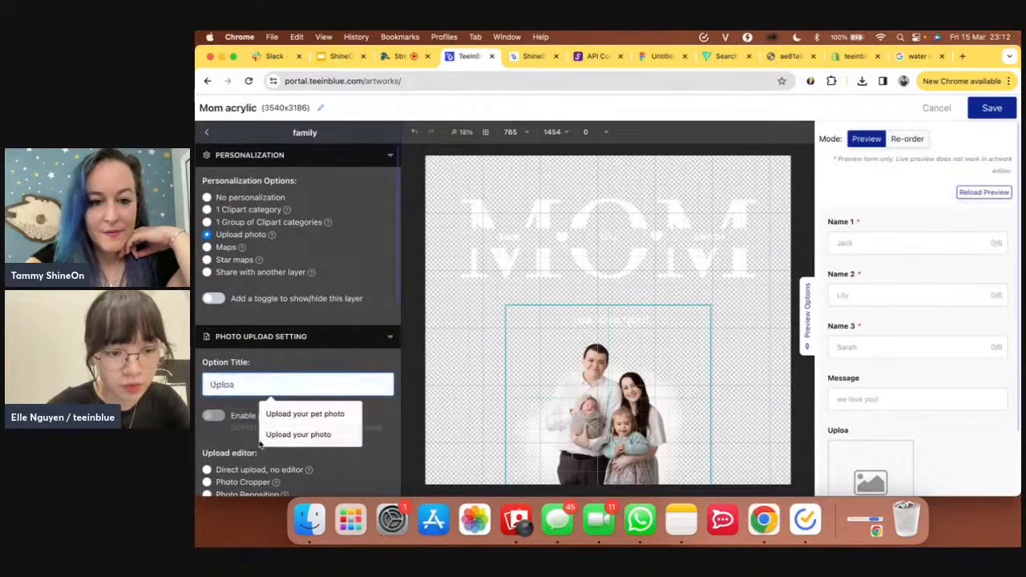
{"action": "left_click", "coordinate": [273, 437]}
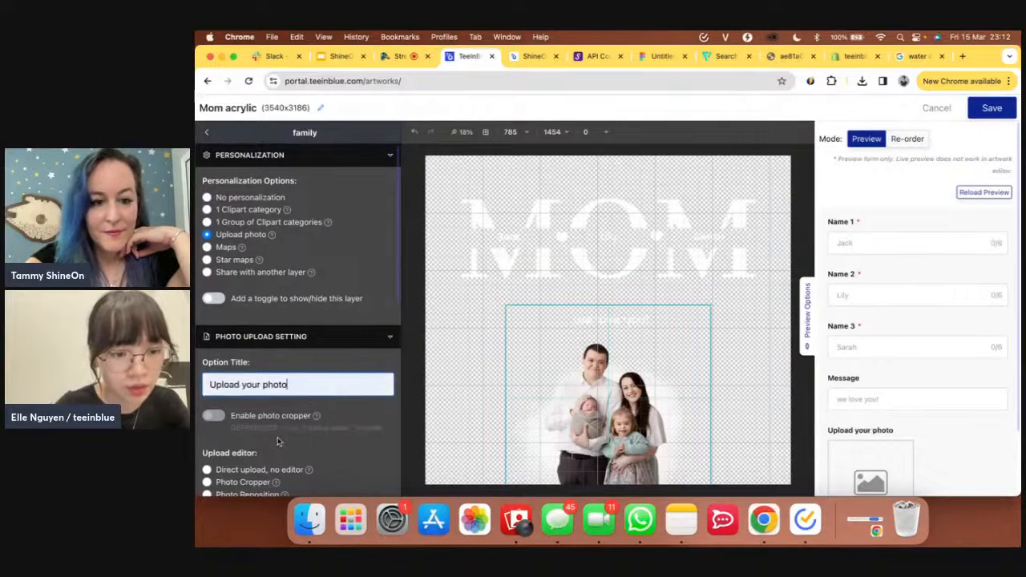
{"action": "scroll", "coordinate": [279, 441], "scroll_direction": "down", "scroll_amount": 2}
{"action": "scroll", "coordinate": [278, 439], "scroll_direction": "down", "scroll_amount": 1}
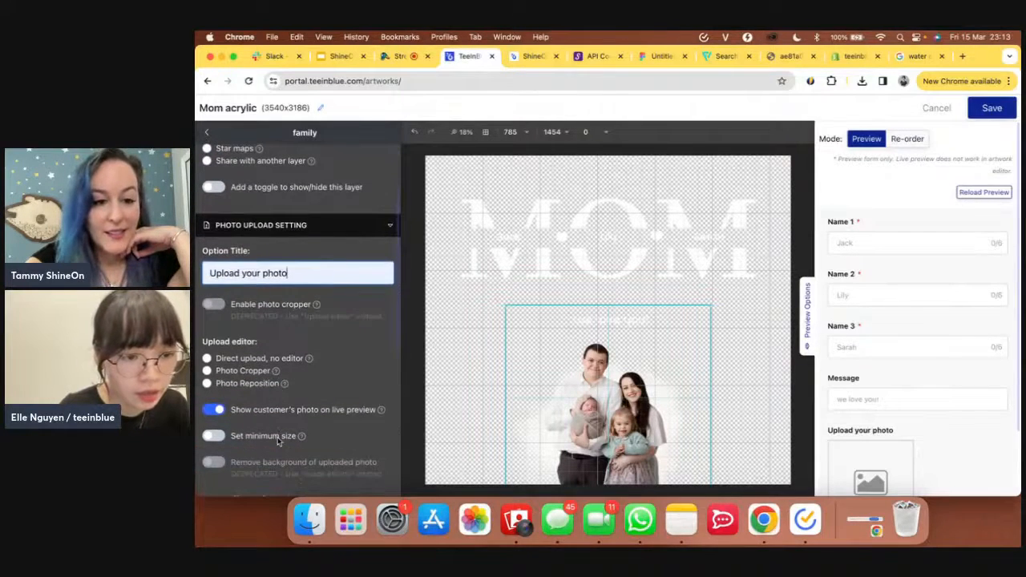
- Set the upload editor to Photo Cropper so customers can crop their photo
{"action": "left_click", "coordinate": [206, 371]}
{"action": "mouse_move", "coordinate": [275, 374]}
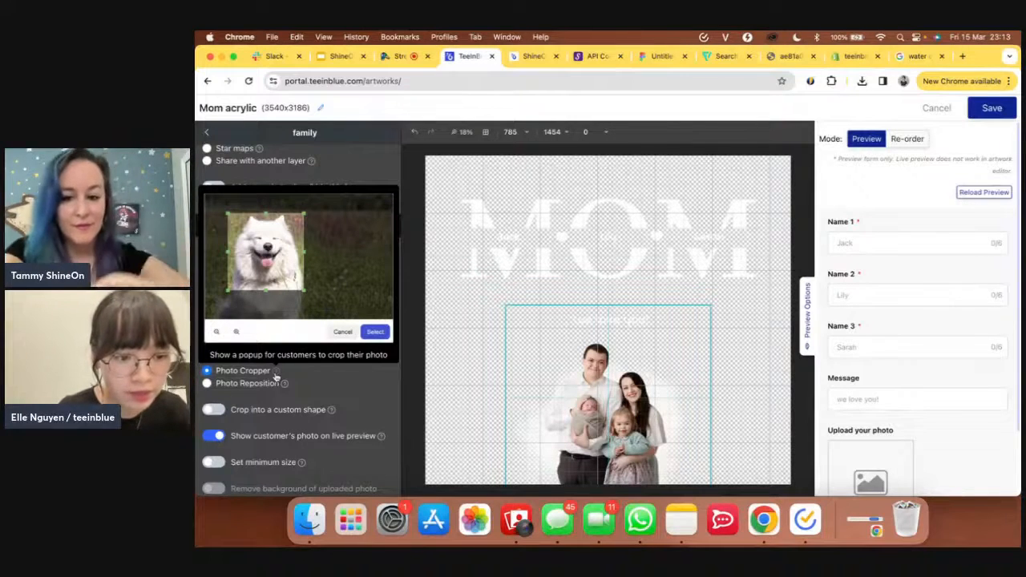
{"action": "scroll", "coordinate": [335, 399], "scroll_direction": "down", "scroll_amount": 2}
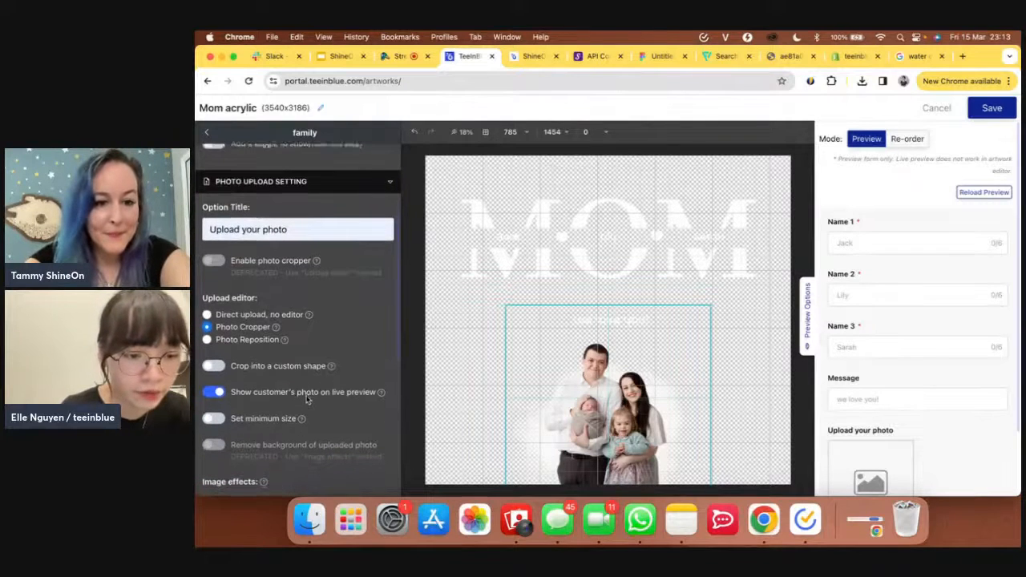
{"action": "scroll", "coordinate": [306, 399], "scroll_direction": "down", "scroll_amount": 1}
{"action": "scroll", "coordinate": [306, 399], "scroll_direction": "down", "scroll_amount": 4}
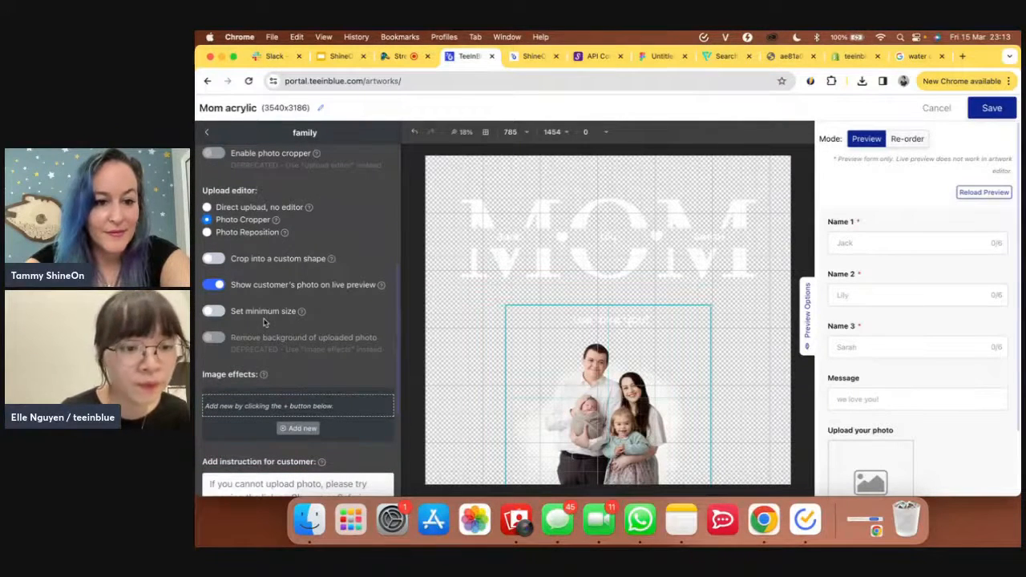
{"action": "scroll", "coordinate": [264, 321], "scroll_direction": "down", "scroll_amount": 2}
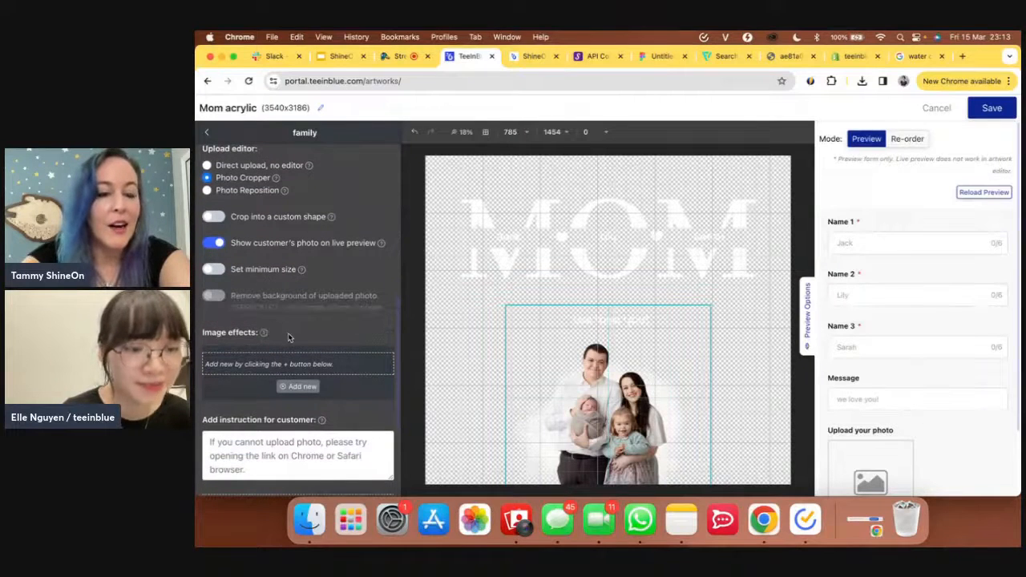
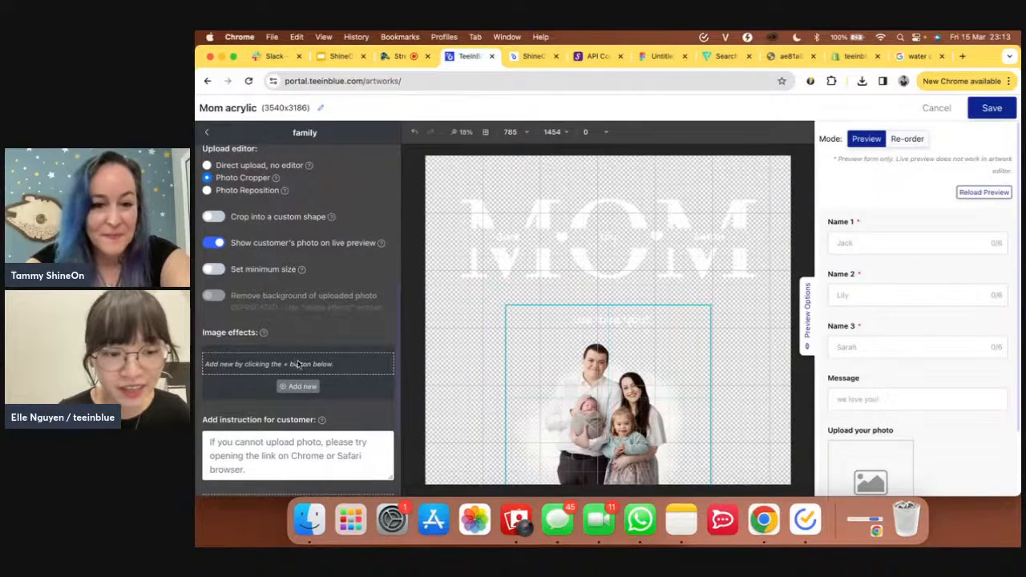
- Add a Remove background image effect to the uploaded family photo, keeping it after browsing the other effects
{"action": "left_click", "coordinate": [312, 387]}
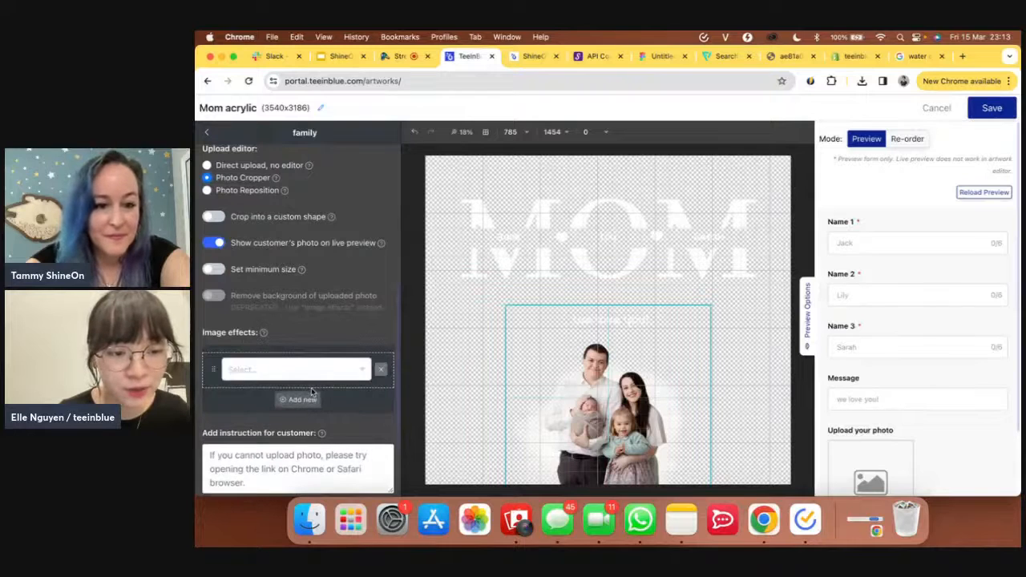
{"action": "left_click", "coordinate": [306, 373]}
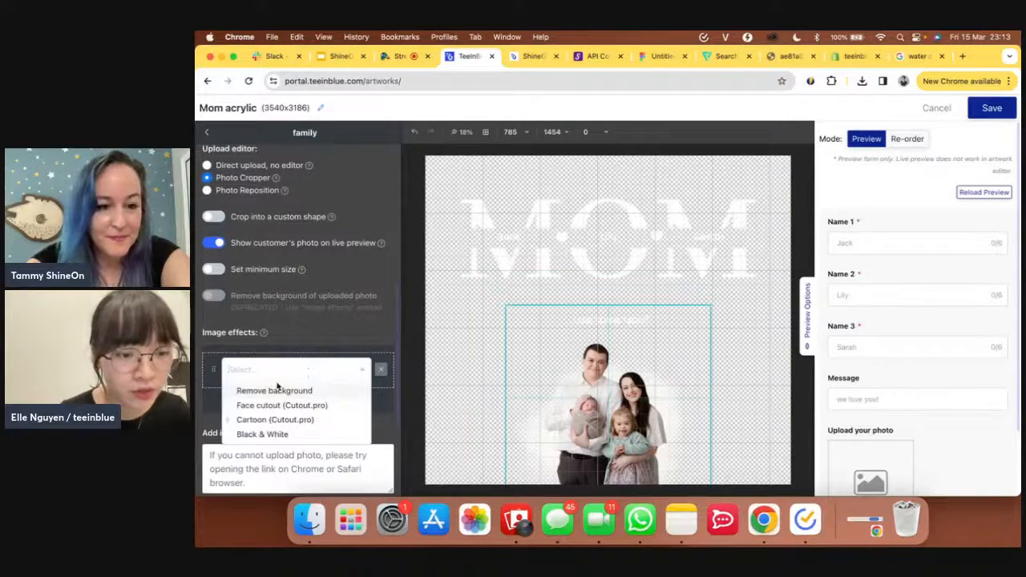
{"action": "left_click", "coordinate": [270, 392]}
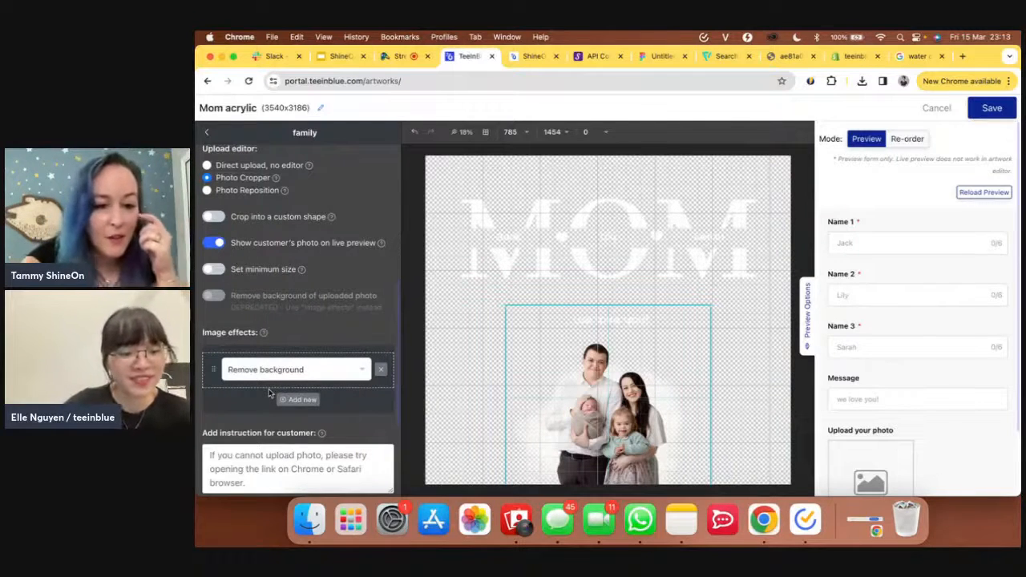
{"action": "scroll", "coordinate": [270, 393], "scroll_direction": "down", "scroll_amount": 1}
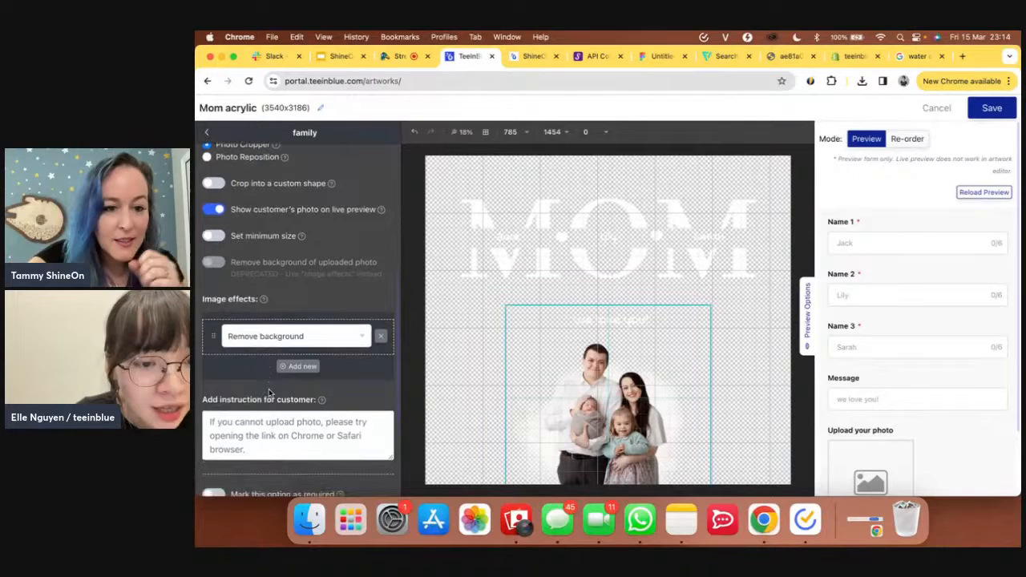
{"action": "left_click", "coordinate": [343, 335]}
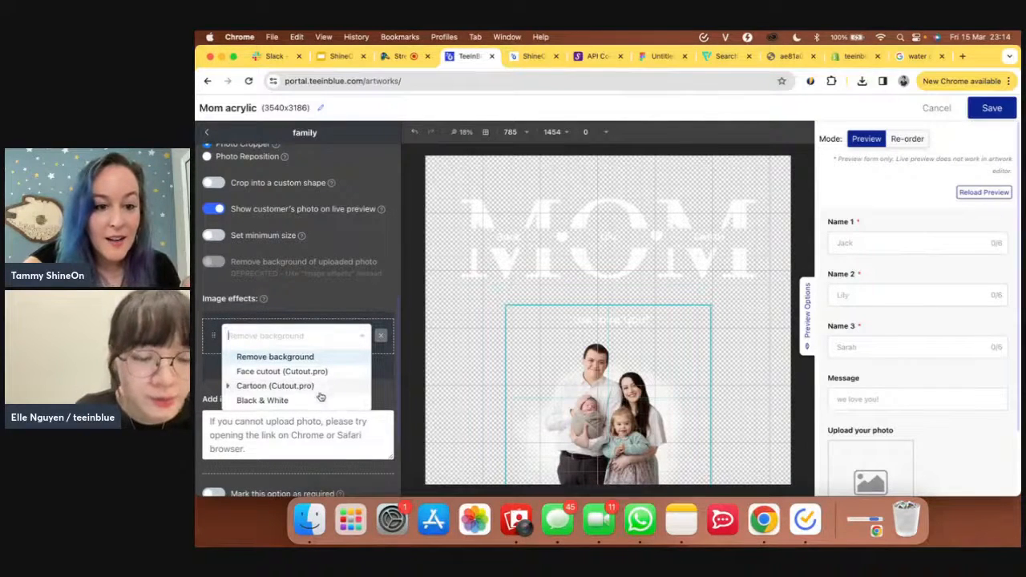
{"action": "left_click", "coordinate": [238, 386]}
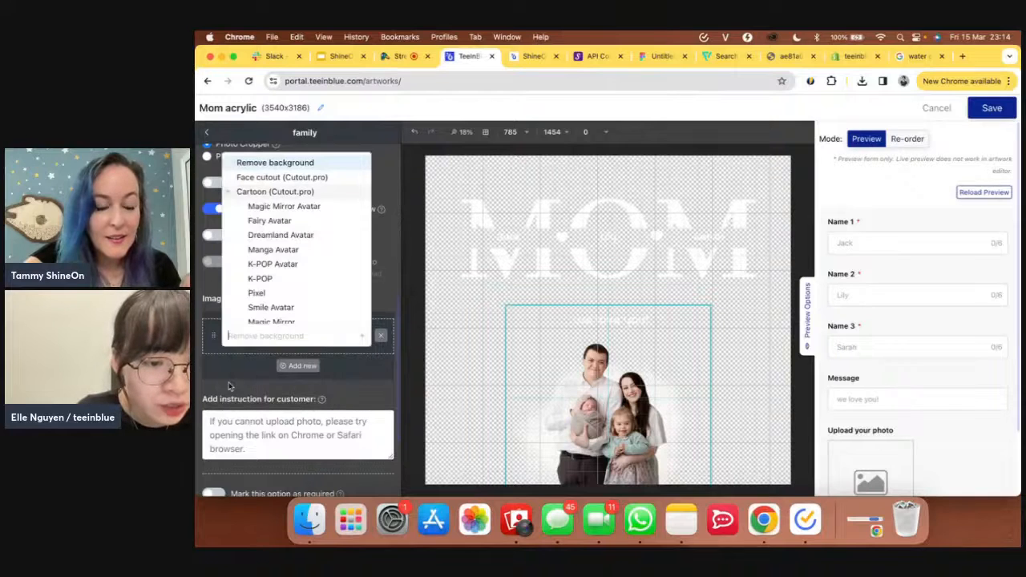
{"action": "scroll", "coordinate": [258, 282], "scroll_direction": "down", "scroll_amount": 2}
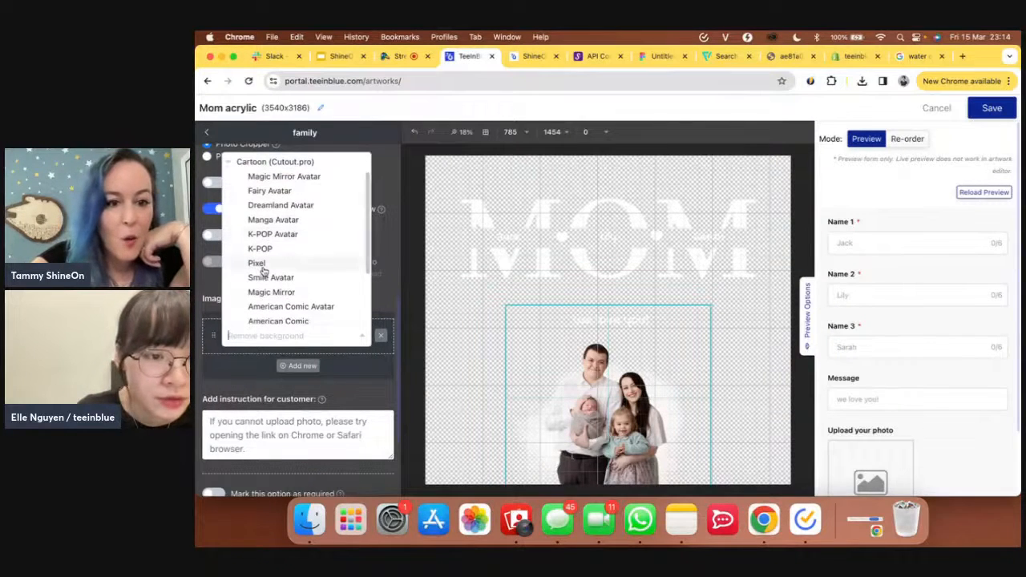
{"action": "scroll", "coordinate": [262, 271], "scroll_direction": "down", "scroll_amount": 3}
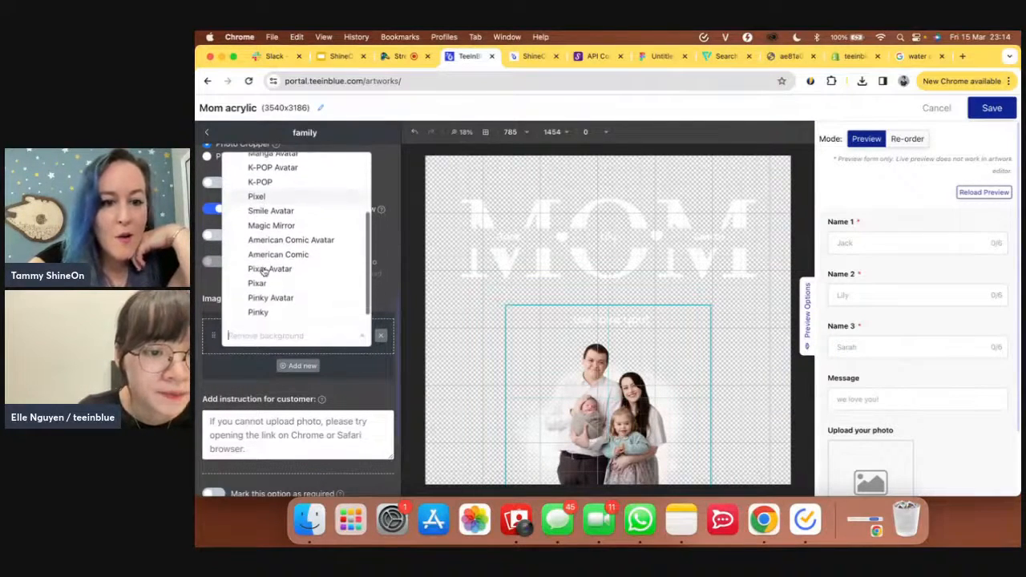
{"action": "scroll", "coordinate": [264, 273], "scroll_direction": "up", "scroll_amount": 5}
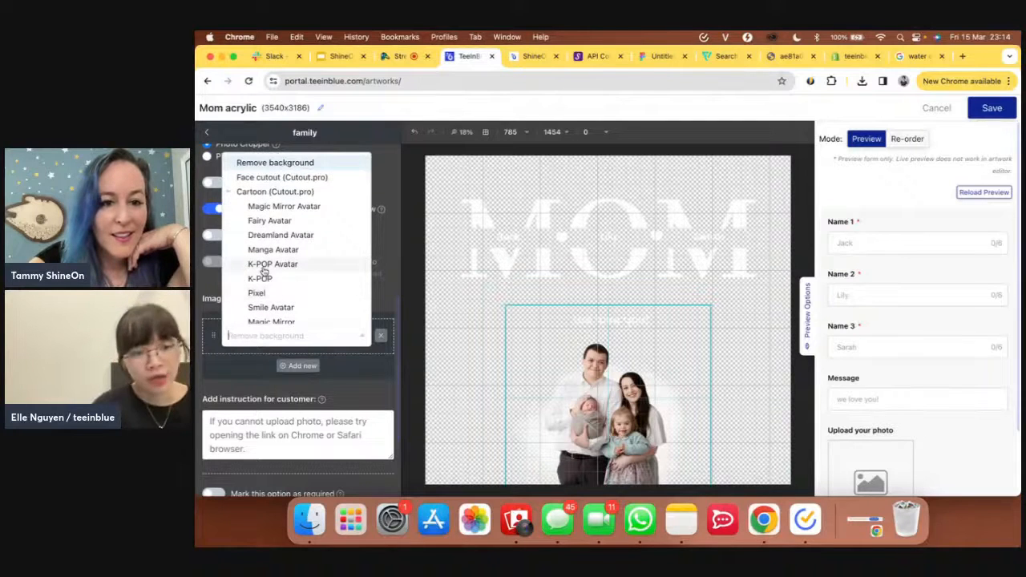
{"action": "left_click", "coordinate": [356, 374]}
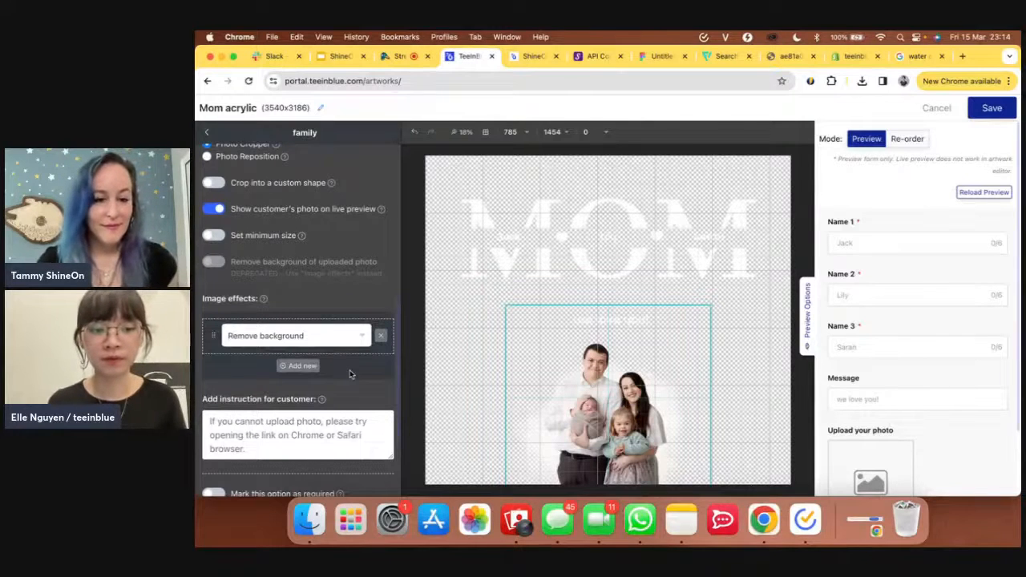
{"action": "left_click", "coordinate": [294, 340]}
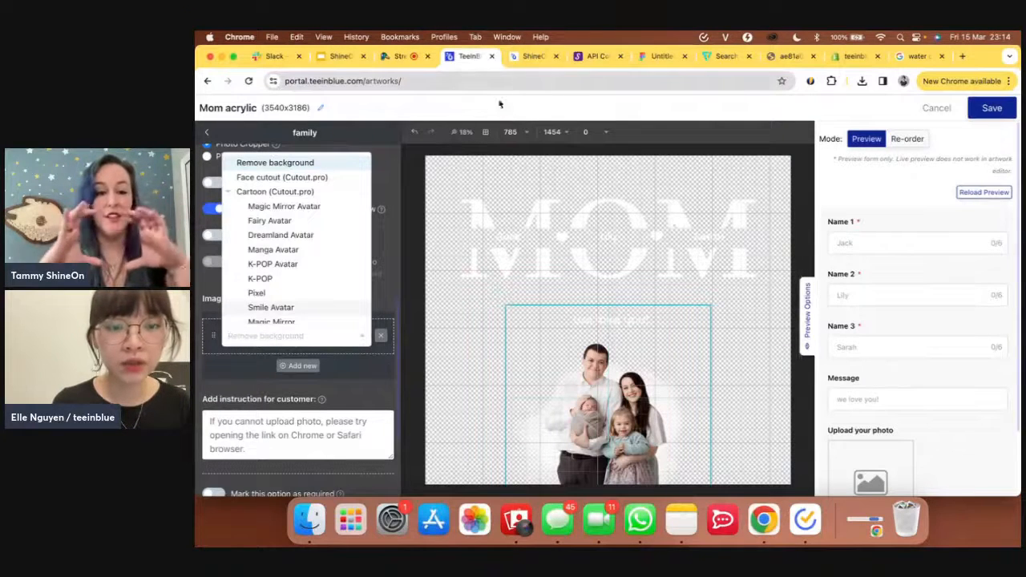
{"action": "left_click", "coordinate": [347, 377]}
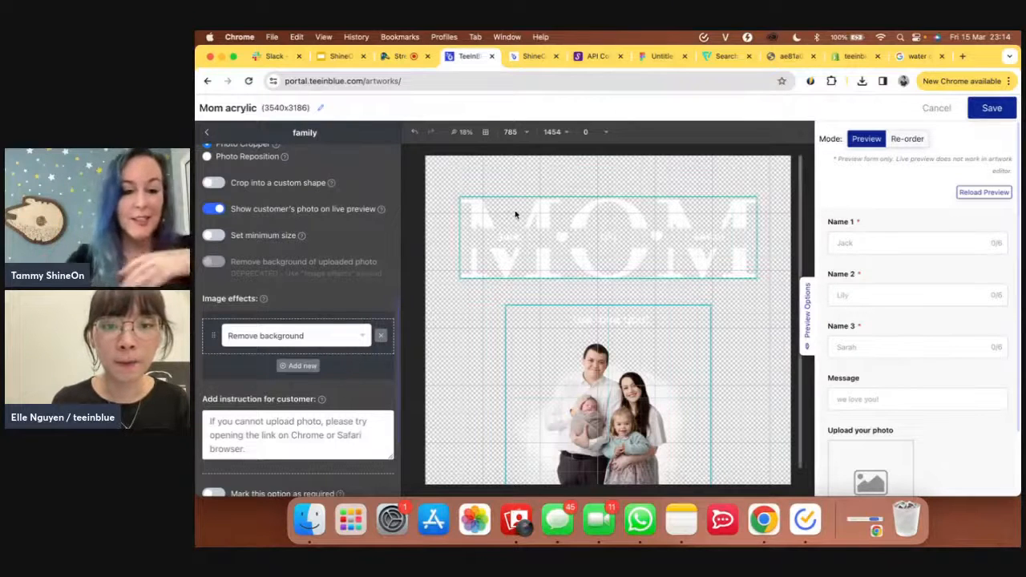
- Load portal.teeinblue.com in a new tab, then recheck the artwork's image effect options
{"action": "left_click", "coordinate": [964, 57]}
{"action": "type", "text": "po"}
{"action": "key", "text": "Return"}
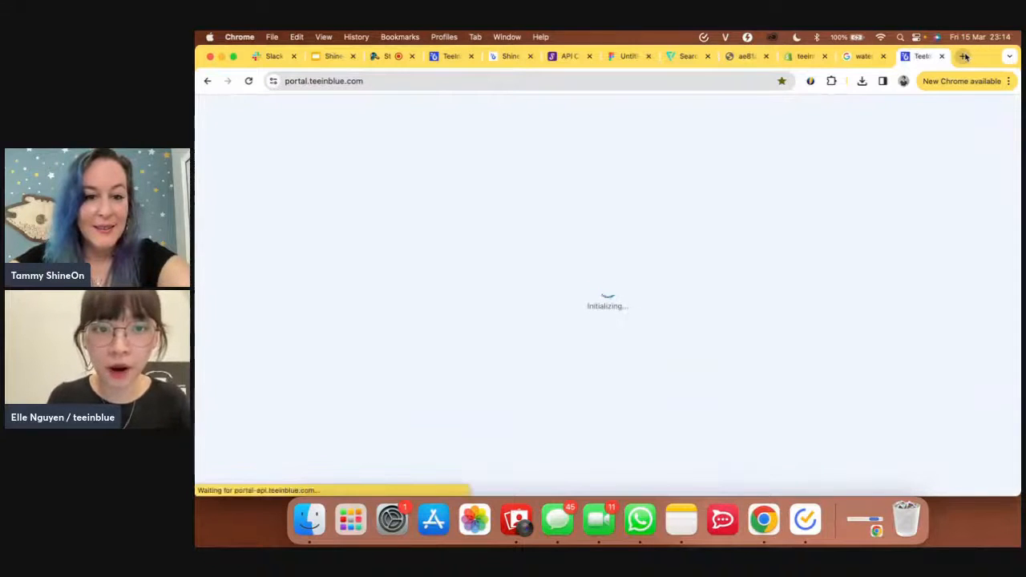
{"action": "left_click", "coordinate": [443, 57]}
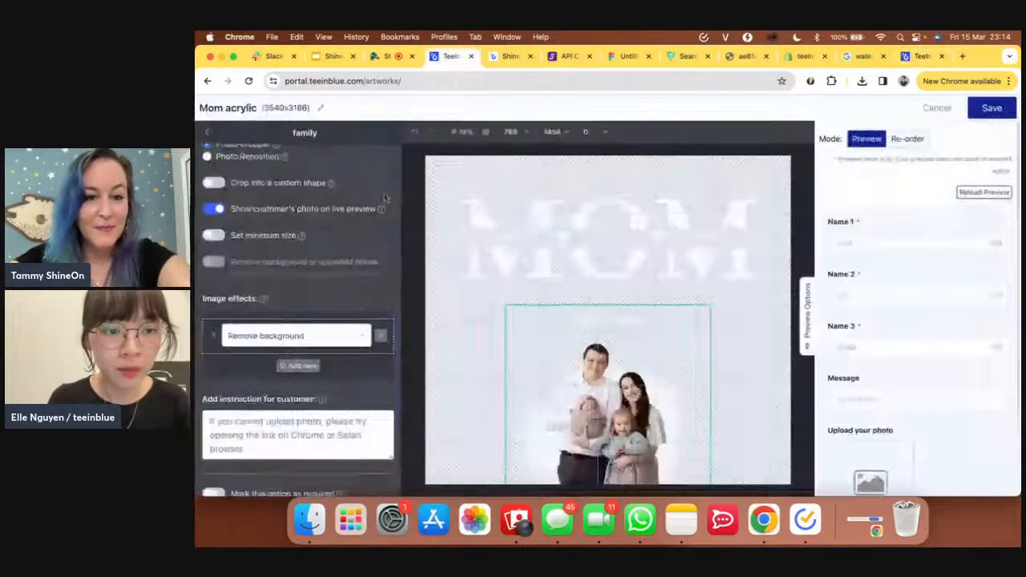
{"action": "left_click", "coordinate": [316, 337]}
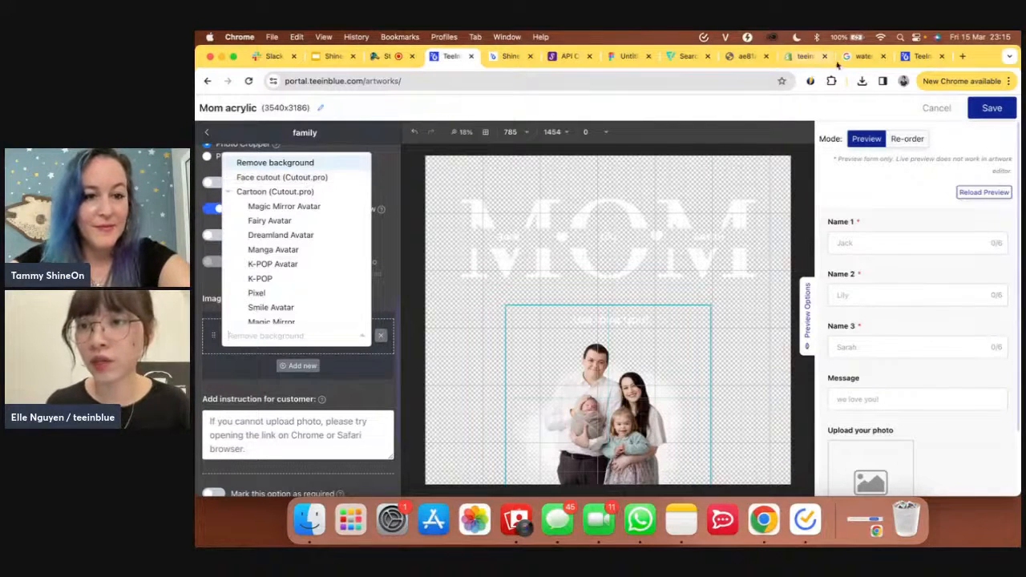
- Navigate to Extras > Extra services in the portal tab
{"action": "left_click", "coordinate": [914, 63]}
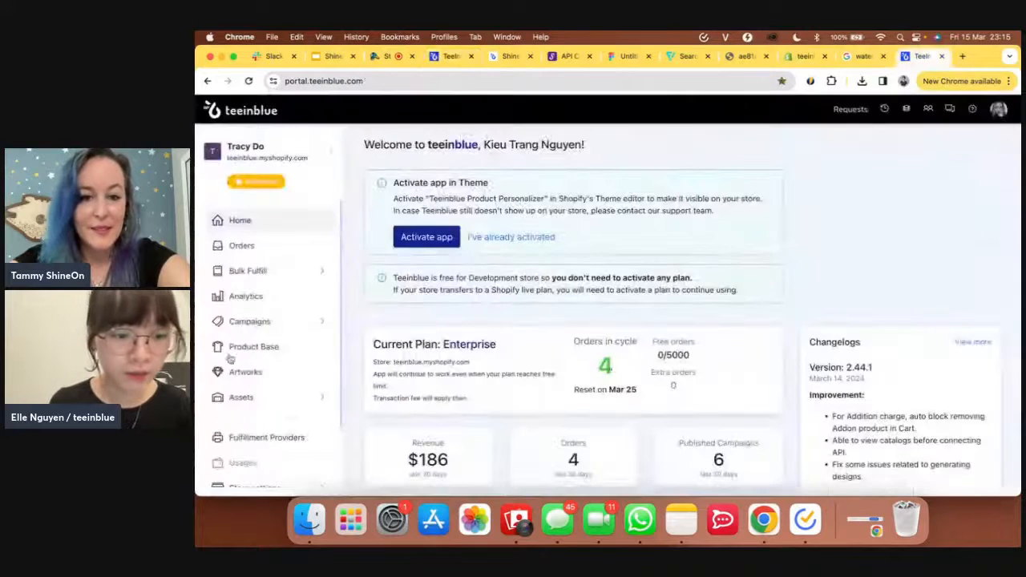
{"action": "scroll", "coordinate": [242, 383], "scroll_direction": "down", "scroll_amount": 2}
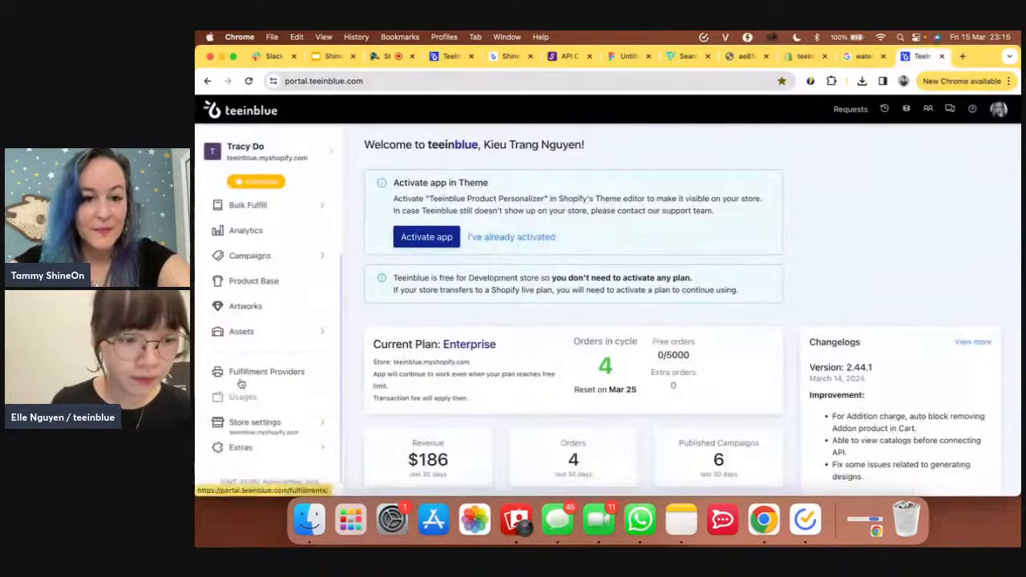
{"action": "left_click", "coordinate": [277, 425]}
{"action": "scroll", "coordinate": [279, 429], "scroll_direction": "down", "scroll_amount": 2}
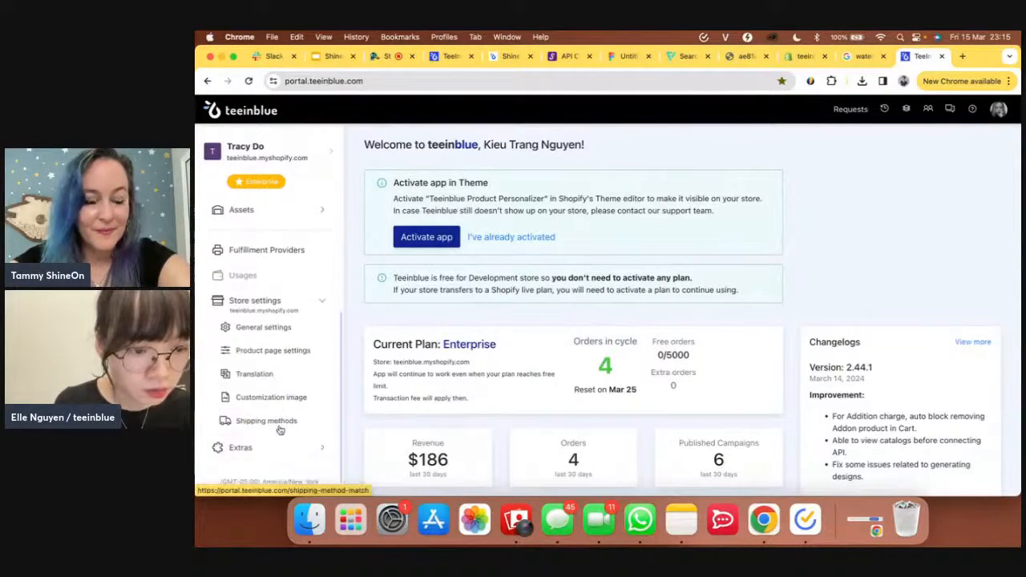
{"action": "left_click", "coordinate": [273, 462]}
{"action": "scroll", "coordinate": [273, 453], "scroll_direction": "down", "scroll_amount": 1}
{"action": "scroll", "coordinate": [273, 451], "scroll_direction": "down", "scroll_amount": 1}
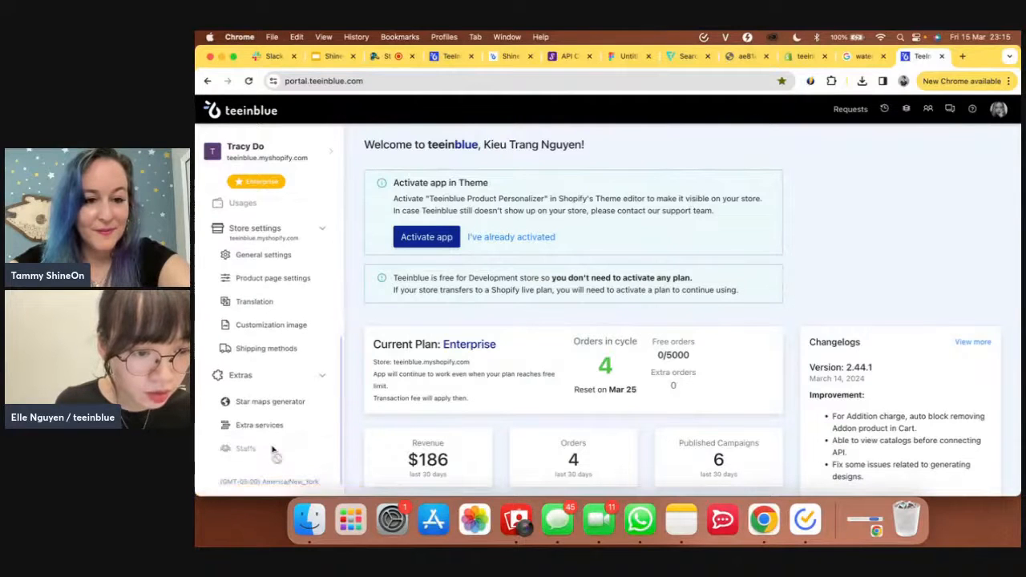
{"action": "left_click", "coordinate": [251, 427]}
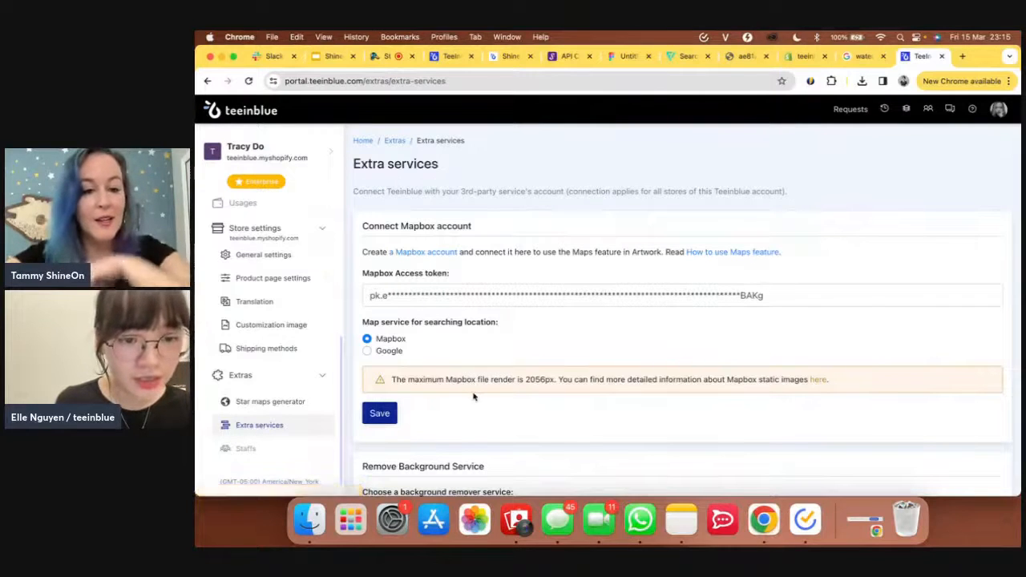
- Review the background remover services, then return to the Mom acrylic editor tab
{"action": "scroll", "coordinate": [474, 395], "scroll_direction": "down", "scroll_amount": 2}
{"action": "scroll", "coordinate": [474, 395], "scroll_direction": "down", "scroll_amount": 3}
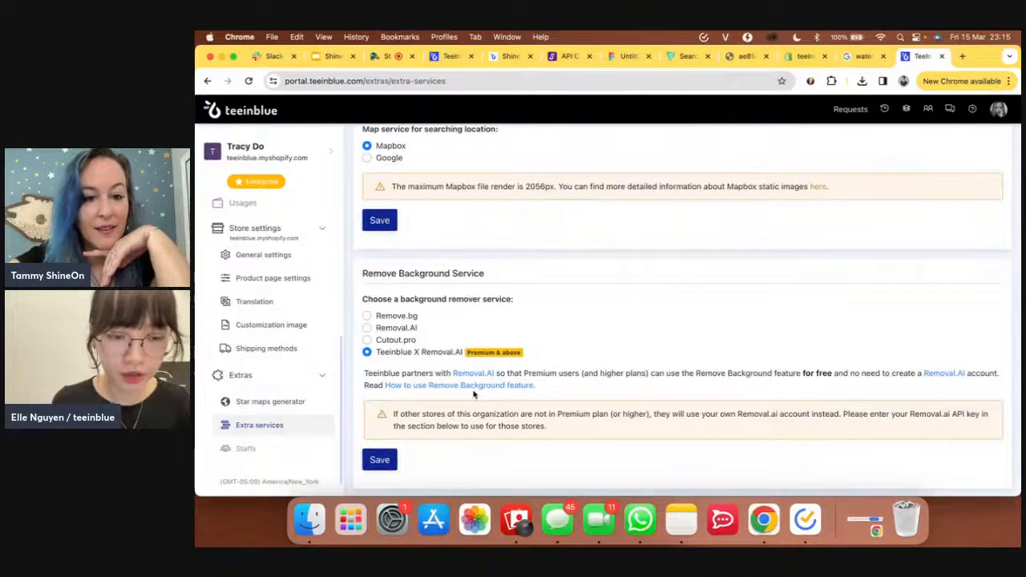
{"action": "scroll", "coordinate": [474, 393], "scroll_direction": "down", "scroll_amount": 2}
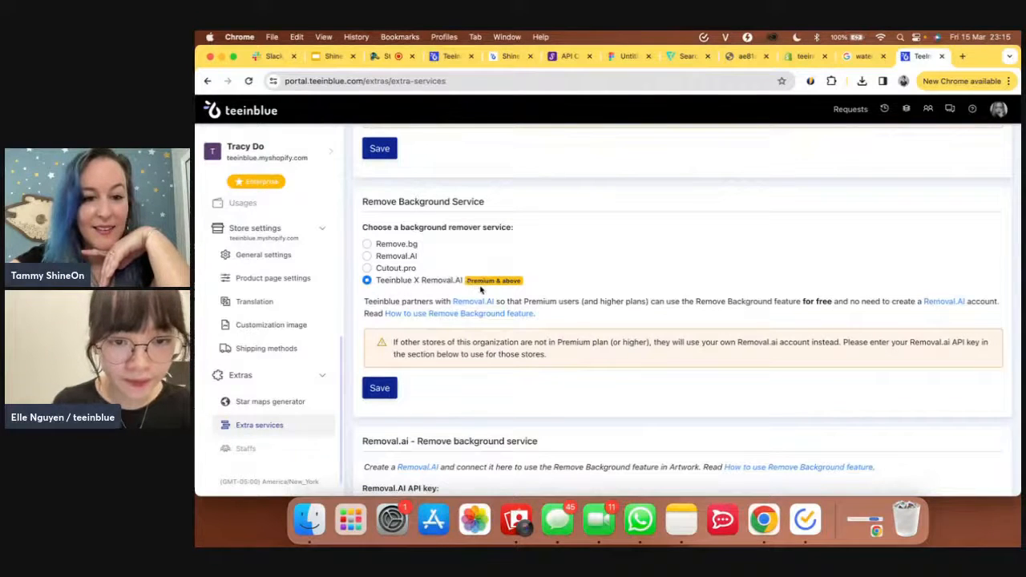
{"action": "scroll", "coordinate": [481, 337], "scroll_direction": "down", "scroll_amount": 2}
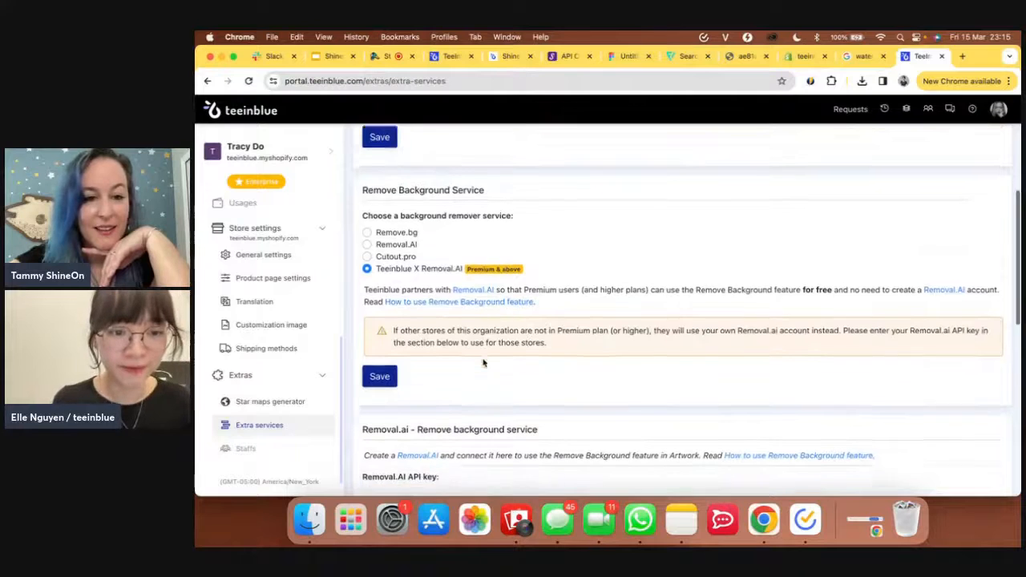
{"action": "scroll", "coordinate": [483, 364], "scroll_direction": "down", "scroll_amount": 7}
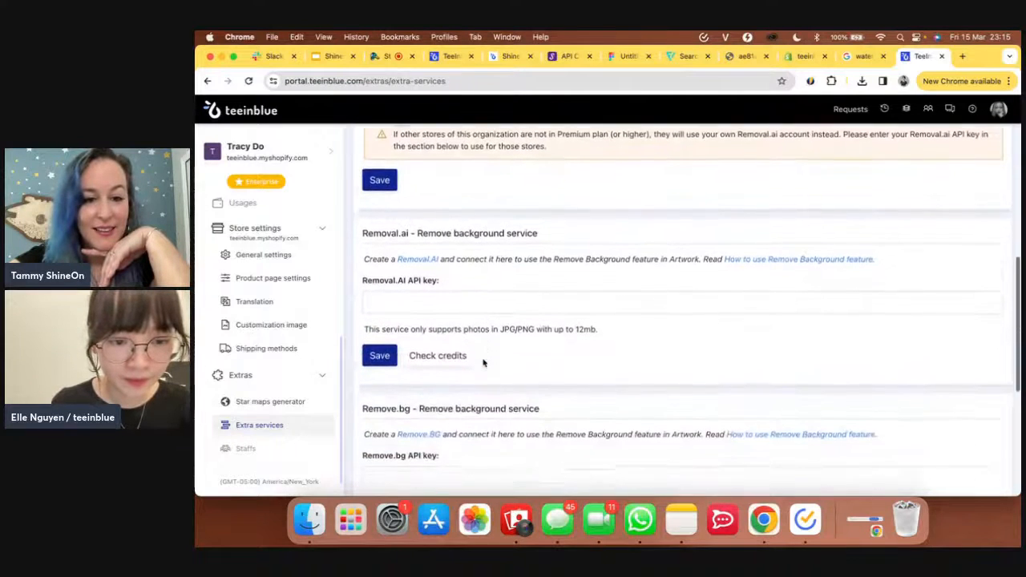
{"action": "scroll", "coordinate": [483, 363], "scroll_direction": "down", "scroll_amount": 6}
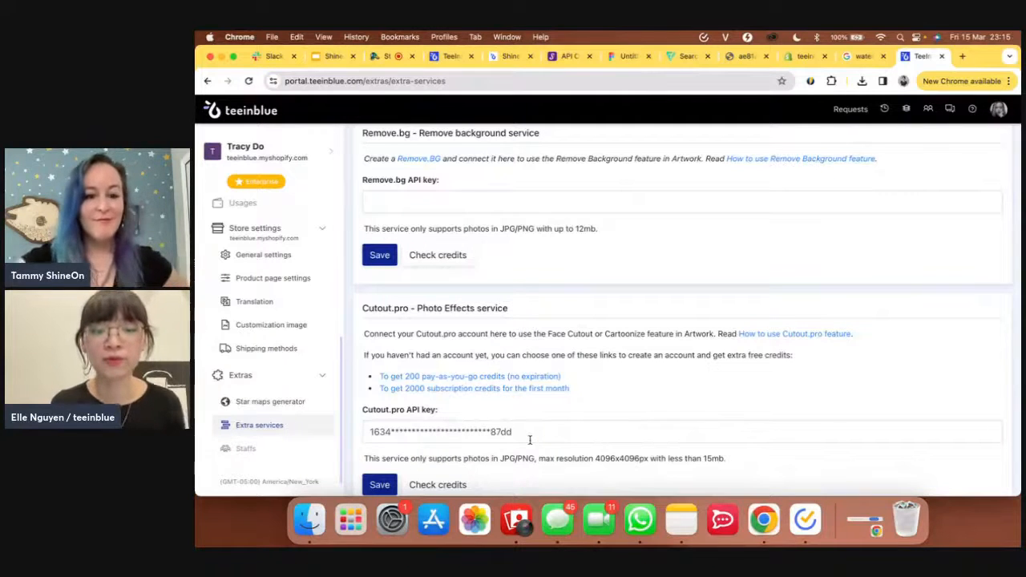
{"action": "scroll", "coordinate": [530, 440], "scroll_direction": "down", "scroll_amount": 2}
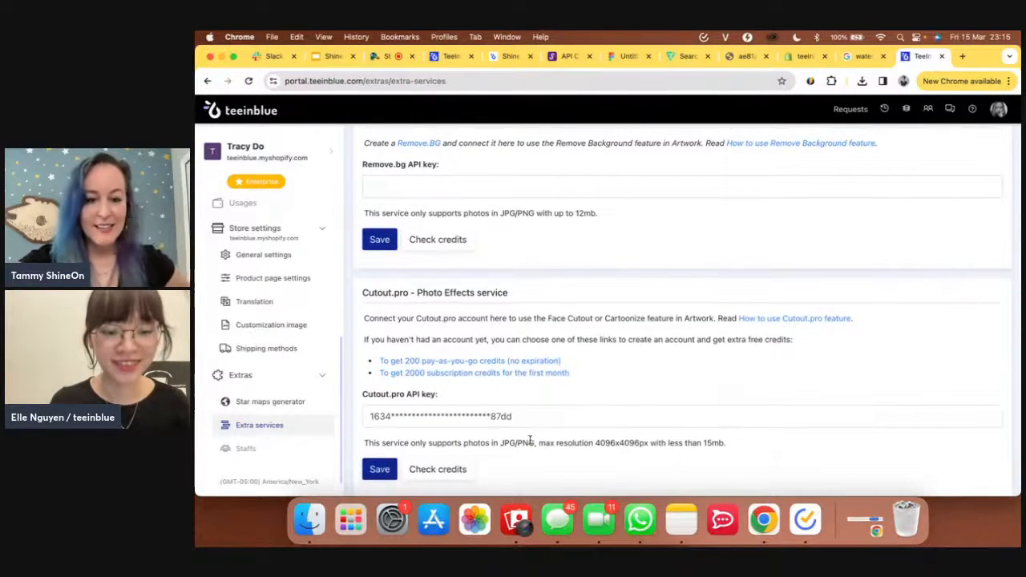
{"action": "left_click", "coordinate": [449, 64]}
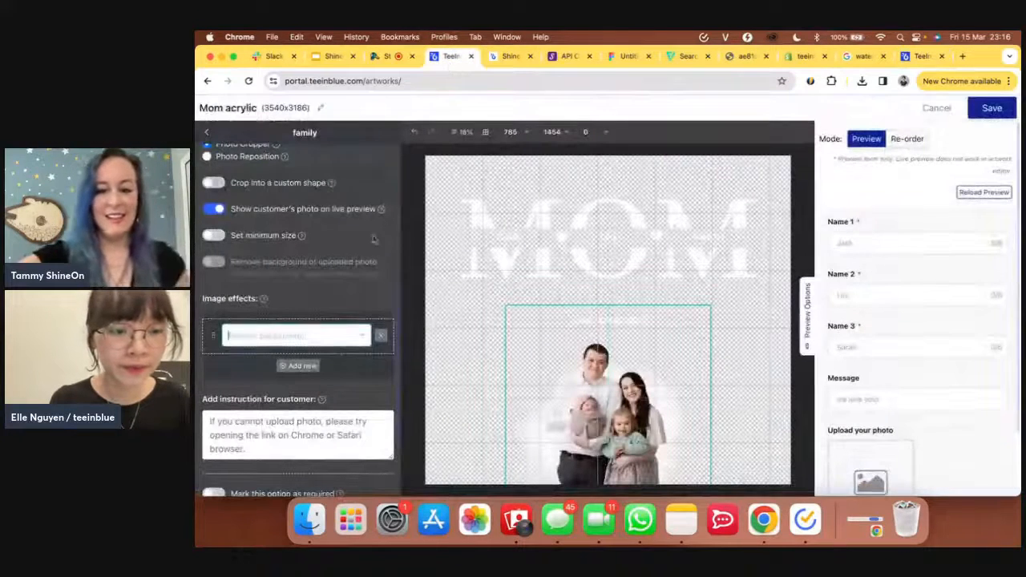
- Keep Remove background as the photo effect and go back to the Default template's layer list
{"action": "left_click", "coordinate": [318, 335]}
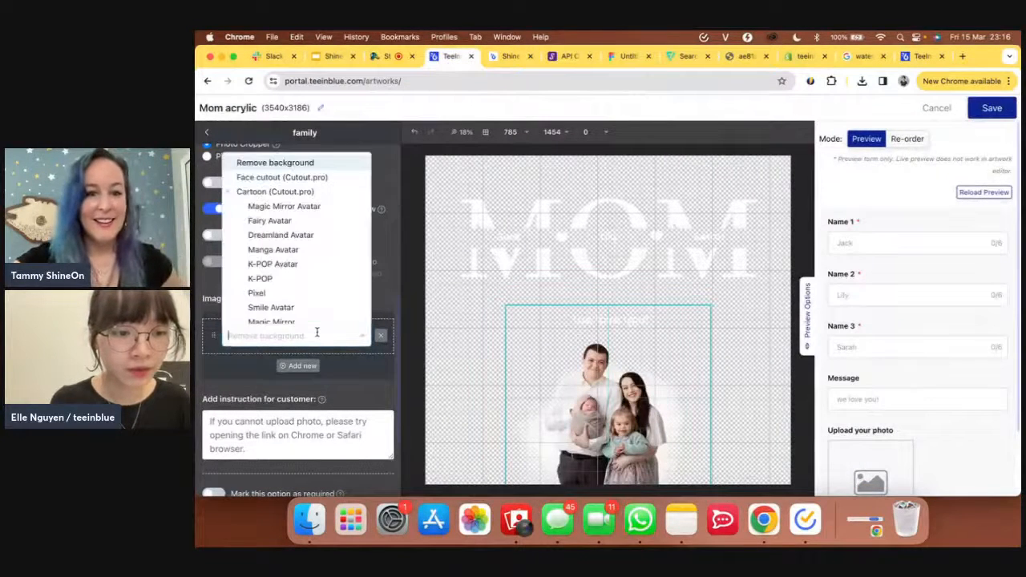
{"action": "left_click", "coordinate": [321, 164]}
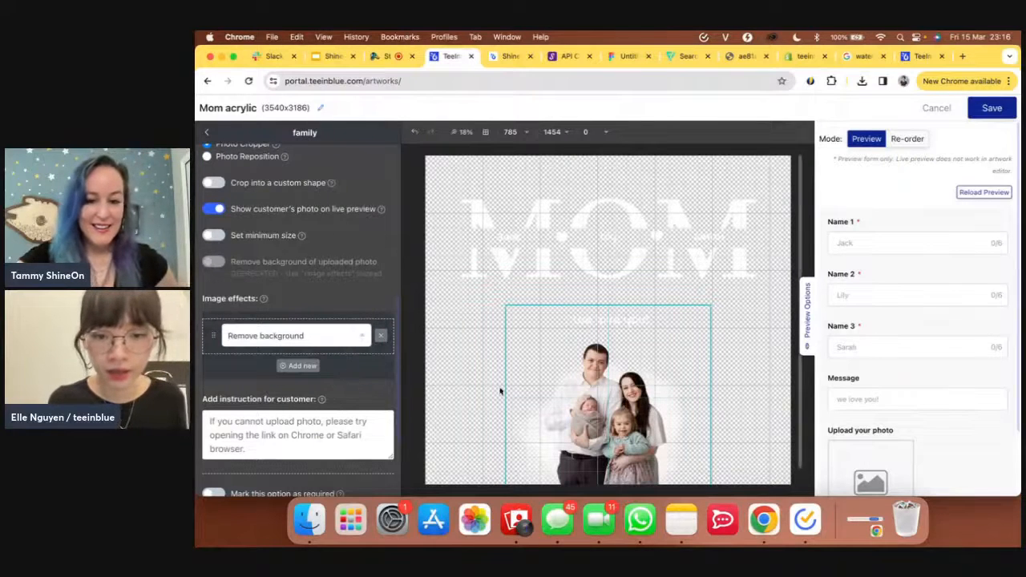
{"action": "scroll", "coordinate": [314, 288], "scroll_direction": "down", "scroll_amount": 3}
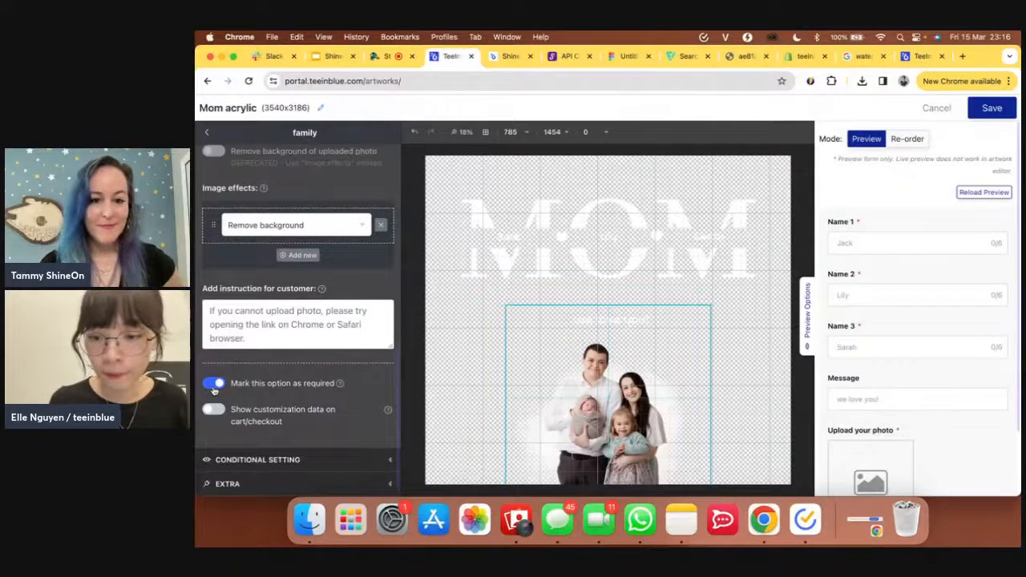
{"action": "scroll", "coordinate": [870, 414], "scroll_direction": "down", "scroll_amount": 2}
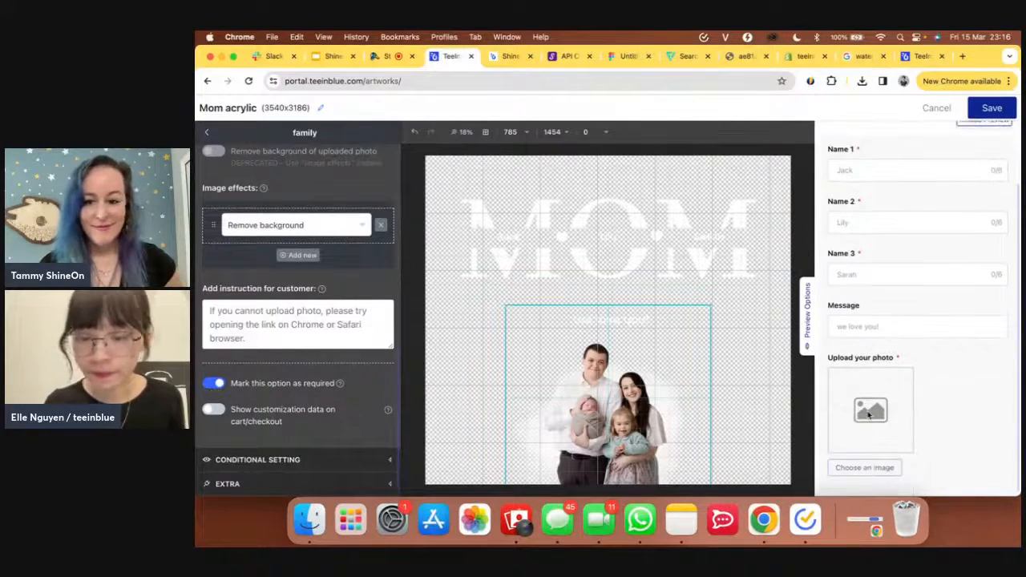
{"action": "left_click", "coordinate": [206, 131]}
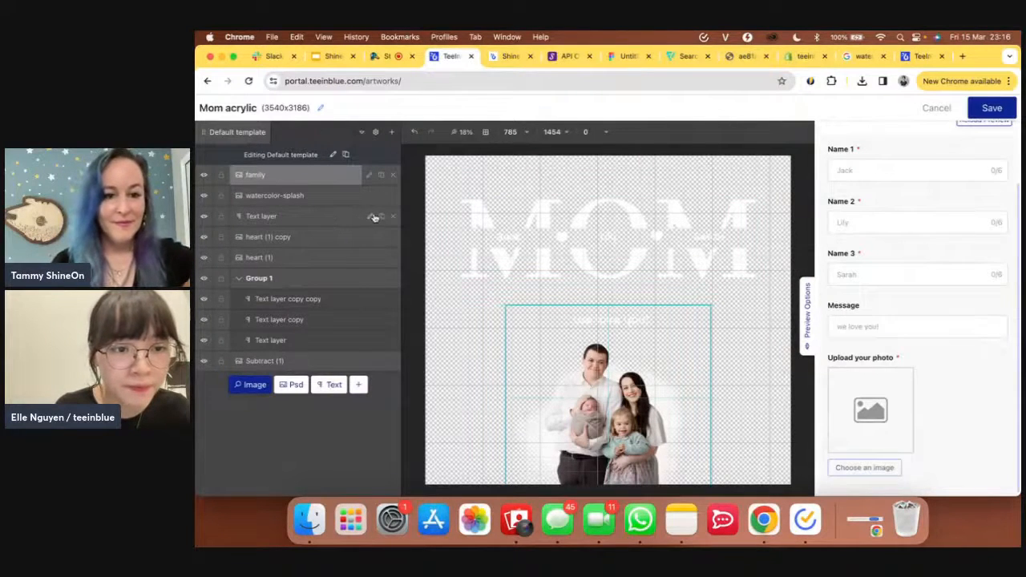
- Let customers change the message text layer's colour in its personalization settings
{"action": "left_click", "coordinate": [371, 217]}
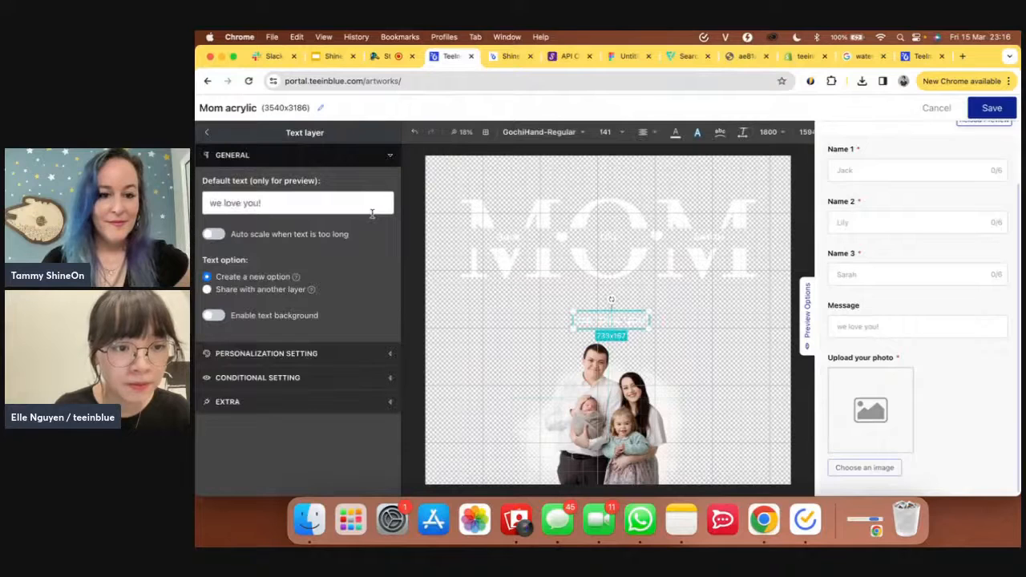
{"action": "left_click", "coordinate": [350, 358]}
{"action": "scroll", "coordinate": [351, 358], "scroll_direction": "down", "scroll_amount": 5}
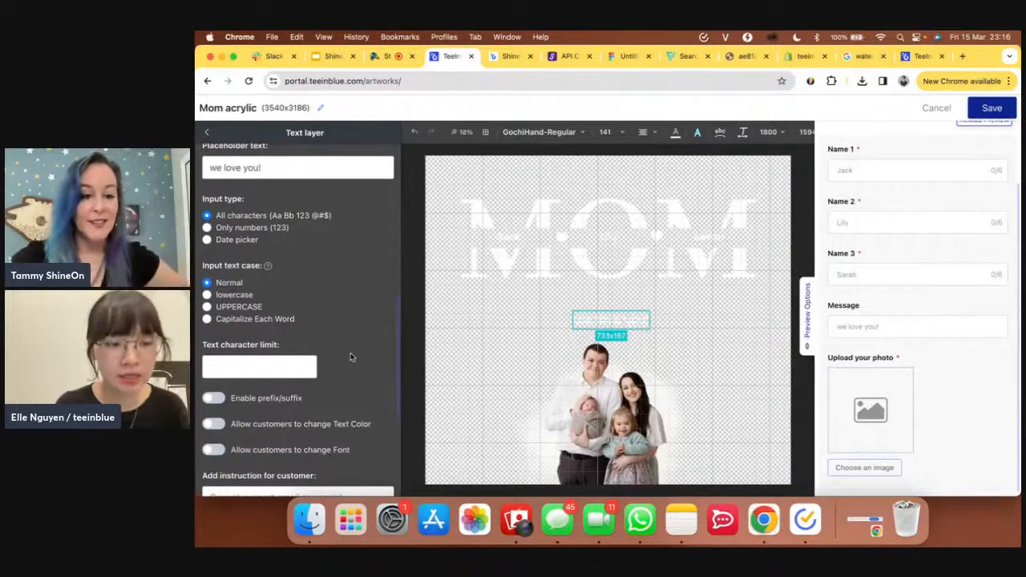
{"action": "scroll", "coordinate": [351, 357], "scroll_direction": "down", "scroll_amount": 2}
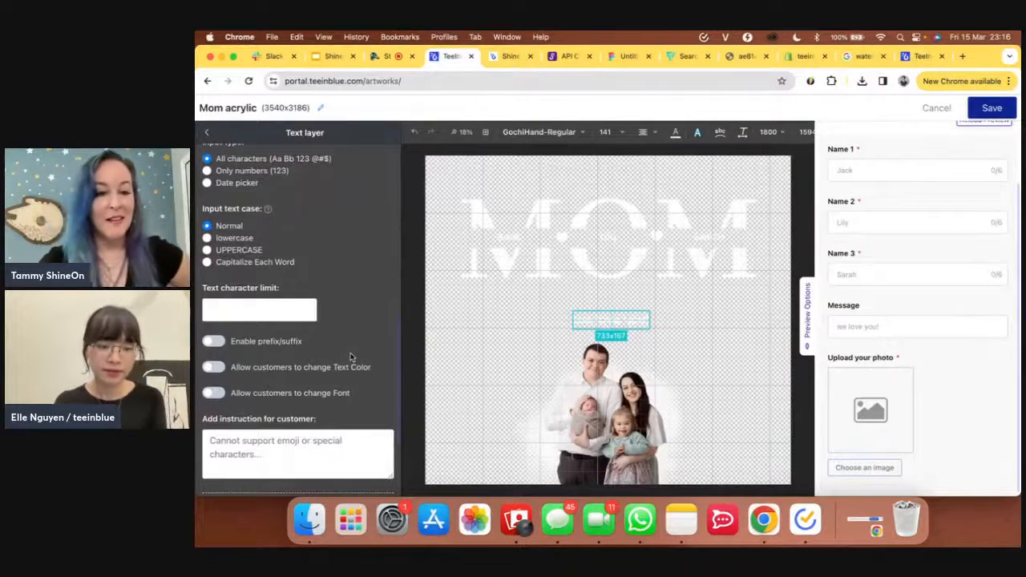
{"action": "left_click", "coordinate": [215, 367]}
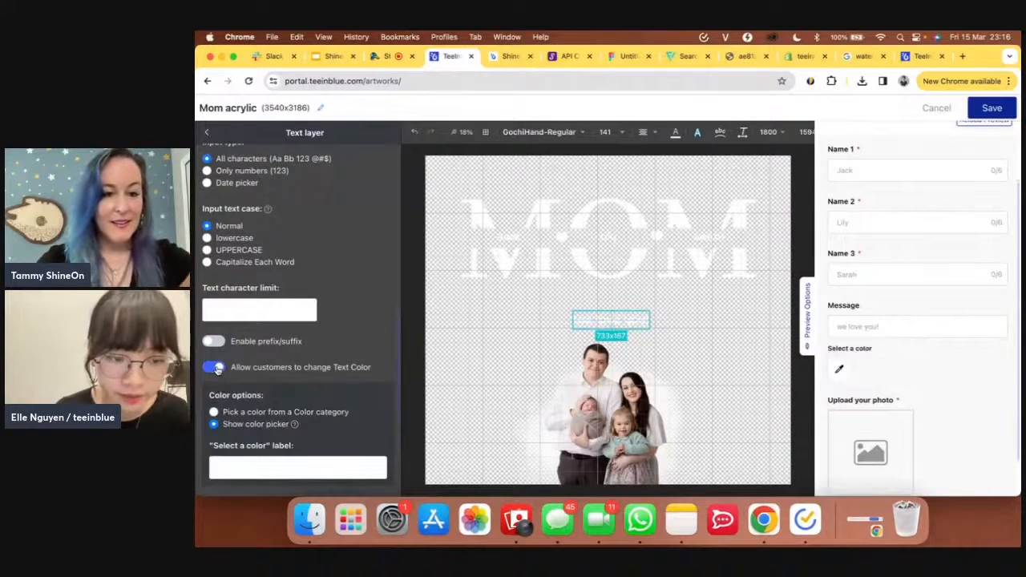
{"action": "scroll", "coordinate": [217, 369], "scroll_direction": "down", "scroll_amount": 2}
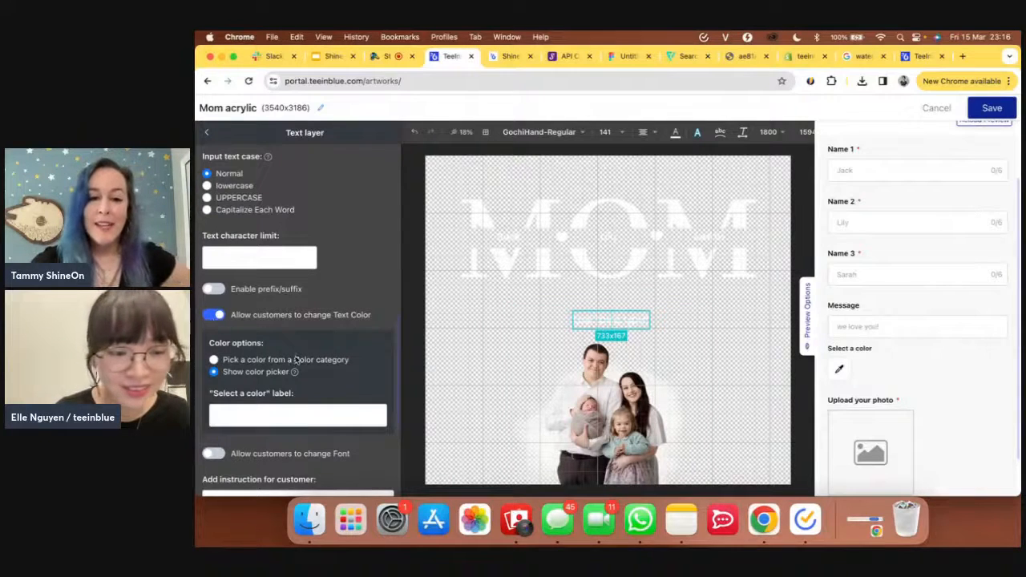
{"action": "scroll", "coordinate": [217, 337], "scroll_direction": "down", "scroll_amount": 2}
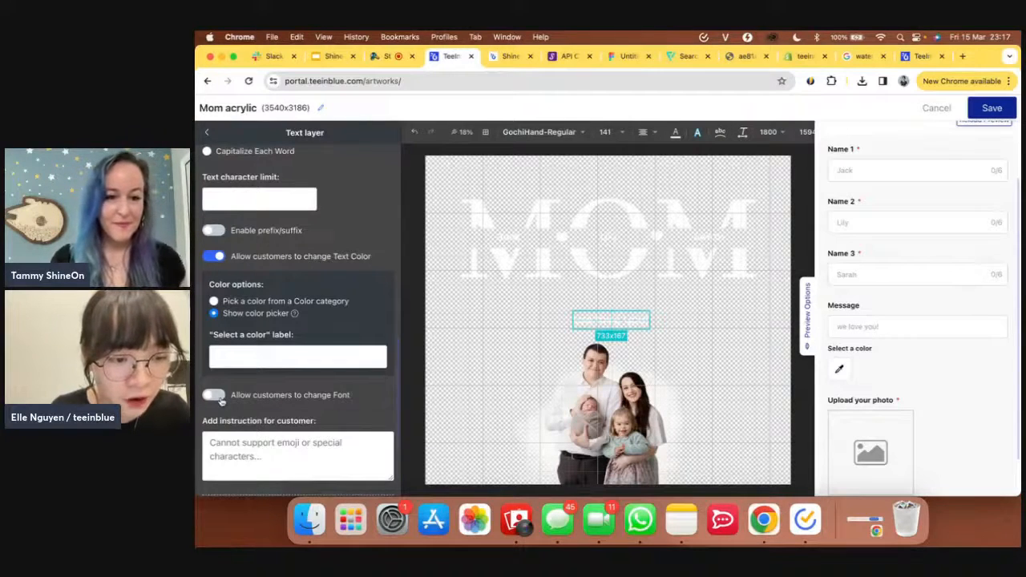
- Let customers change the message font, confirming the current font is GochiHand-Regular
{"action": "left_click", "coordinate": [215, 395]}
{"action": "scroll", "coordinate": [277, 415], "scroll_direction": "down", "scroll_amount": 2}
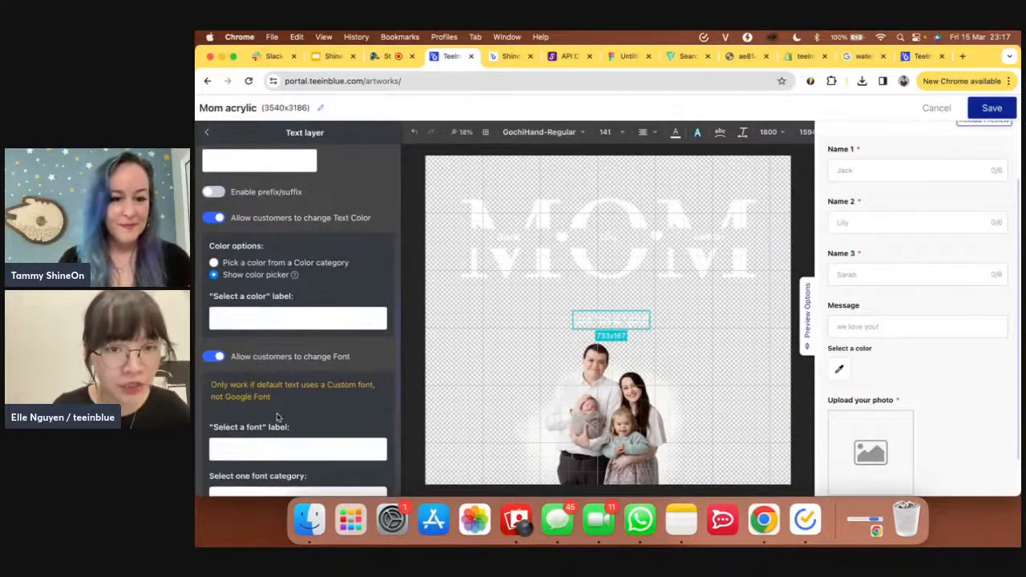
{"action": "left_click", "coordinate": [572, 139]}
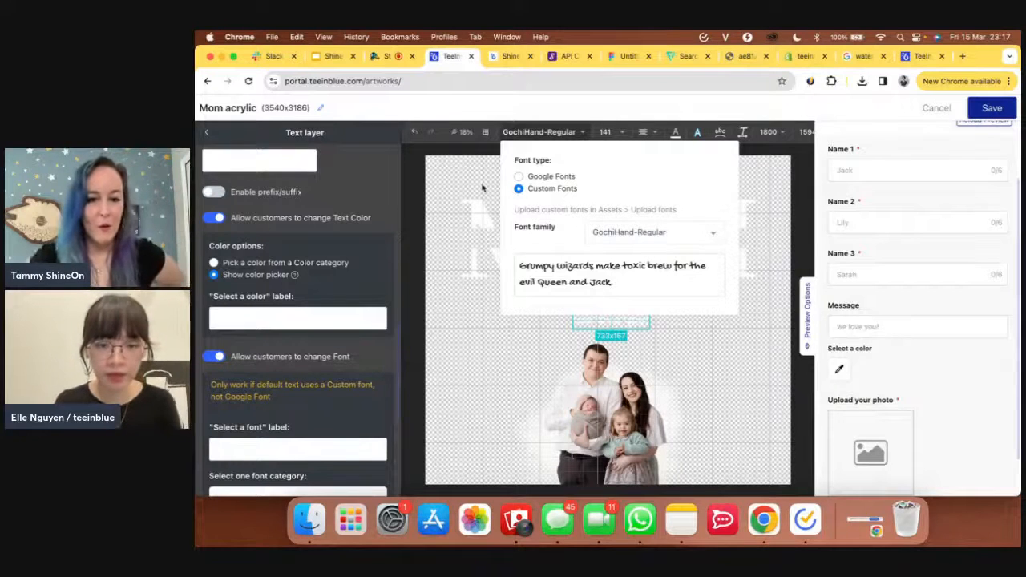
{"action": "left_click", "coordinate": [373, 369]}
{"action": "scroll", "coordinate": [373, 369], "scroll_direction": "down", "scroll_amount": 2}
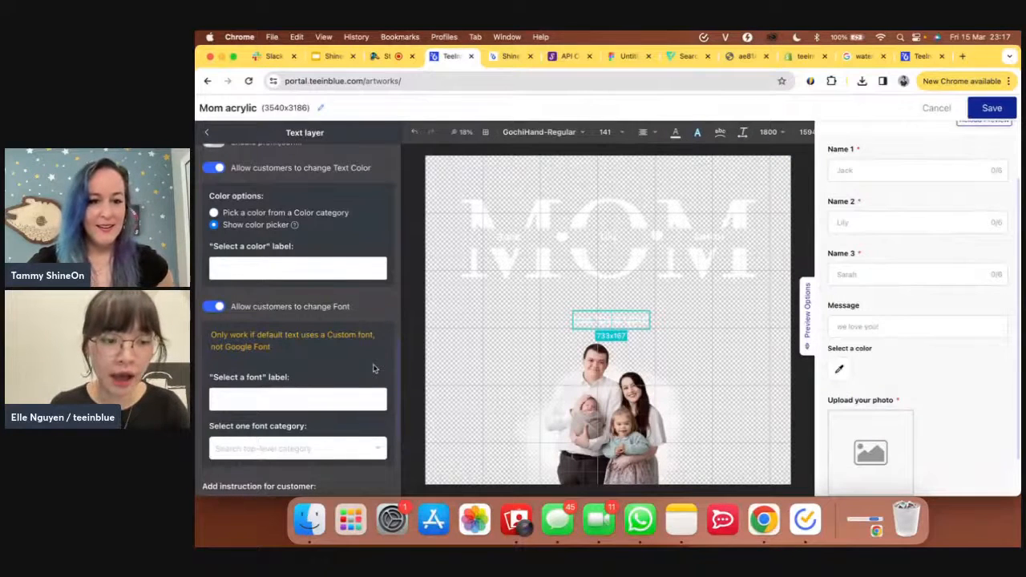
{"action": "scroll", "coordinate": [373, 369], "scroll_direction": "down", "scroll_amount": 1}
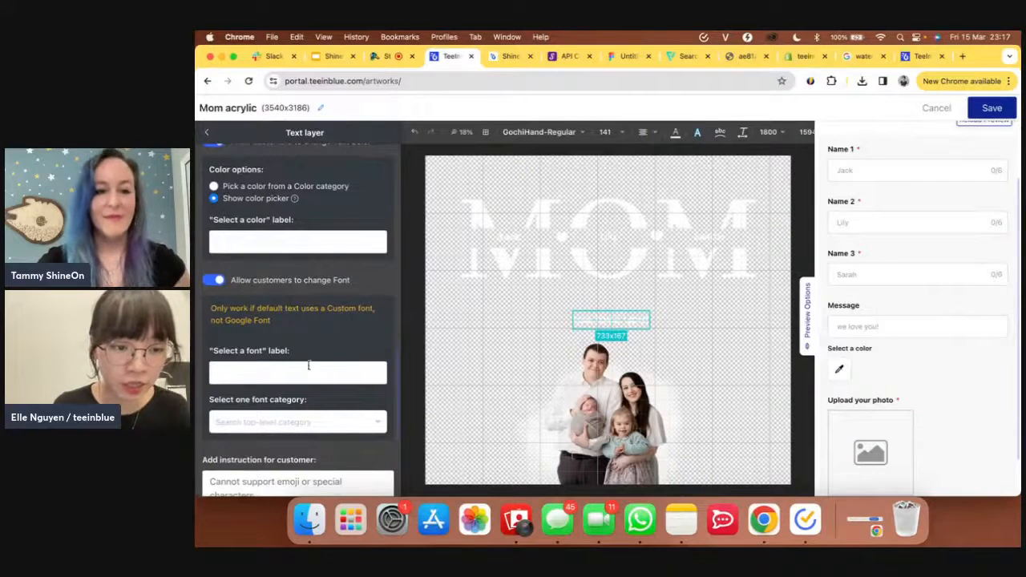
- Review the uploaded custom fonts under Assets, then view the storefront's MOM acrylic plaque page
{"action": "left_click", "coordinate": [921, 57]}
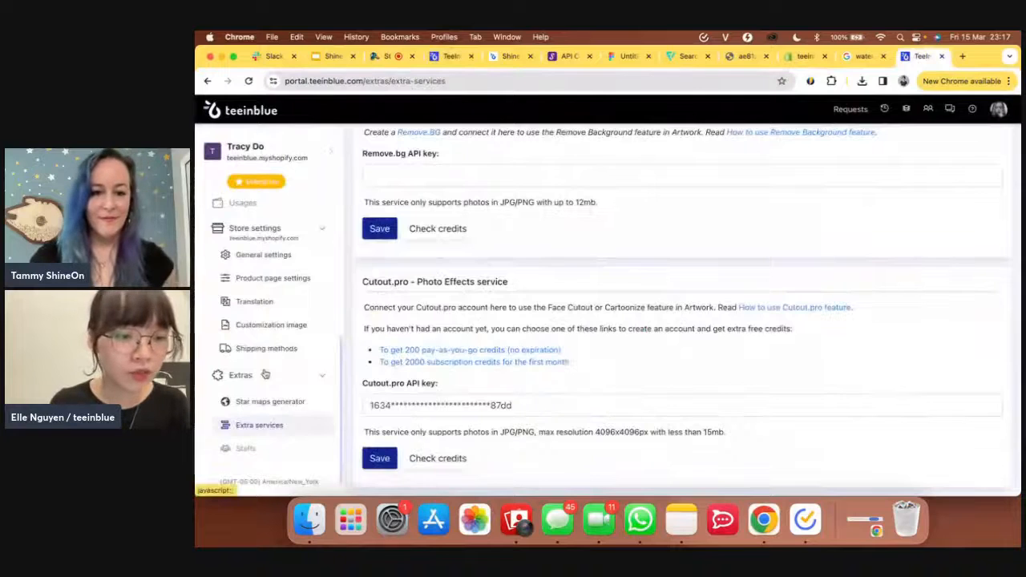
{"action": "scroll", "coordinate": [264, 371], "scroll_direction": "up", "scroll_amount": 5}
{"action": "scroll", "coordinate": [265, 371], "scroll_direction": "up", "scroll_amount": 2}
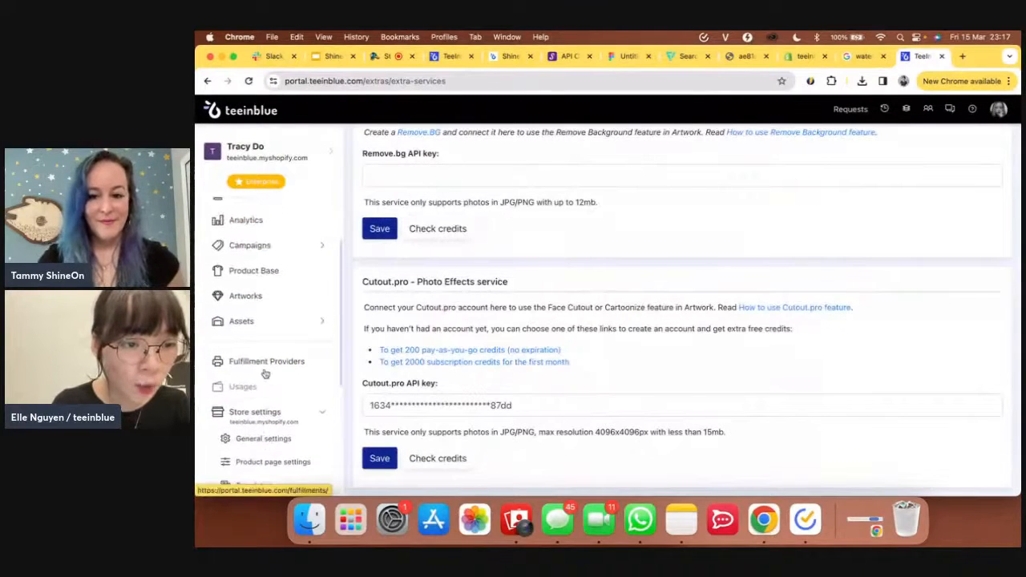
{"action": "left_click", "coordinate": [237, 322]}
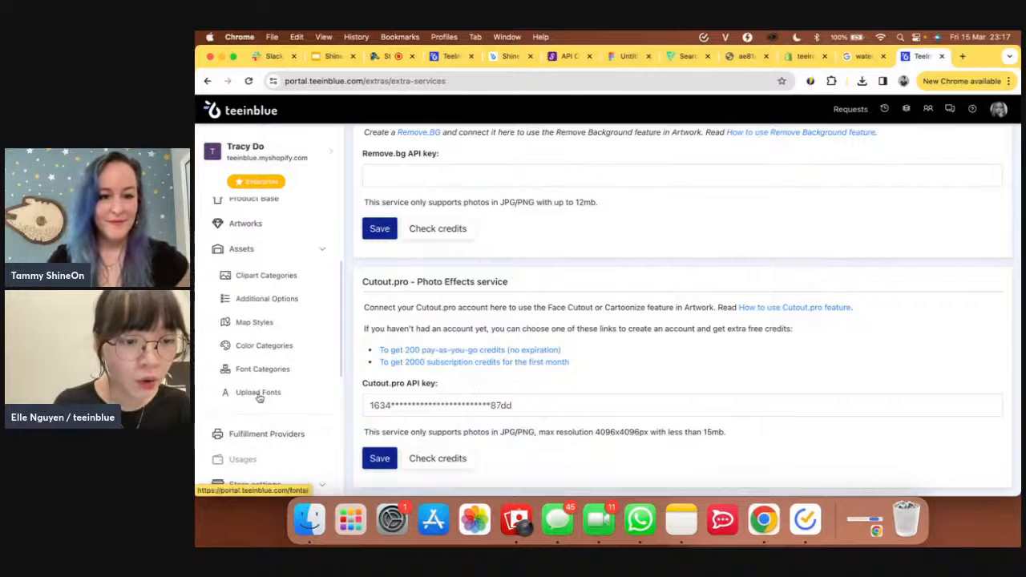
{"action": "left_click", "coordinate": [259, 392]}
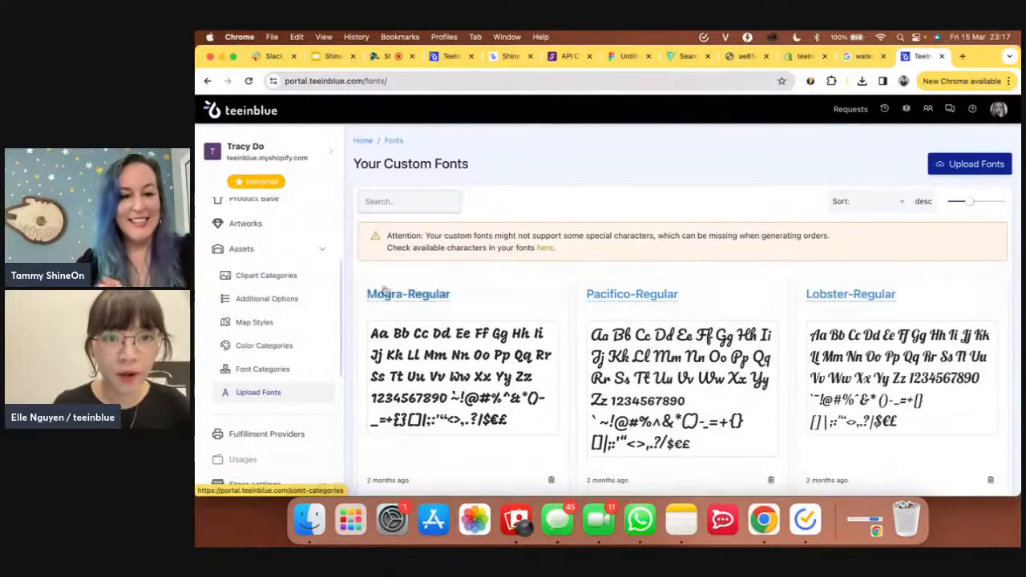
{"action": "left_click", "coordinate": [500, 63]}
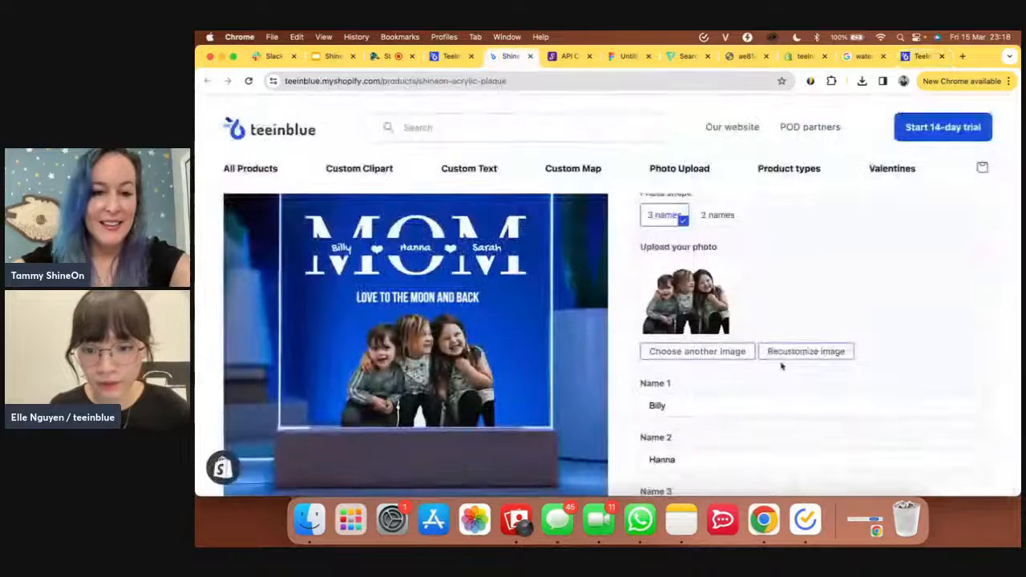
{"action": "scroll", "coordinate": [781, 362], "scroll_direction": "down", "scroll_amount": 5}
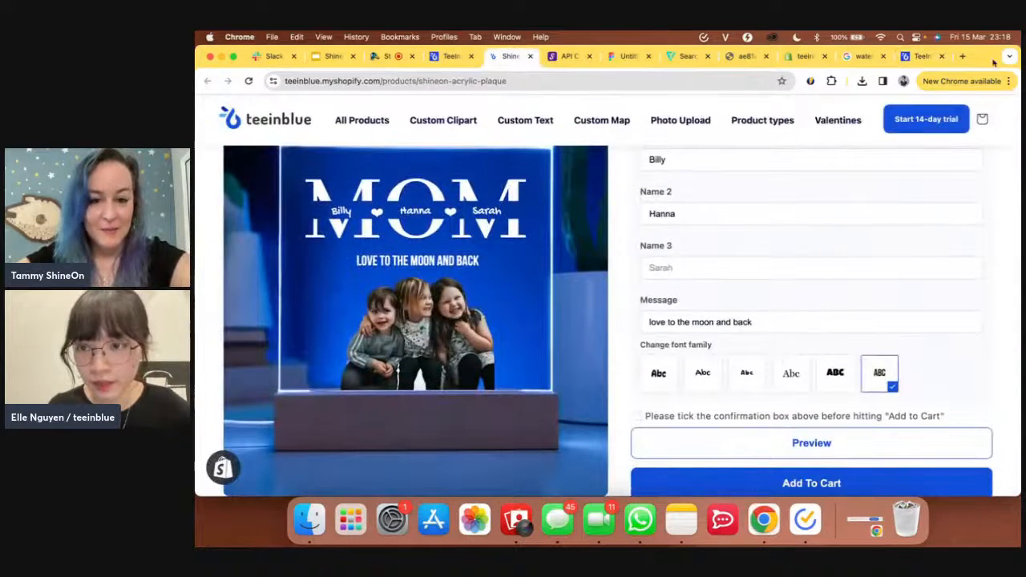
- Create a font category named 'Mom acrylic' displayed as Thumbnail Images
{"action": "left_click", "coordinate": [918, 57]}
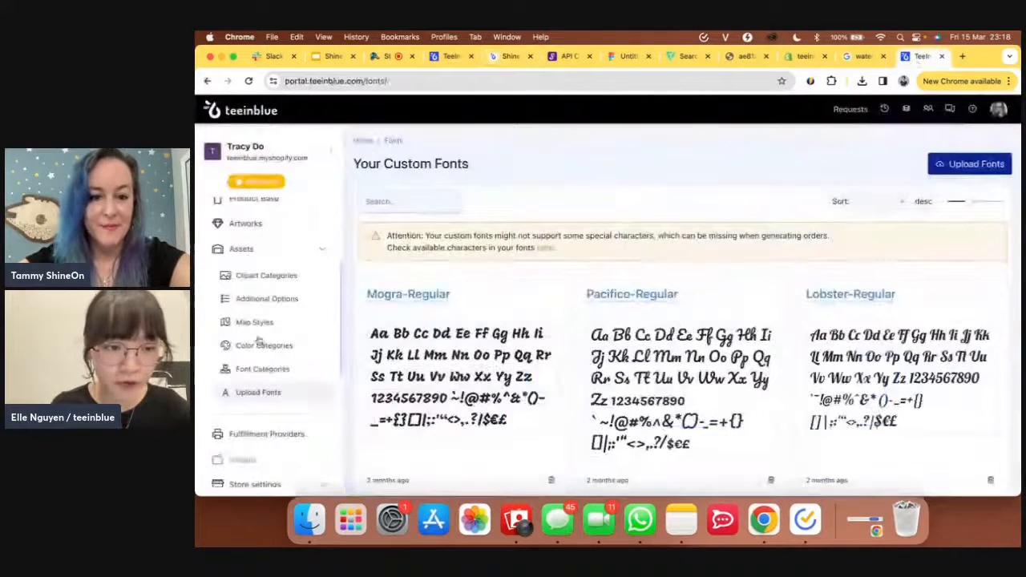
{"action": "left_click", "coordinate": [265, 369]}
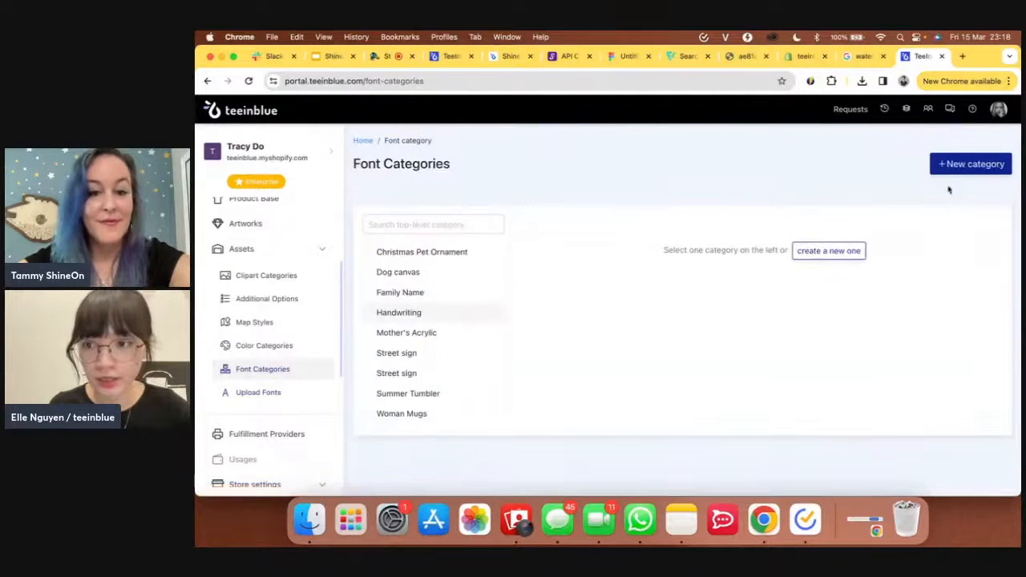
{"action": "left_click", "coordinate": [968, 169]}
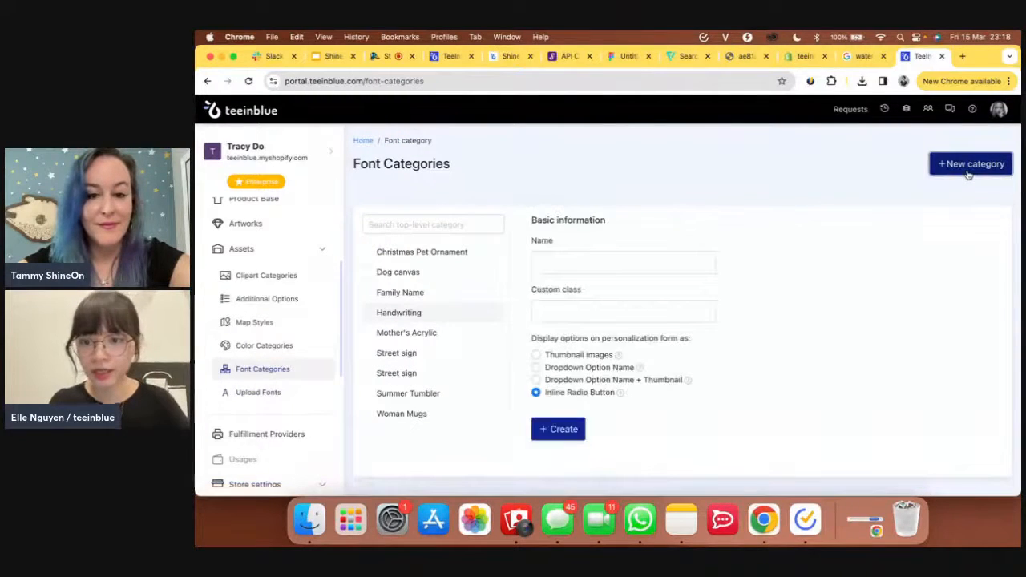
{"action": "left_click", "coordinate": [672, 255]}
{"action": "type", "text": "Mom ac"}
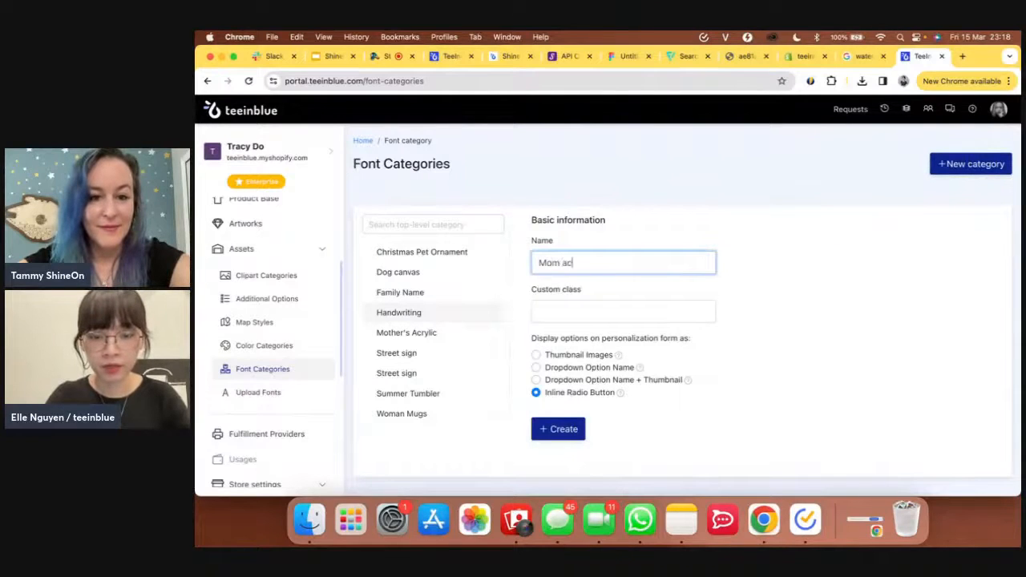
{"action": "type", "text": "rylic"}
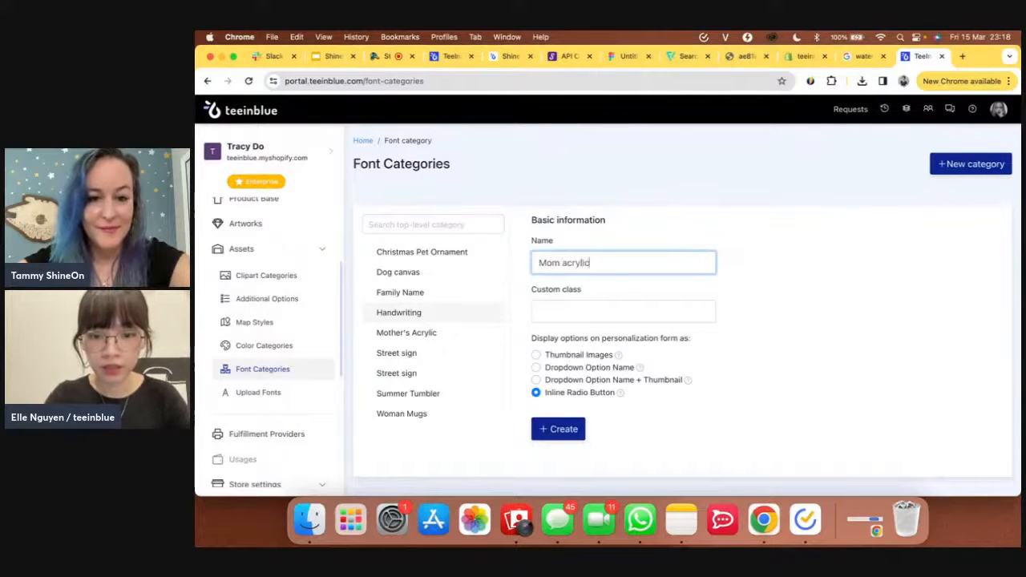
{"action": "left_click", "coordinate": [552, 358]}
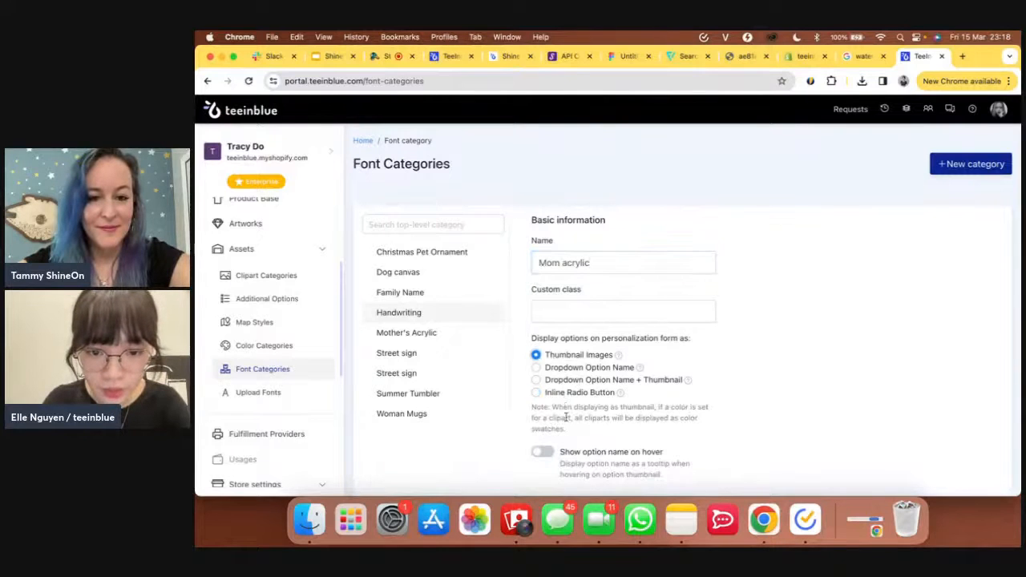
{"action": "left_click", "coordinate": [510, 56]}
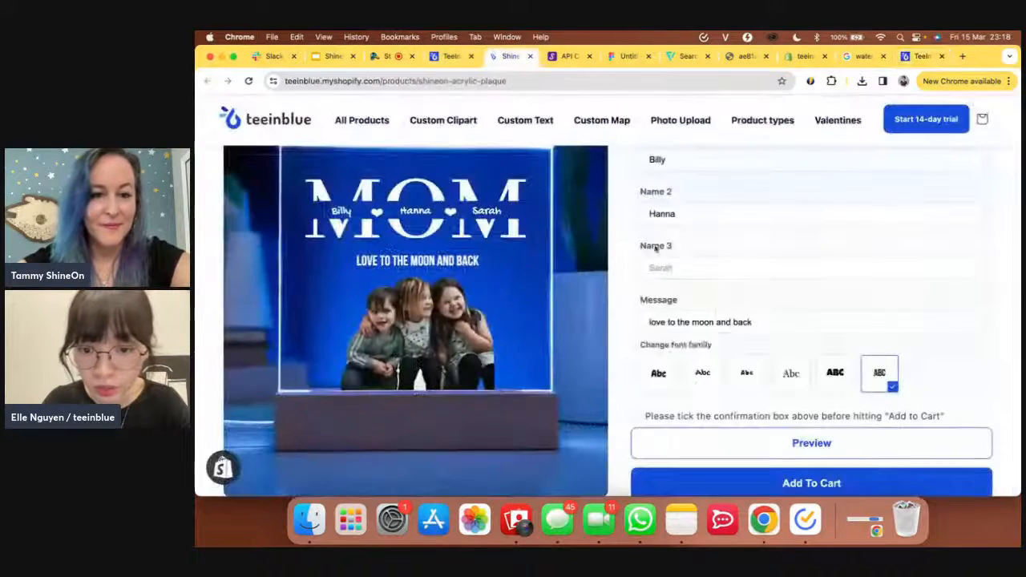
{"action": "left_click", "coordinate": [922, 56]}
{"action": "scroll", "coordinate": [756, 388], "scroll_direction": "down", "scroll_amount": 2}
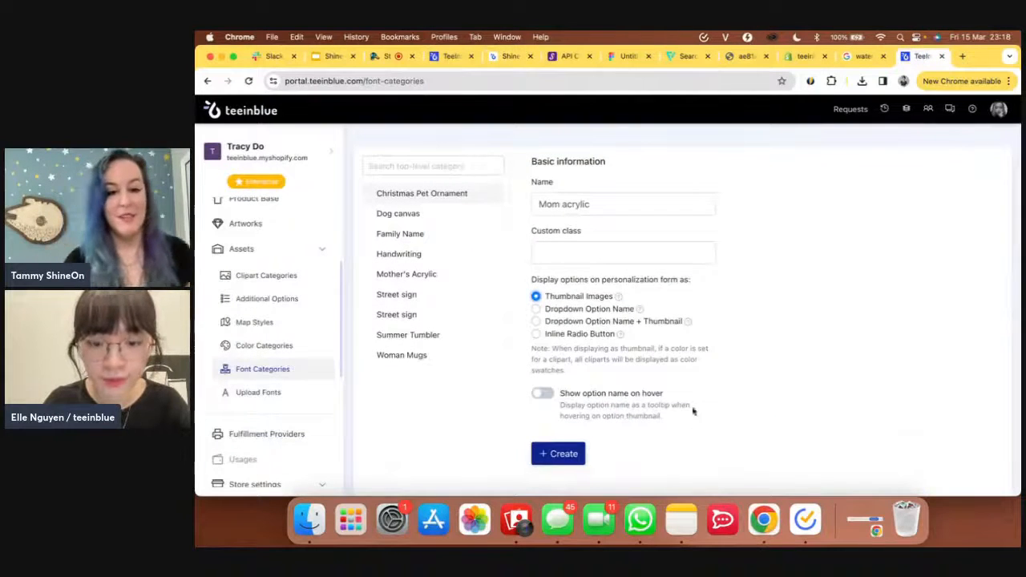
{"action": "left_click", "coordinate": [581, 455]}
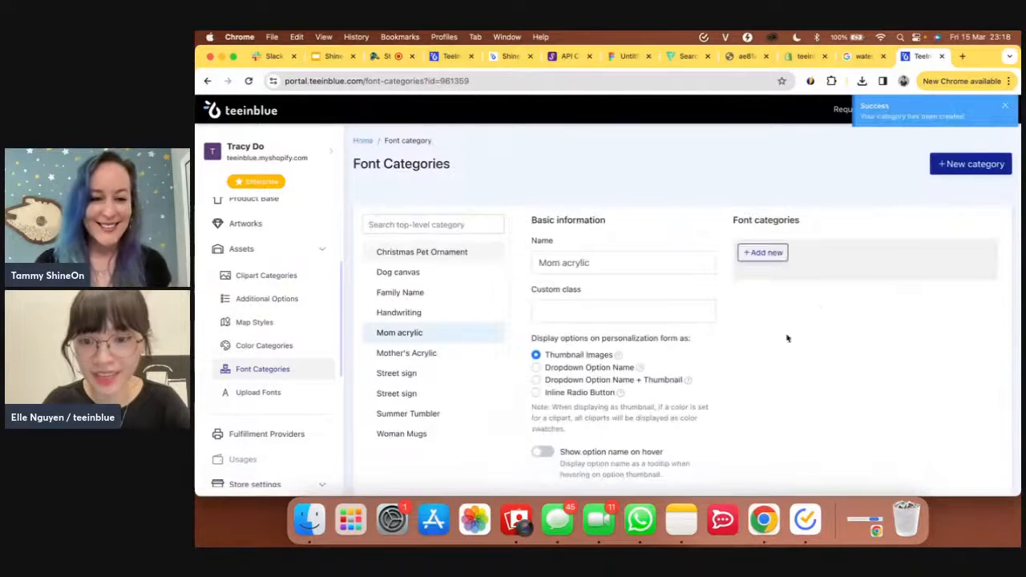
- Add GochiHand-Regular to the Mom acrylic font category by searching 'gochi'
{"action": "left_click", "coordinate": [774, 255]}
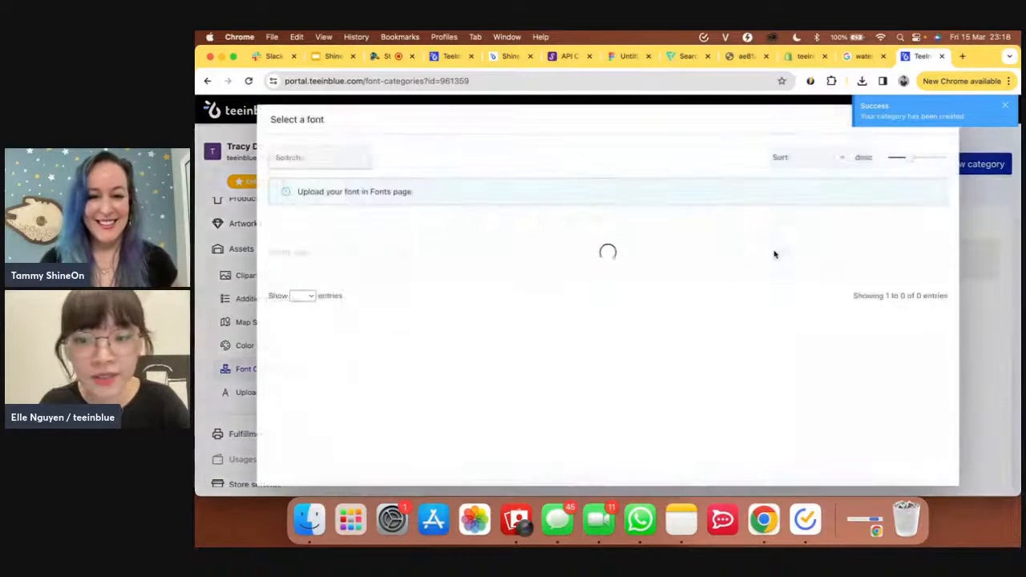
{"action": "left_click", "coordinate": [295, 158]}
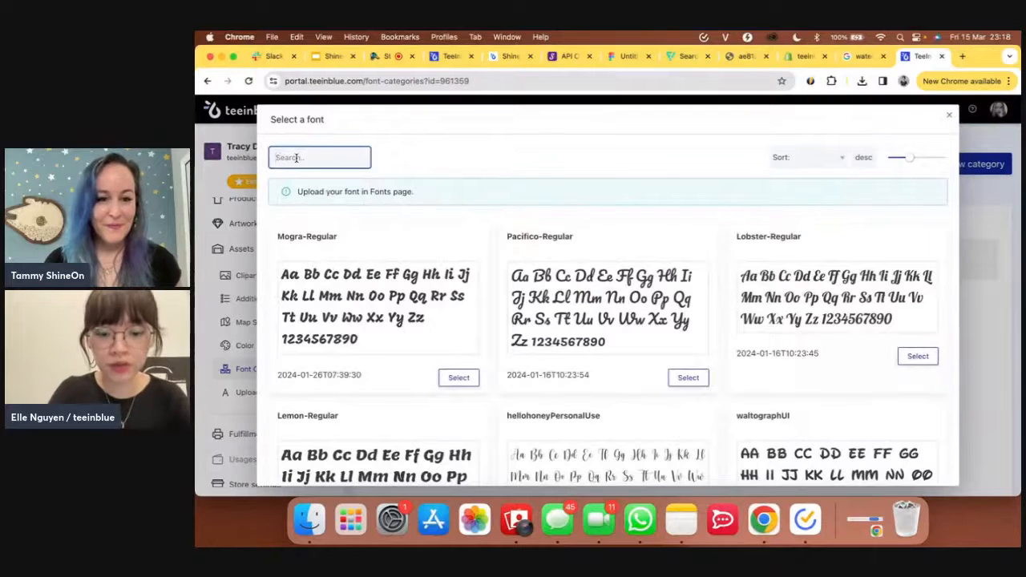
{"action": "type", "text": "gochi"}
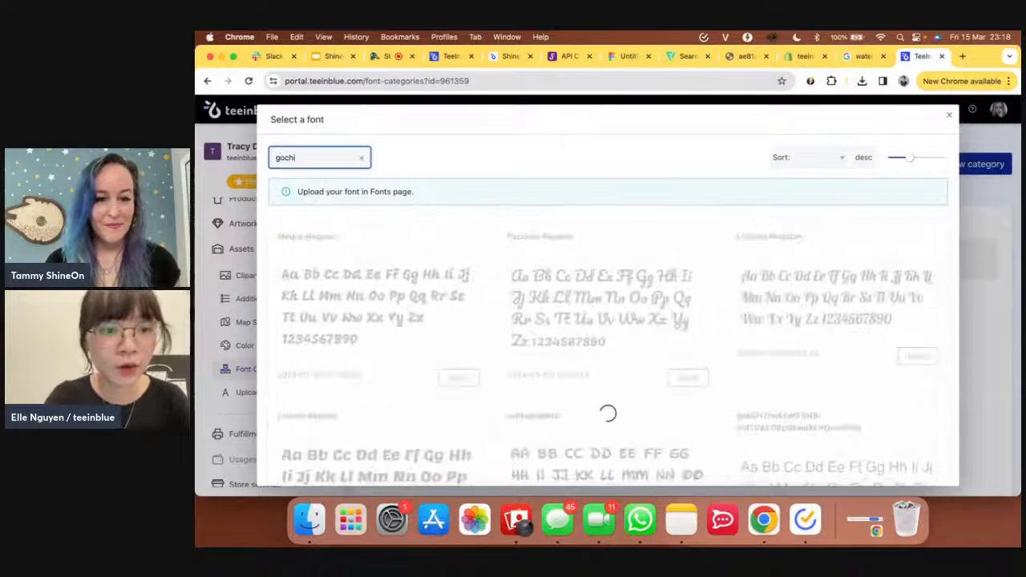
{"action": "left_click", "coordinate": [453, 356]}
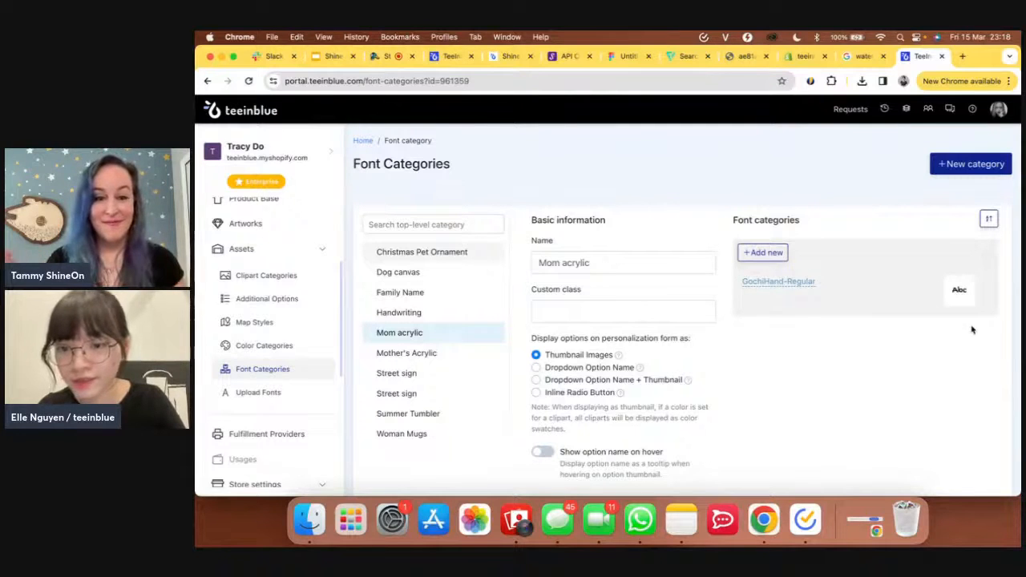
{"action": "left_click", "coordinate": [762, 255]}
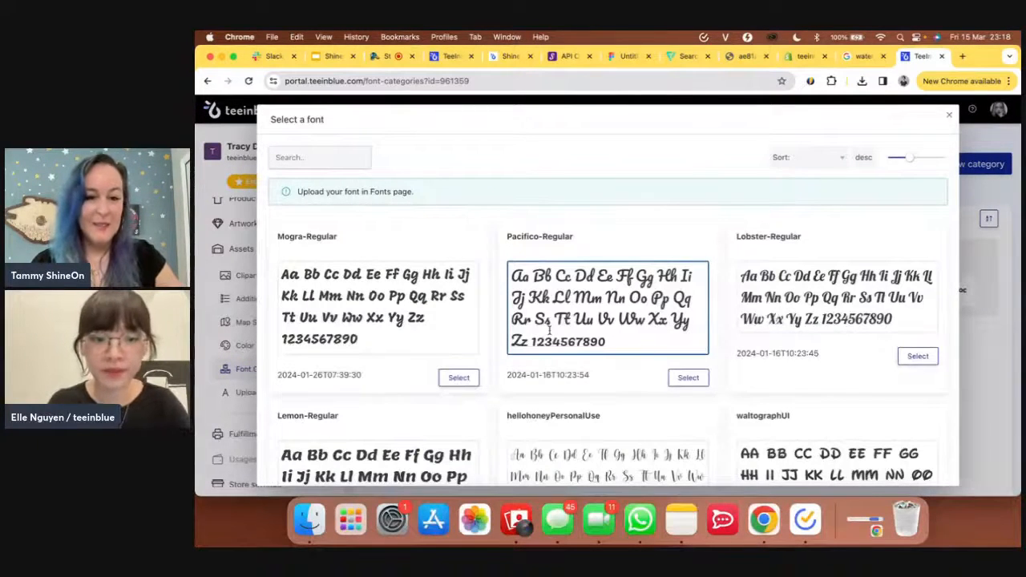
{"action": "scroll", "coordinate": [549, 331], "scroll_direction": "down", "scroll_amount": 2}
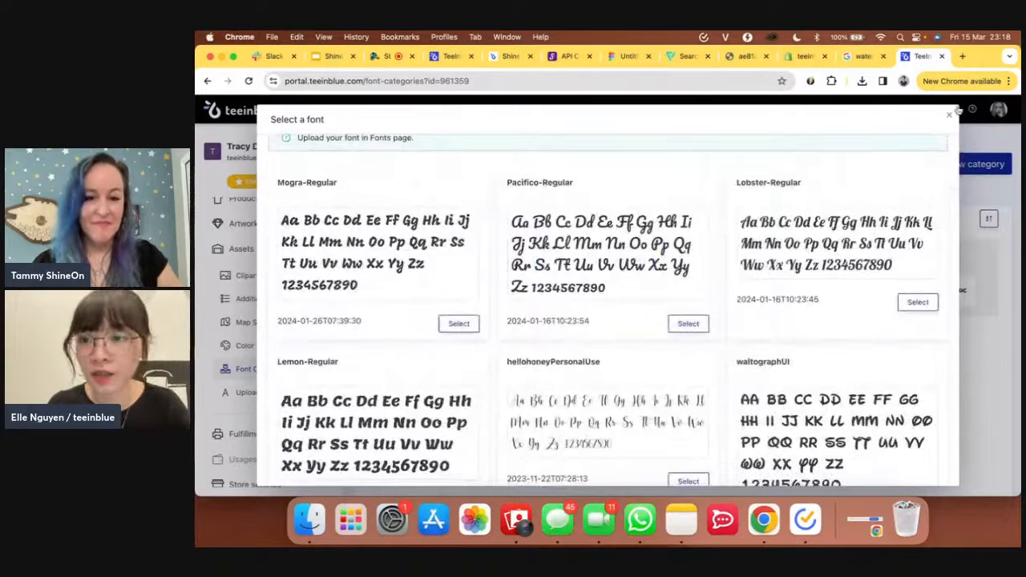
{"action": "left_click", "coordinate": [950, 116]}
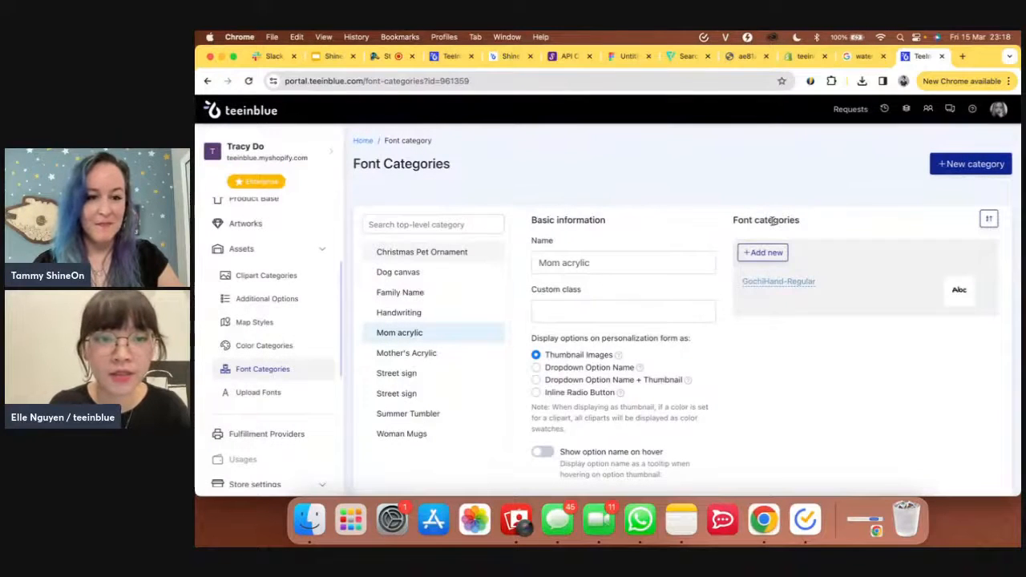
- Label the message layer's font choice 'Change font family' and use the Mother's Acrylic font category
{"action": "left_click", "coordinate": [449, 56]}
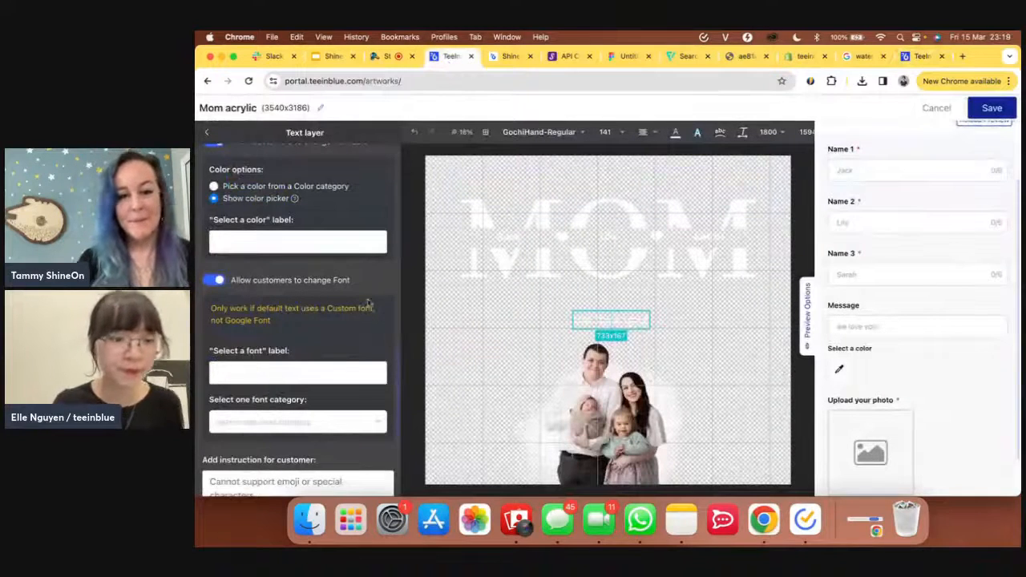
{"action": "left_click", "coordinate": [316, 372]}
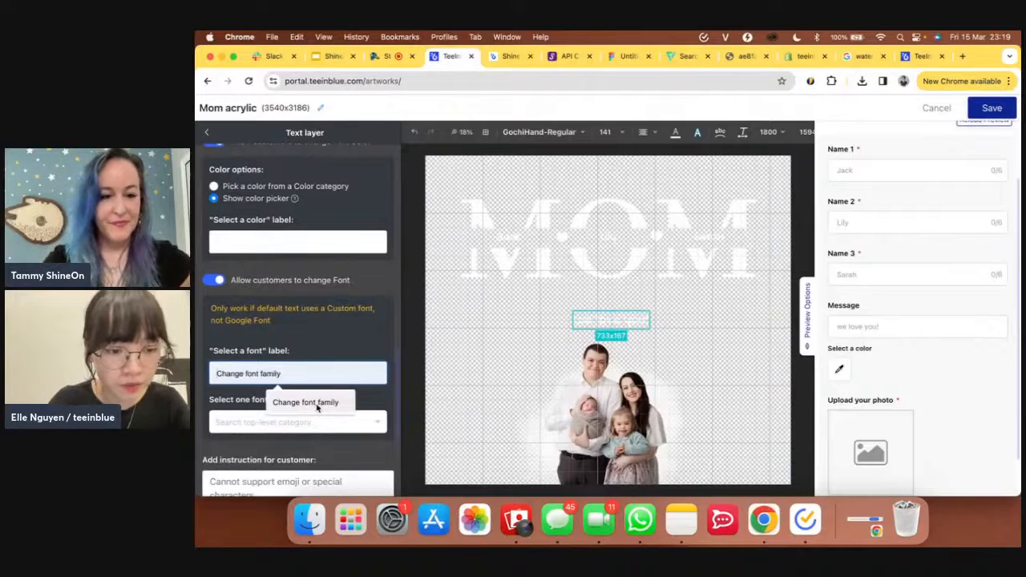
{"action": "left_click", "coordinate": [317, 405]}
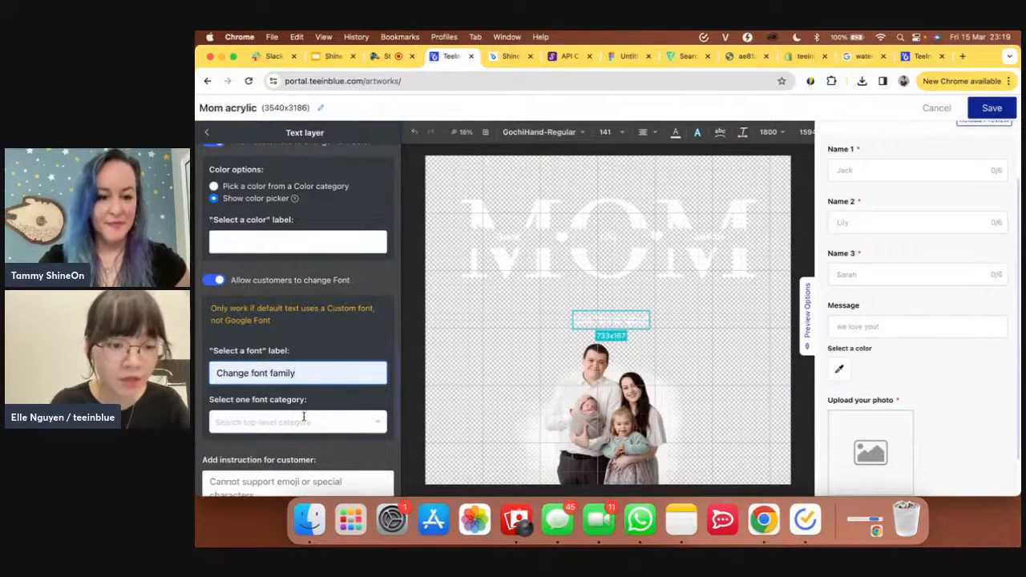
{"action": "left_click", "coordinate": [305, 418]}
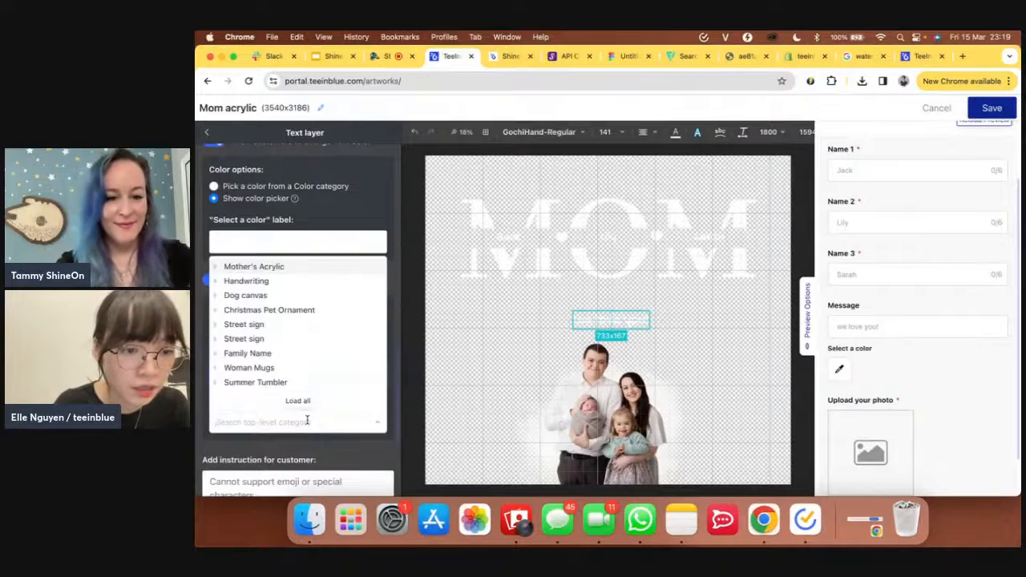
{"action": "left_click", "coordinate": [273, 268]}
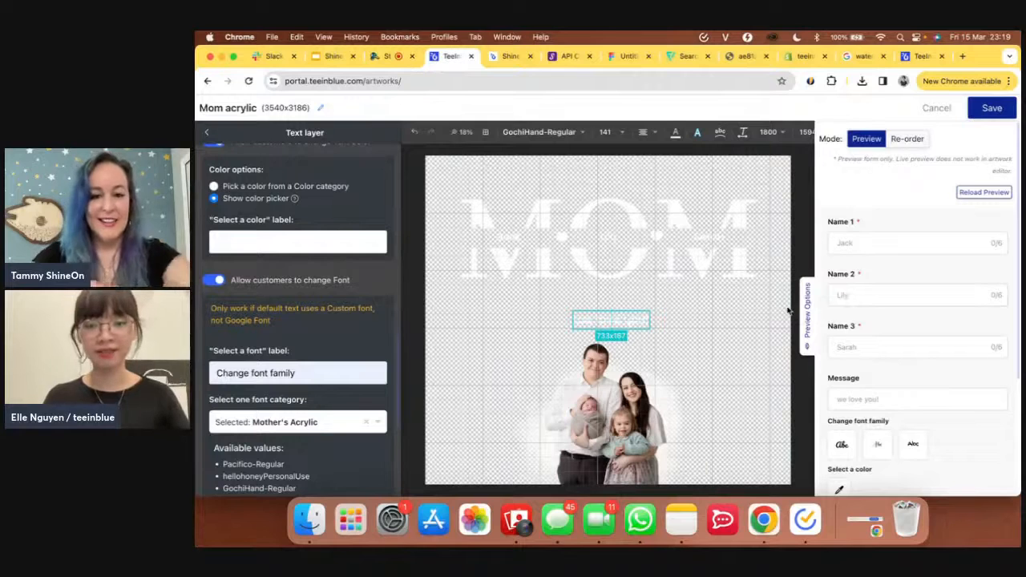
{"action": "left_click", "coordinate": [207, 132]}
- Preview the 2 names photo shape on the storefront's Acrylic plaque page
{"action": "left_click", "coordinate": [510, 56]}
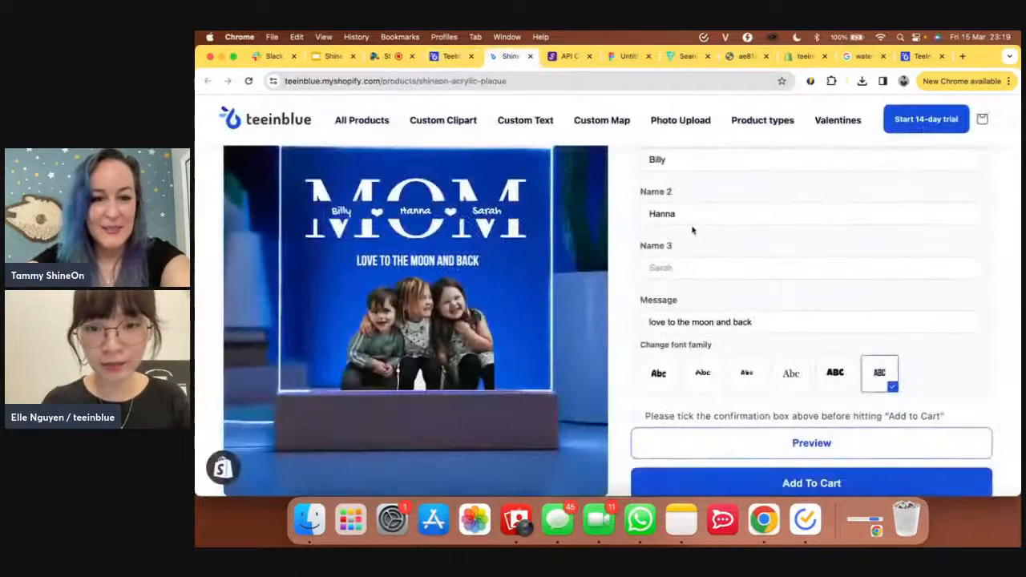
{"action": "scroll", "coordinate": [691, 227], "scroll_direction": "up", "scroll_amount": 2}
{"action": "scroll", "coordinate": [692, 227], "scroll_direction": "up", "scroll_amount": 5}
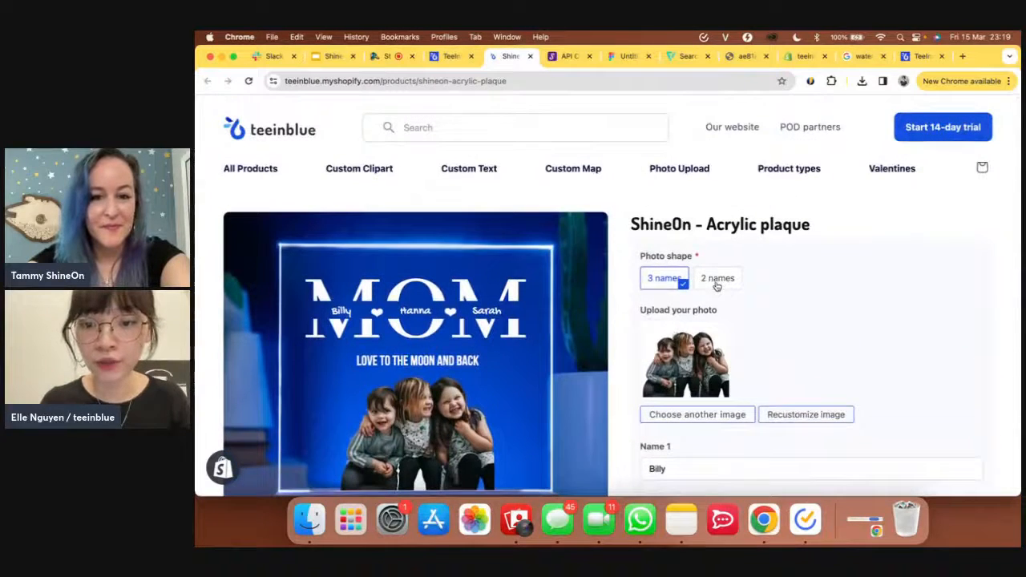
{"action": "left_click", "coordinate": [717, 281]}
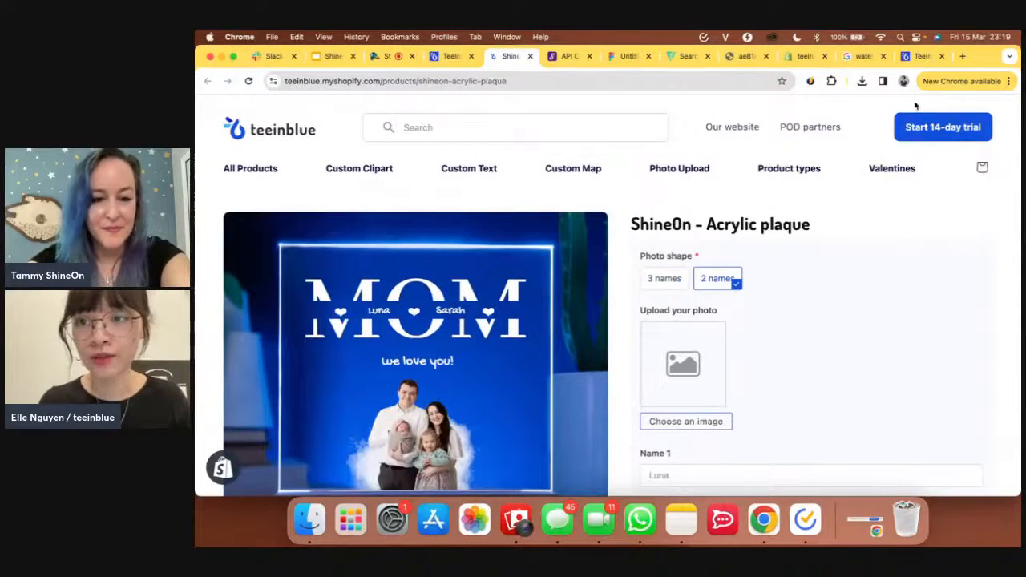
{"action": "left_click", "coordinate": [449, 56]}
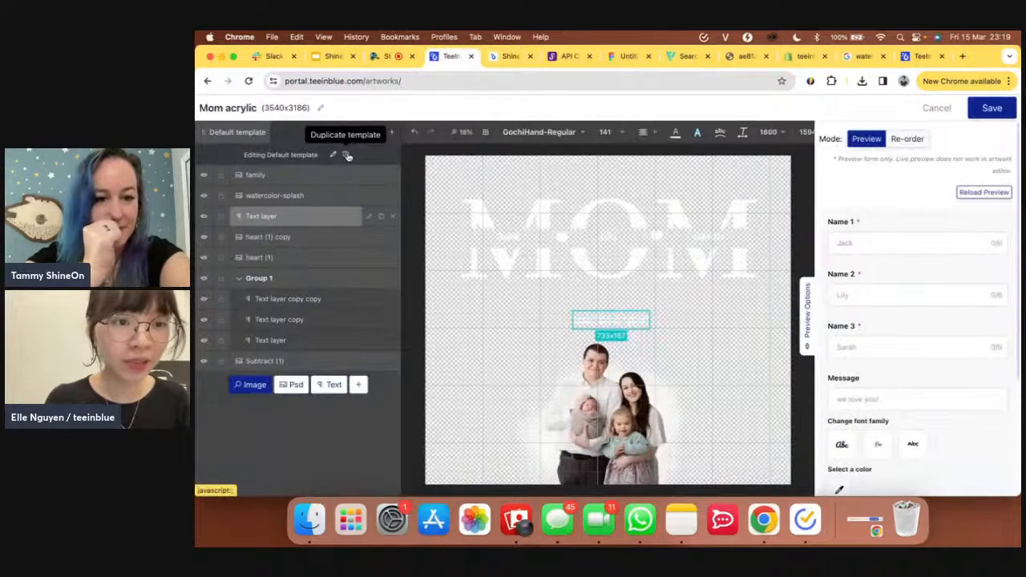
- Duplicate the Default template and hide the first name text layer in the copy
{"action": "left_click", "coordinate": [345, 154]}
{"action": "left_click", "coordinate": [303, 133]}
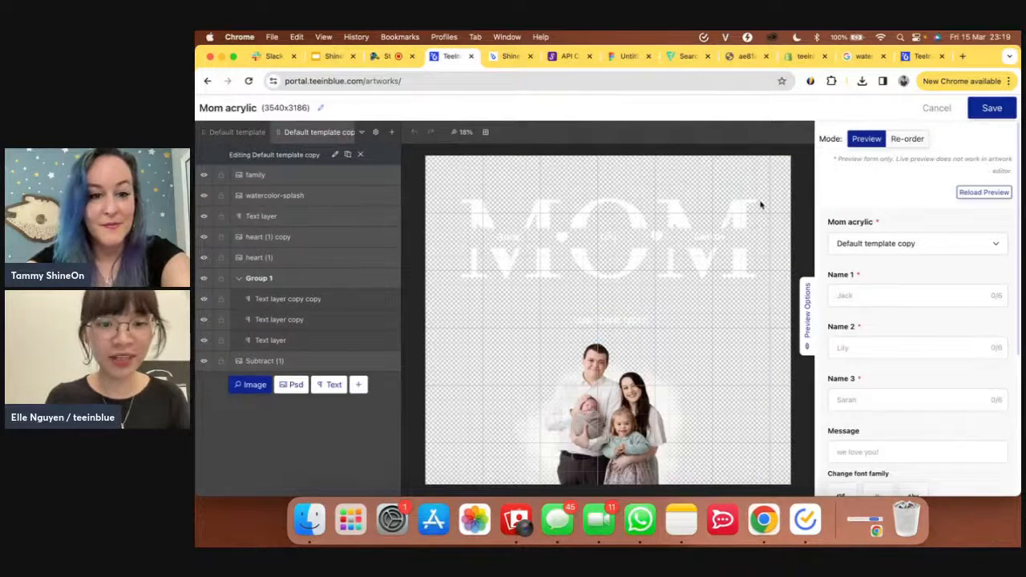
{"action": "left_click", "coordinate": [505, 240]}
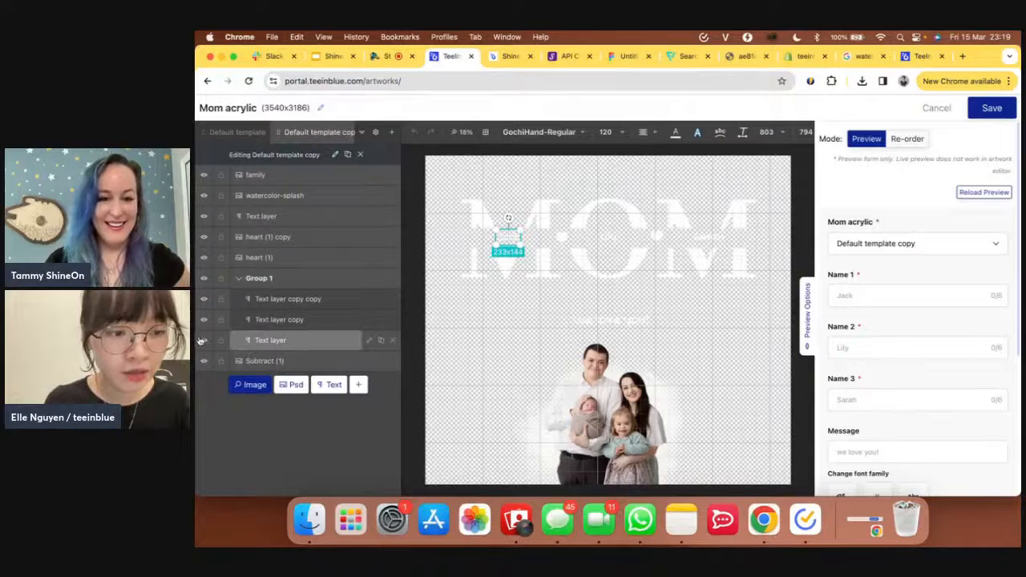
{"action": "left_click", "coordinate": [203, 341]}
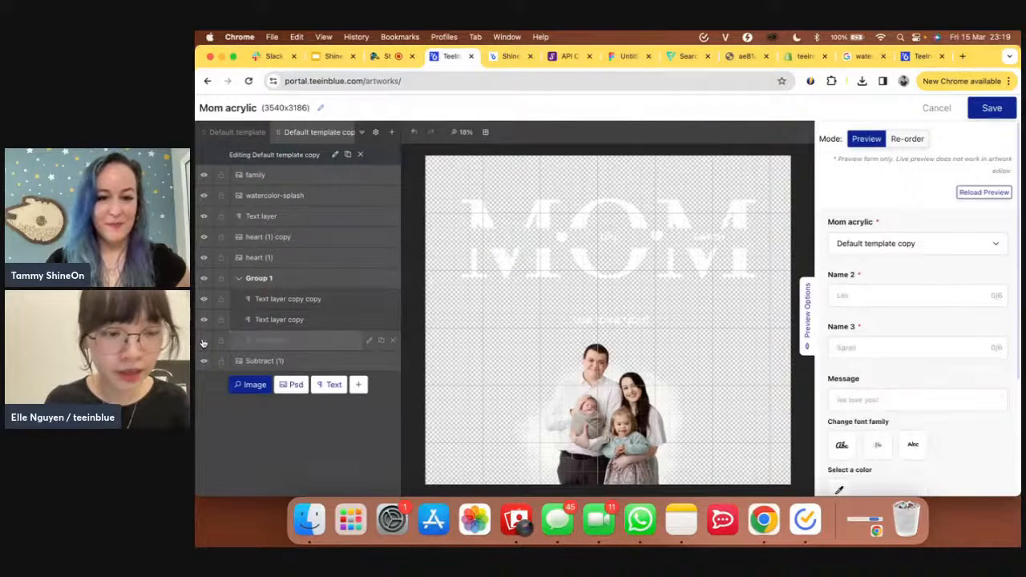
- Duplicate the heart (1) copy heart and shift the hearts and names left across MOM
{"action": "left_click", "coordinate": [319, 243]}
{"action": "left_click", "coordinate": [381, 238]}
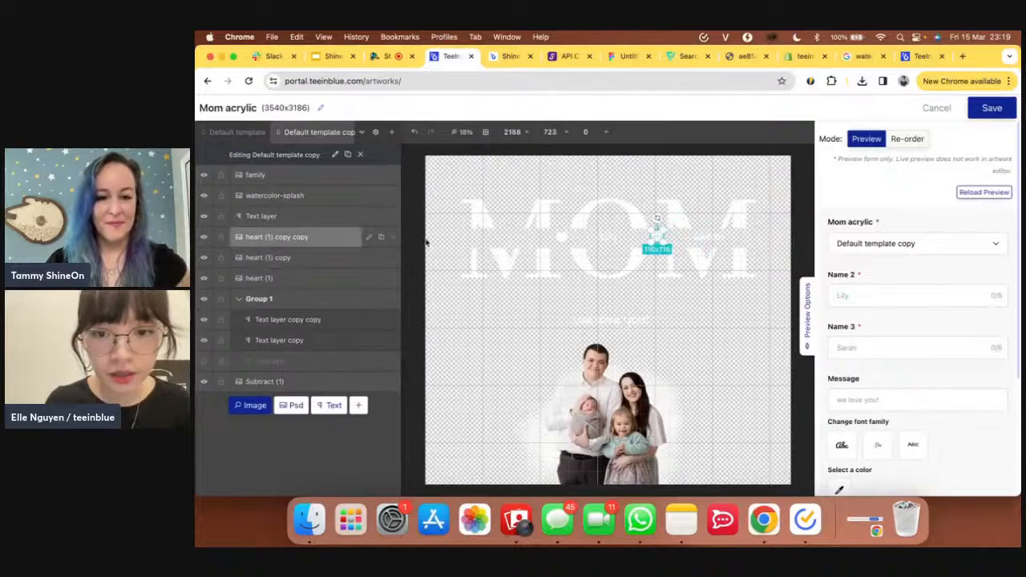
{"action": "left_click_drag", "start_coordinate": [659, 236], "coordinate": [769, 227]}
{"action": "left_click", "coordinate": [278, 350], "text": "shift"}
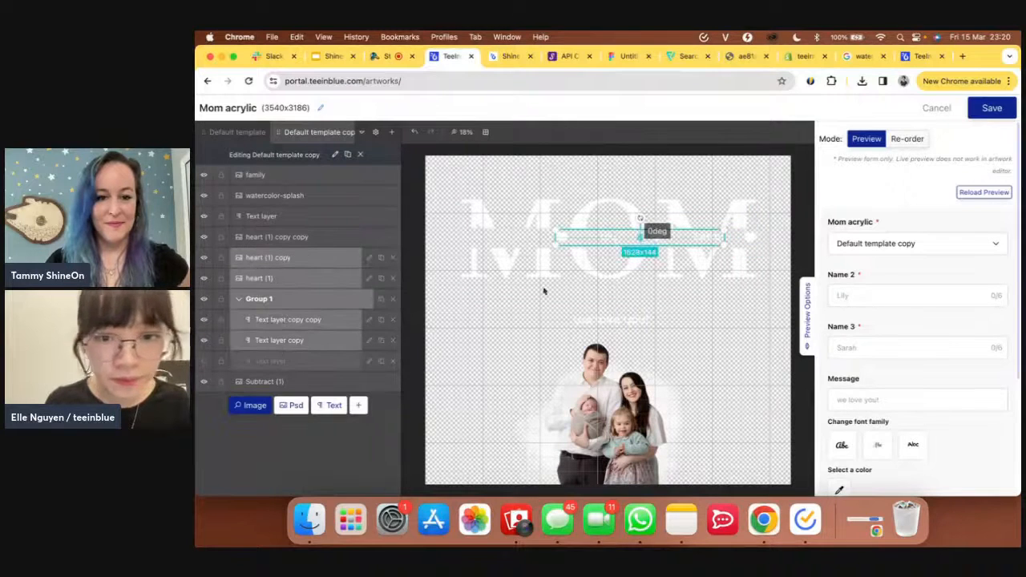
{"action": "left_click", "coordinate": [325, 238]}
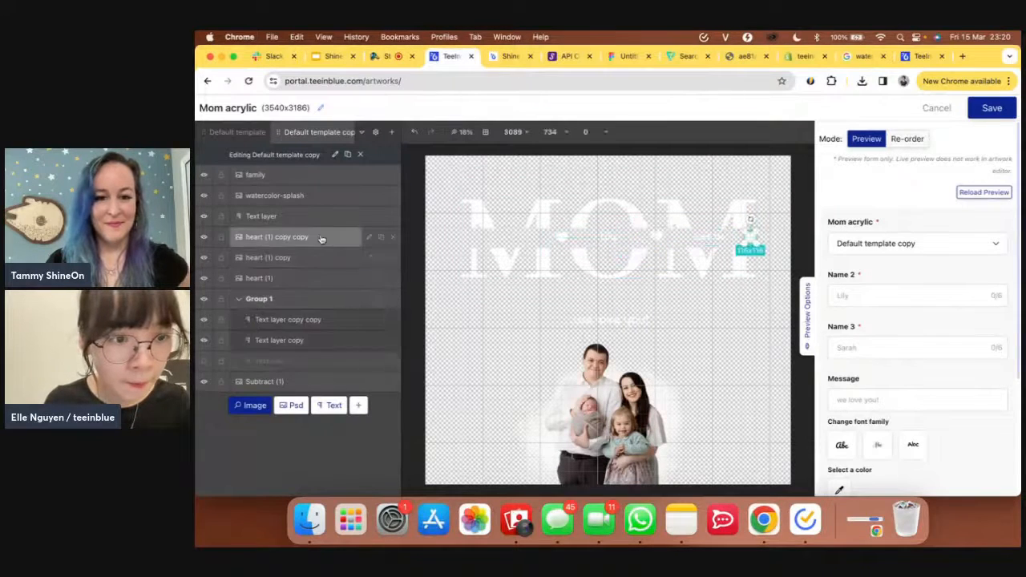
{"action": "left_click", "coordinate": [303, 339], "text": "shift"}
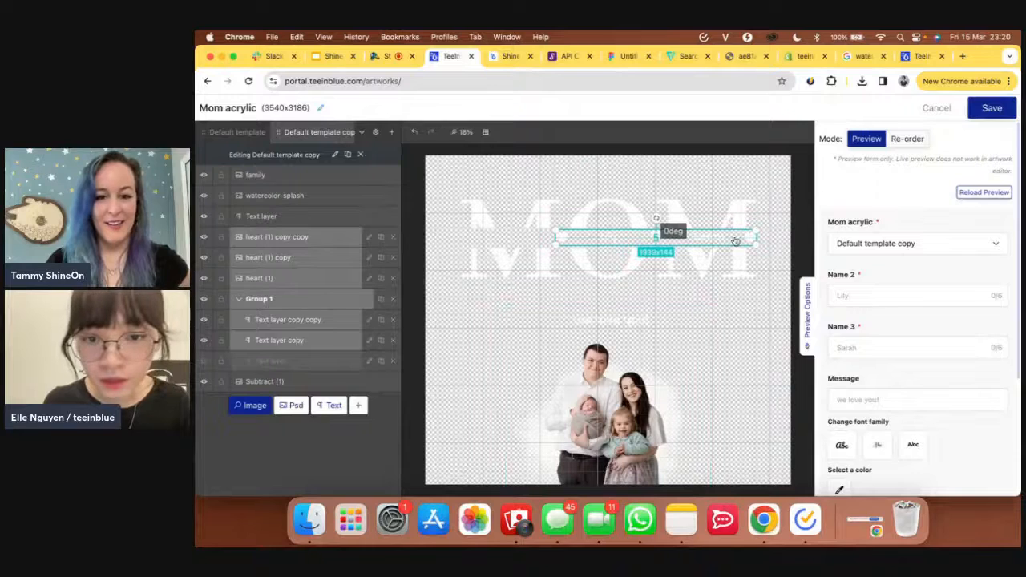
{"action": "left_click_drag", "start_coordinate": [734, 241], "coordinate": [686, 241]}
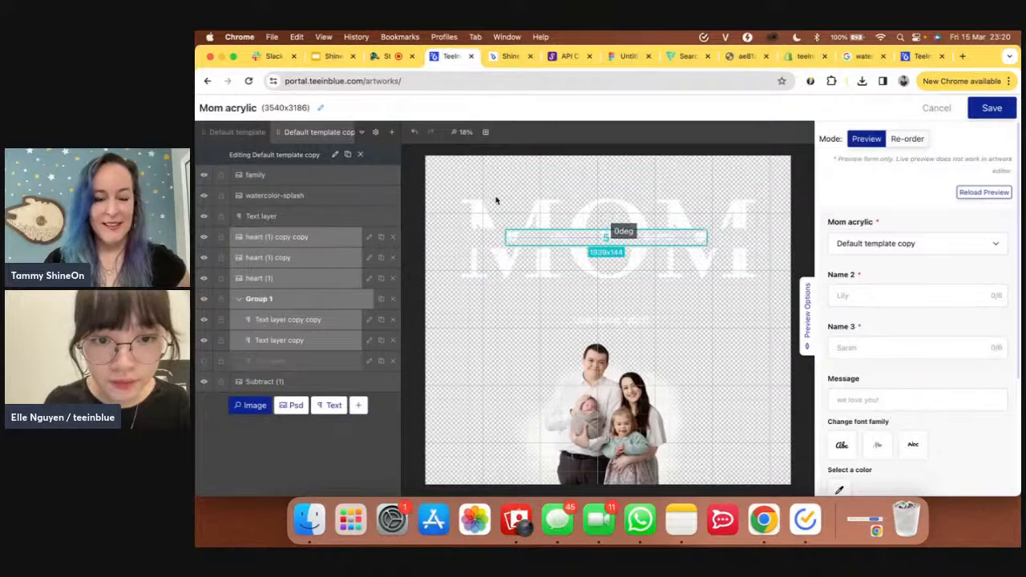
{"action": "left_click", "coordinate": [311, 239]}
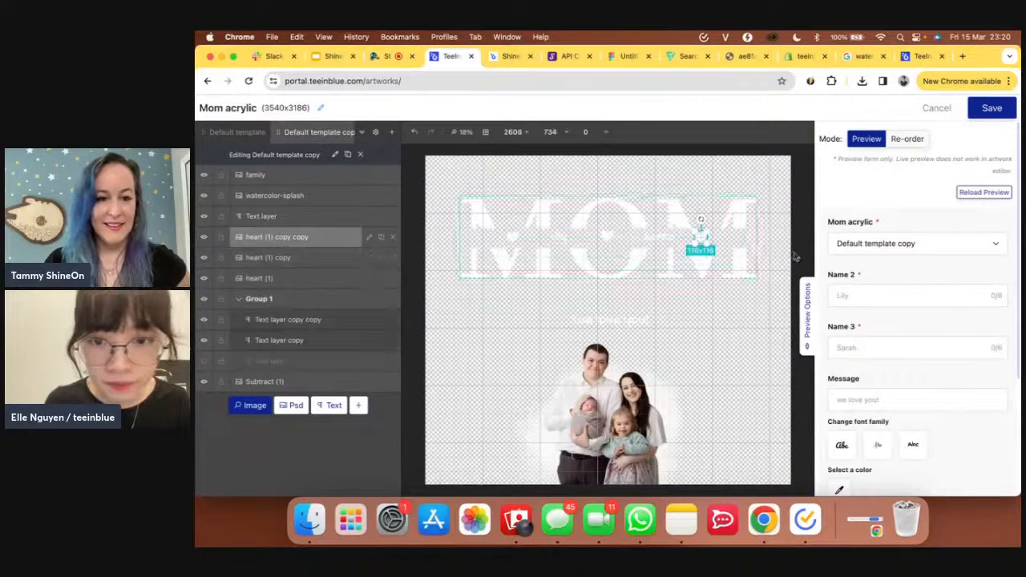
{"action": "left_click_drag", "start_coordinate": [700, 236], "coordinate": [704, 237]}
- Nudge the remaining hearts into alignment within the MOM lettering
{"action": "left_click", "coordinate": [659, 242]}
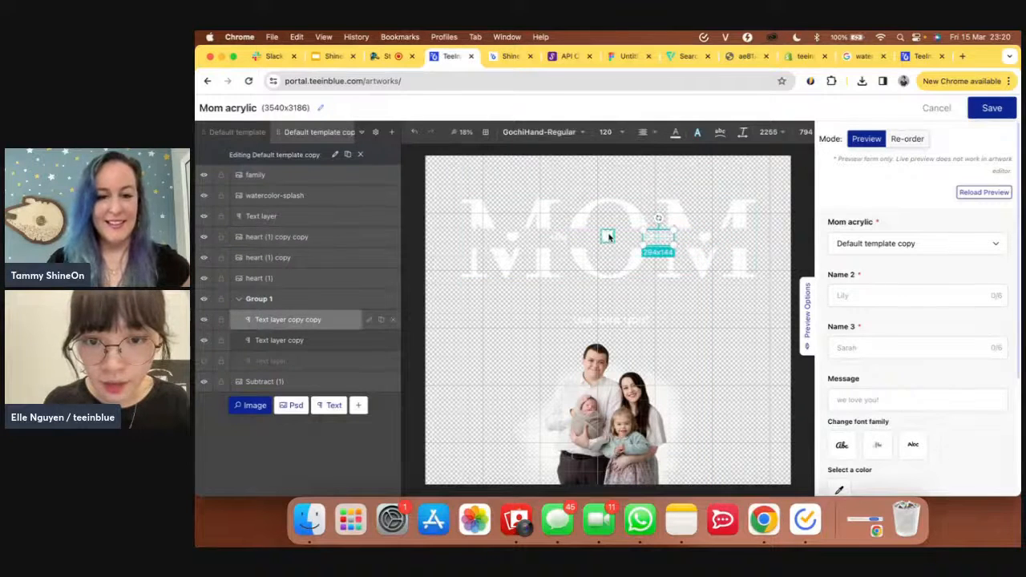
{"action": "left_click", "coordinate": [607, 239]}
{"action": "left_click_drag", "start_coordinate": [607, 239], "coordinate": [609, 241]}
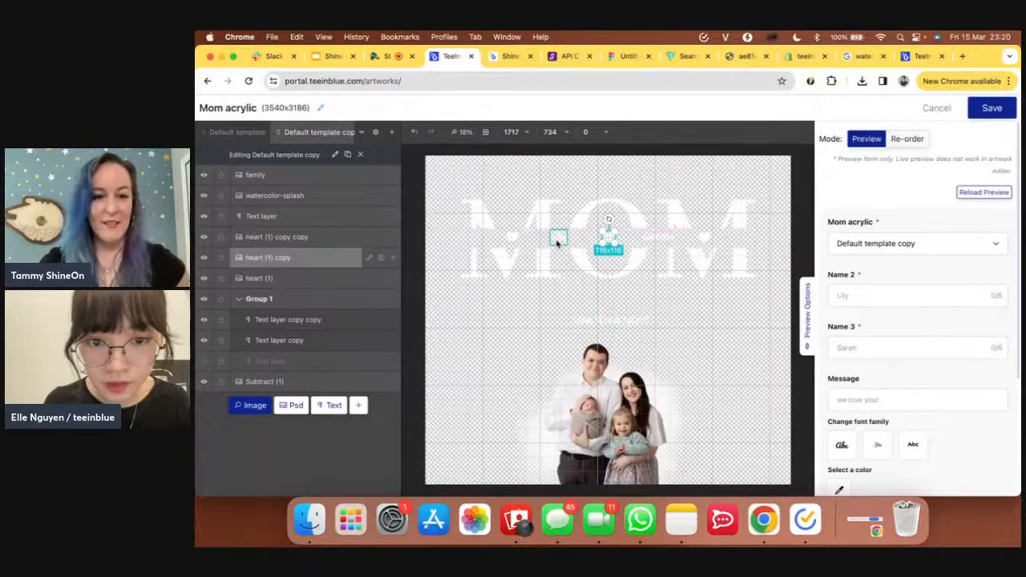
{"action": "left_click", "coordinate": [560, 242]}
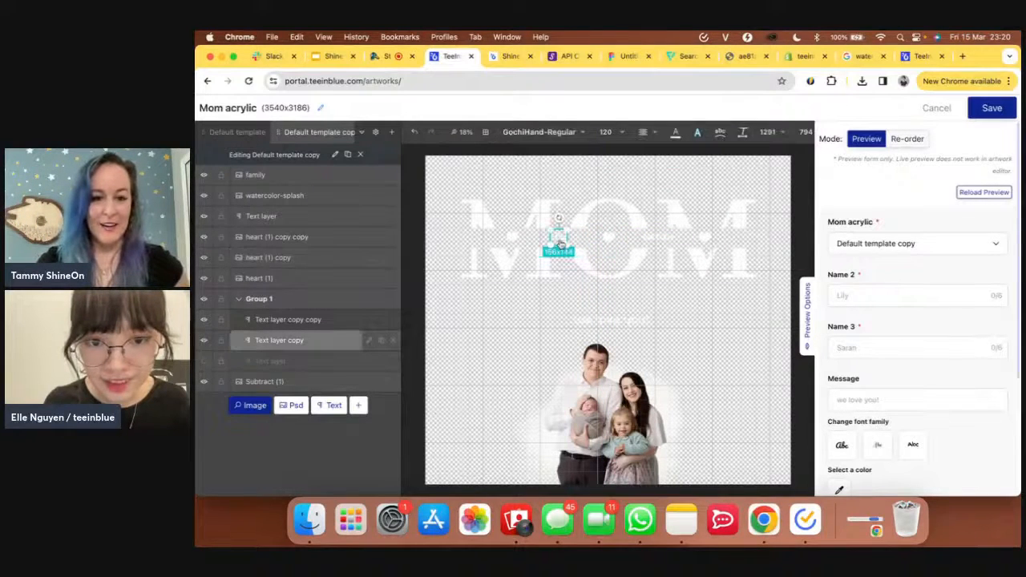
{"action": "left_click", "coordinate": [513, 241]}
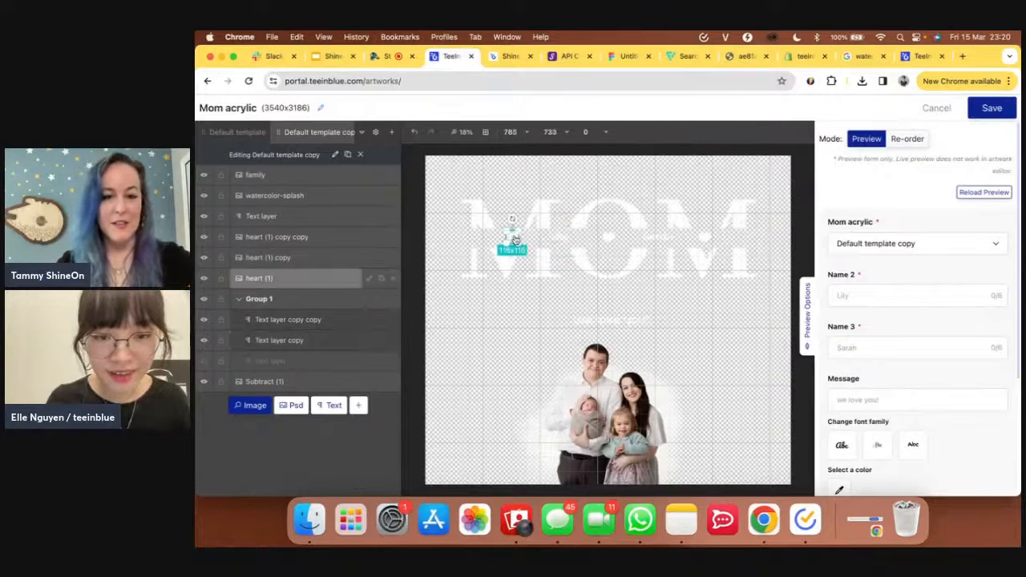
{"action": "left_click_drag", "start_coordinate": [514, 240], "coordinate": [508, 240]}
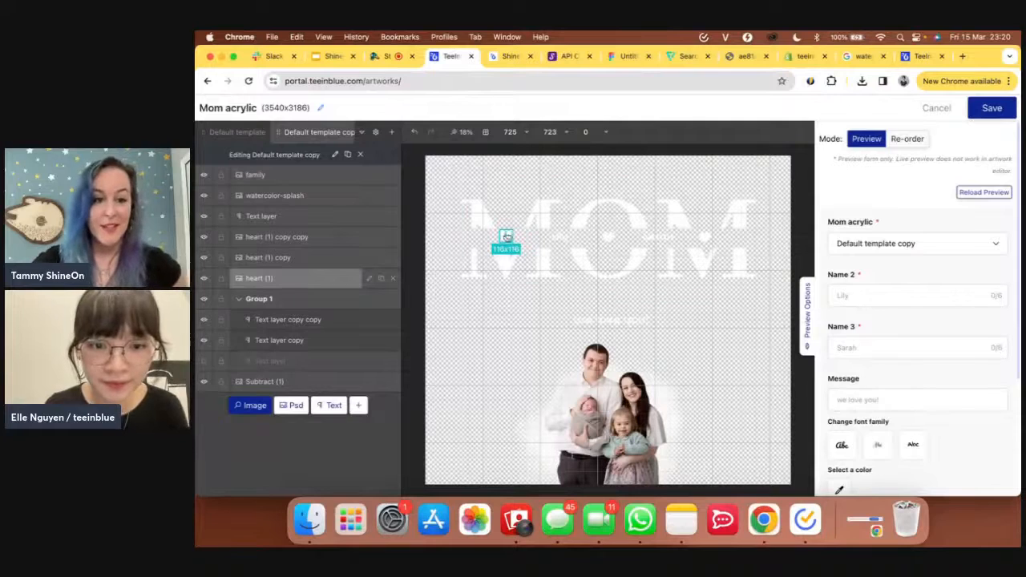
{"action": "left_click_drag", "start_coordinate": [507, 238], "coordinate": [509, 238]}
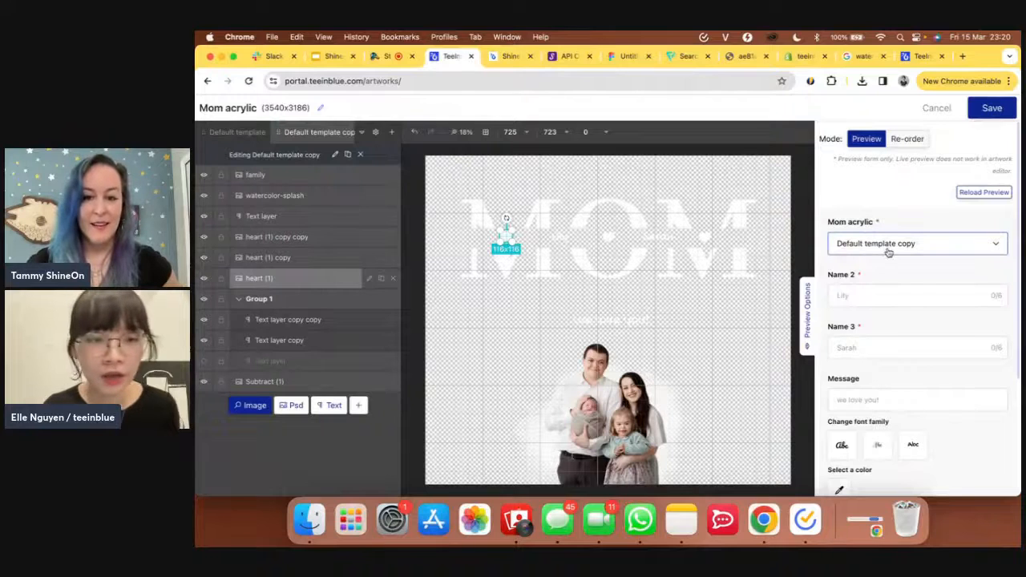
{"action": "left_click", "coordinate": [336, 154]}
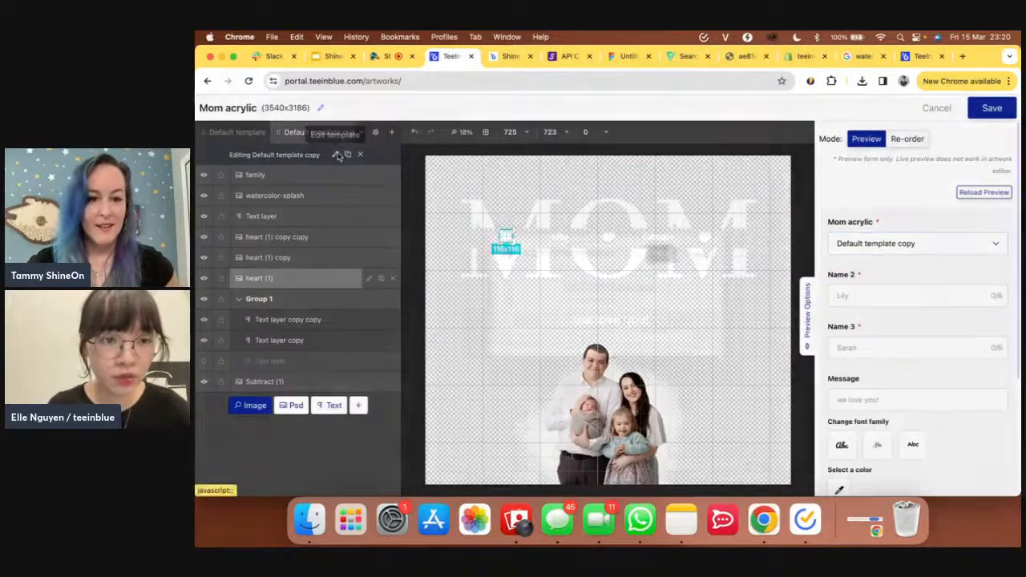
- Rename the first template to 'Name 2'
{"action": "triple_click", "coordinate": [616, 293]}
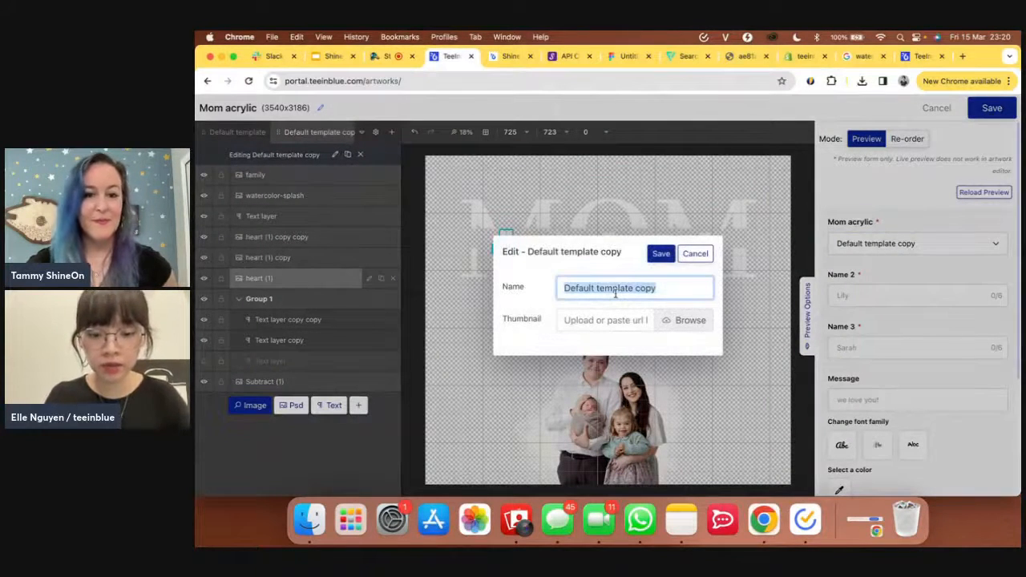
{"action": "type", "text": "Name 2"}
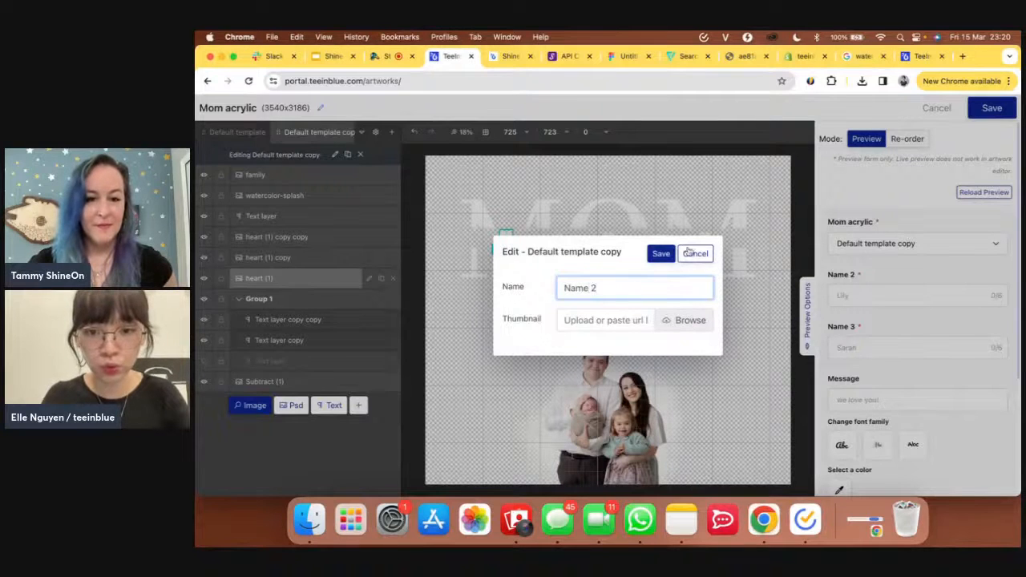
{"action": "left_click", "coordinate": [661, 254]}
- Rename the Default template to 'Name 1' and check the preview's template list
{"action": "left_click", "coordinate": [254, 133]}
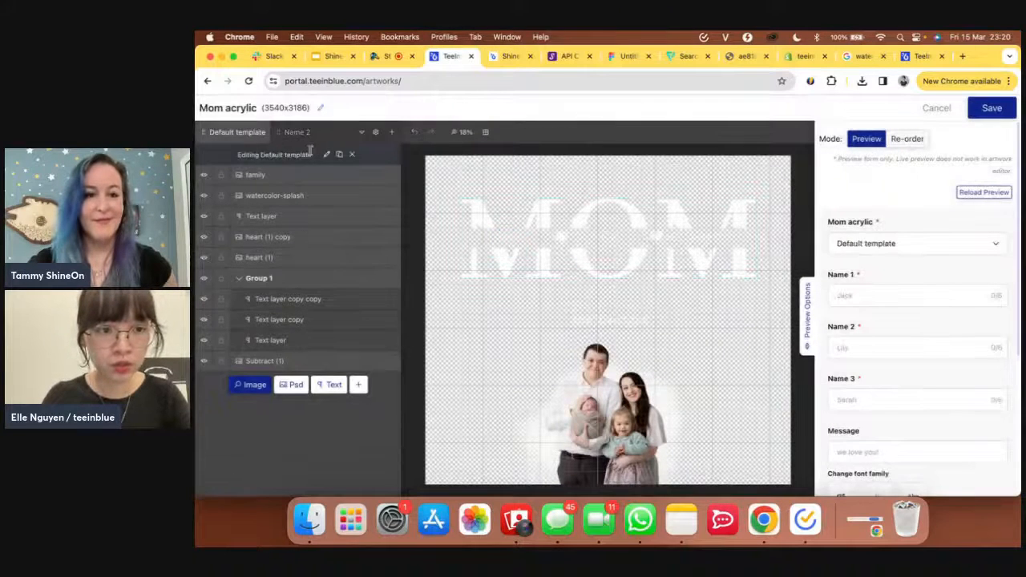
{"action": "left_click", "coordinate": [326, 156]}
{"action": "double_click", "coordinate": [615, 290]}
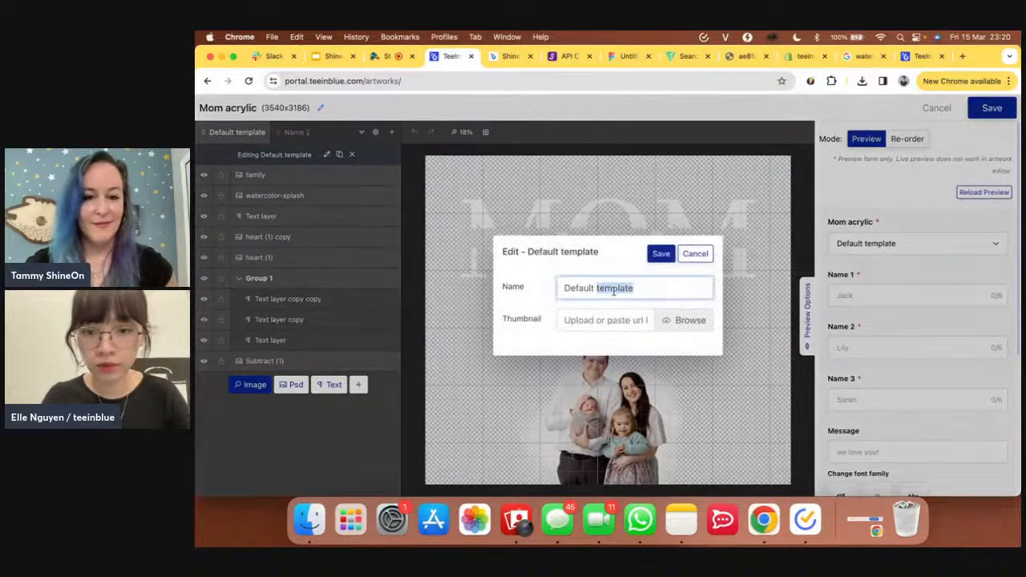
{"action": "key", "text": "super+a"}
{"action": "key", "text": "BackSpace"}
{"action": "type", "text": "Name"}
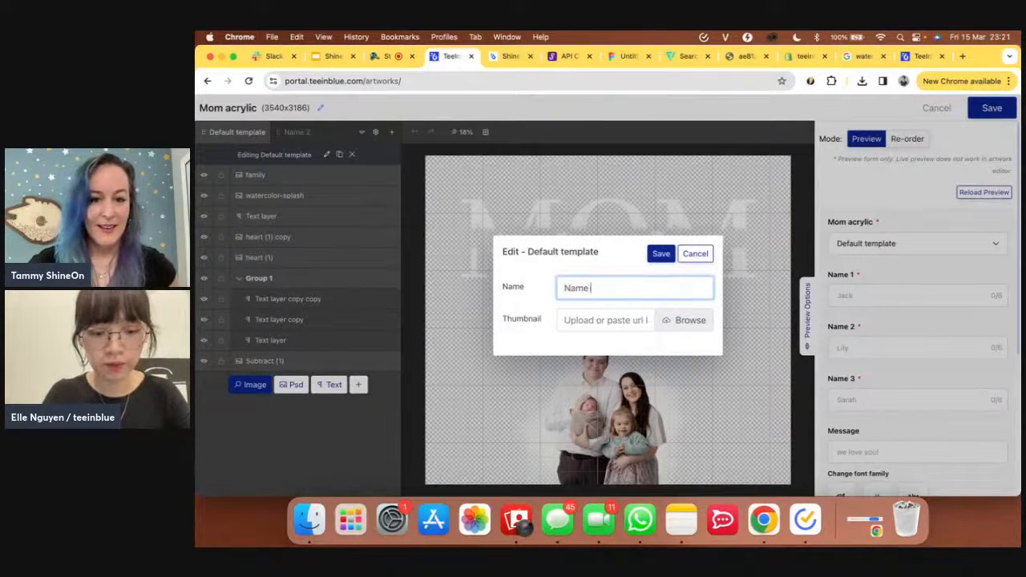
{"action": "type", "text": " 1"}
{"action": "left_click", "coordinate": [661, 253]}
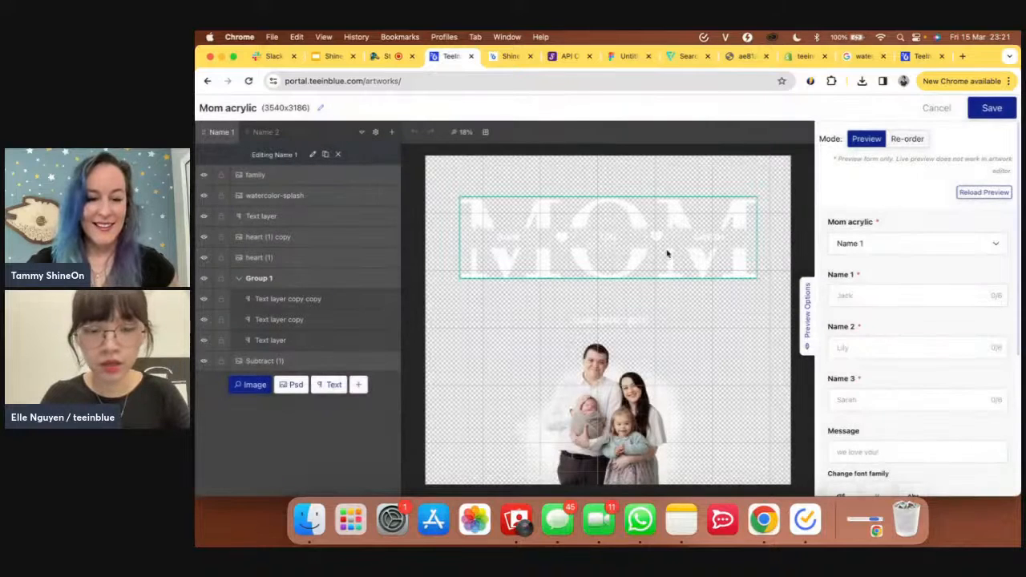
{"action": "left_click", "coordinate": [882, 254]}
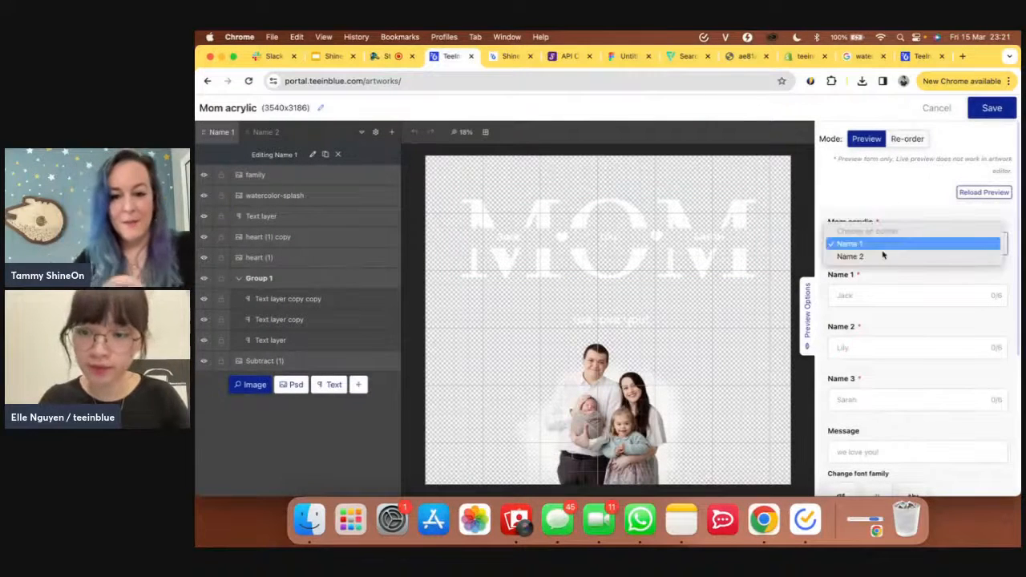
- Glance at the storefront acrylic plaque page, then return to the Mom acrylic artwork editor
{"action": "left_click", "coordinate": [495, 64]}
{"action": "left_click", "coordinate": [505, 57]}
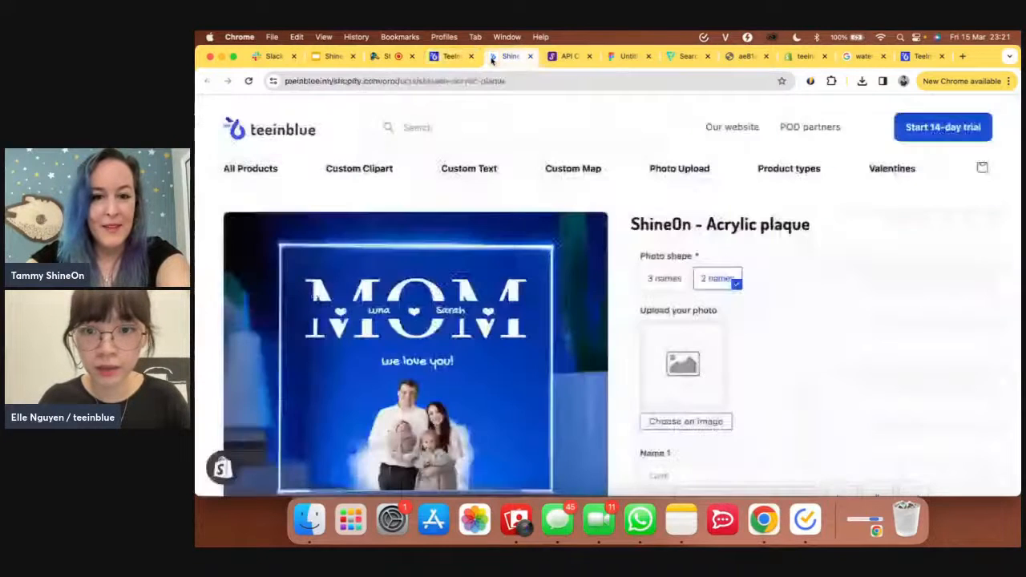
{"action": "left_click", "coordinate": [451, 57]}
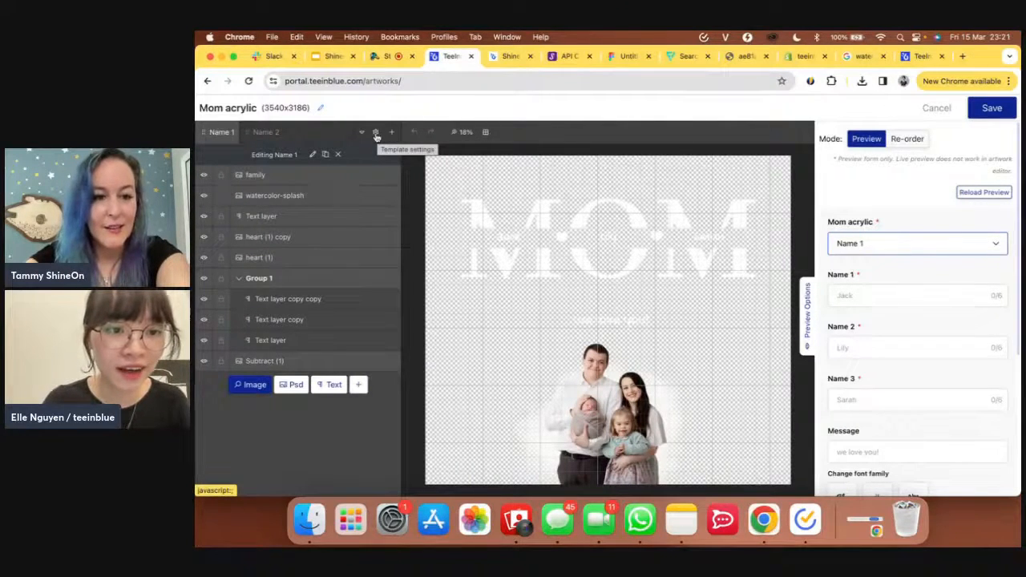
- Show the template choice as radio buttons labelled 'Number of names'
{"action": "left_click", "coordinate": [376, 134]}
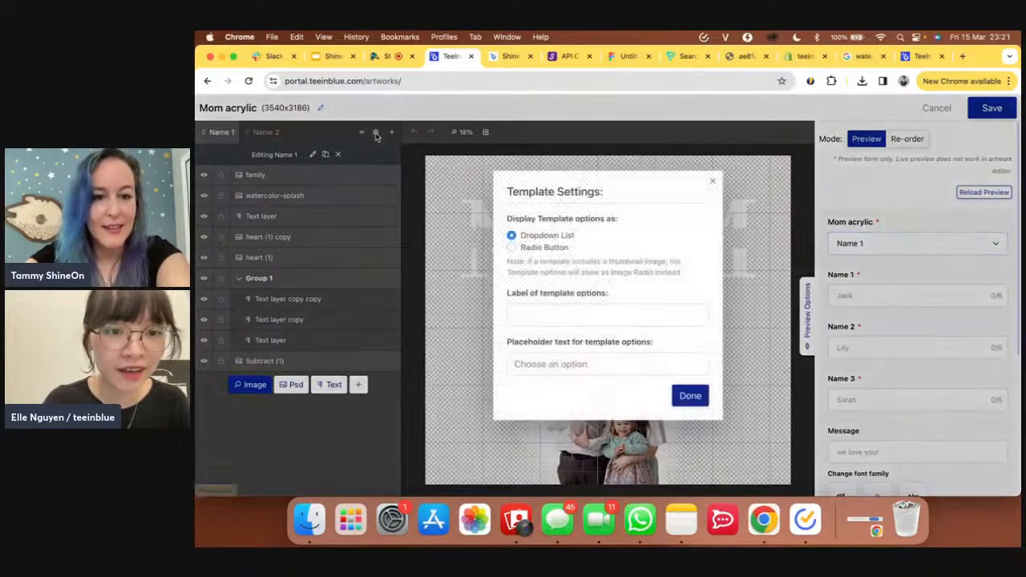
{"action": "left_click", "coordinate": [548, 249]}
{"action": "left_click", "coordinate": [577, 340]}
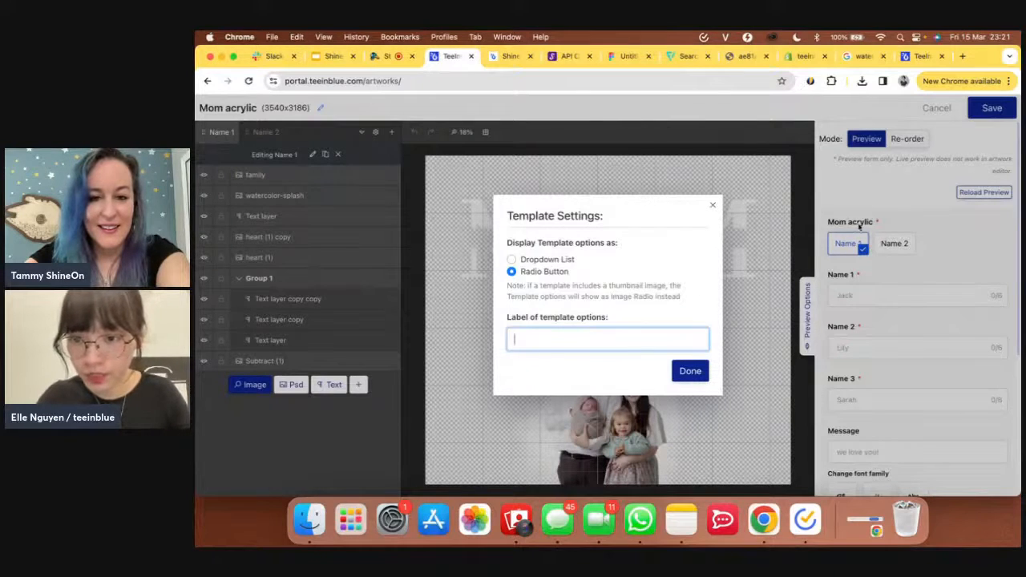
{"action": "type", "text": "N"}
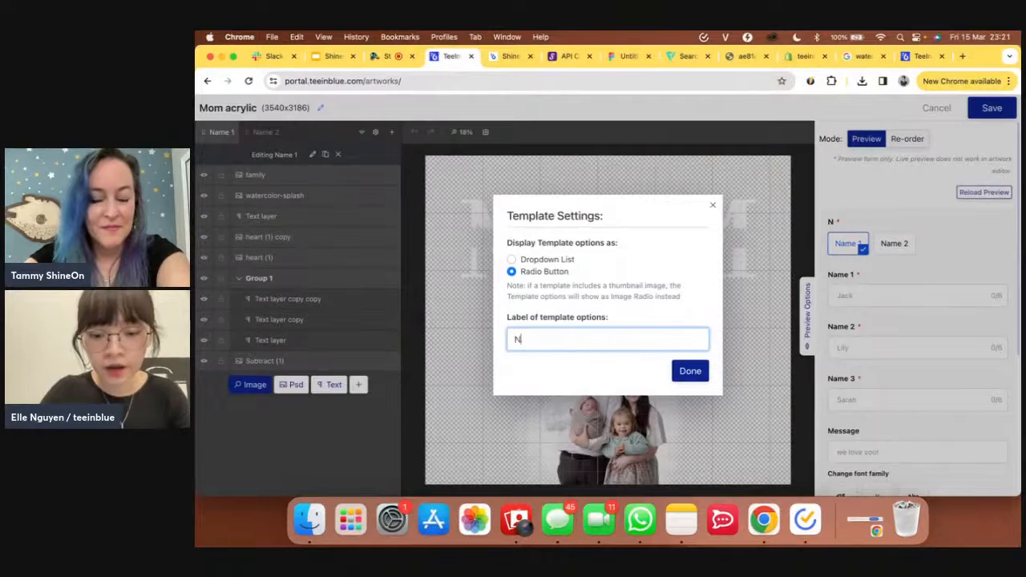
{"action": "type", "text": "umber of names"}
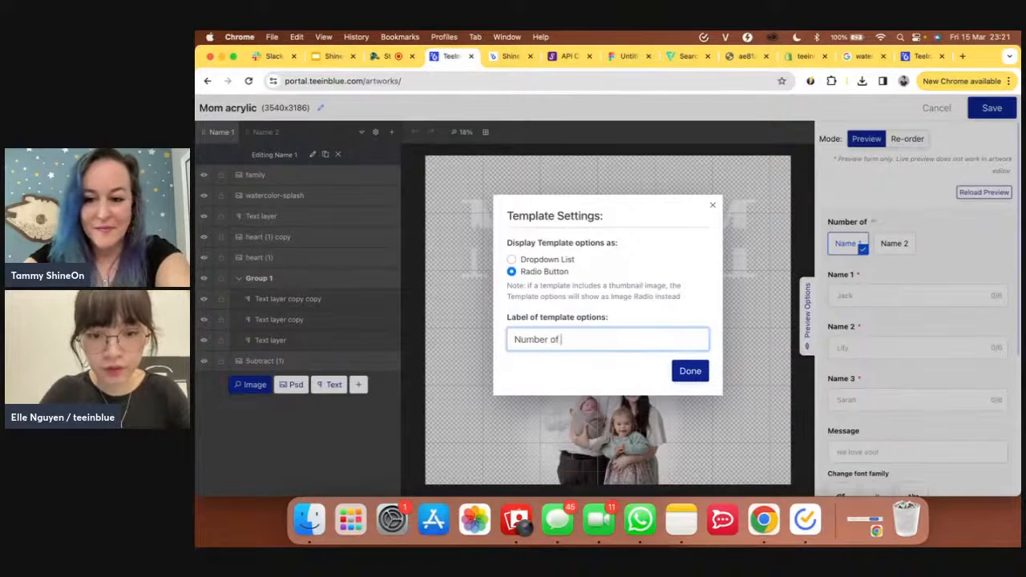
{"action": "left_click", "coordinate": [693, 371]}
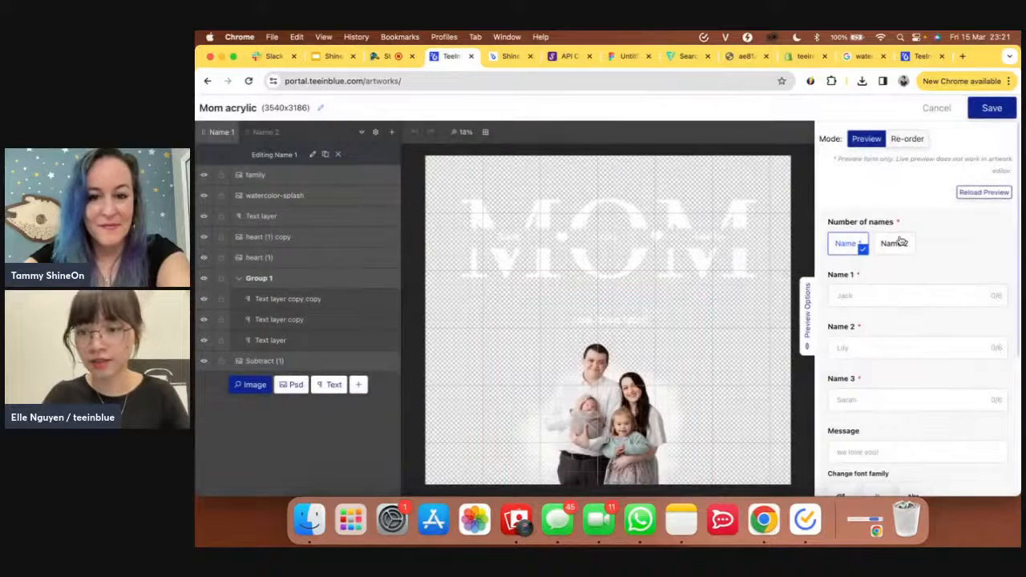
{"action": "left_click", "coordinate": [313, 154]}
- Change the 'Name 1' template's name to 'Name 3' and save it
{"action": "left_click", "coordinate": [598, 280]}
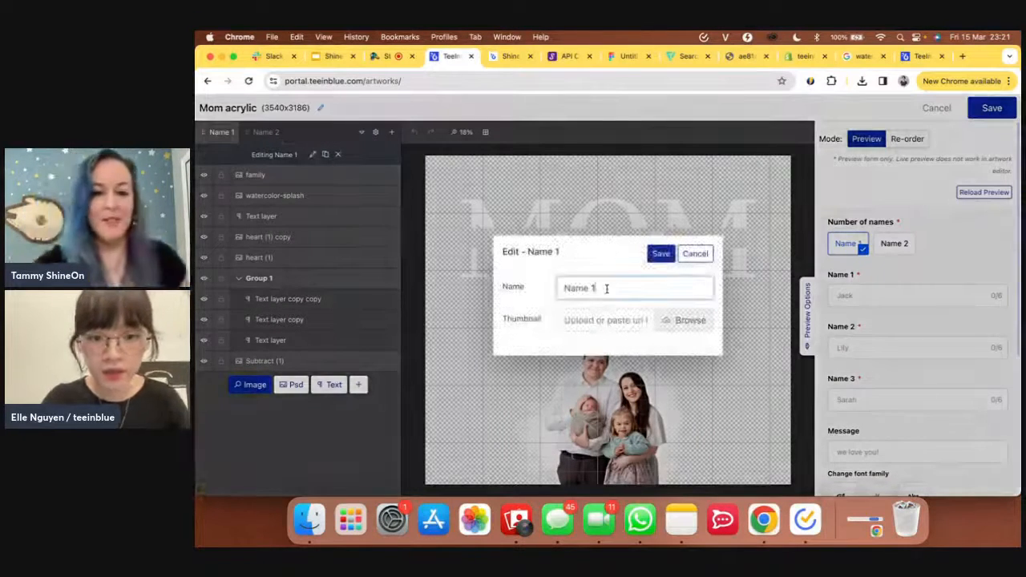
{"action": "key", "text": "BackSpace"}
{"action": "type", "text": "3"}
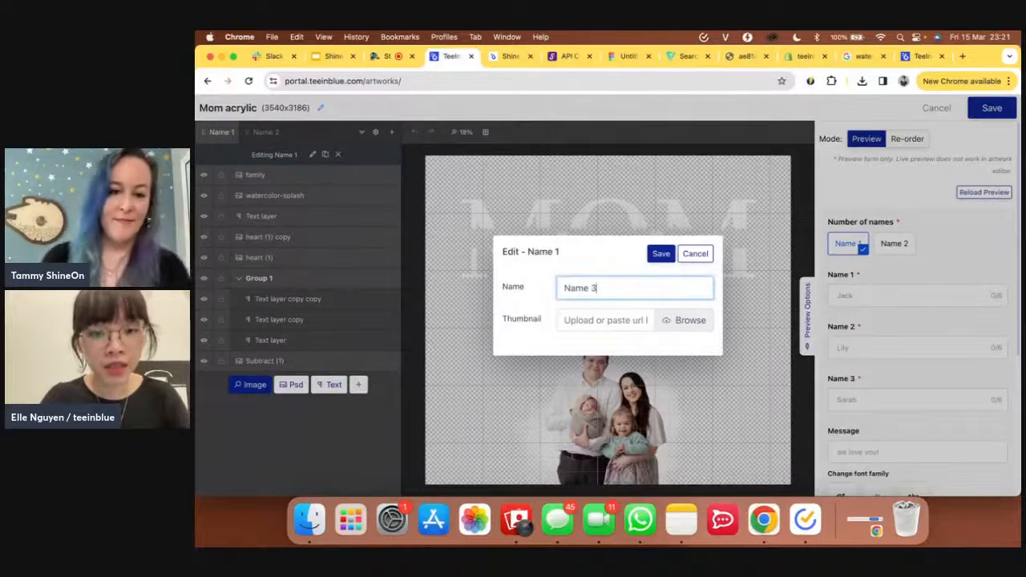
{"action": "left_click", "coordinate": [664, 254]}
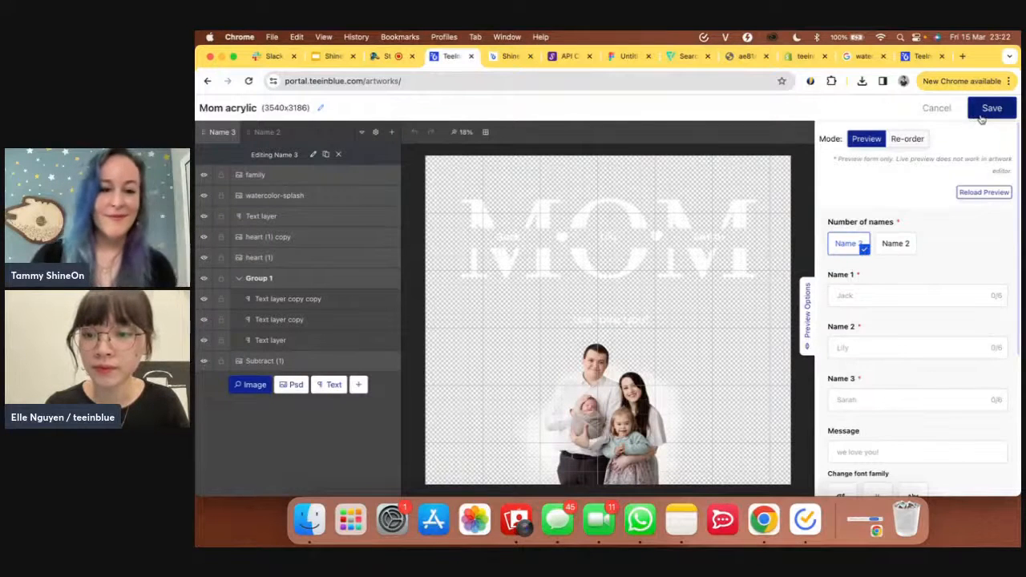
- Move 'Upload your photo' to the top of the options in both templates
{"action": "left_click", "coordinate": [909, 141]}
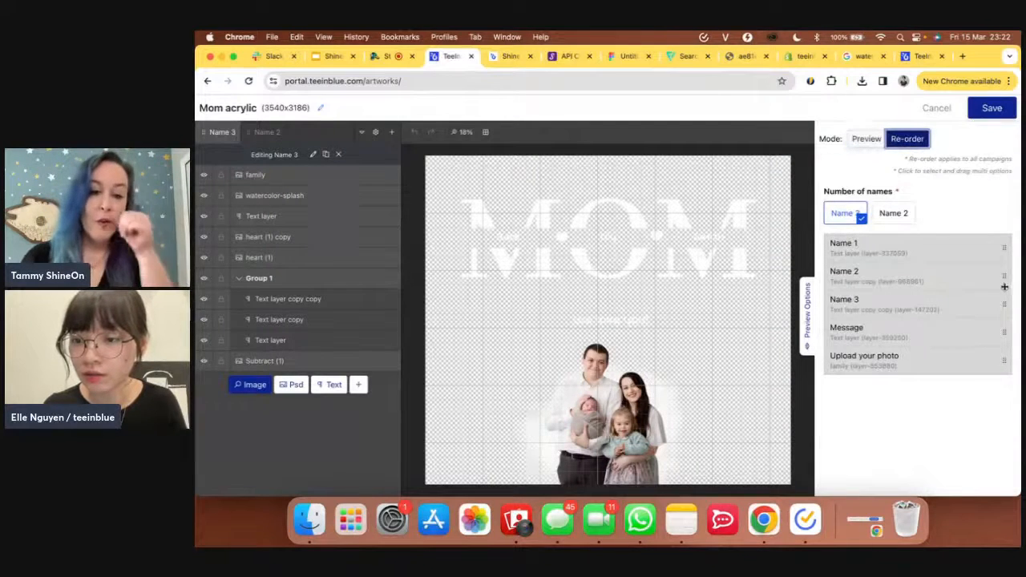
{"action": "left_click_drag", "start_coordinate": [1003, 358], "coordinate": [1007, 243]}
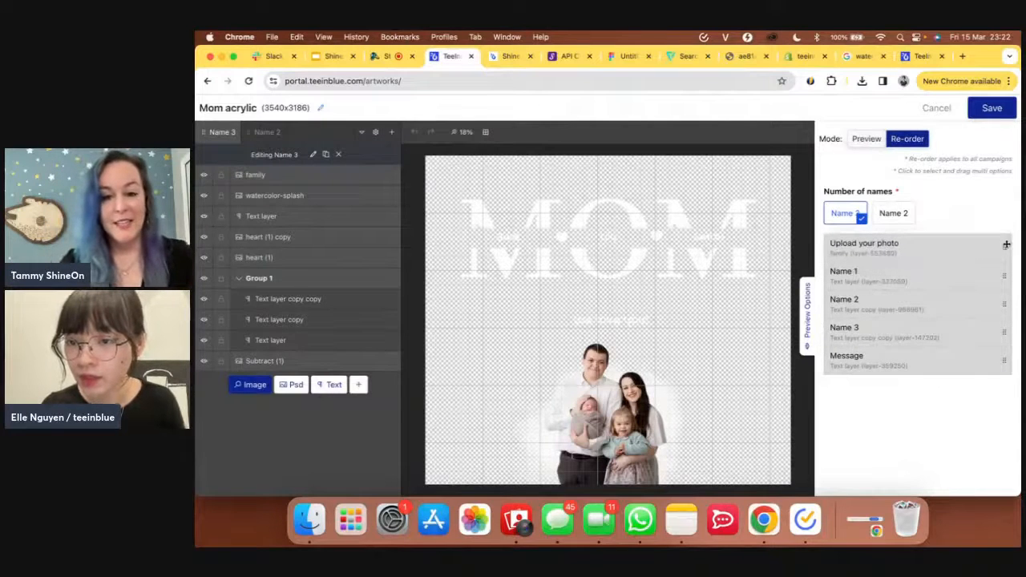
{"action": "left_click", "coordinate": [901, 214]}
{"action": "left_click_drag", "start_coordinate": [1005, 363], "coordinate": [1008, 250]}
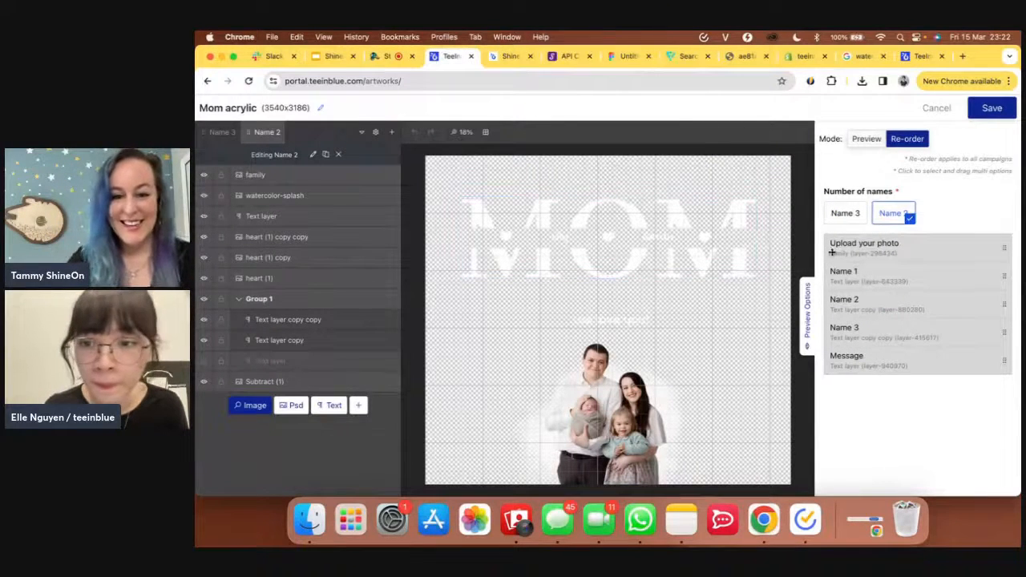
- Delete the hidden unused text layer from the Name 2 template and return to Preview
{"action": "left_click", "coordinate": [850, 217]}
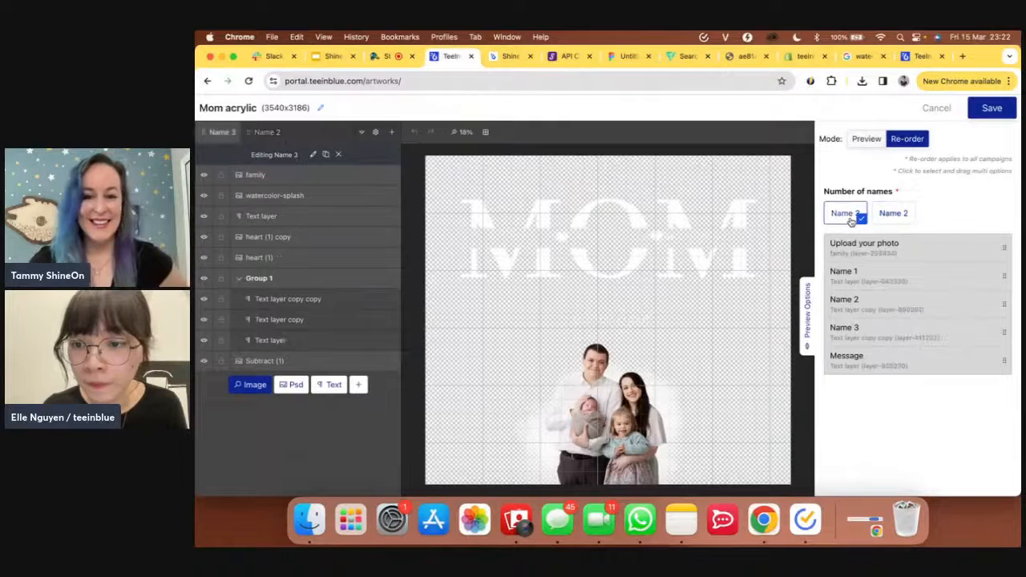
{"action": "left_click", "coordinate": [894, 217]}
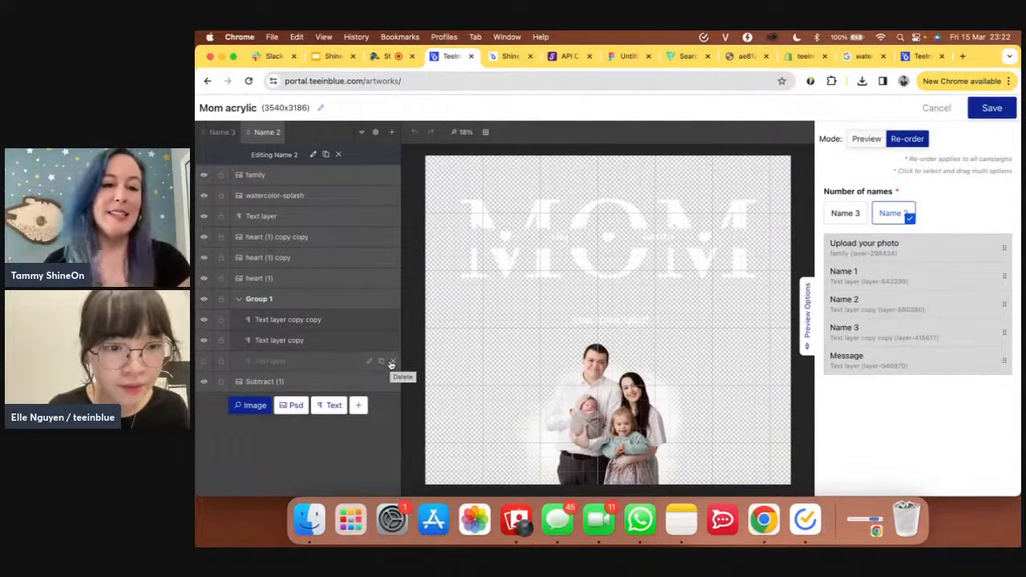
{"action": "left_click", "coordinate": [391, 362]}
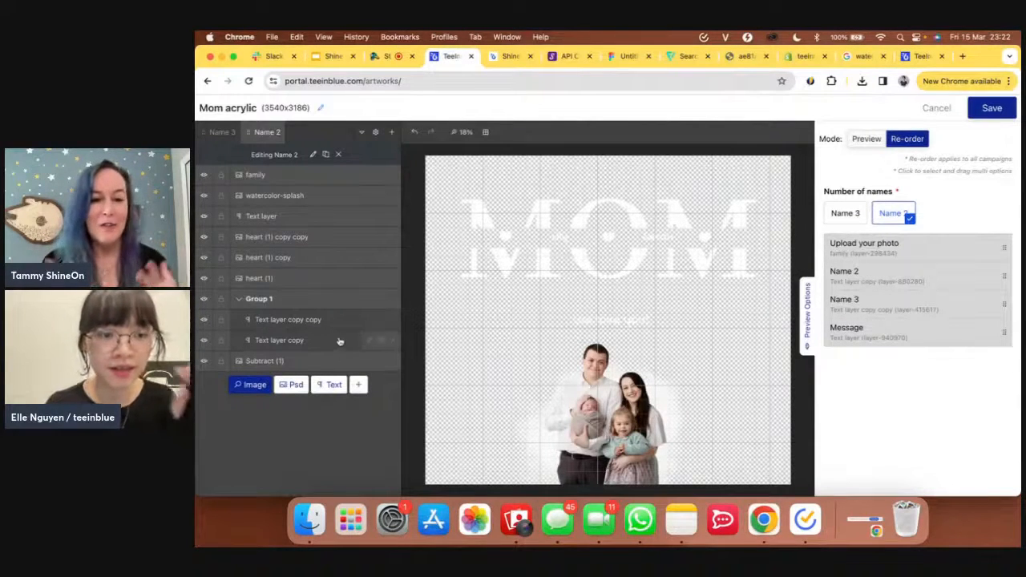
{"action": "left_click", "coordinate": [869, 141]}
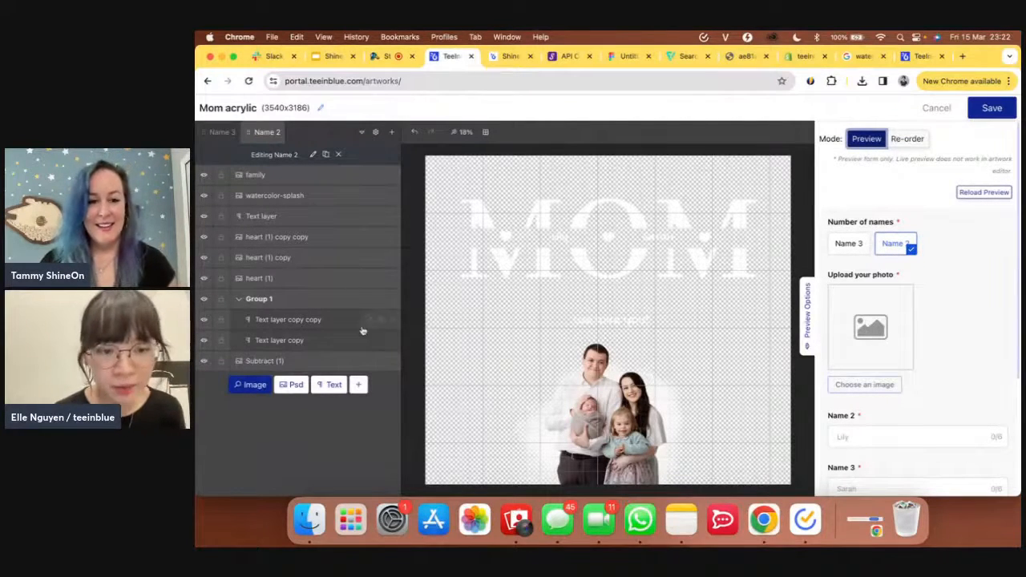
- Change the 'Text layer copy' option title from Name 2 to Name 1
{"action": "scroll", "coordinate": [873, 378], "scroll_direction": "down", "scroll_amount": 2}
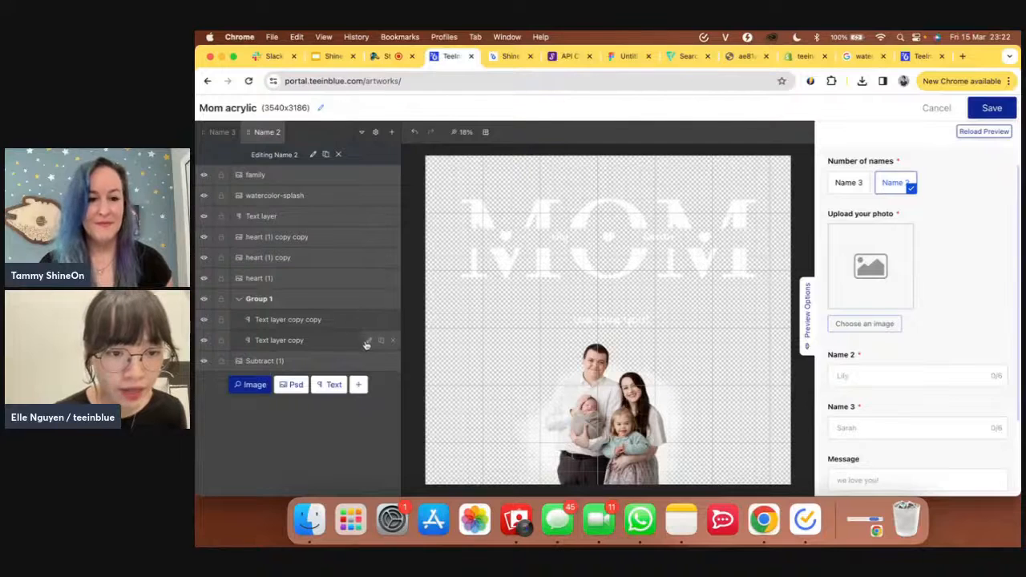
{"action": "left_click", "coordinate": [367, 342]}
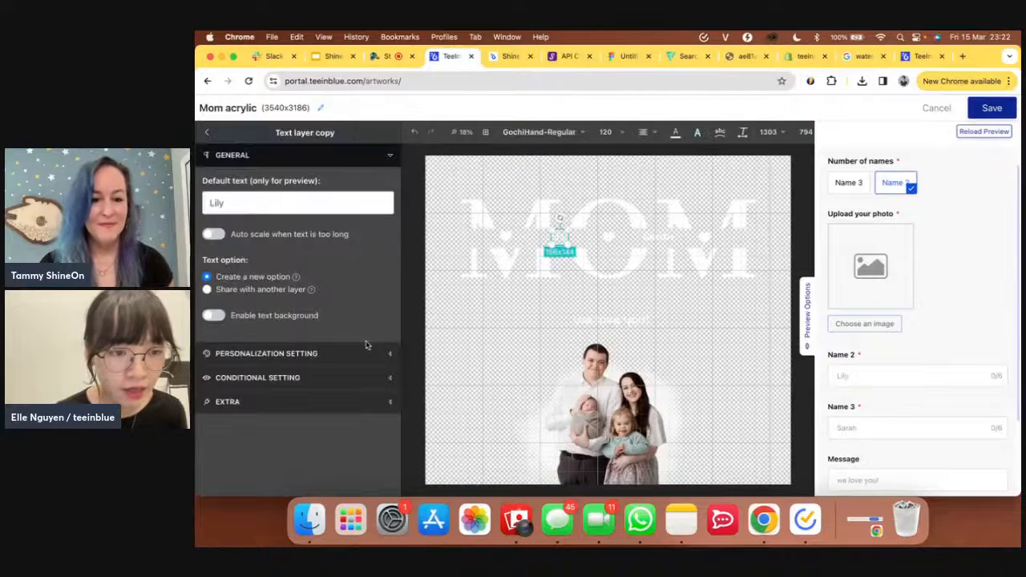
{"action": "left_click", "coordinate": [291, 353]}
{"action": "left_click", "coordinate": [260, 409]}
{"action": "key", "text": "BackSpace"}
{"action": "type", "text": "1"}
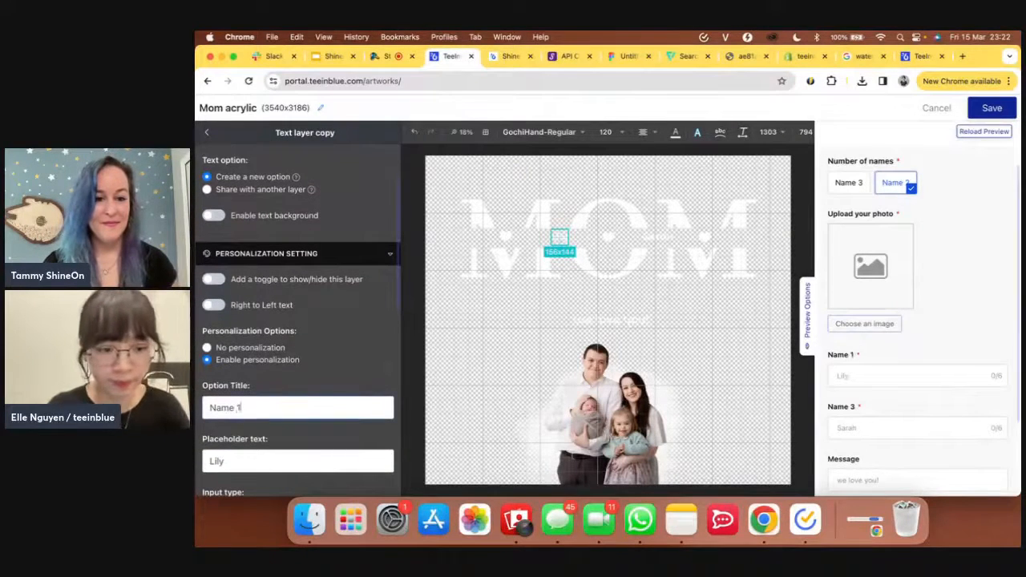
{"action": "left_click", "coordinate": [206, 132]}
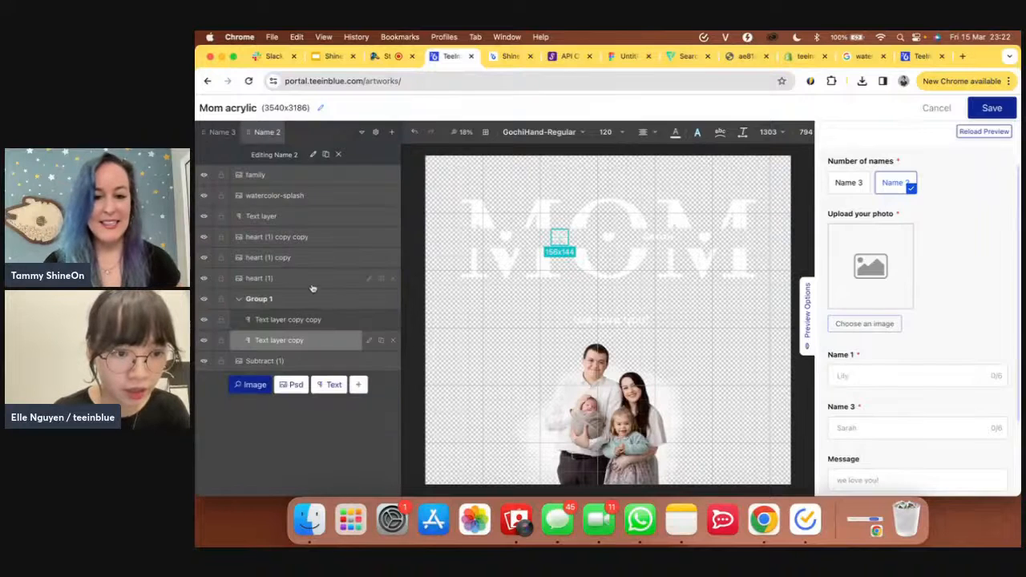
- Change the 'Text layer copy copy' option title from Name 3 to Name 2 and save the artwork
{"action": "left_click", "coordinate": [325, 314]}
{"action": "left_click", "coordinate": [369, 320]}
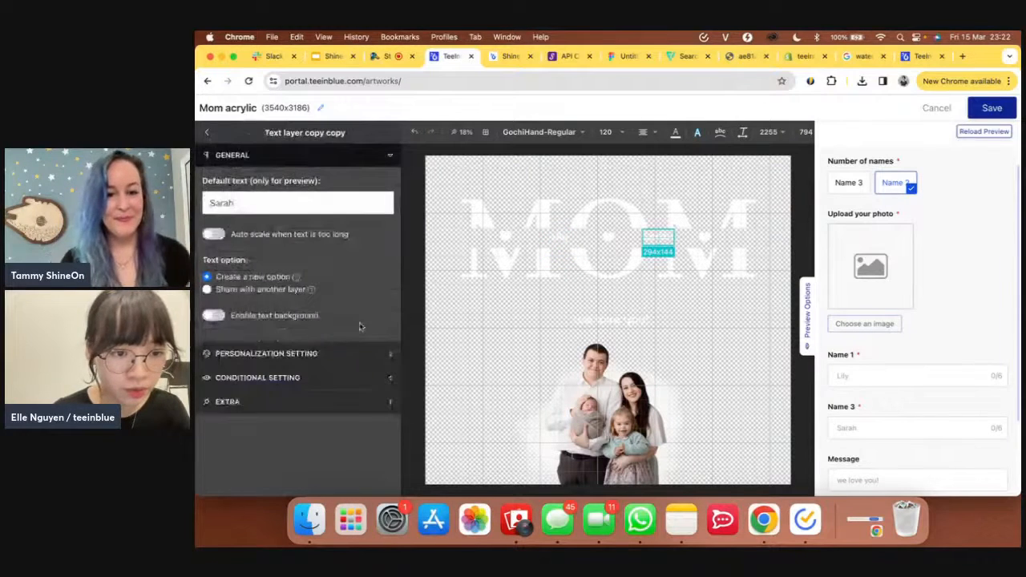
{"action": "left_click", "coordinate": [329, 357]}
{"action": "left_click", "coordinate": [299, 404]}
{"action": "key", "text": "BackSpace"}
{"action": "type", "text": "2"}
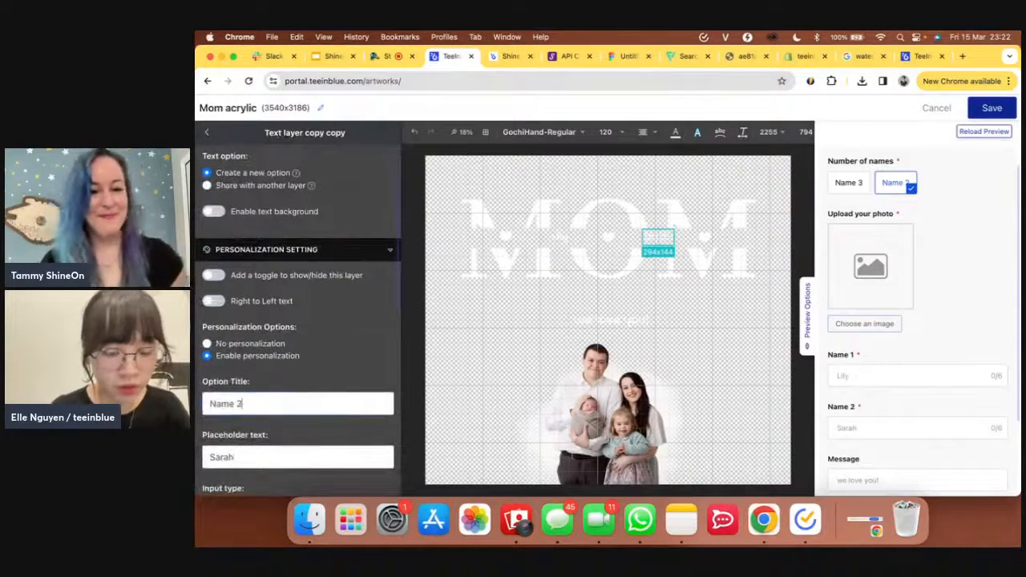
{"action": "left_click", "coordinate": [207, 132]}
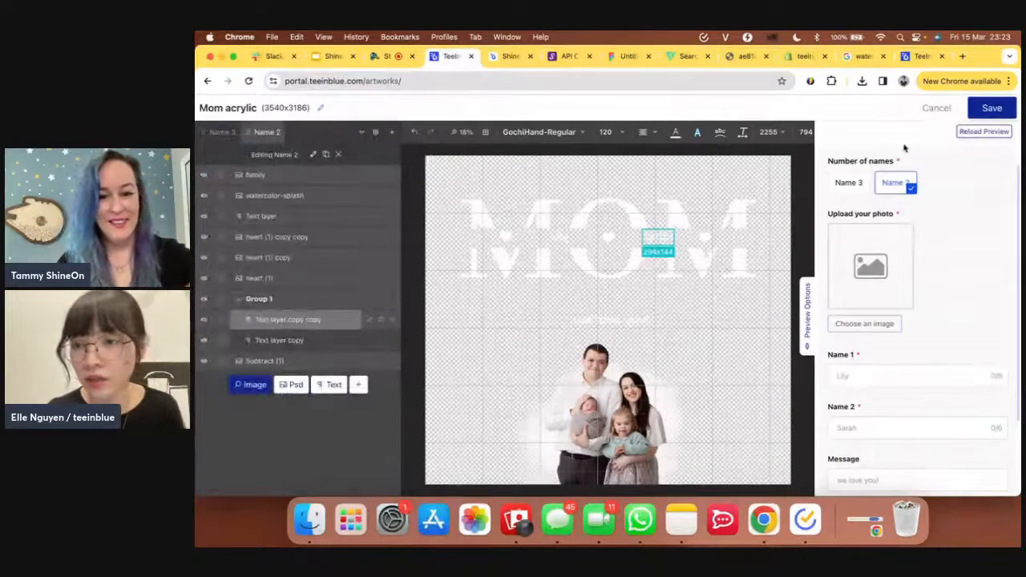
{"action": "left_click", "coordinate": [977, 114]}
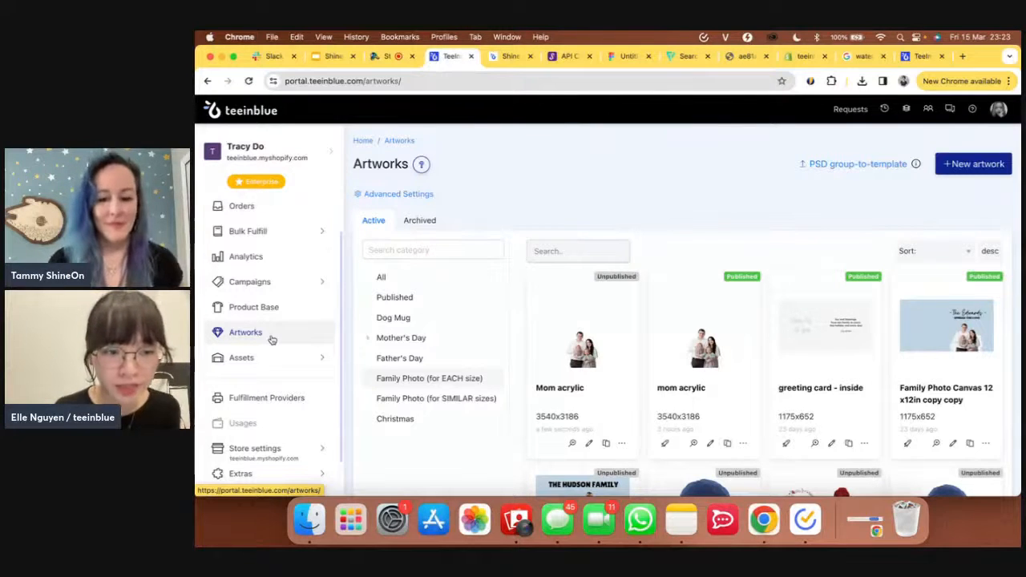
- Open the Campaigns 'by Product Base' list from the sidebar
{"action": "left_click", "coordinate": [248, 290]}
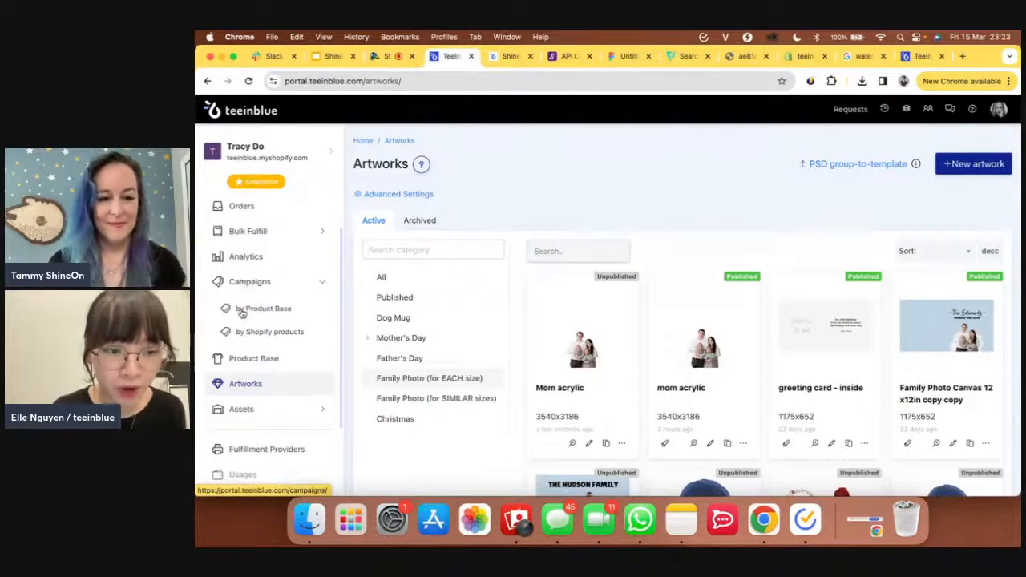
{"action": "left_click", "coordinate": [242, 314]}
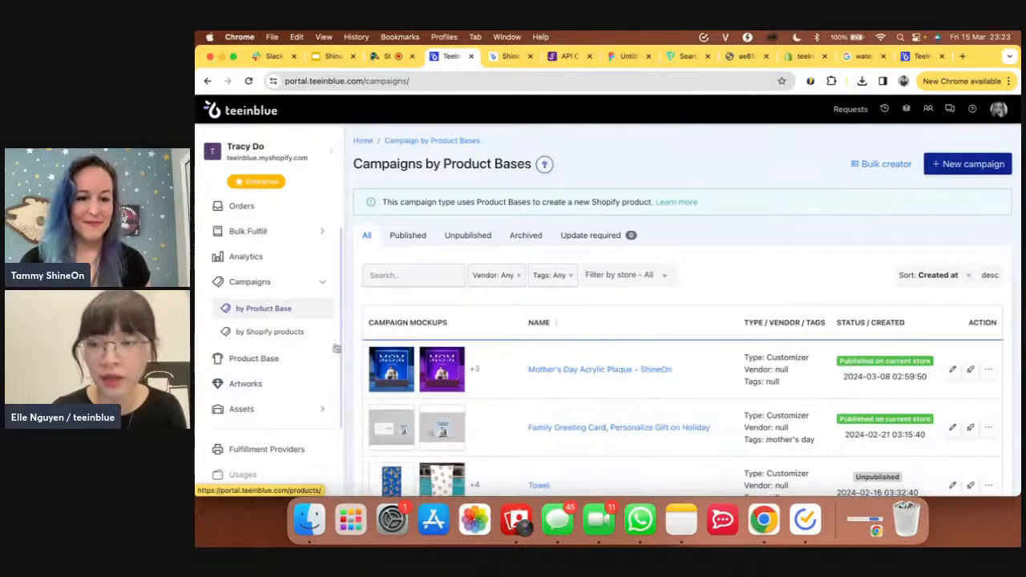
- Create a new campaign titled 'Personalized Mom Acrylic'
{"action": "left_click", "coordinate": [946, 168]}
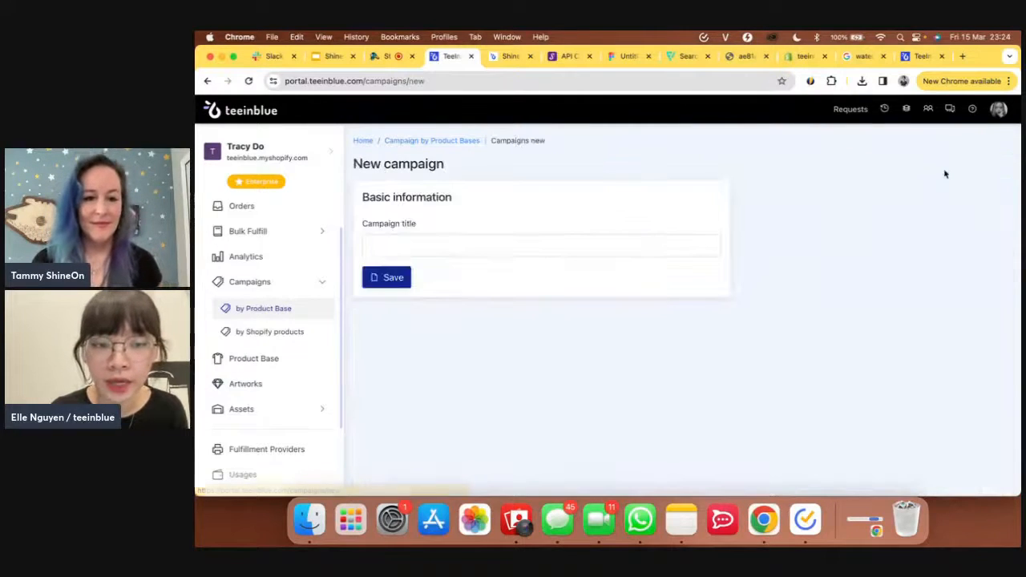
{"action": "left_click", "coordinate": [533, 247]}
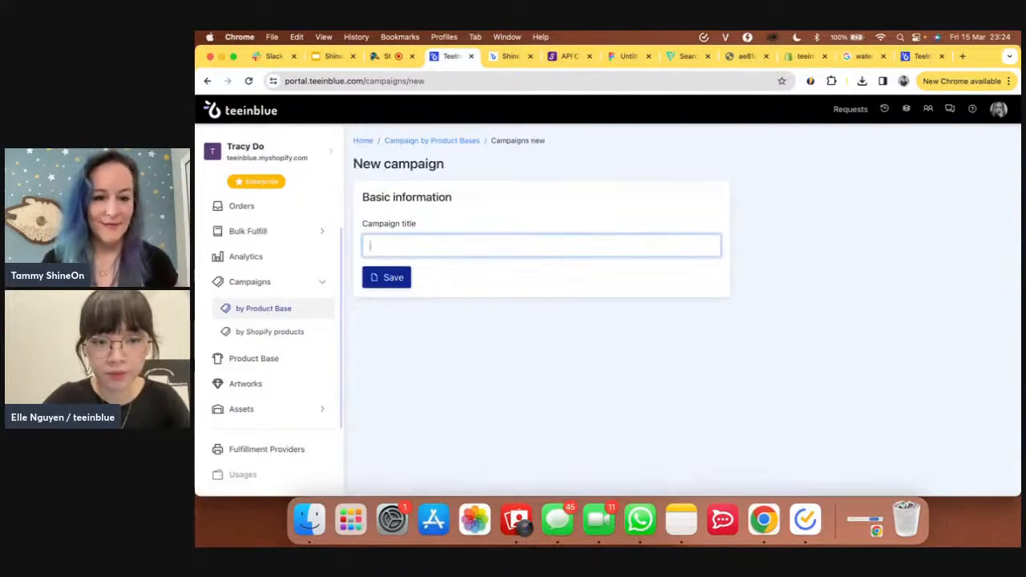
{"action": "type", "text": "Persona"}
{"action": "type", "text": "lized "}
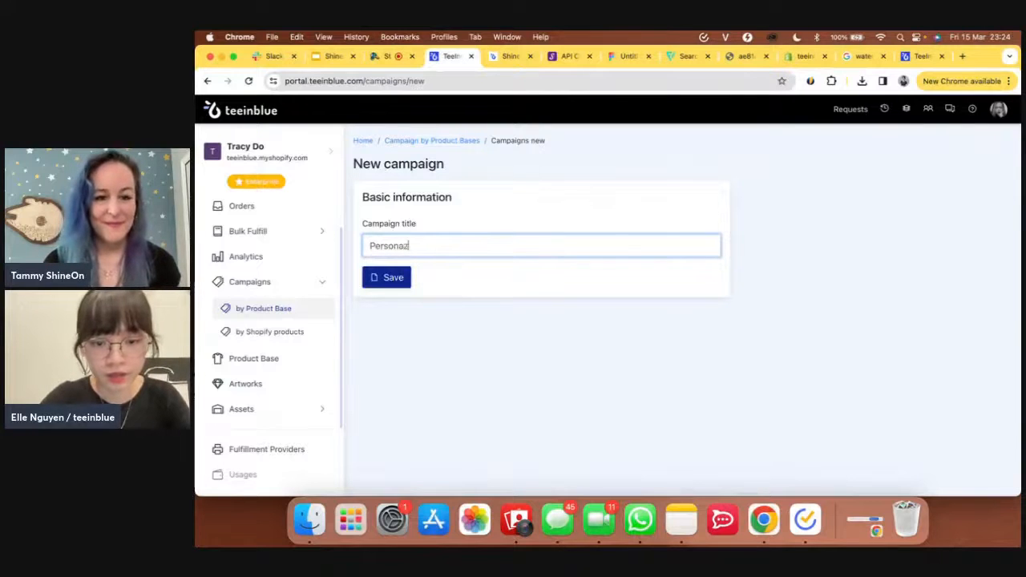
{"action": "type", "text": "Mom"}
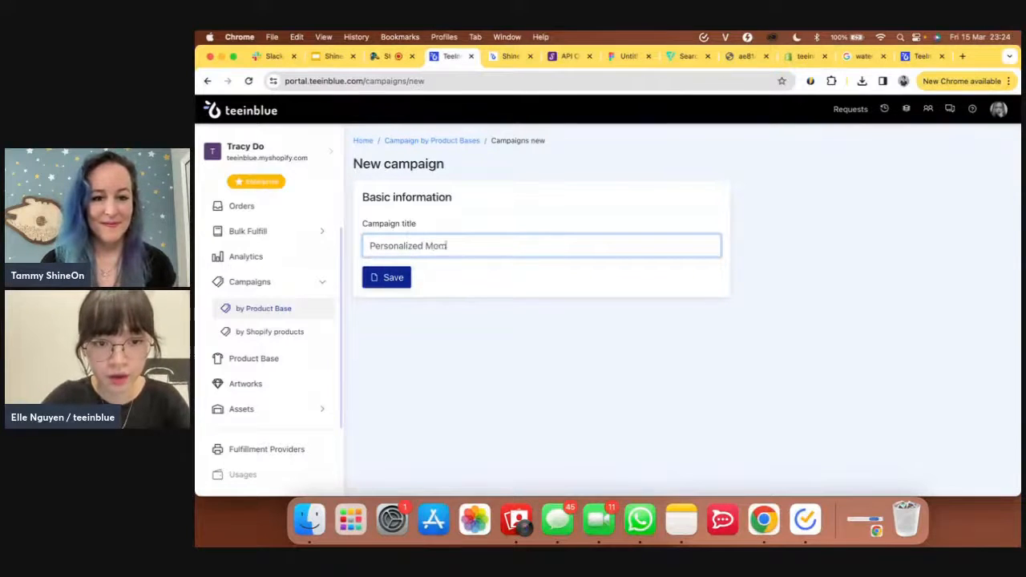
{"action": "type", "text": " Acrylic"}
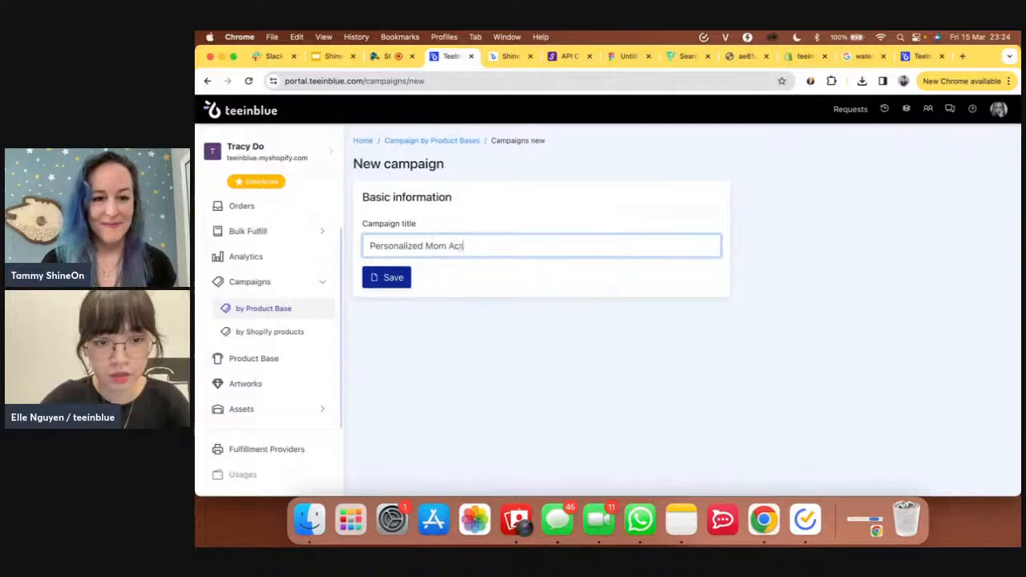
{"action": "left_click", "coordinate": [407, 279]}
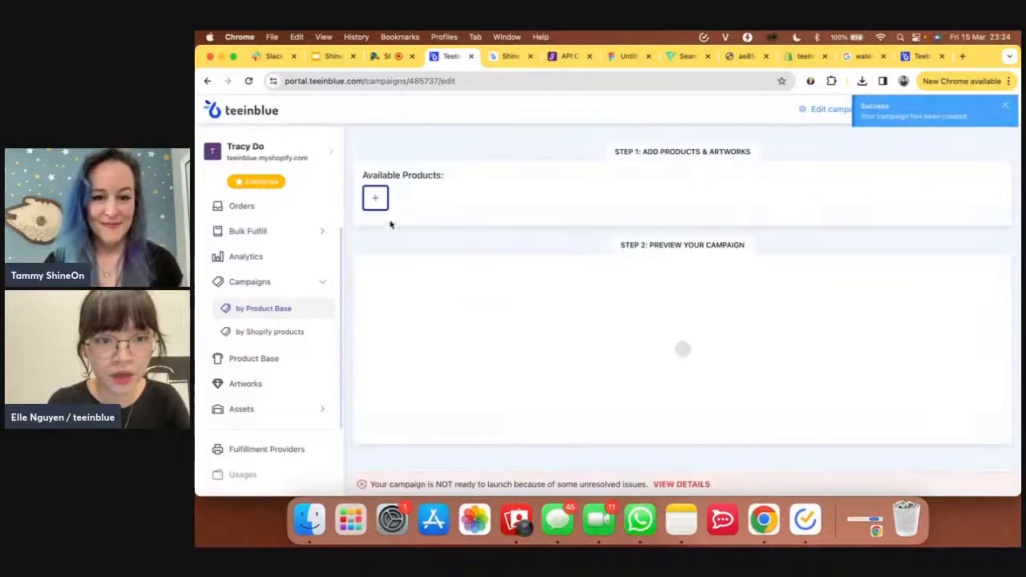
- Add the Acrylic Square Plaque product and assign the Mom acrylic artwork to its print area
{"action": "left_click", "coordinate": [375, 198]}
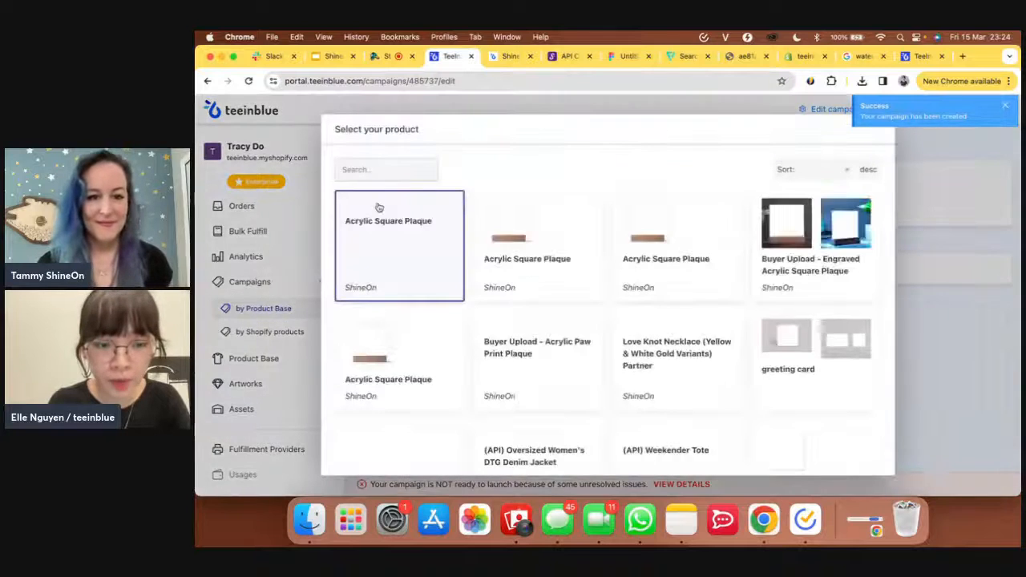
{"action": "left_click", "coordinate": [388, 230]}
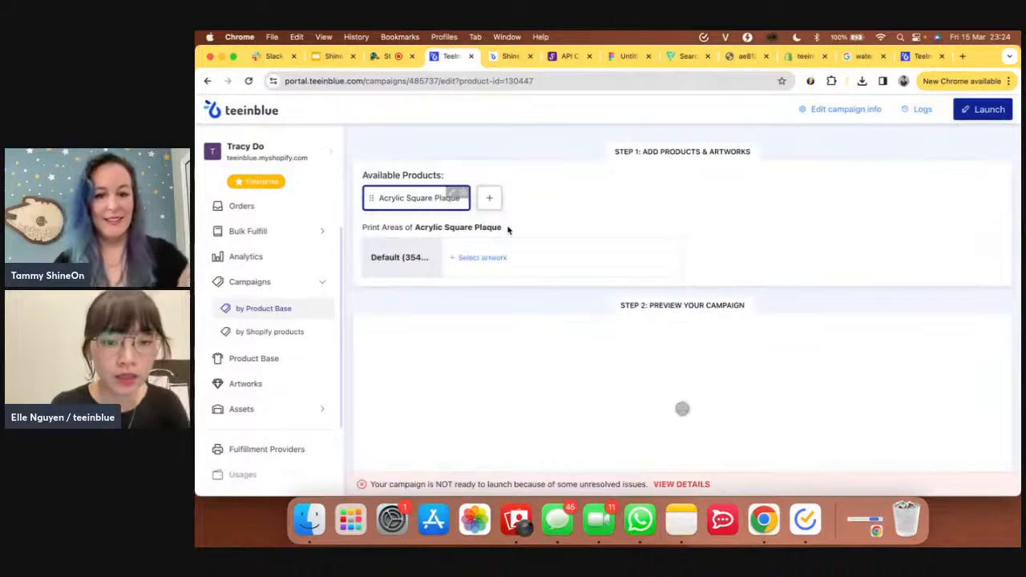
{"action": "left_click", "coordinate": [486, 259]}
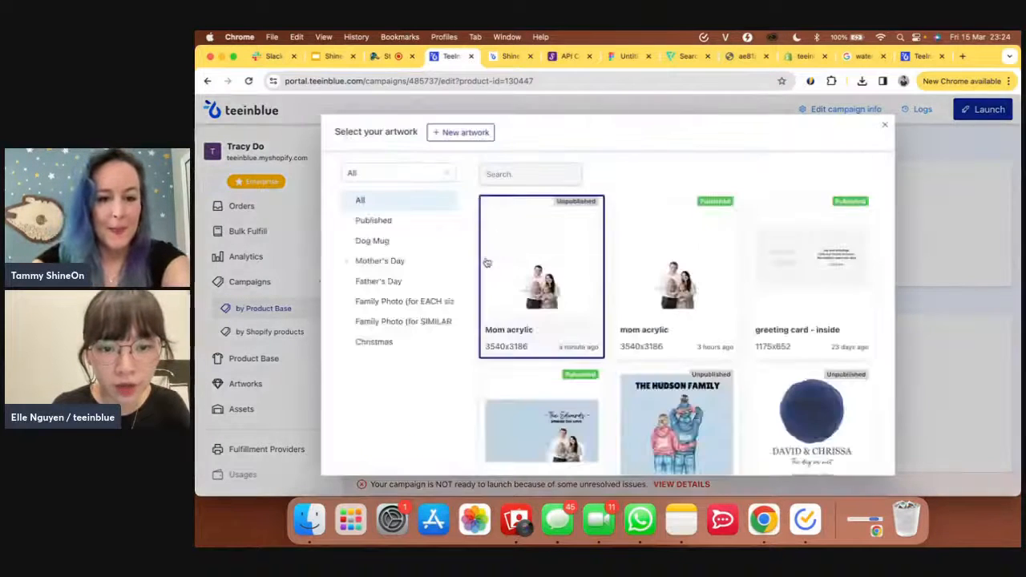
{"action": "left_click", "coordinate": [533, 249]}
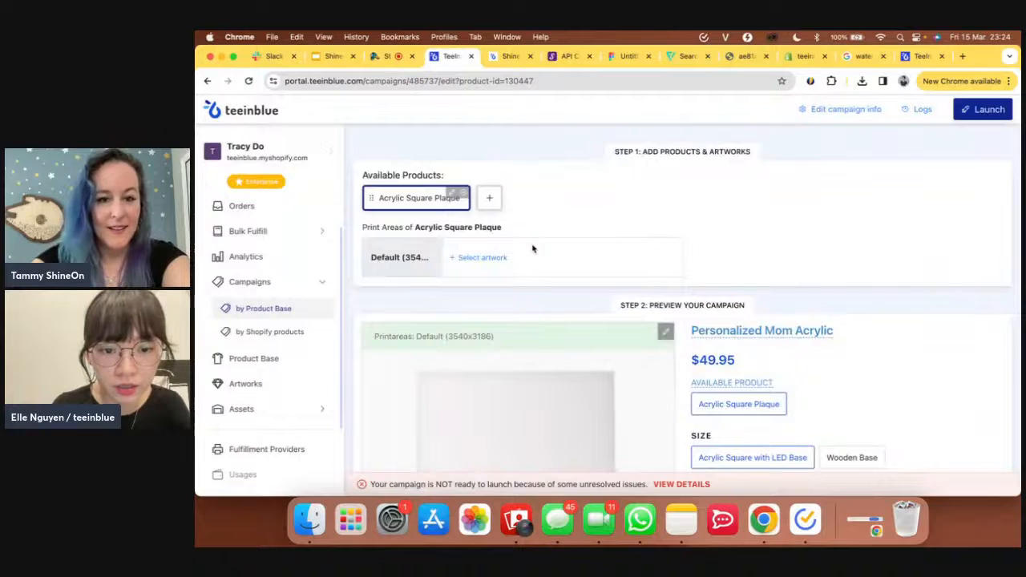
- Delete the unwanted plain mockups, keeping the purple, green, red and blue MOM plaque previews
{"action": "scroll", "coordinate": [533, 249], "scroll_direction": "down", "scroll_amount": 1}
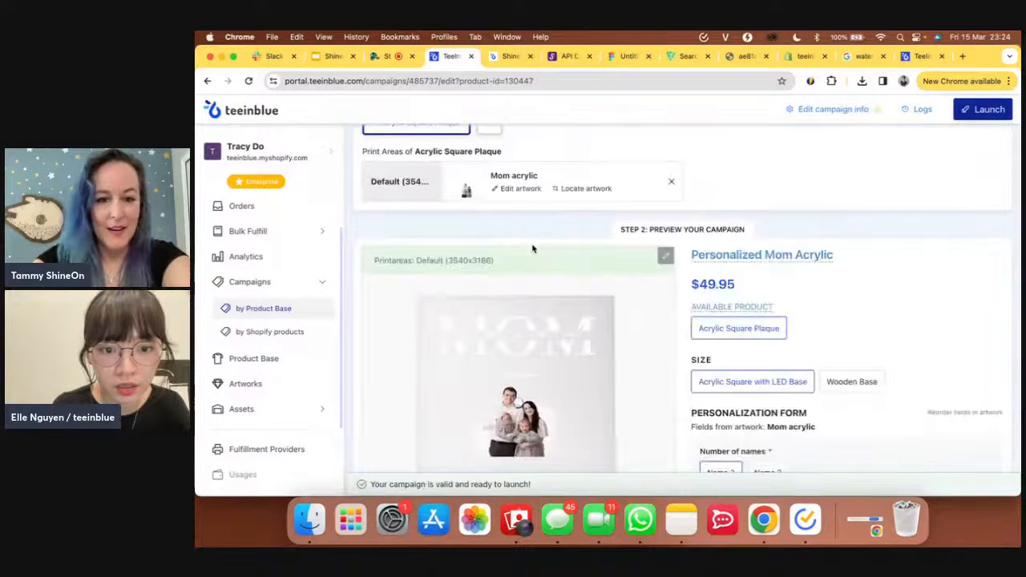
{"action": "scroll", "coordinate": [533, 249], "scroll_direction": "down", "scroll_amount": 3}
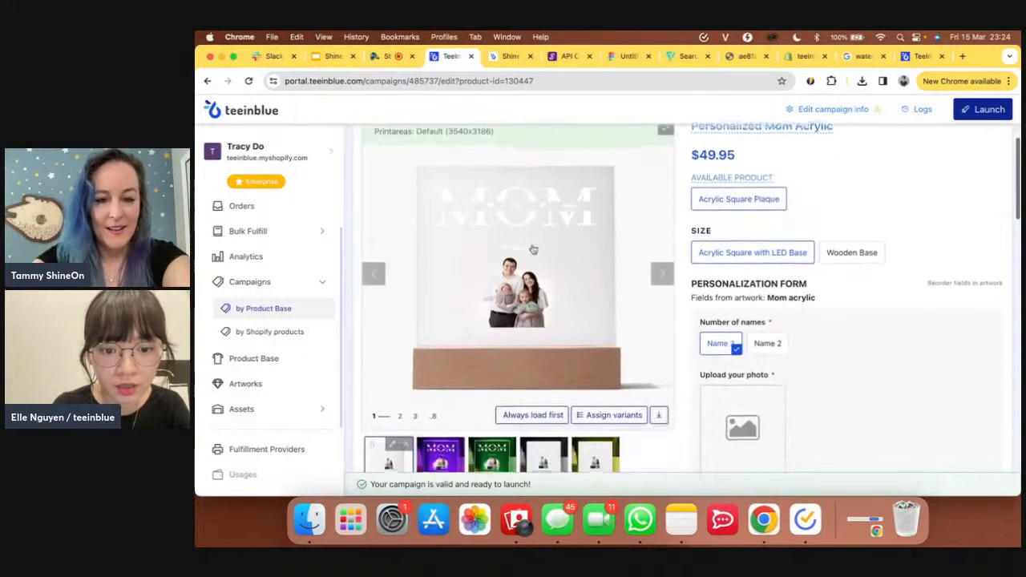
{"action": "scroll", "coordinate": [533, 249], "scroll_direction": "up", "scroll_amount": 1}
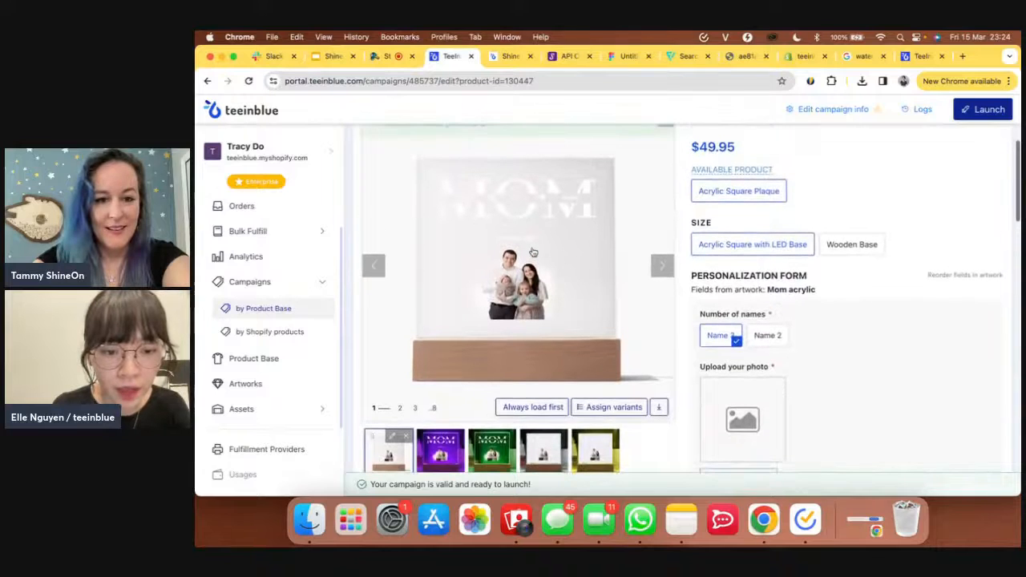
{"action": "left_click", "coordinate": [444, 455]}
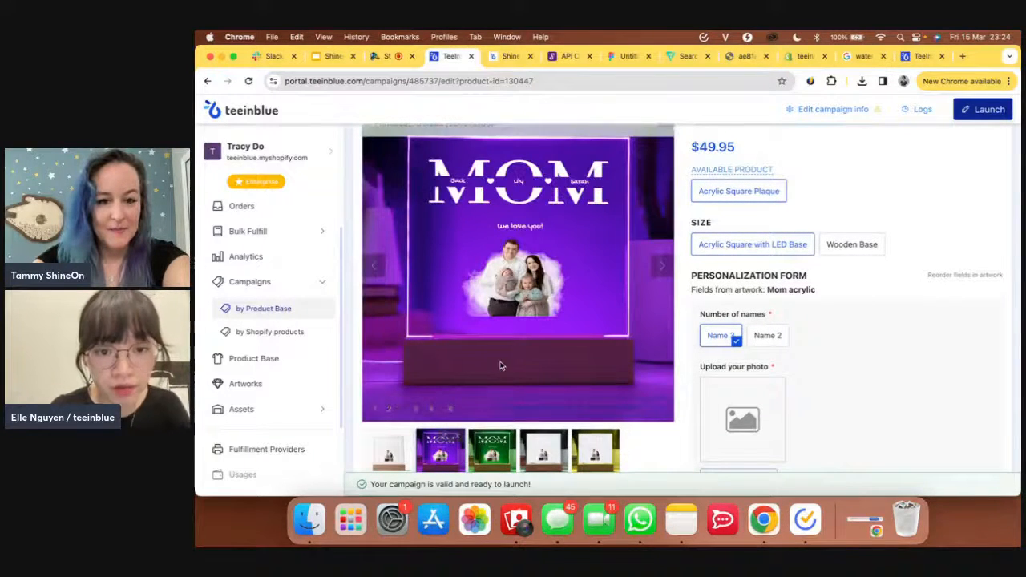
{"action": "left_click", "coordinate": [405, 437]}
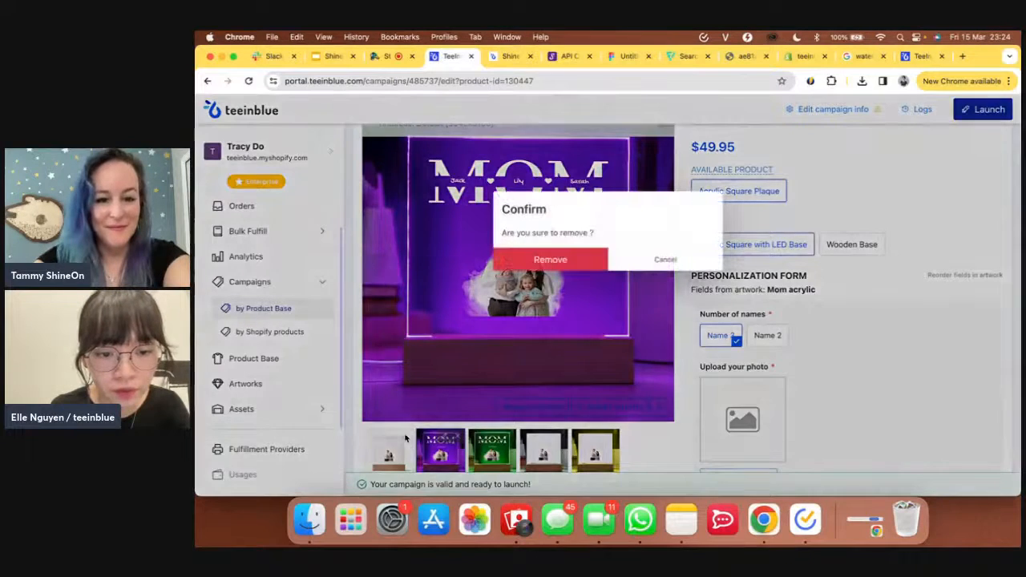
{"action": "left_click", "coordinate": [572, 267]}
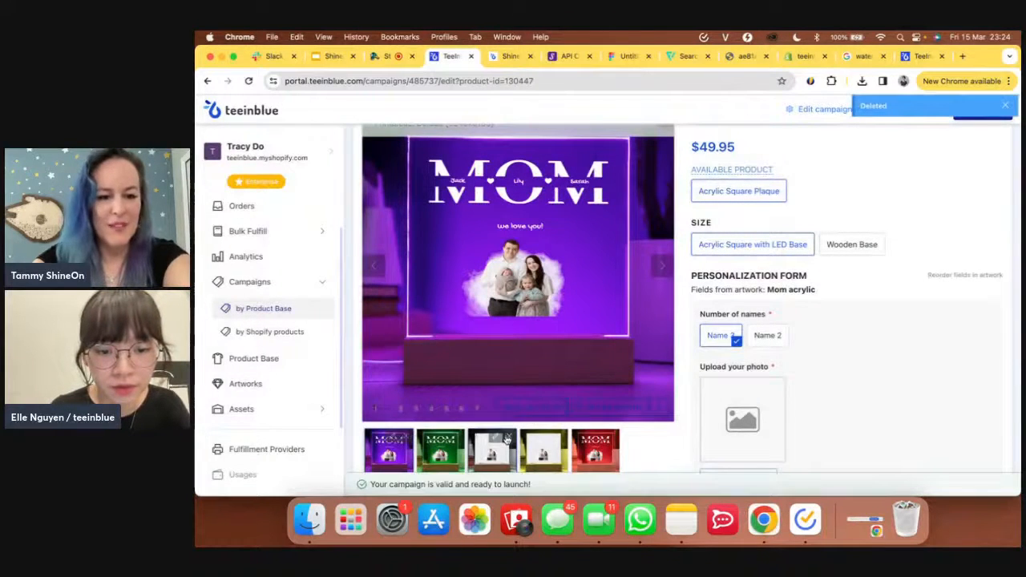
{"action": "left_click", "coordinate": [507, 439]}
{"action": "left_click", "coordinate": [579, 261]}
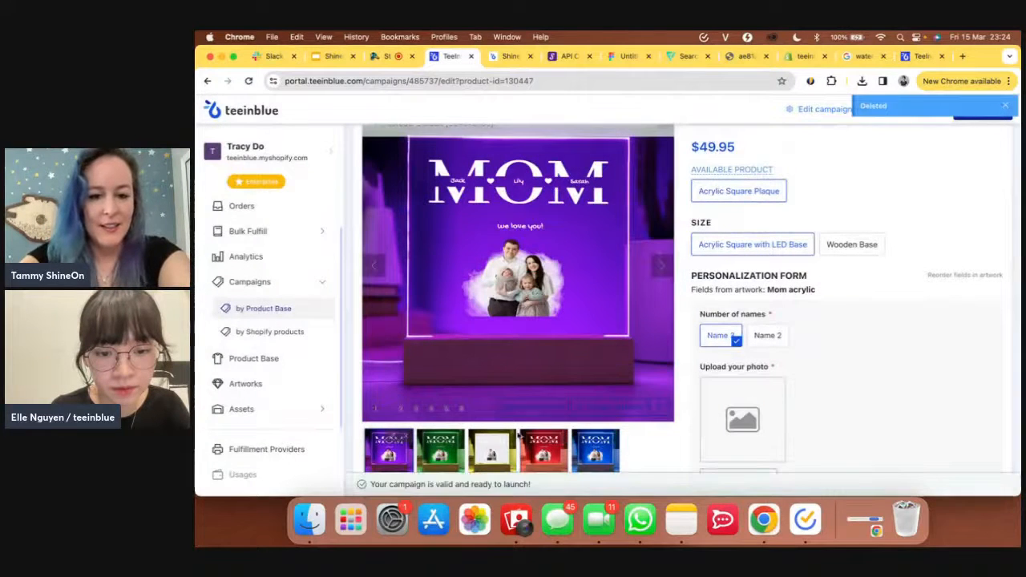
{"action": "left_click", "coordinate": [509, 440]}
{"action": "left_click", "coordinate": [576, 266]}
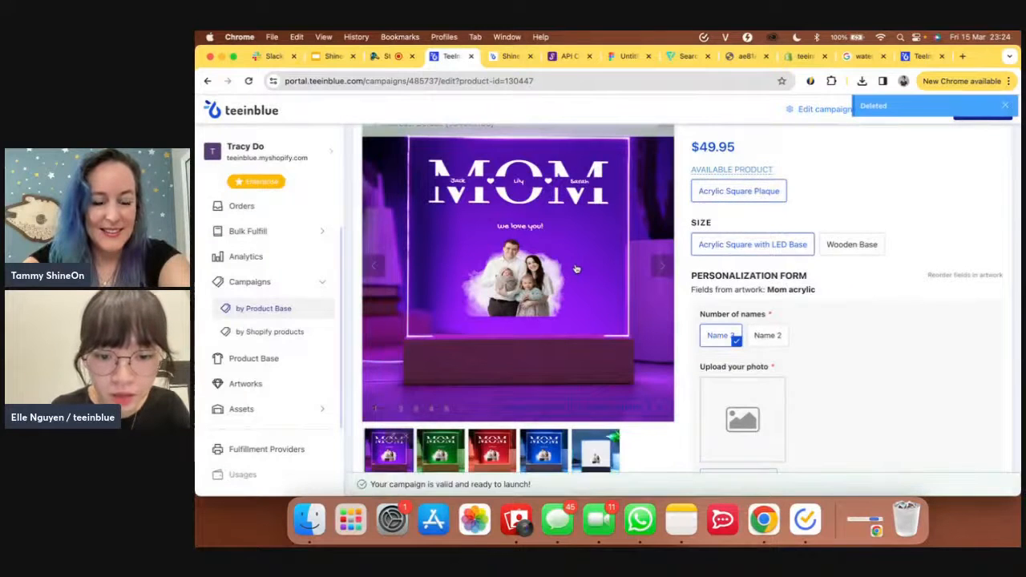
{"action": "scroll", "coordinate": [577, 270], "scroll_direction": "up", "scroll_amount": 3}
{"action": "scroll", "coordinate": [576, 270], "scroll_direction": "down", "scroll_amount": 5}
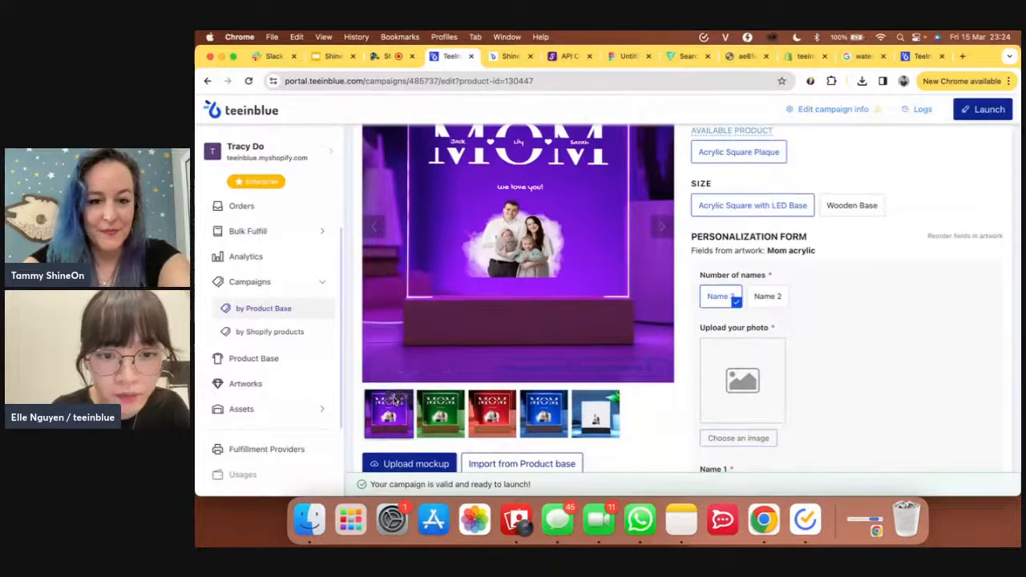
- Replace the purple mockup's print area with a fresh Default (3540x3186) print area
{"action": "left_click", "coordinate": [394, 401]}
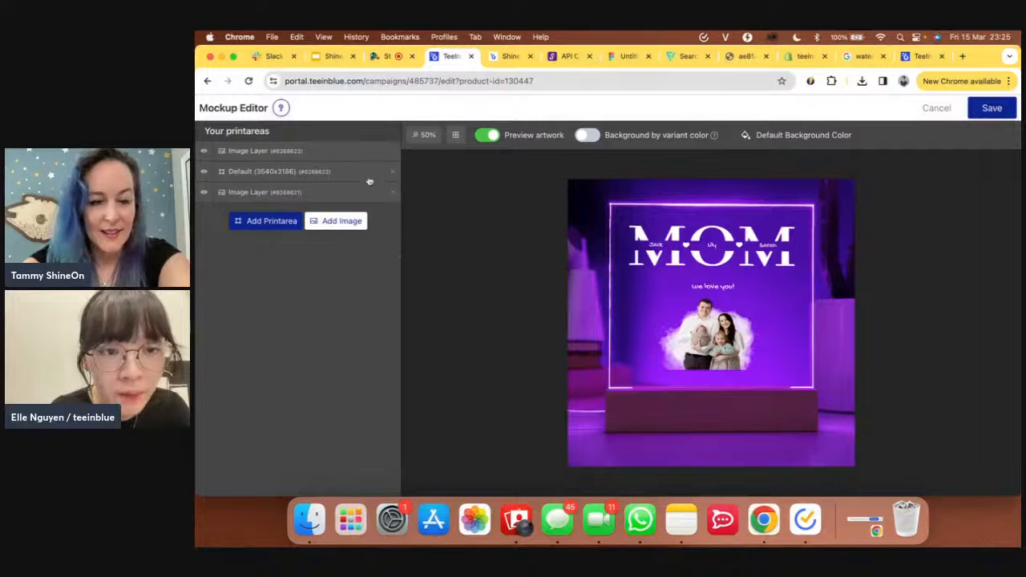
{"action": "left_click", "coordinate": [392, 173]}
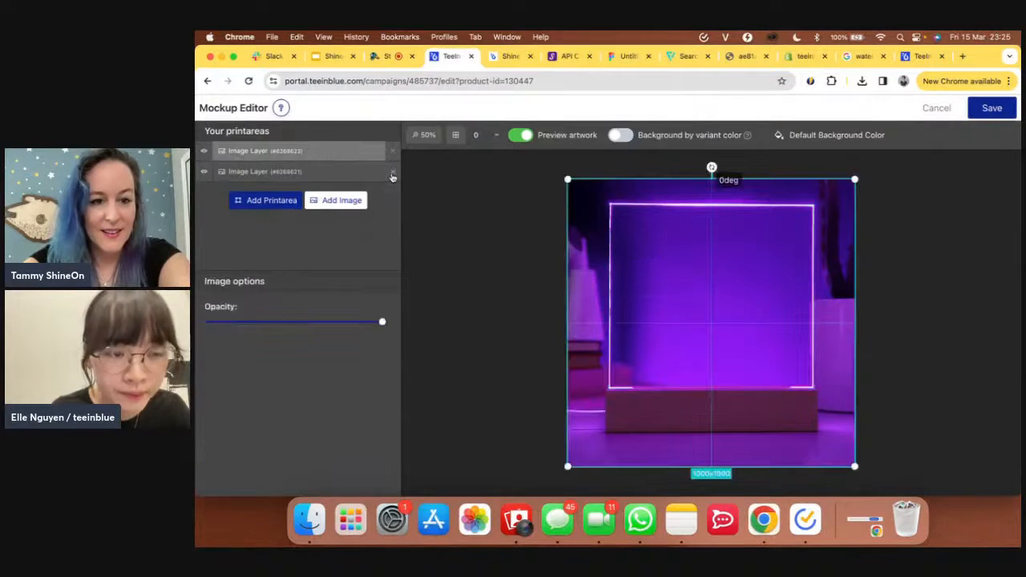
{"action": "left_click", "coordinate": [263, 204]}
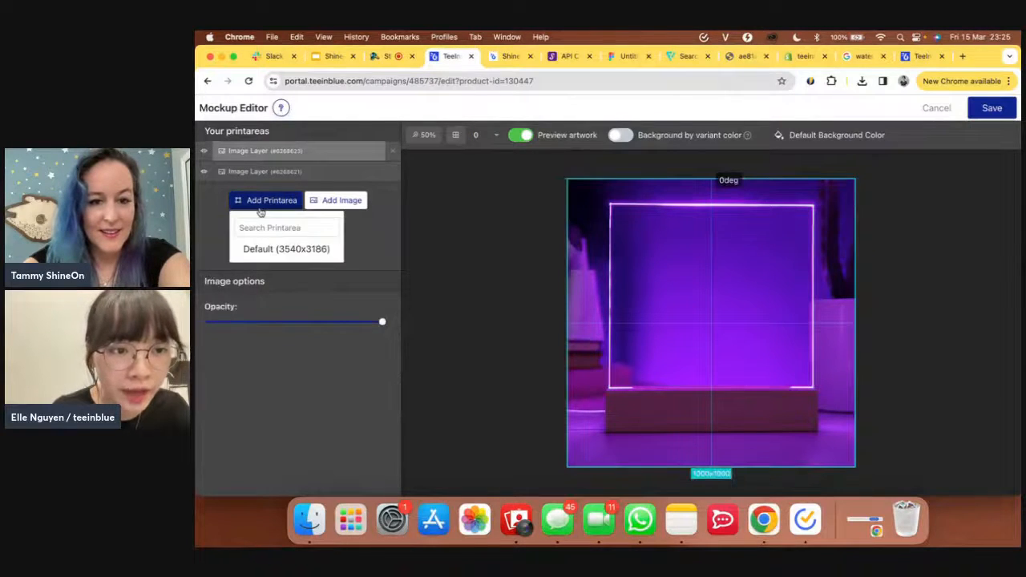
{"action": "left_click", "coordinate": [285, 249]}
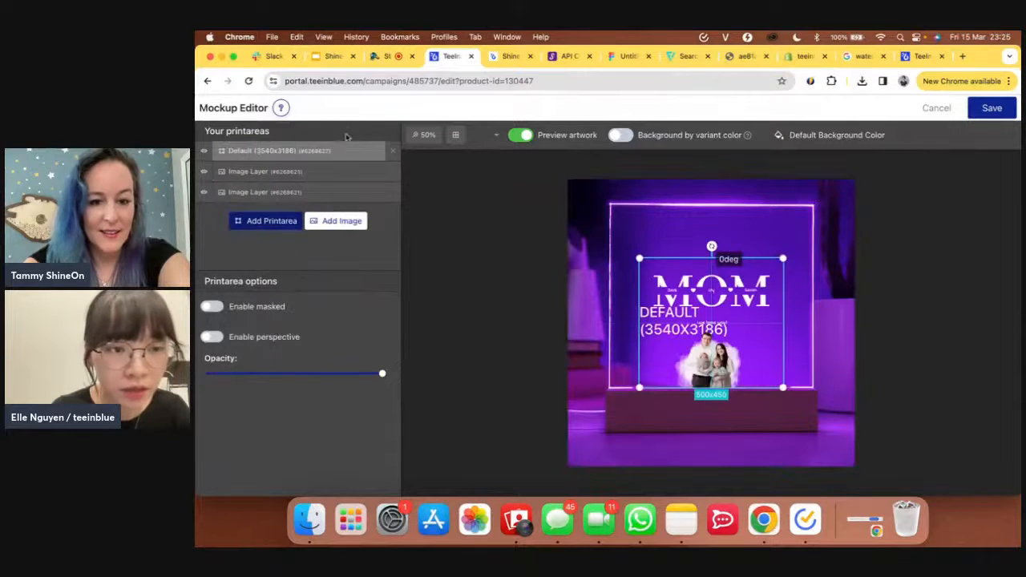
{"action": "left_click_drag", "start_coordinate": [319, 153], "coordinate": [318, 159]}
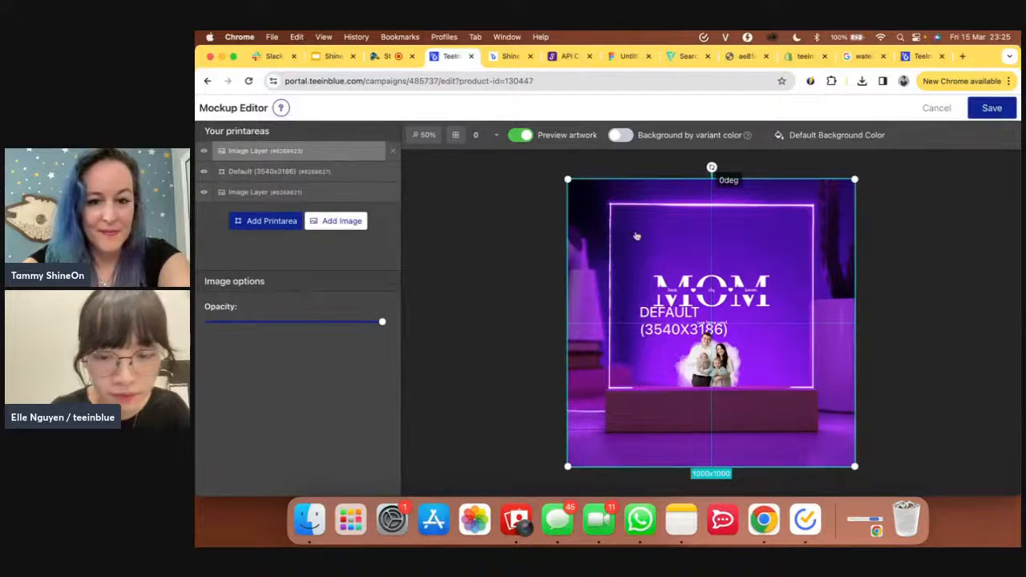
- Resize the Default print area to 696x625 to cover the plaque's acrylic panel
{"action": "left_click", "coordinate": [287, 175]}
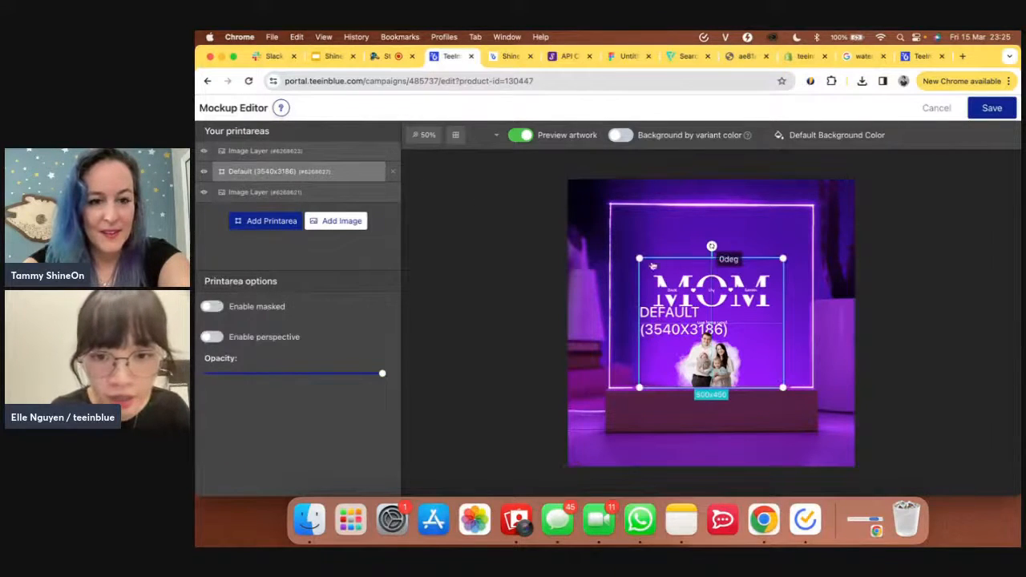
{"action": "left_click_drag", "start_coordinate": [639, 259], "coordinate": [670, 251]}
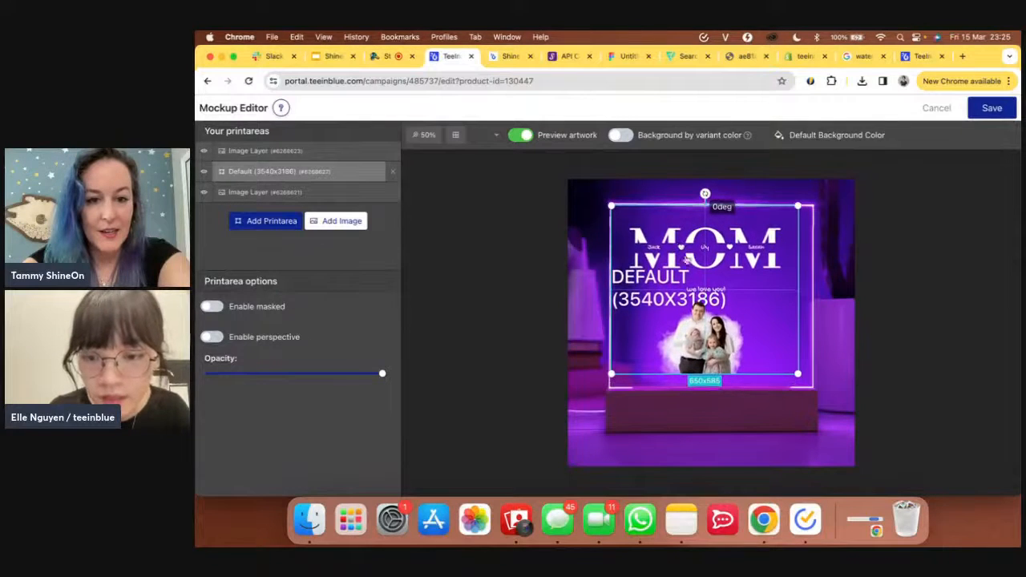
{"action": "left_click_drag", "start_coordinate": [797, 373], "coordinate": [810, 386]}
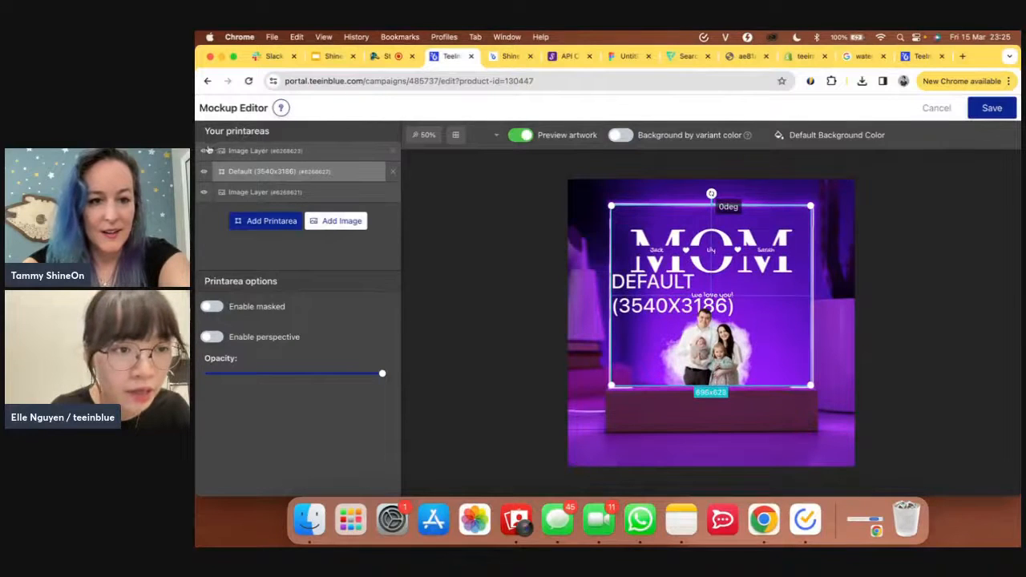
{"action": "left_click", "coordinate": [203, 192]}
{"action": "left_click", "coordinate": [204, 192]}
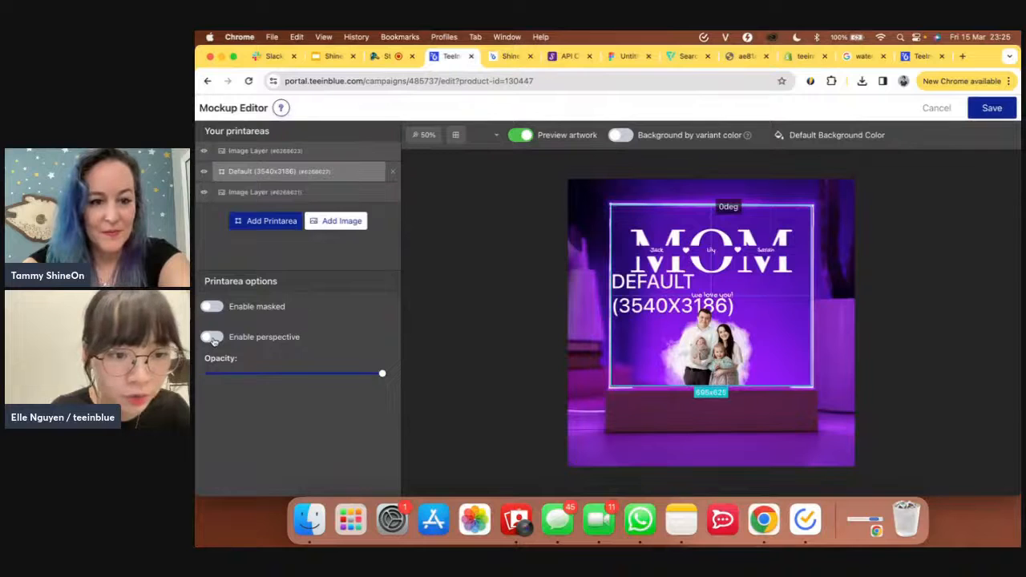
{"action": "left_click", "coordinate": [212, 338]}
- Nudge the Default print area's left perspective corners, apply, and save the mockup
{"action": "left_click", "coordinate": [362, 408]}
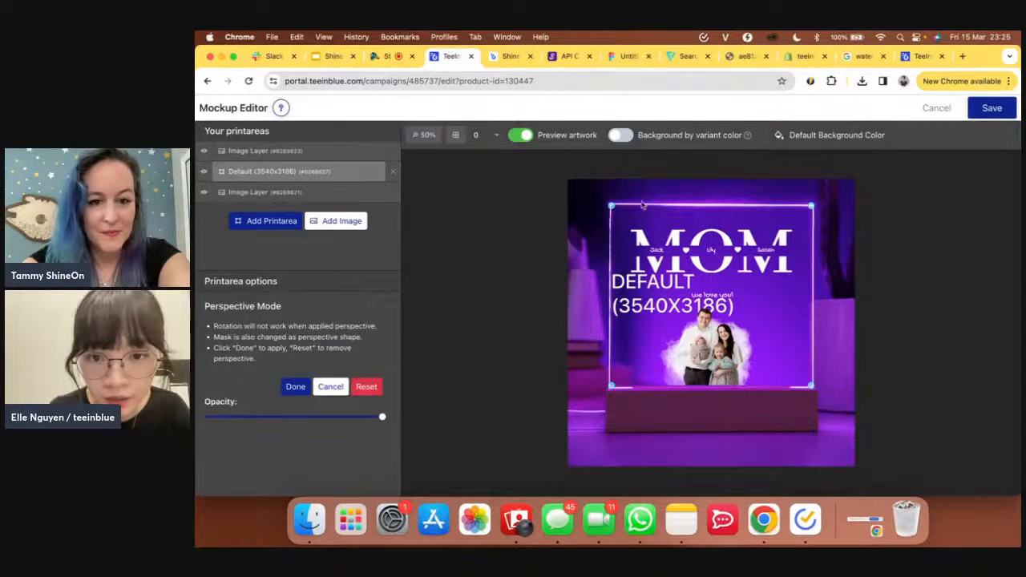
{"action": "left_click_drag", "start_coordinate": [611, 206], "coordinate": [612, 203]}
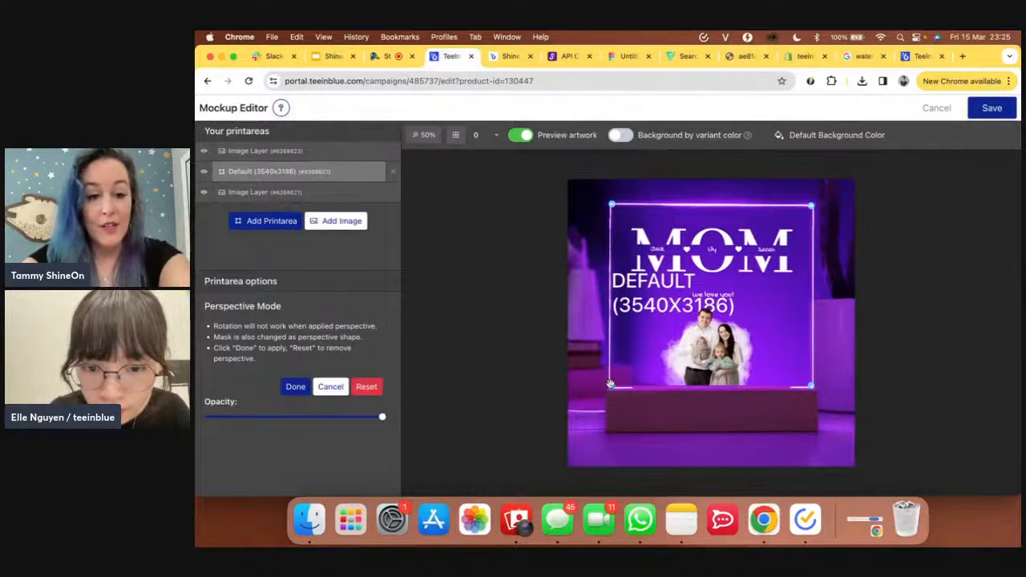
{"action": "left_click_drag", "start_coordinate": [611, 384], "coordinate": [610, 386]}
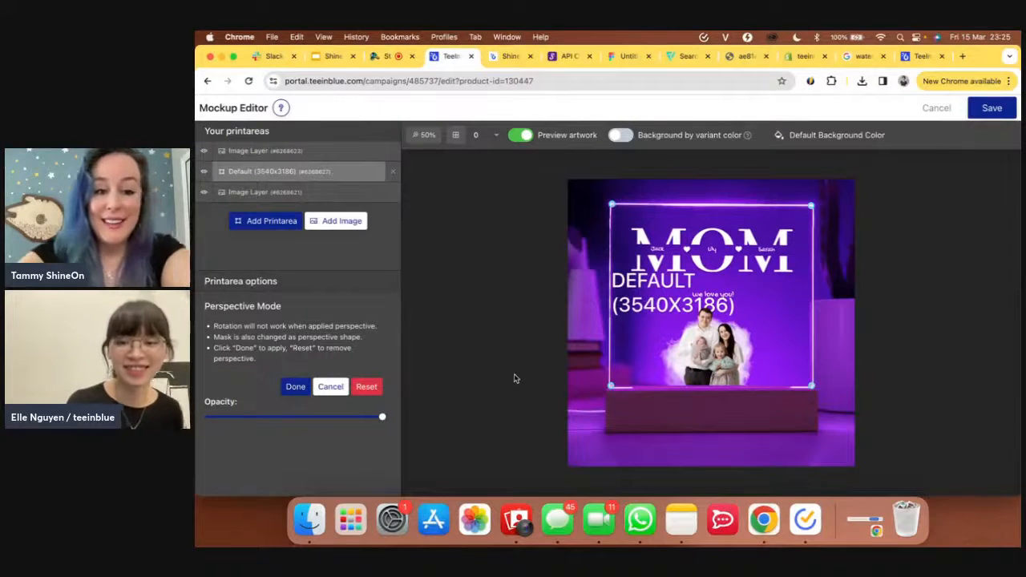
{"action": "left_click", "coordinate": [293, 388]}
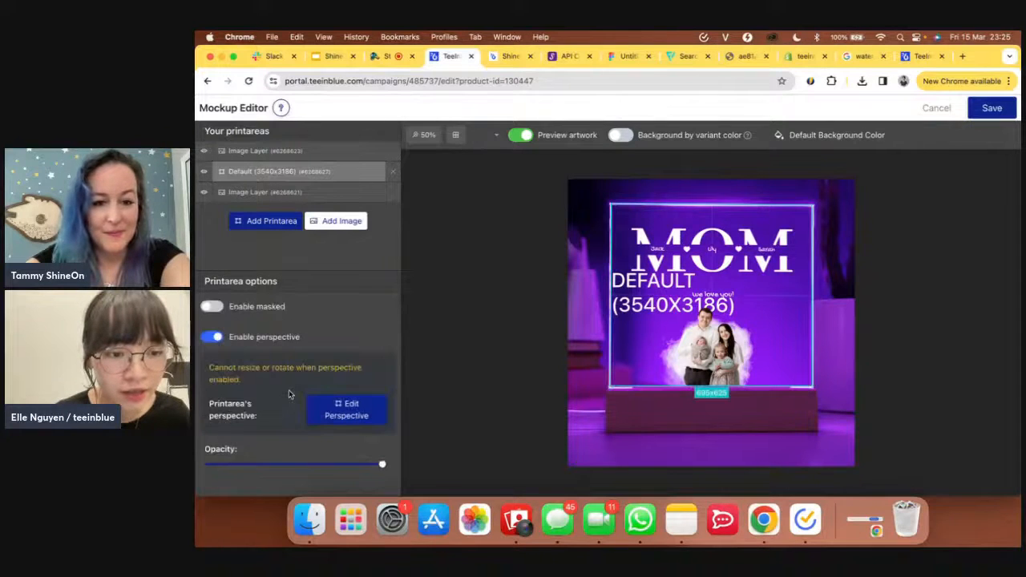
{"action": "left_click", "coordinate": [996, 109]}
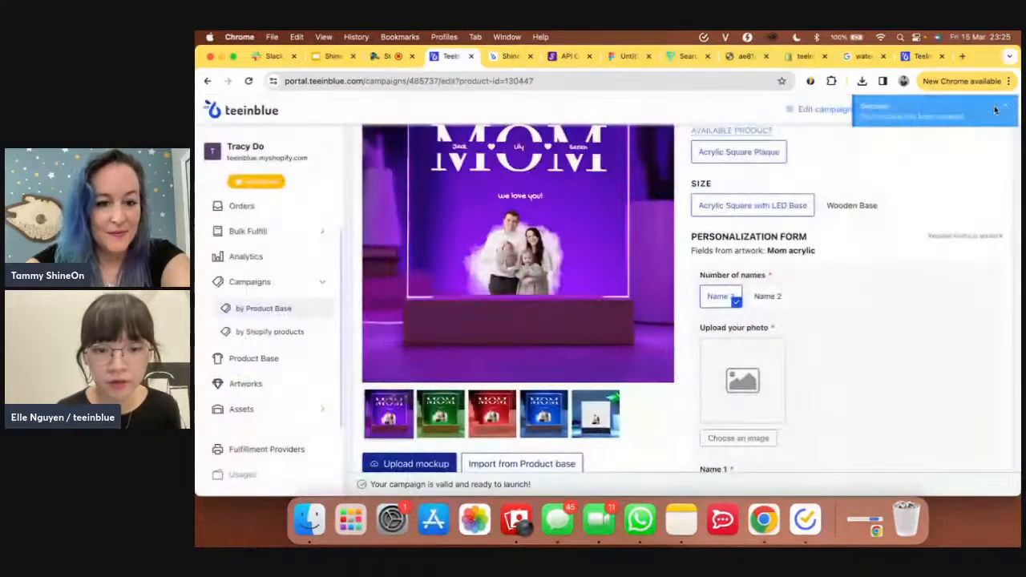
- Delete the fifth, plain white plaque mockup from the campaign's mockups
{"action": "mouse_move", "coordinate": [598, 416]}
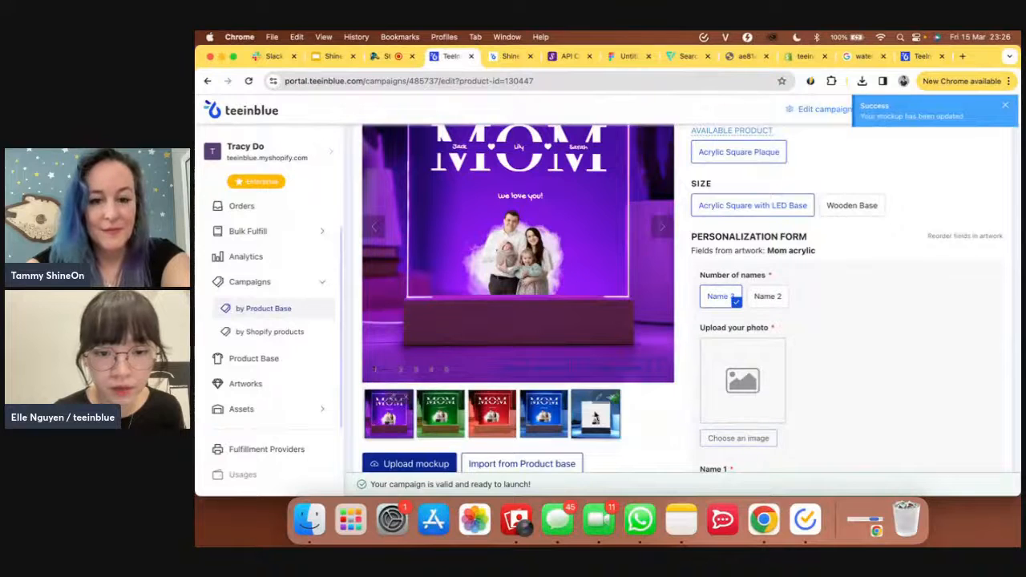
{"action": "left_click", "coordinate": [613, 398]}
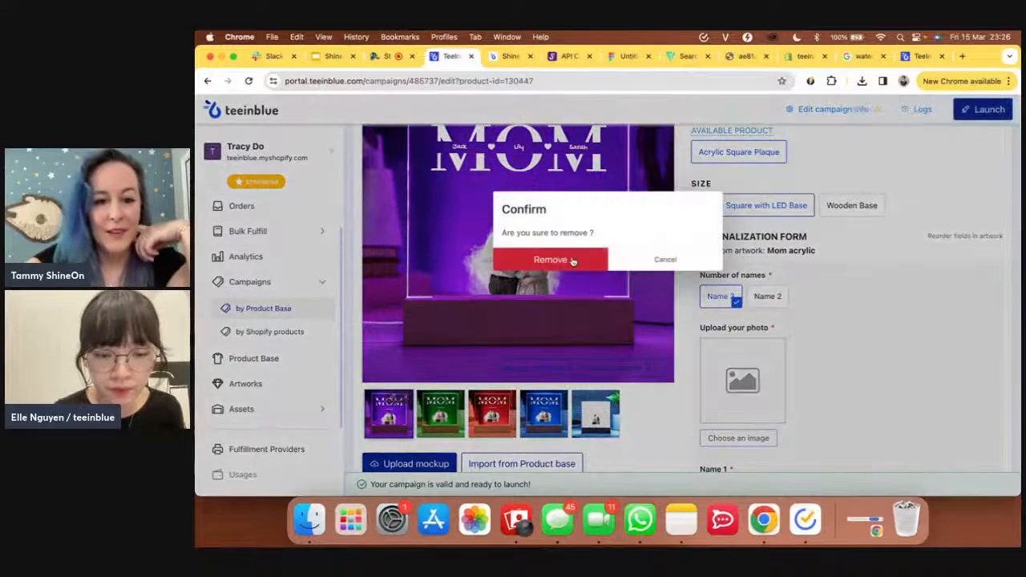
{"action": "left_click", "coordinate": [572, 261]}
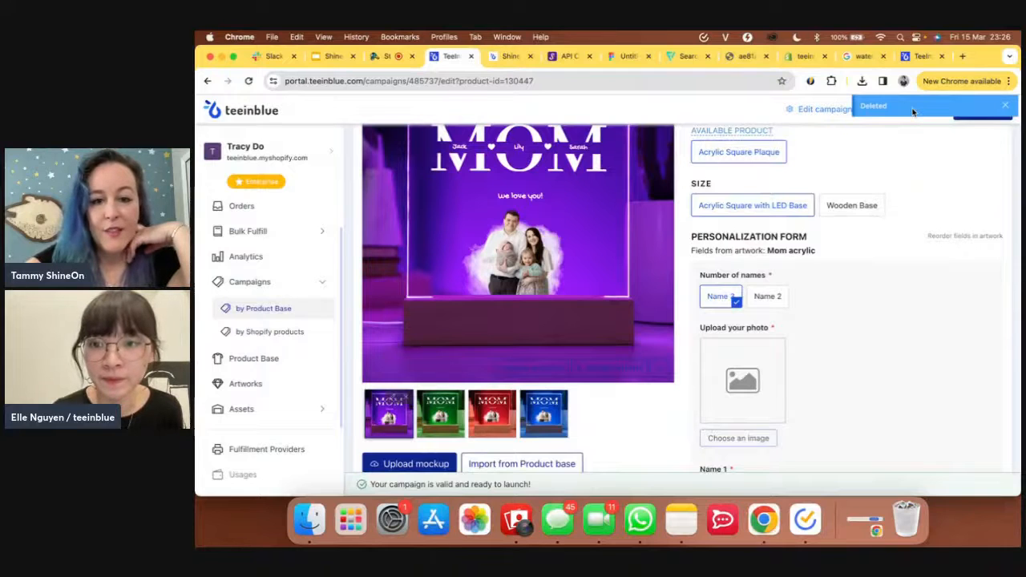
{"action": "scroll", "coordinate": [938, 184], "scroll_direction": "up", "scroll_amount": 5}
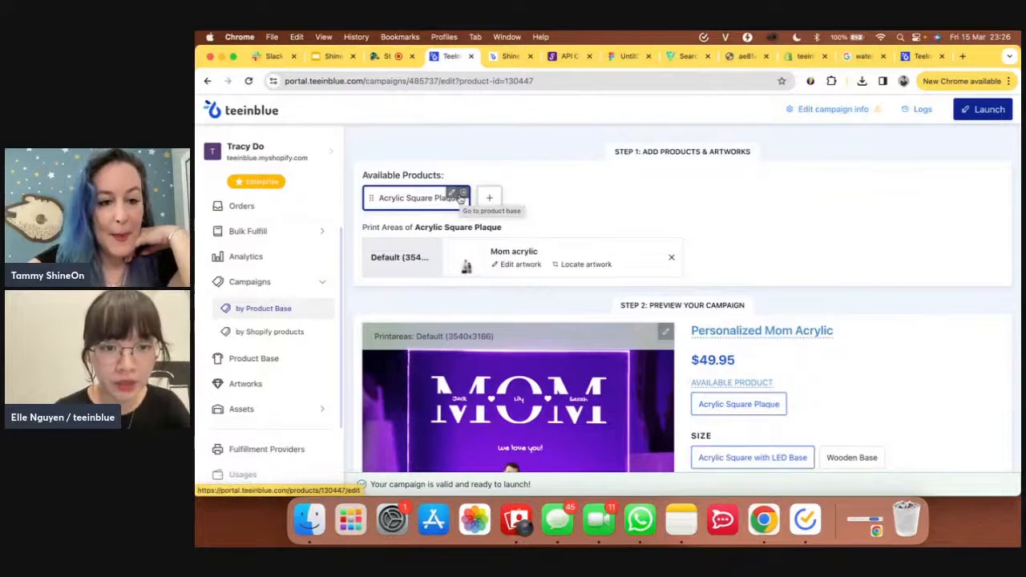
- In the Acrylic Square Plaque product base, change the Wooden Base price from 39.95 to 69.95
{"action": "left_click", "coordinate": [456, 196]}
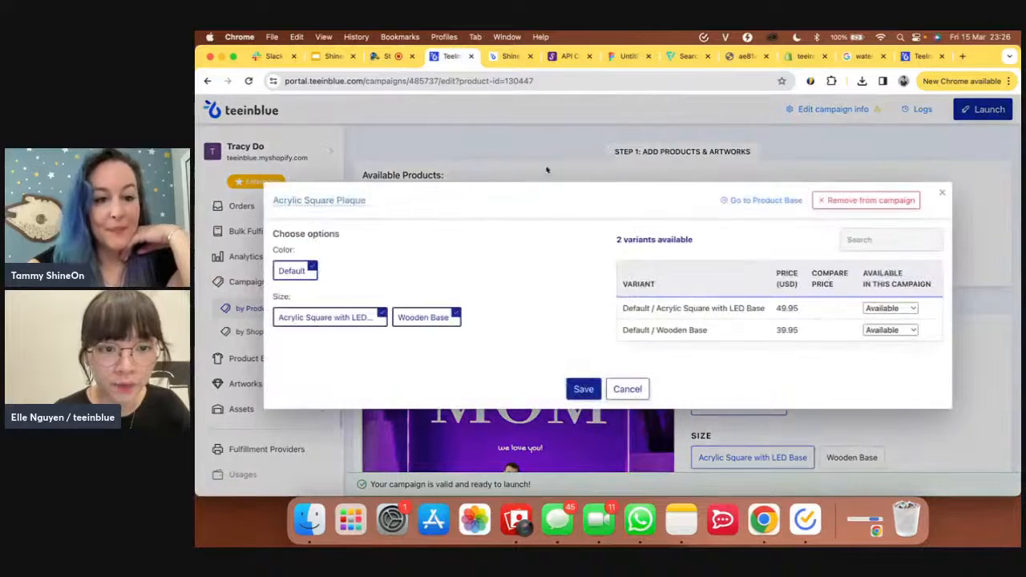
{"action": "left_click", "coordinate": [575, 156]}
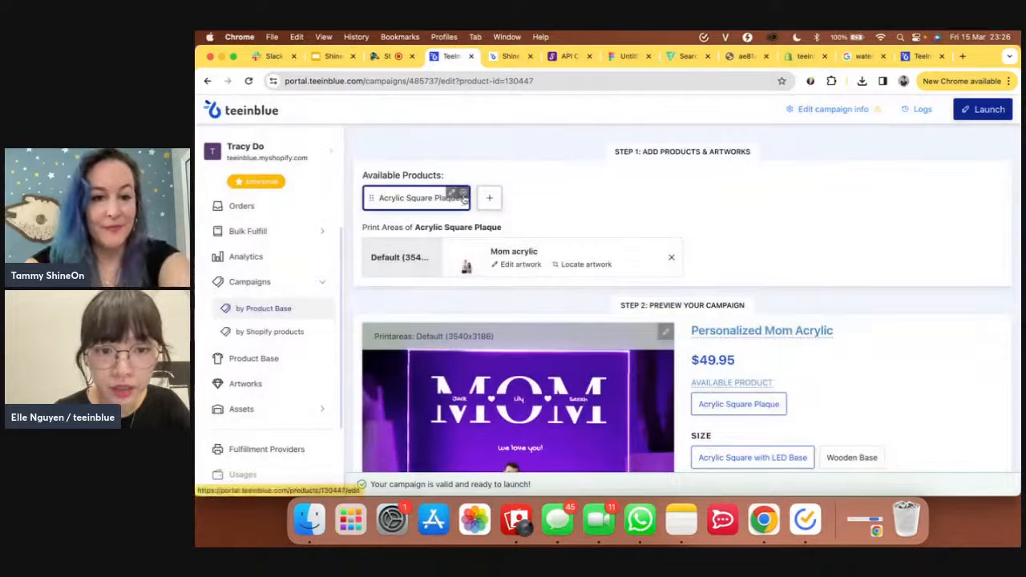
{"action": "left_click", "coordinate": [464, 197]}
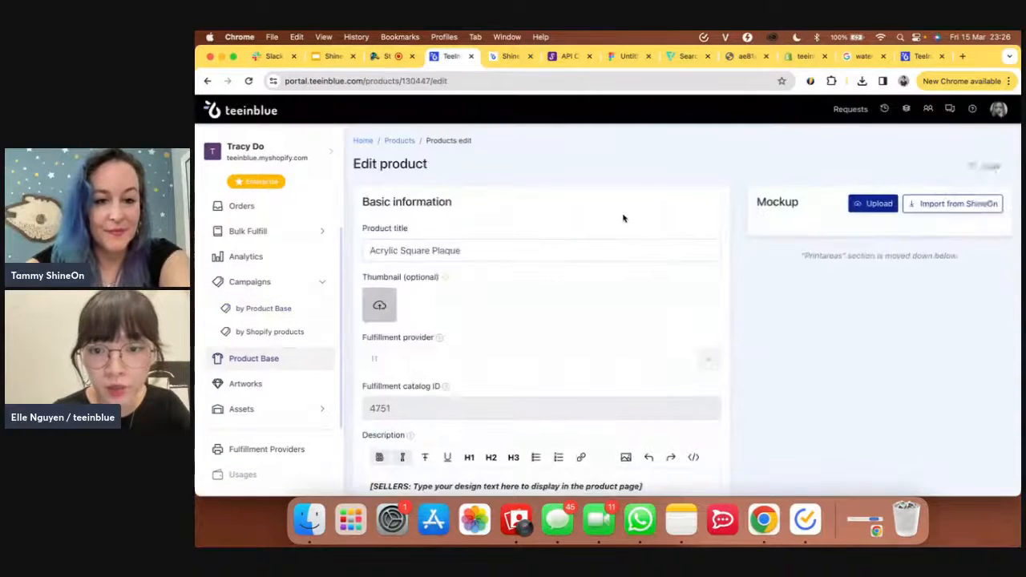
{"action": "scroll", "coordinate": [763, 315], "scroll_direction": "down", "scroll_amount": 10}
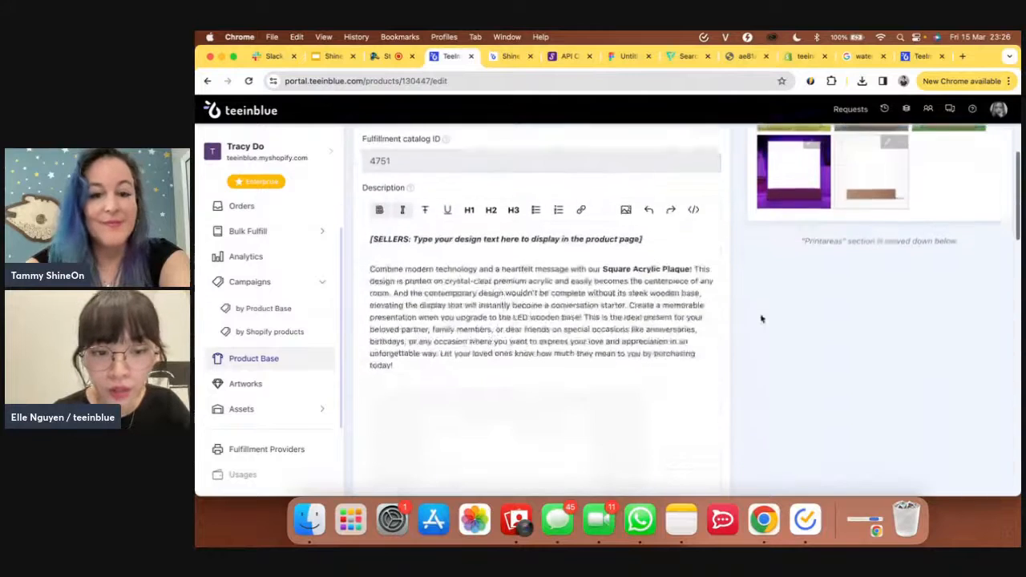
{"action": "scroll", "coordinate": [762, 319], "scroll_direction": "down", "scroll_amount": 10}
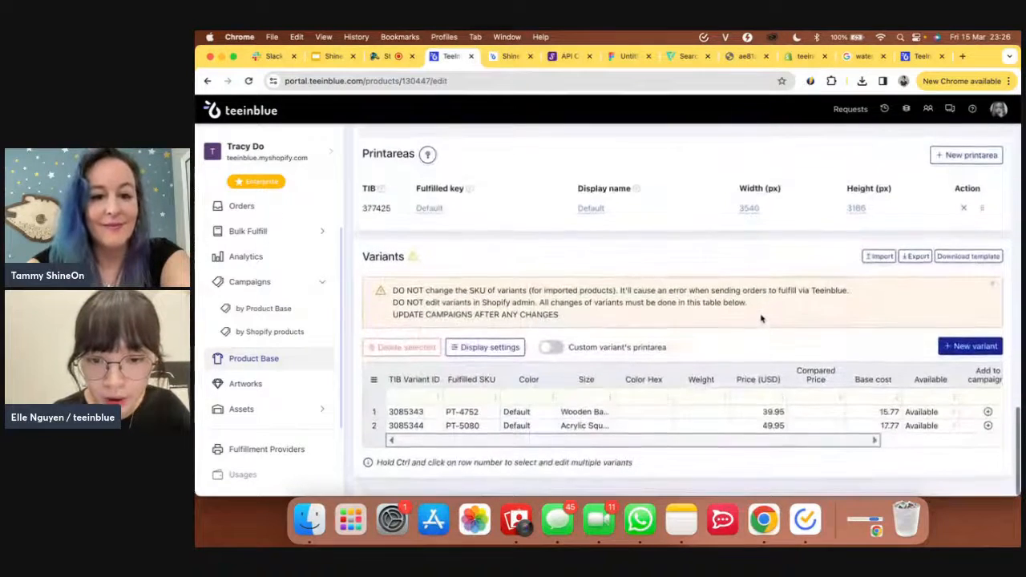
{"action": "double_click", "coordinate": [768, 411]}
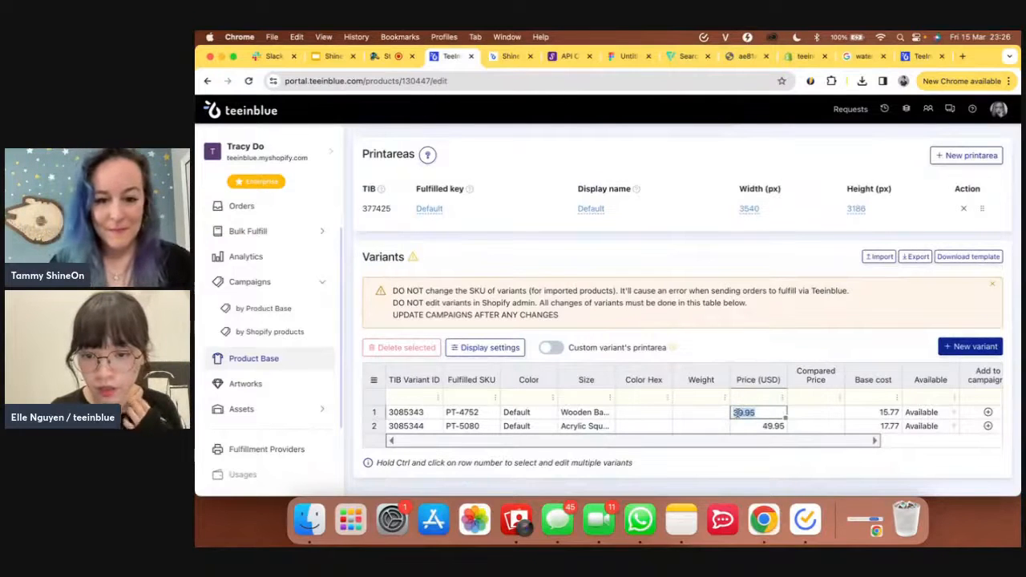
{"action": "left_click", "coordinate": [738, 413]}
{"action": "key", "text": "BackSpace"}
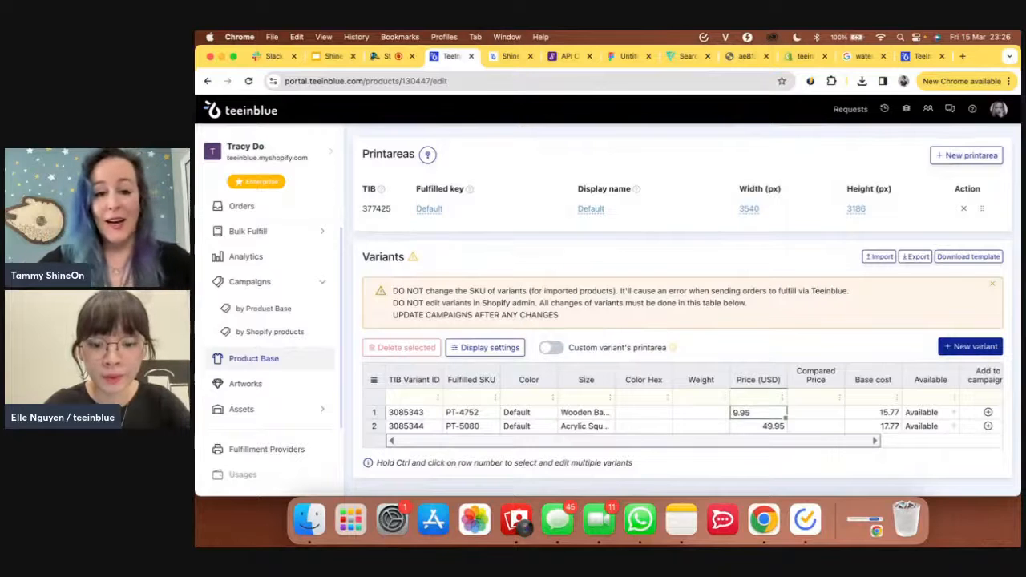
{"action": "type", "text": "6"}
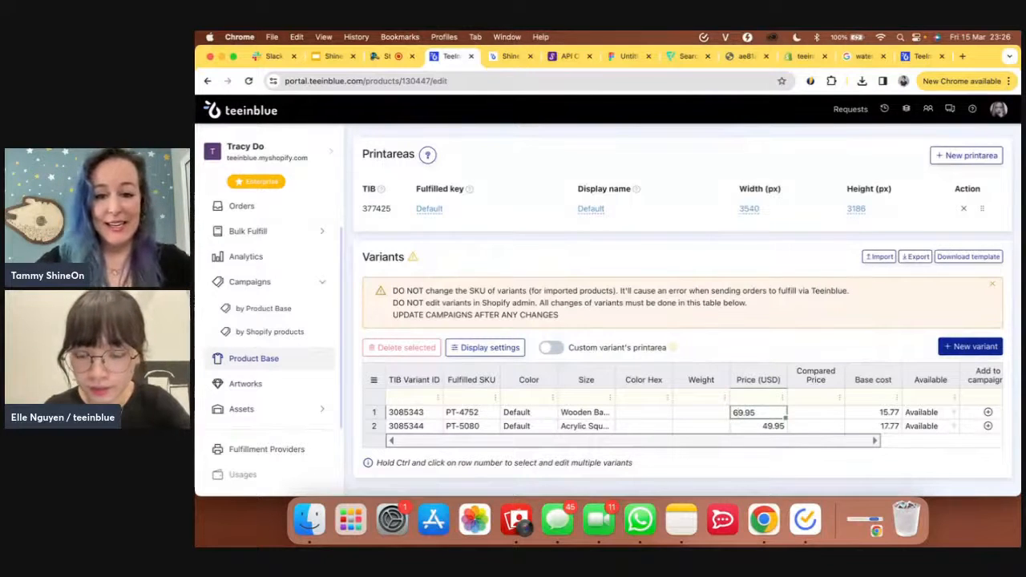
{"action": "left_click", "coordinate": [751, 426]}
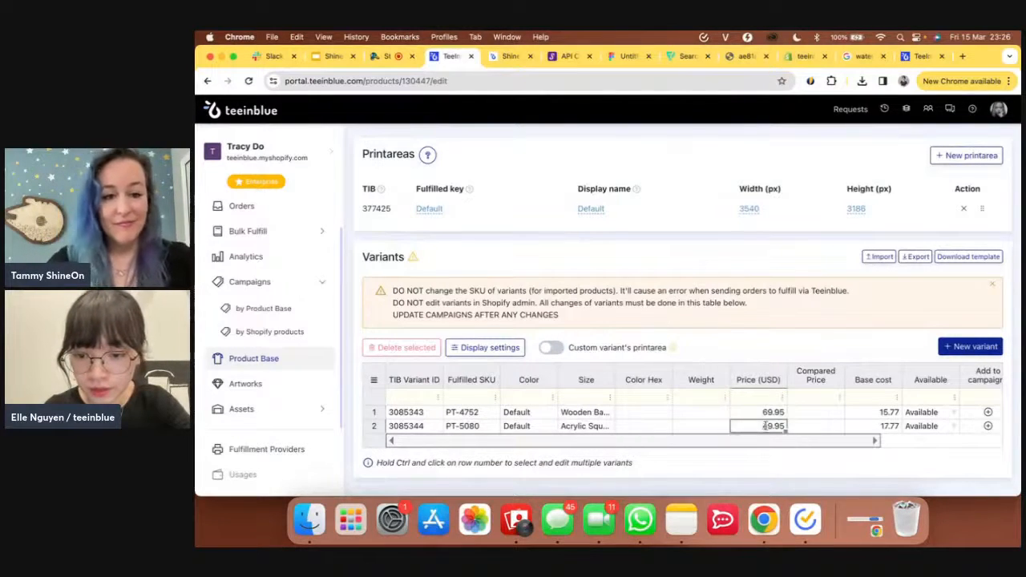
- Change the LED base variant price from 49.95 to 79.95
{"action": "double_click", "coordinate": [767, 427]}
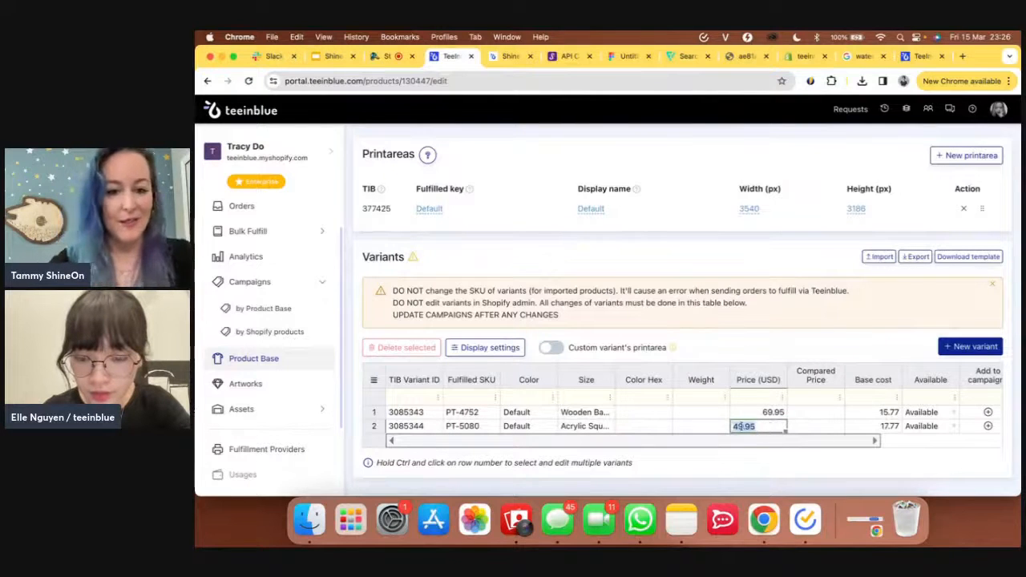
{"action": "type", "text": "9.95"}
{"action": "key", "text": "Home"}
{"action": "type", "text": "7"}
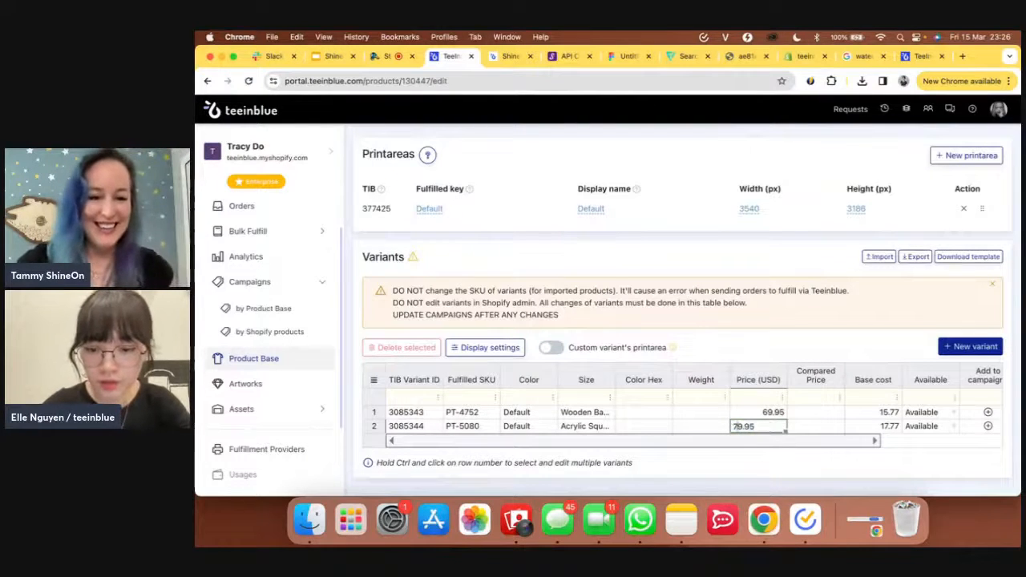
{"action": "left_click", "coordinate": [781, 348]}
{"action": "scroll", "coordinate": [783, 346], "scroll_direction": "up", "scroll_amount": 10}
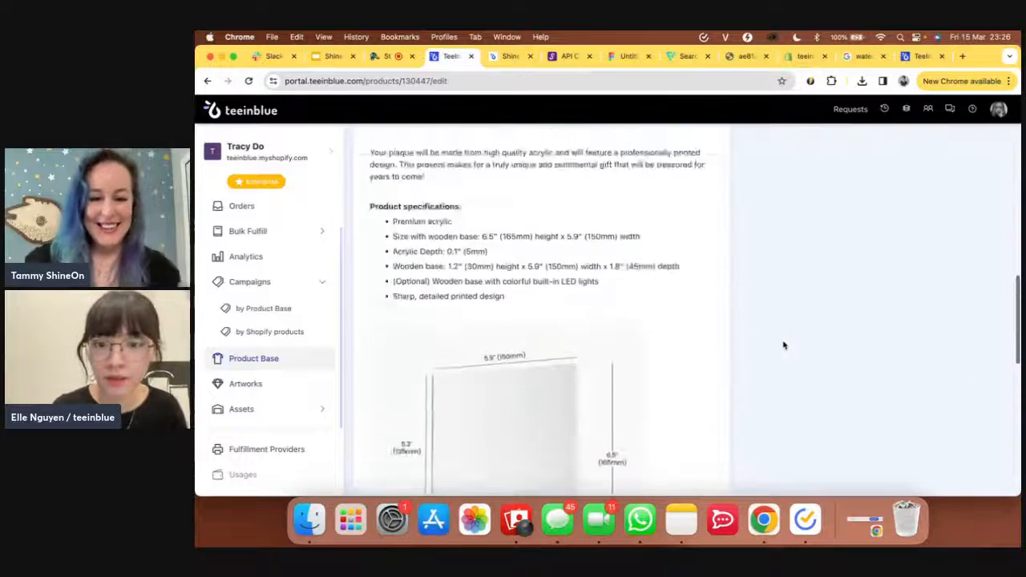
{"action": "scroll", "coordinate": [785, 346], "scroll_direction": "up", "scroll_amount": 2}
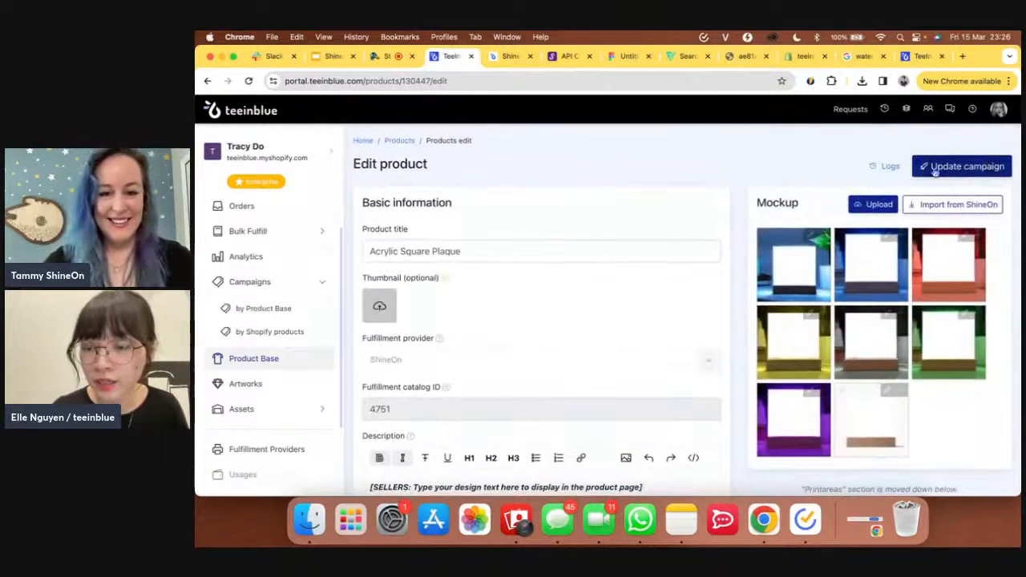
- Open the Personalized Mom Acrylic campaign and verify Wooden Base shows $69.95 and LED base $79.95
{"action": "left_click", "coordinate": [247, 314]}
{"action": "left_click", "coordinate": [579, 370]}
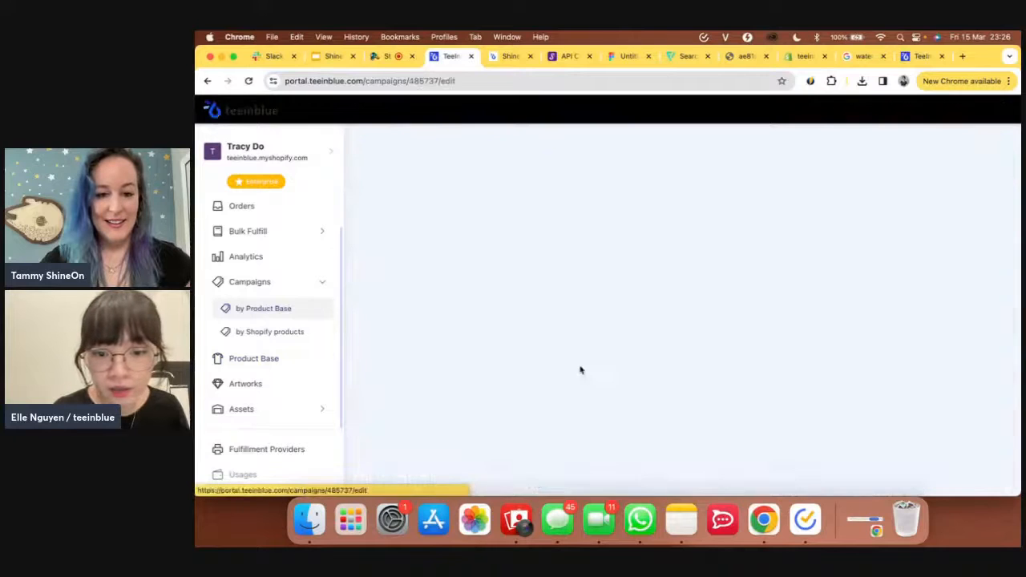
{"action": "scroll", "coordinate": [805, 358], "scroll_direction": "down", "scroll_amount": 2}
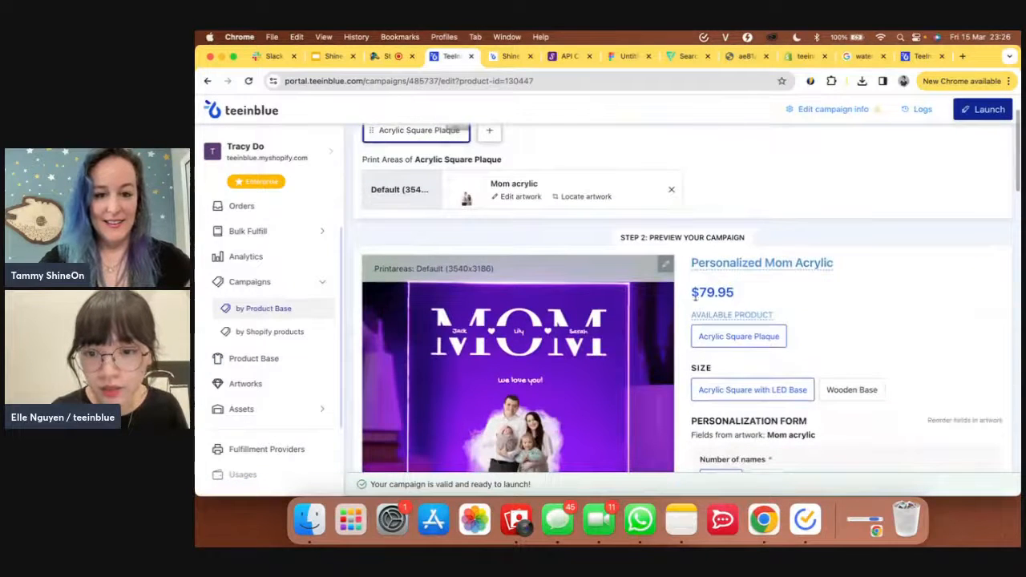
{"action": "left_click", "coordinate": [839, 398]}
{"action": "left_click", "coordinate": [796, 390]}
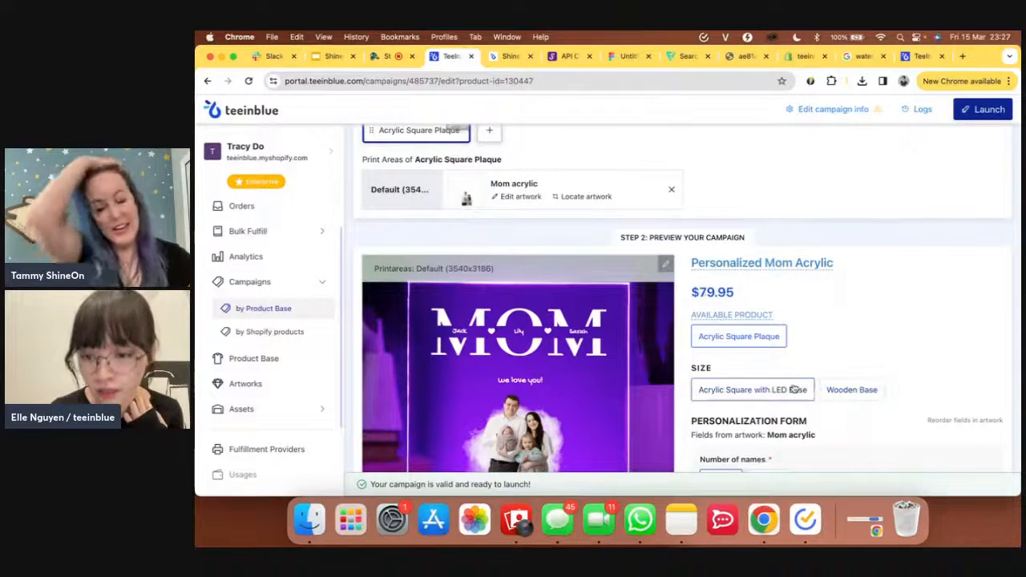
{"action": "left_click", "coordinate": [849, 391]}
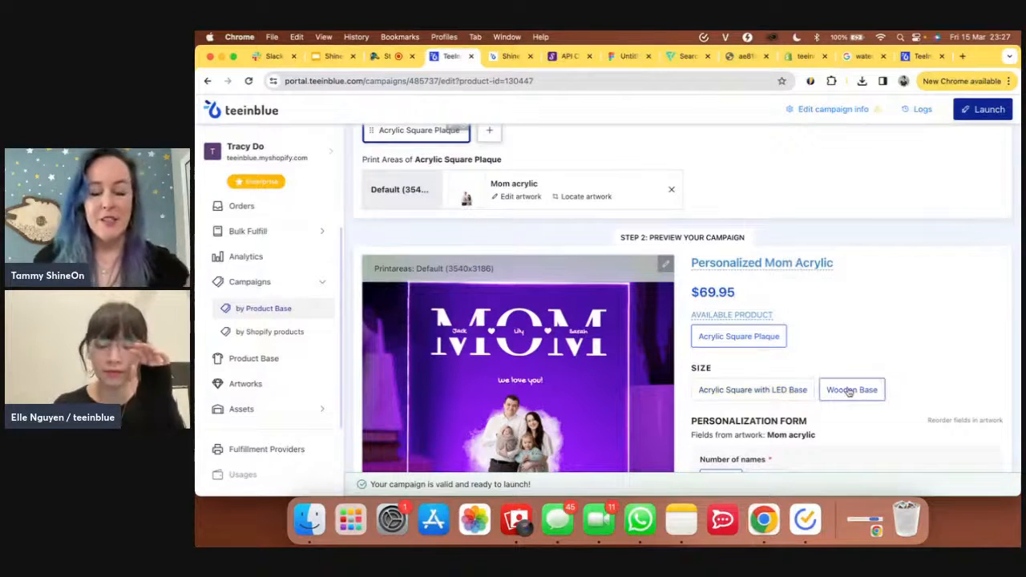
- Choose Wooden Base as the size in the campaign preview
{"action": "scroll", "coordinate": [850, 391], "scroll_direction": "down", "scroll_amount": 2}
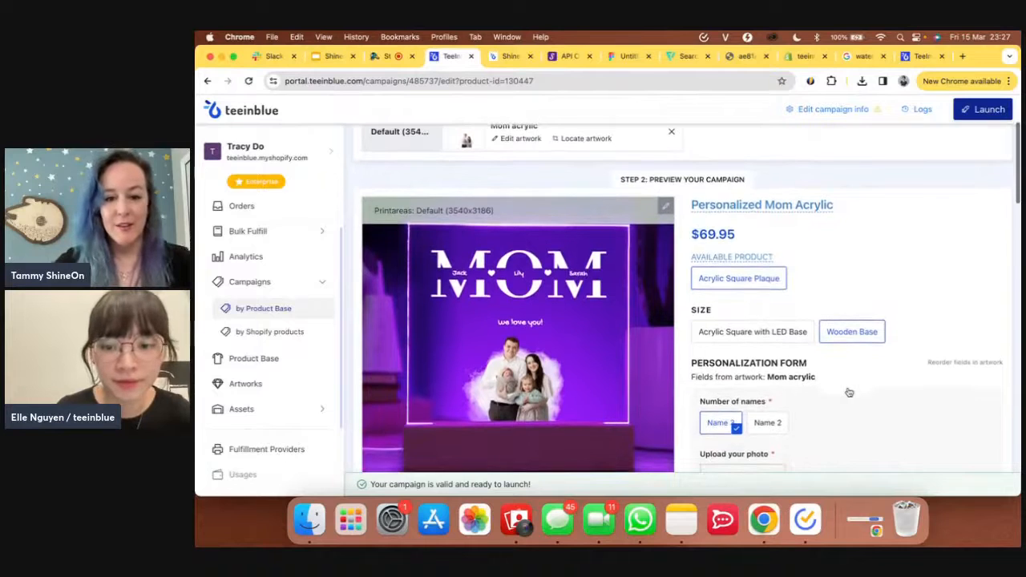
{"action": "scroll", "coordinate": [849, 392], "scroll_direction": "down", "scroll_amount": 3}
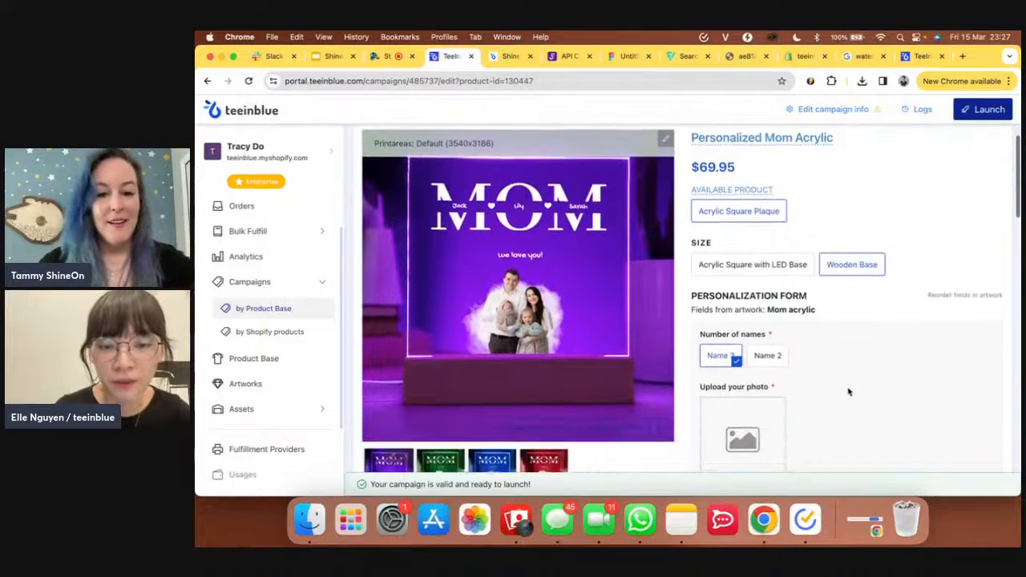
{"action": "scroll", "coordinate": [848, 392], "scroll_direction": "down", "scroll_amount": 2}
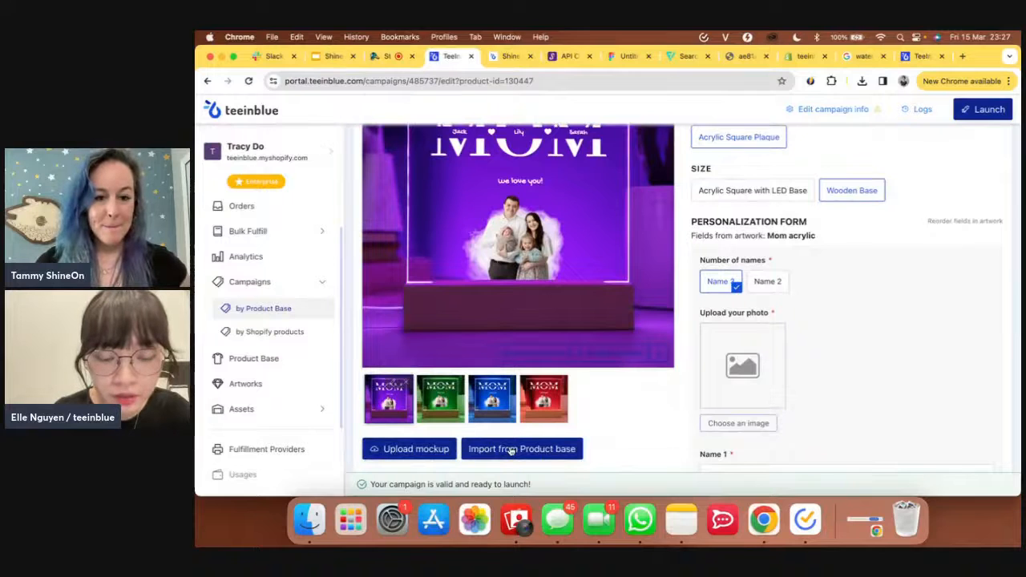
{"action": "left_click", "coordinate": [853, 196]}
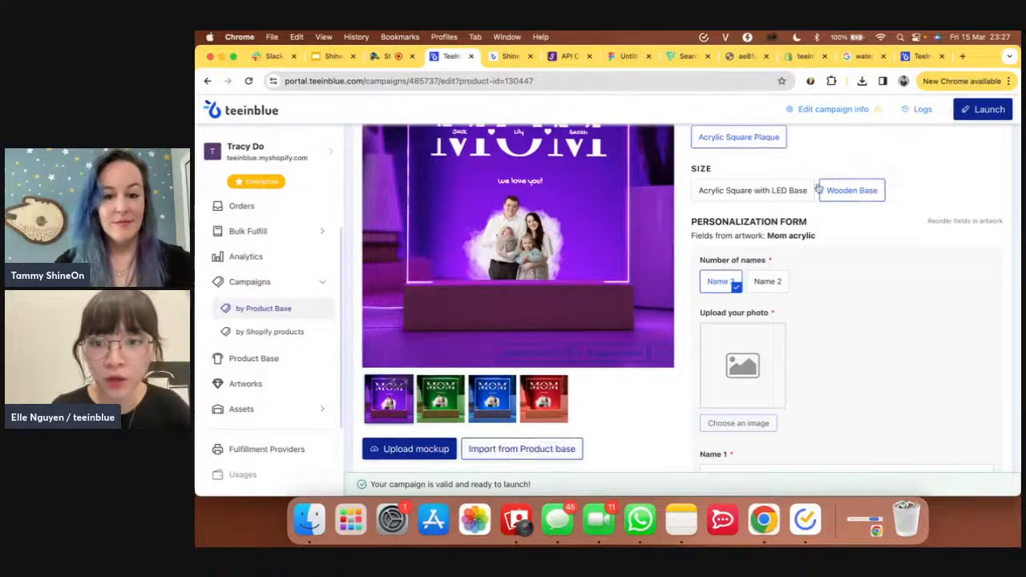
- Import the plain wooden-base plaque mockup from the product base and assign it to Wooden Base
{"action": "left_click", "coordinate": [514, 449]}
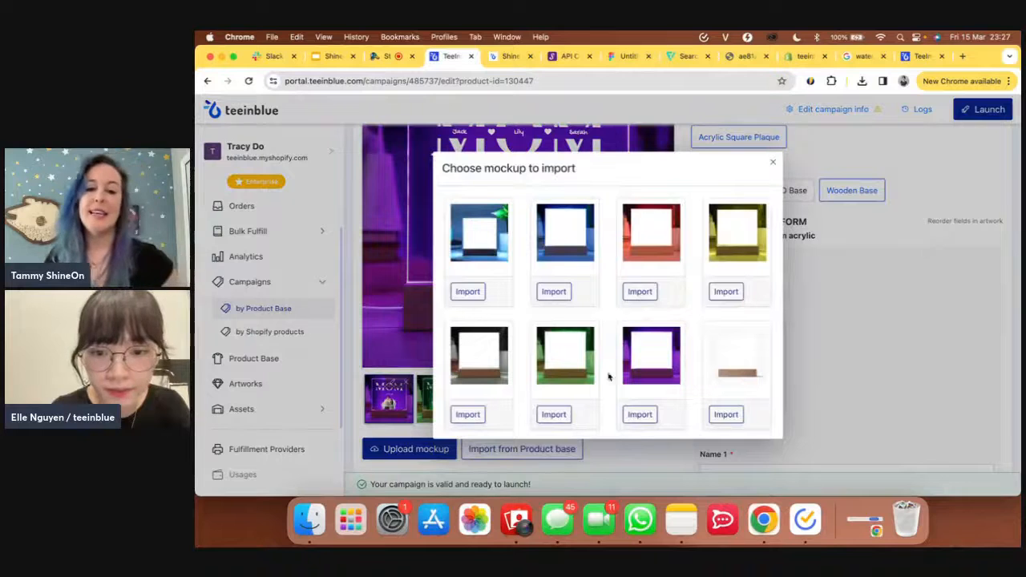
{"action": "left_click", "coordinate": [724, 414]}
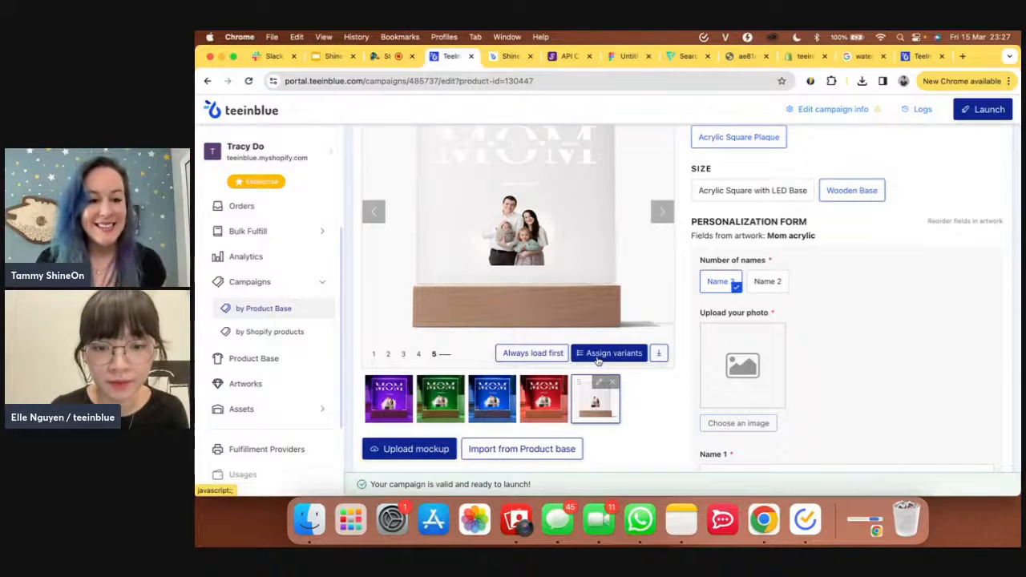
{"action": "left_click", "coordinate": [597, 361]}
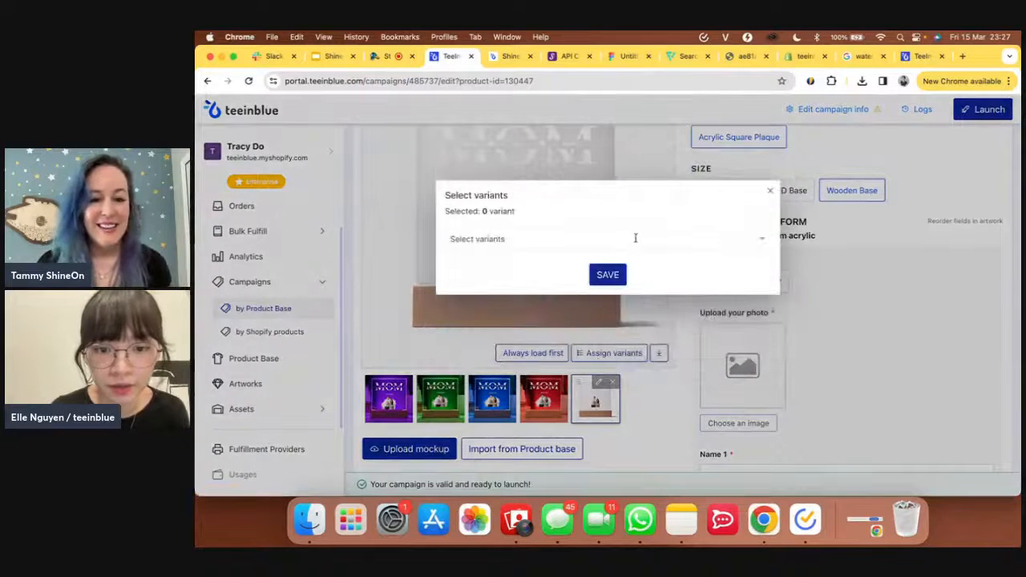
{"action": "left_click", "coordinate": [635, 238]}
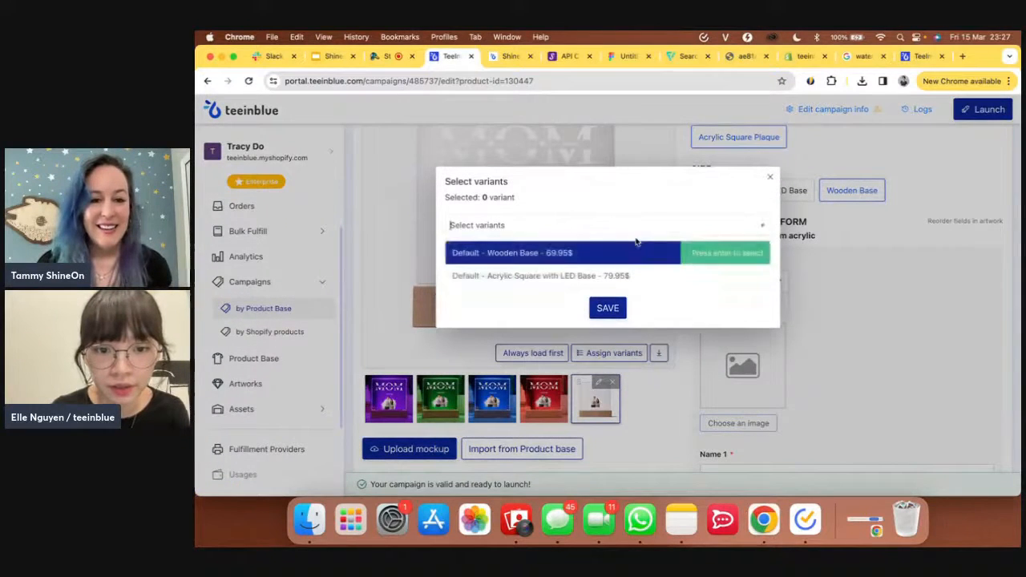
{"action": "left_click", "coordinate": [607, 315]}
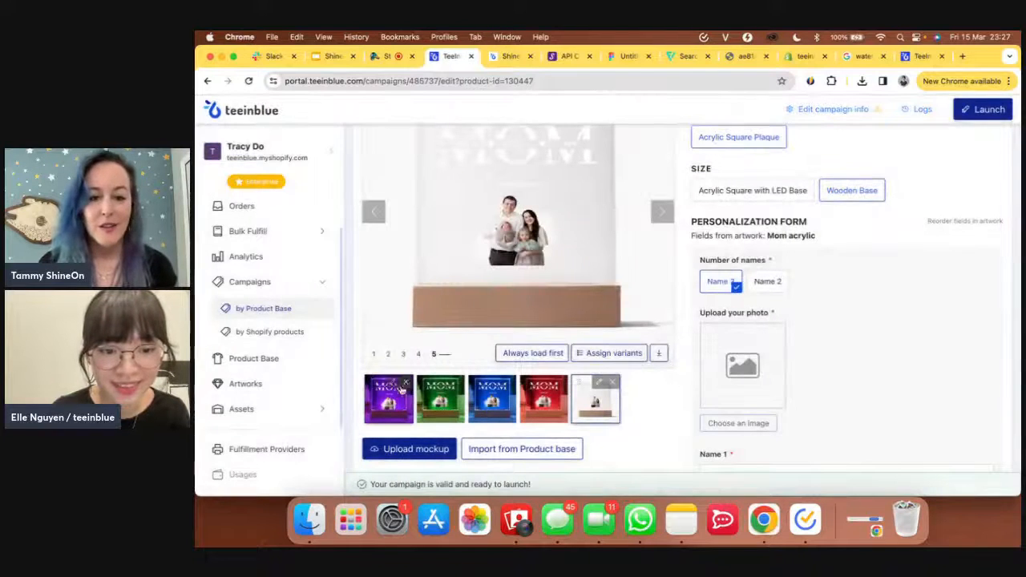
- Assign the purple MOM mockup to the Acrylic Square with LED Base variant
{"action": "left_click", "coordinate": [614, 353]}
{"action": "left_click", "coordinate": [594, 239]}
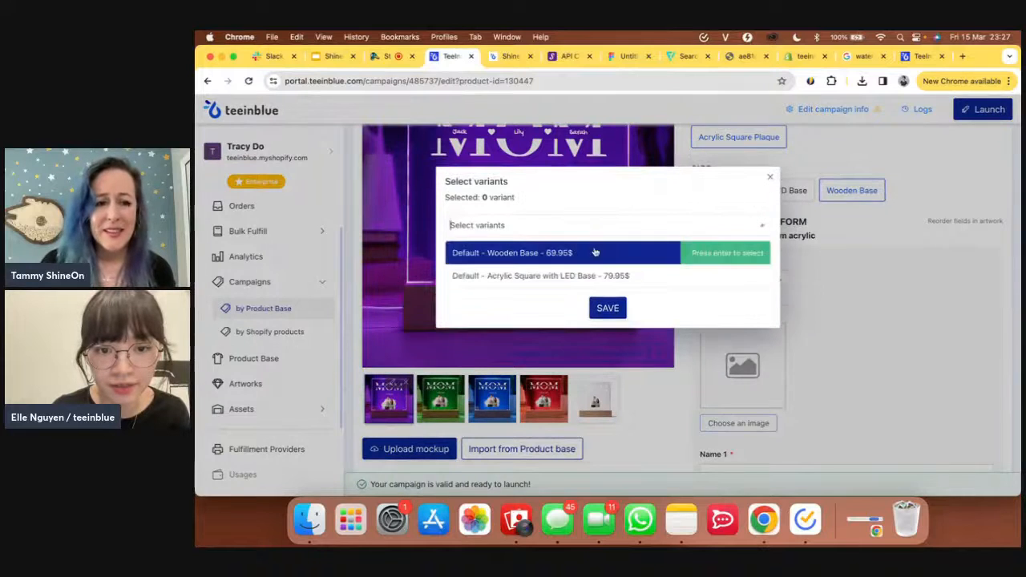
{"action": "left_click", "coordinate": [564, 276]}
{"action": "left_click", "coordinate": [614, 316]}
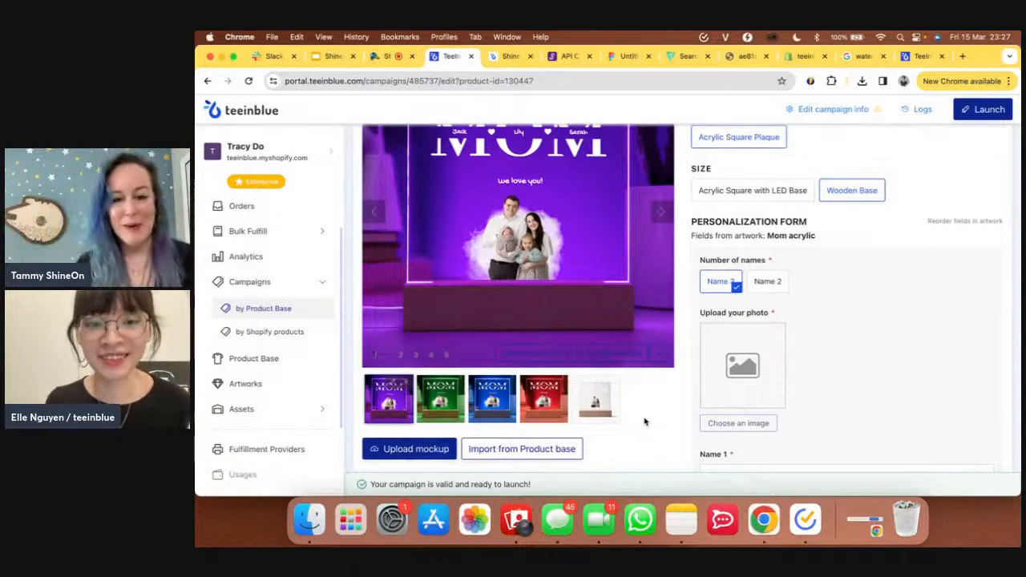
{"action": "scroll", "coordinate": [862, 304], "scroll_direction": "up", "scroll_amount": 5}
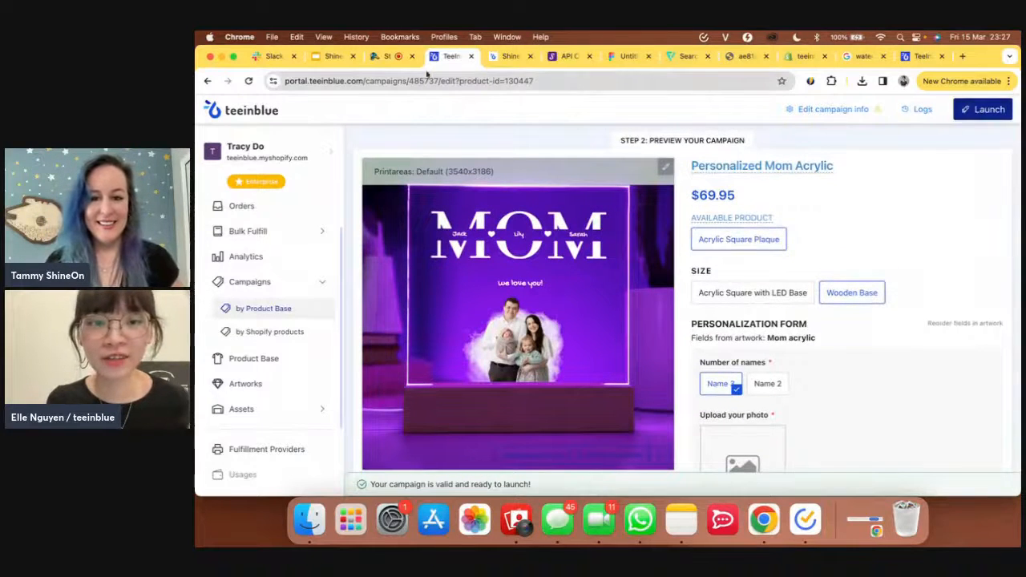
{"action": "left_click", "coordinate": [509, 56]}
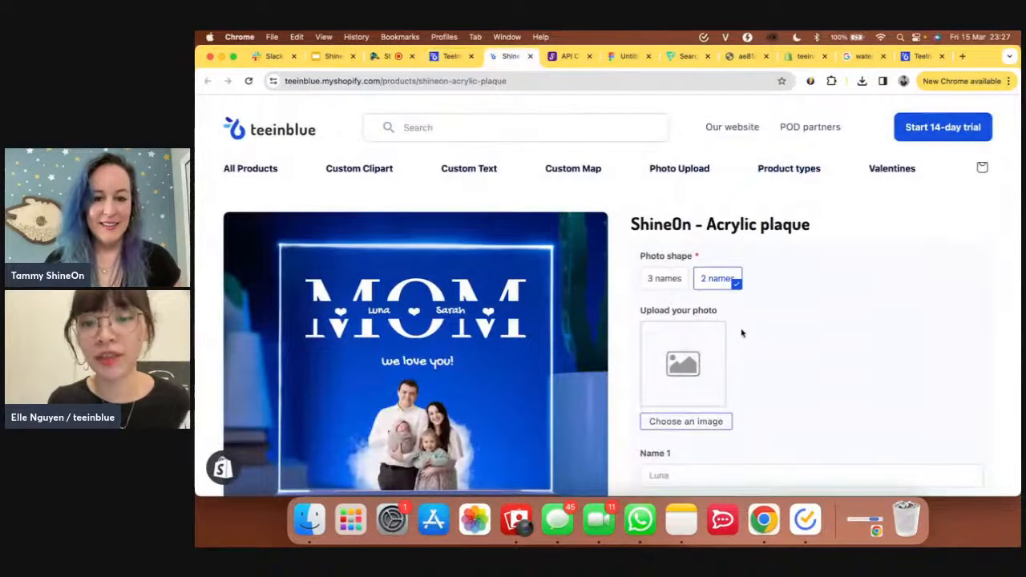
{"action": "scroll", "coordinate": [741, 332], "scroll_direction": "down", "scroll_amount": 2}
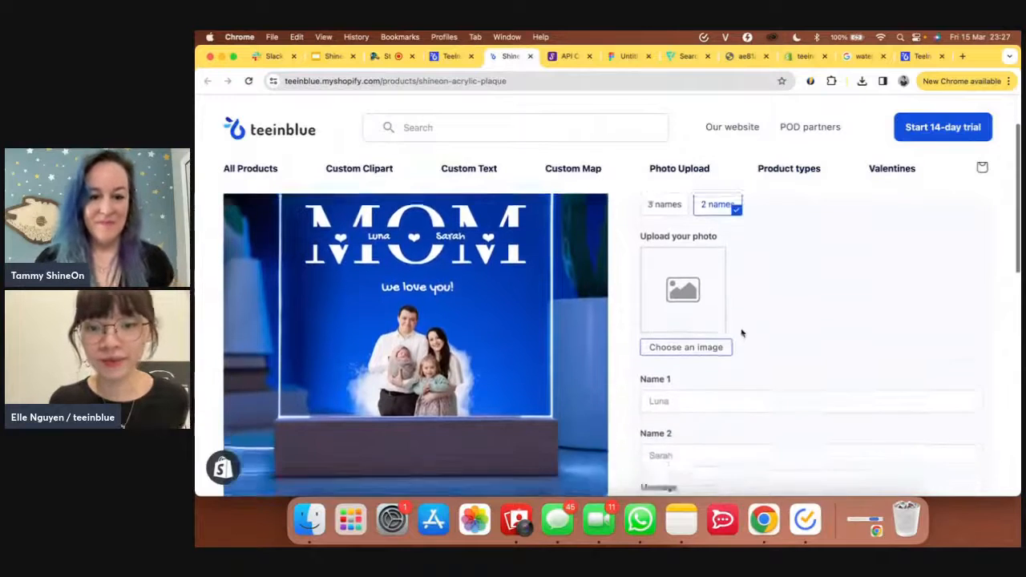
{"action": "scroll", "coordinate": [741, 333], "scroll_direction": "down", "scroll_amount": 4}
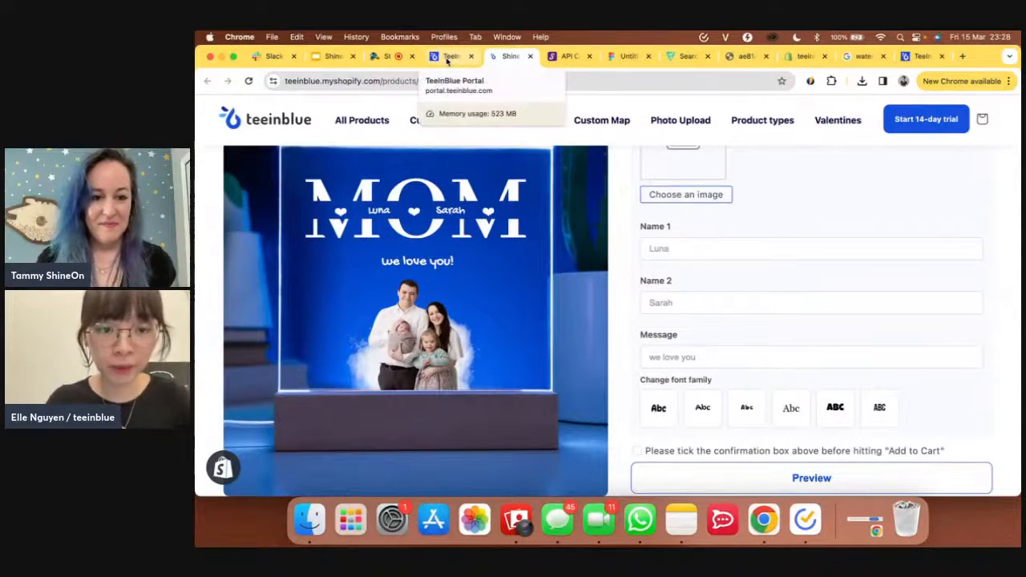
{"action": "left_click", "coordinate": [447, 56]}
{"action": "scroll", "coordinate": [476, 234], "scroll_direction": "up", "scroll_amount": 2}
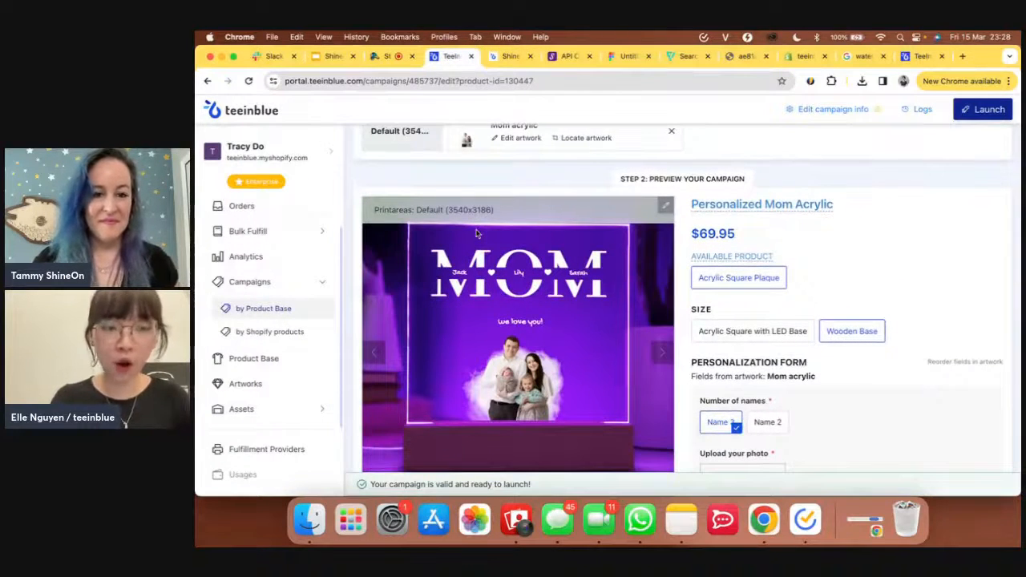
- Review all order items listed under Bulk Fulfill
{"action": "left_click", "coordinate": [244, 208]}
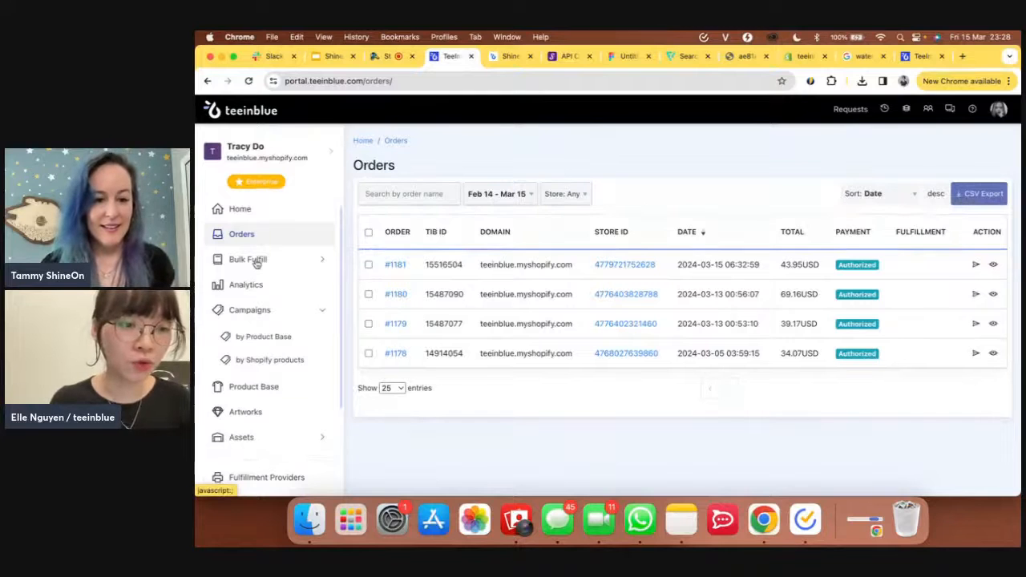
{"action": "left_click", "coordinate": [255, 261]}
{"action": "left_click", "coordinate": [257, 285]}
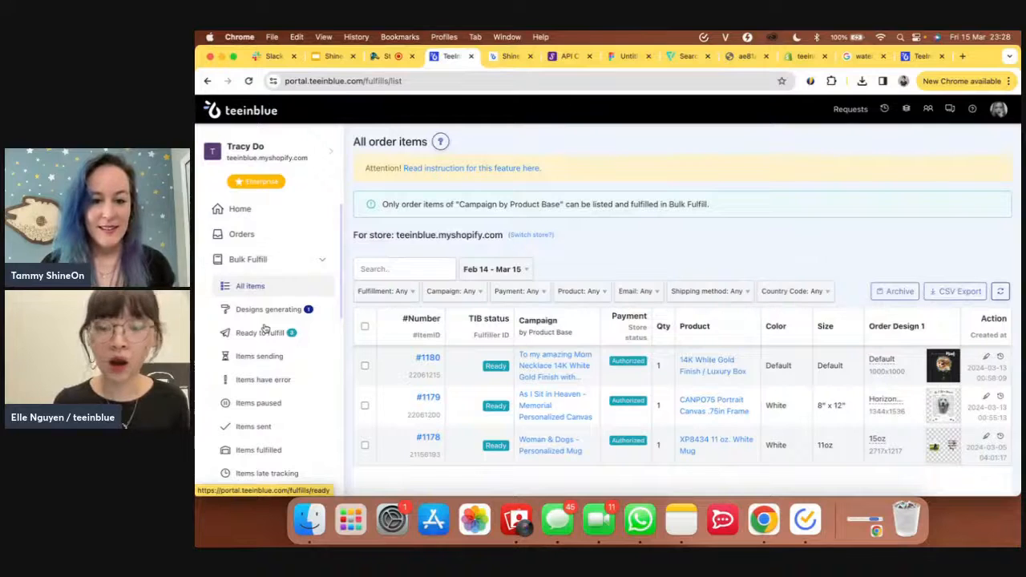
{"action": "scroll", "coordinate": [265, 329], "scroll_direction": "down", "scroll_amount": 1}
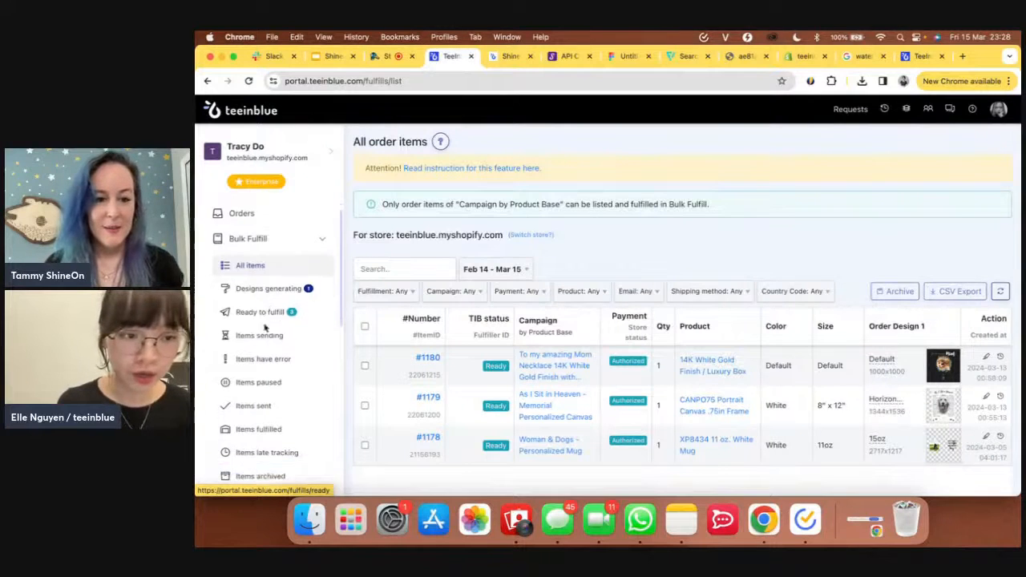
- Open the newest order's details showing its ShineOn - Acrylic plaque Wooden Base item
{"action": "left_click", "coordinate": [242, 213]}
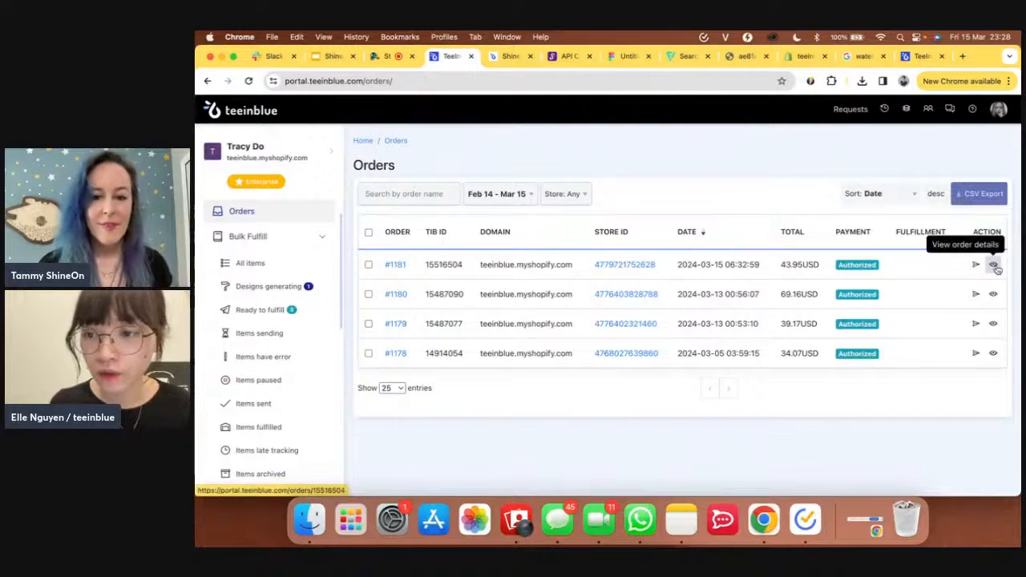
{"action": "left_click", "coordinate": [995, 267]}
{"action": "scroll", "coordinate": [603, 315], "scroll_direction": "down", "scroll_amount": 2}
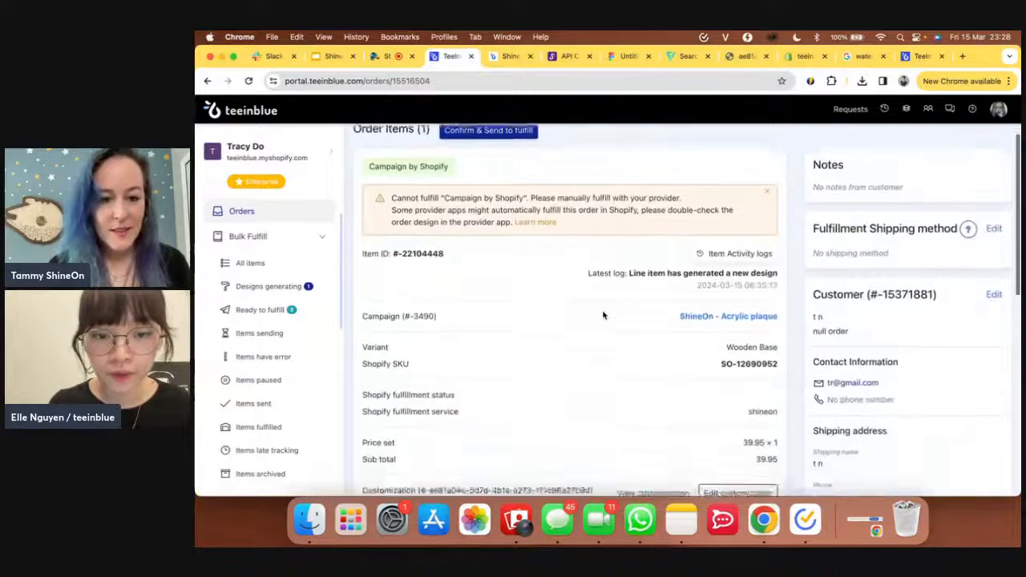
{"action": "scroll", "coordinate": [603, 315], "scroll_direction": "down", "scroll_amount": 5}
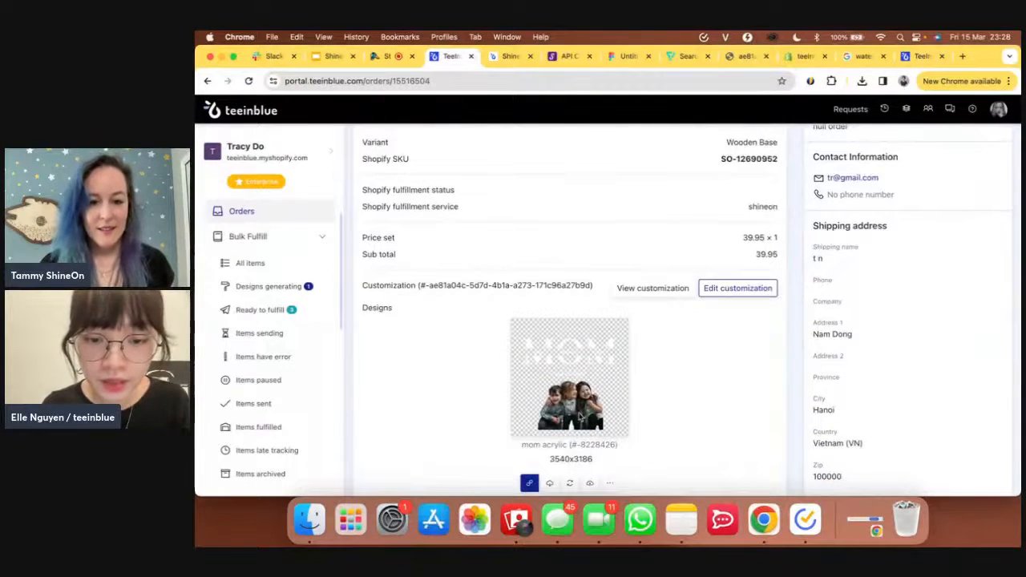
{"action": "scroll", "coordinate": [580, 417], "scroll_direction": "down", "scroll_amount": 1}
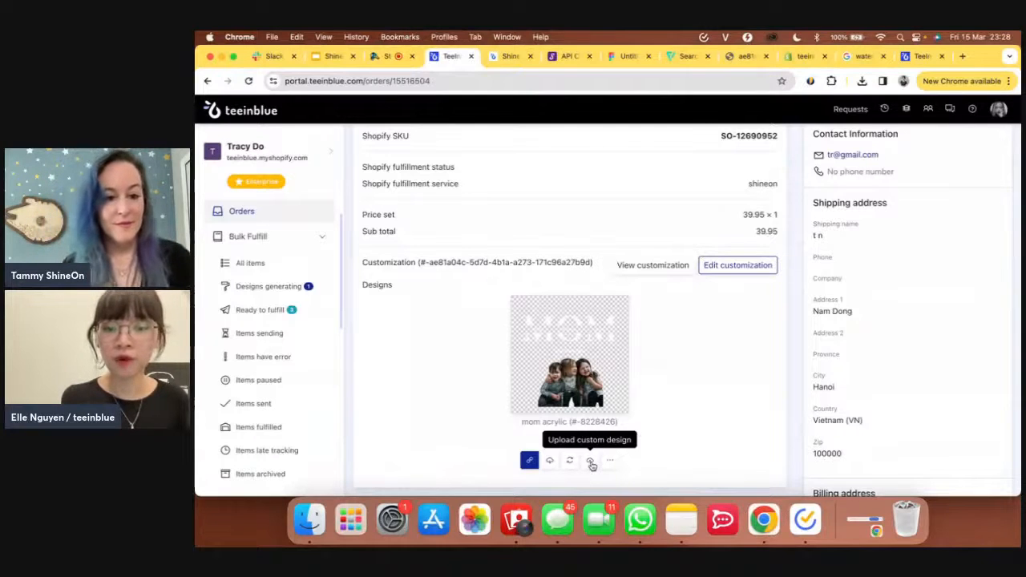
- Replace the order's Name 1 customization with a new name, save it, and regenerate the design
{"action": "left_click", "coordinate": [737, 266]}
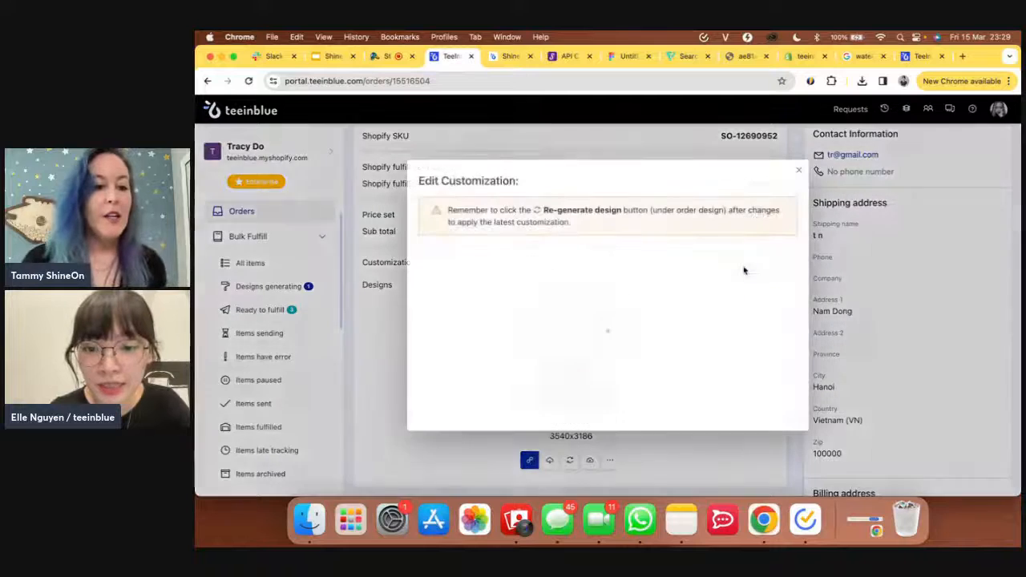
{"action": "left_click", "coordinate": [800, 175]}
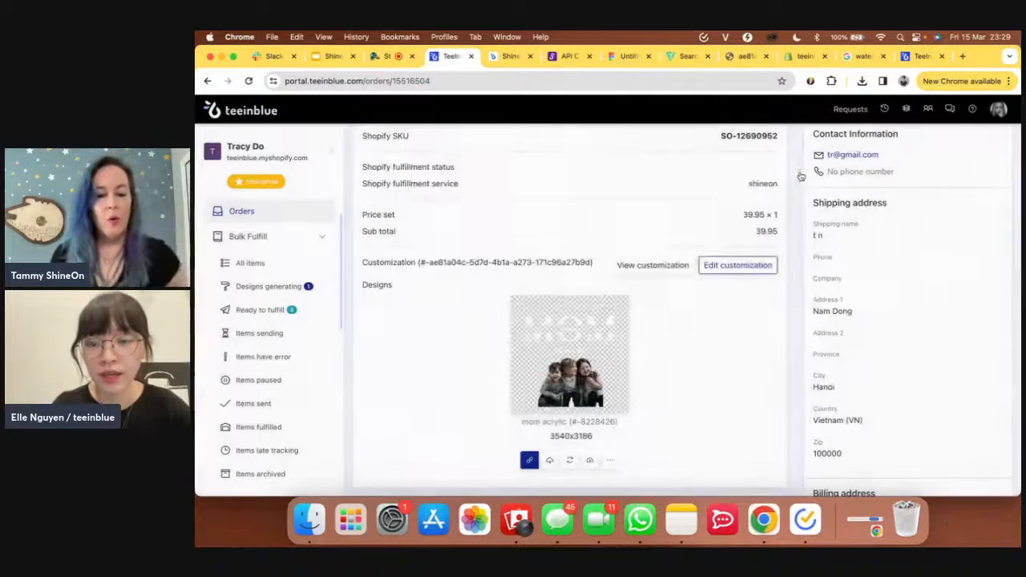
{"action": "left_click", "coordinate": [730, 271]}
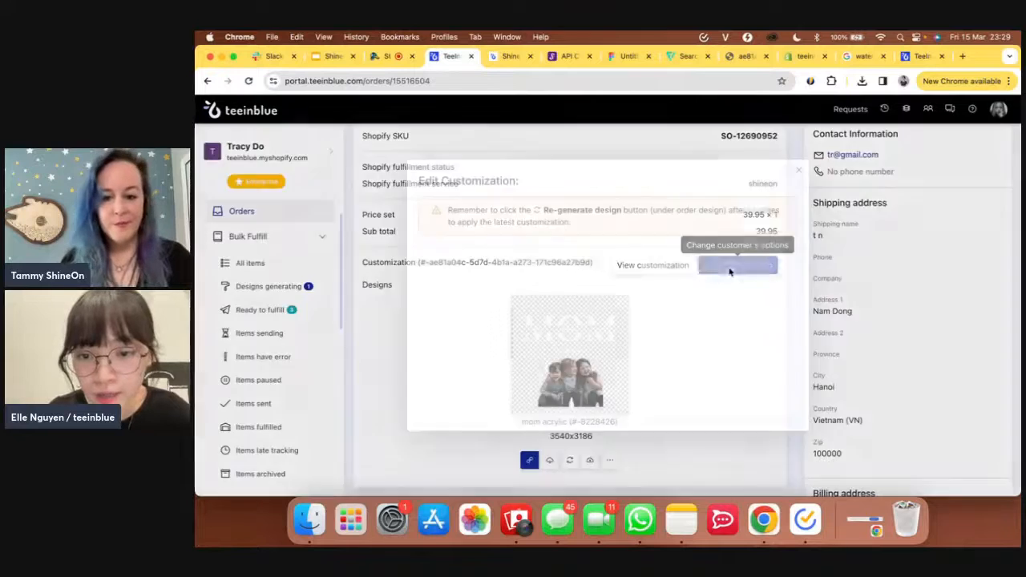
{"action": "scroll", "coordinate": [561, 372], "scroll_direction": "down", "scroll_amount": 2}
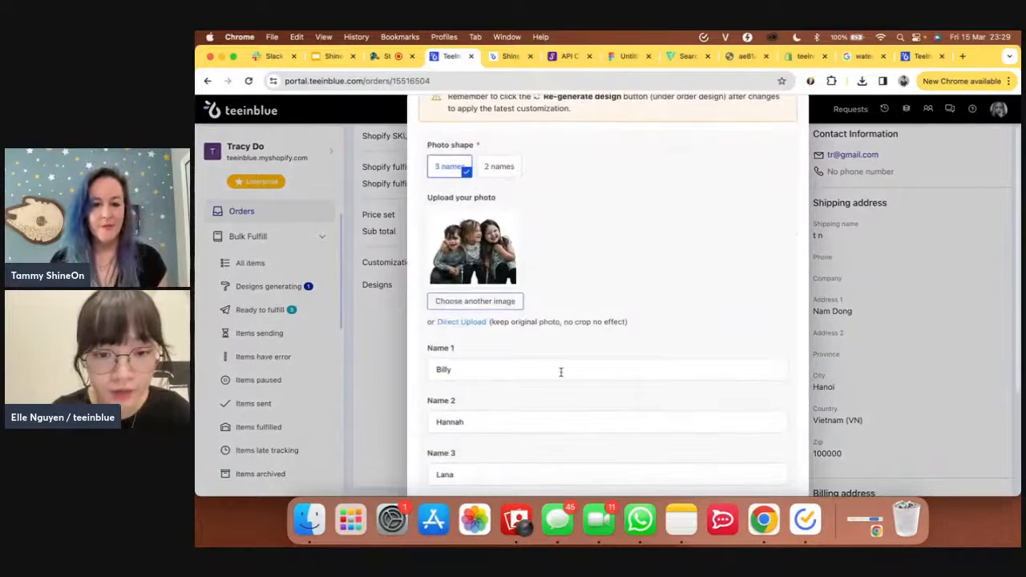
{"action": "double_click", "coordinate": [546, 369]}
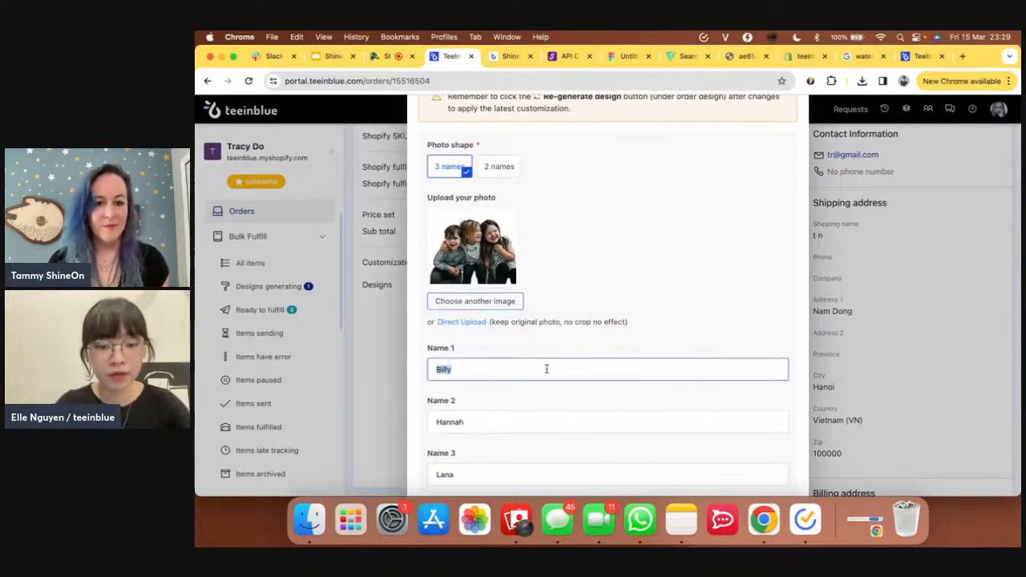
{"action": "key", "text": "BackSpace"}
{"action": "type", "text": "Jac"}
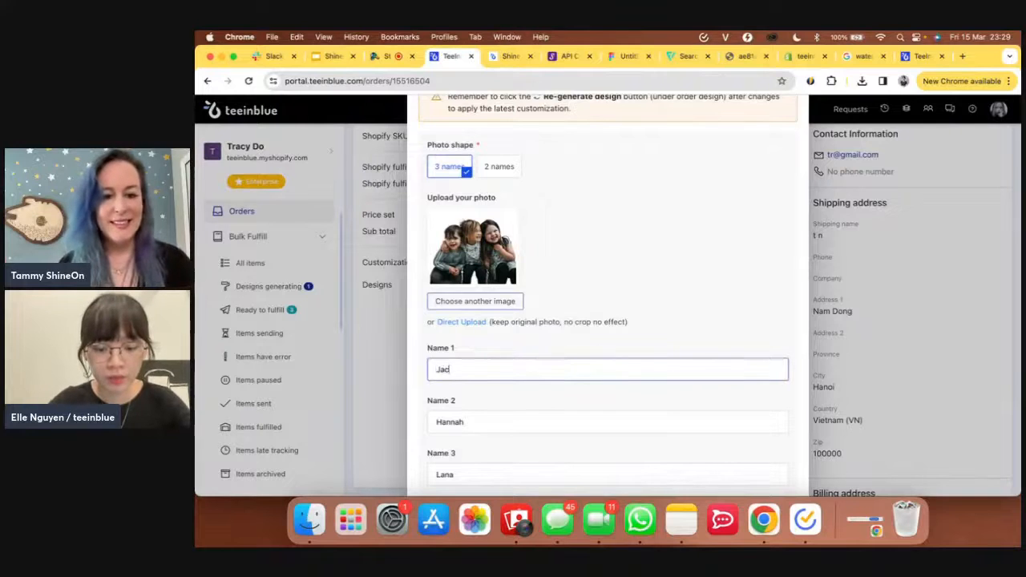
{"action": "type", "text": "k"}
{"action": "scroll", "coordinate": [607, 321], "scroll_direction": "down", "scroll_amount": 4}
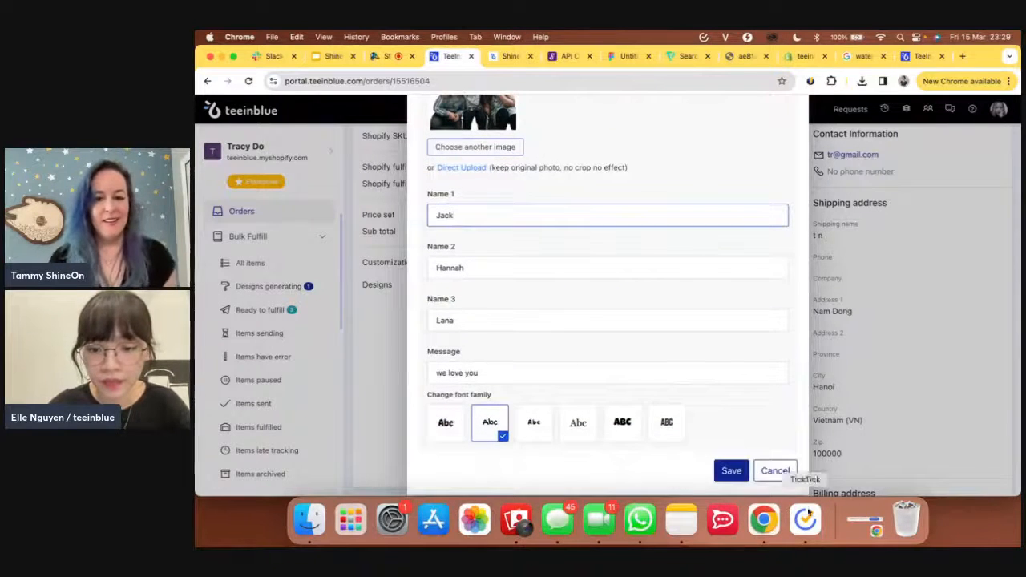
{"action": "left_click", "coordinate": [731, 471]}
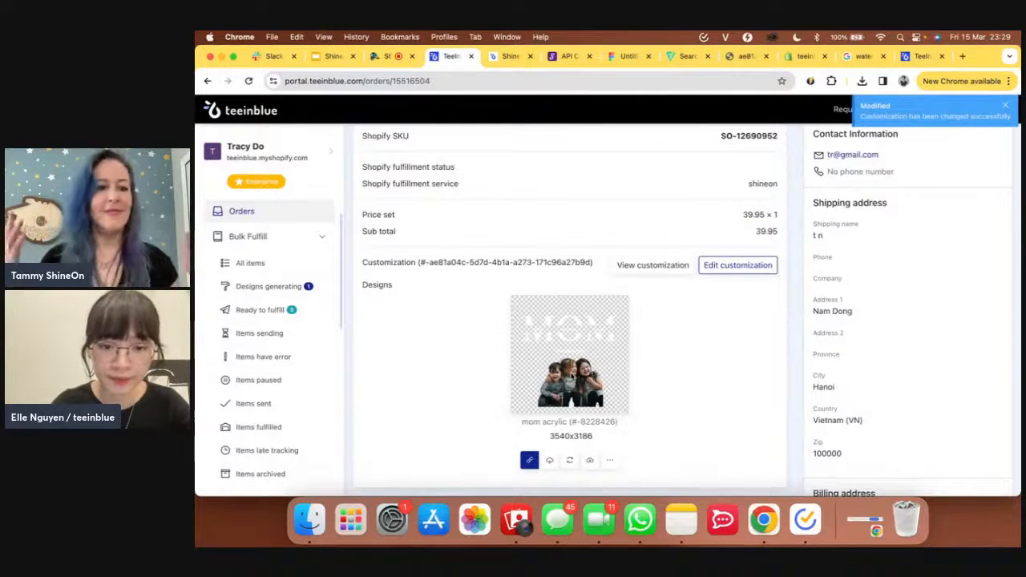
{"action": "left_click", "coordinate": [570, 463]}
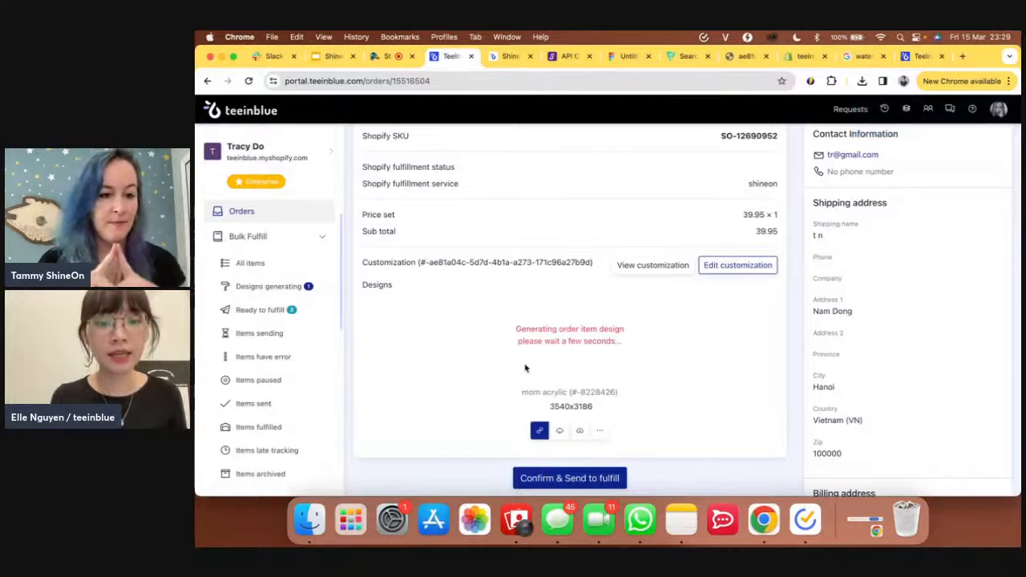
- Review the ShineOn Acrylic plaque product page in the storefront, then return to the teeinblue order
{"action": "left_click", "coordinate": [512, 56]}
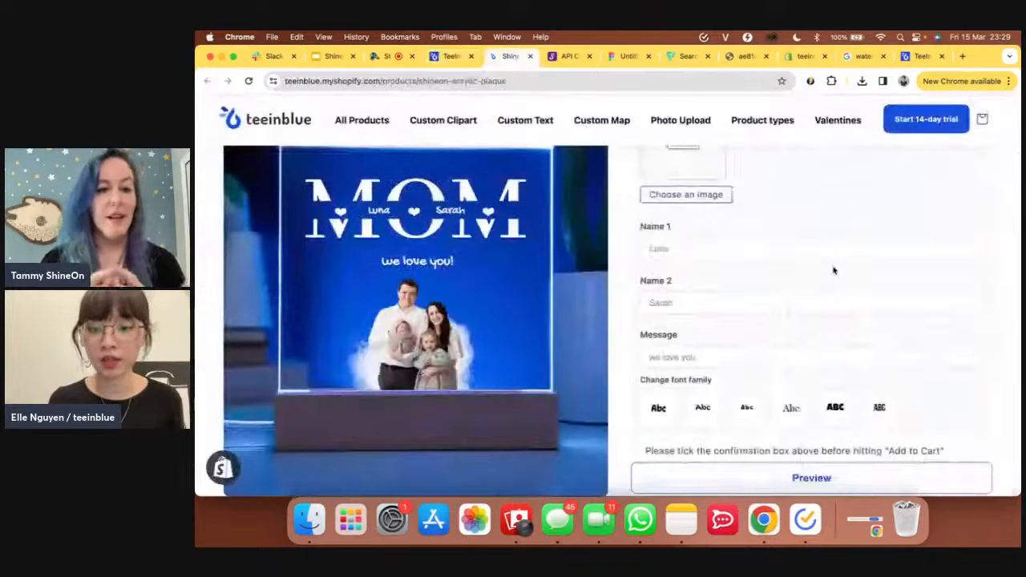
{"action": "scroll", "coordinate": [833, 271], "scroll_direction": "up", "scroll_amount": 5}
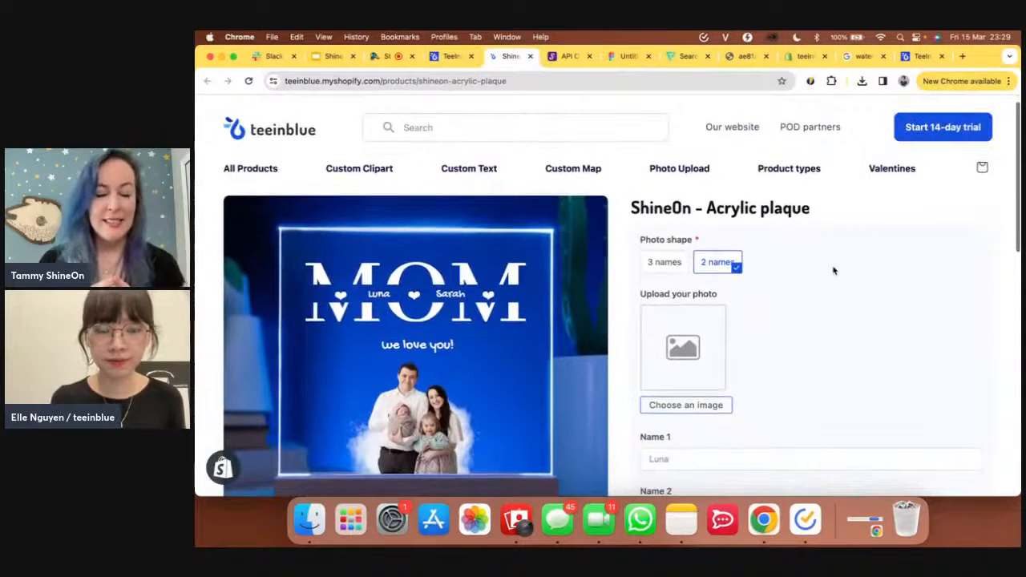
{"action": "left_click", "coordinate": [450, 56]}
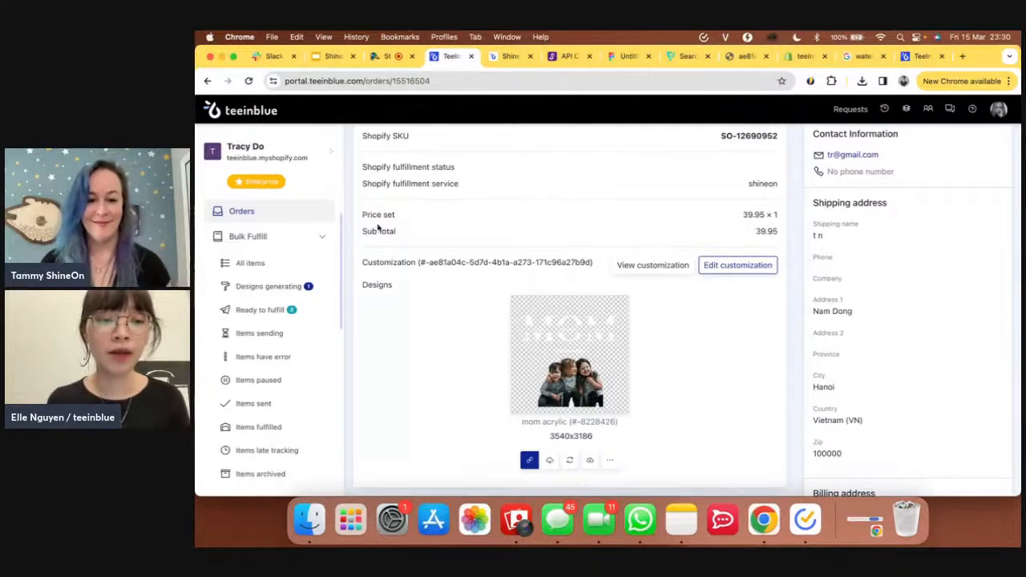
- Go to the teeinblue home dashboard and collapse the Bulk Fulfill menu
{"action": "scroll", "coordinate": [322, 235], "scroll_direction": "up", "scroll_amount": 1}
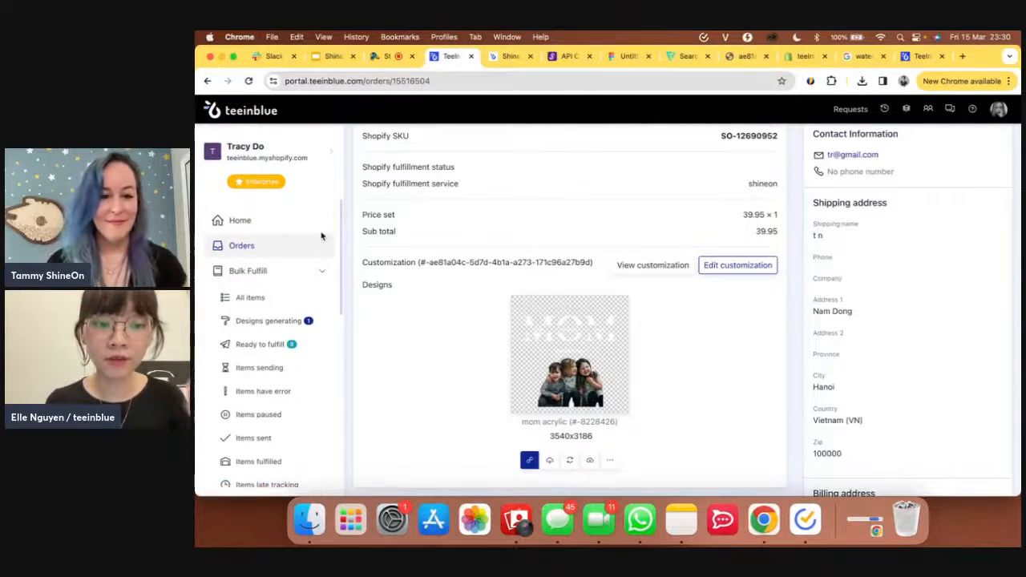
{"action": "left_click", "coordinate": [281, 226]}
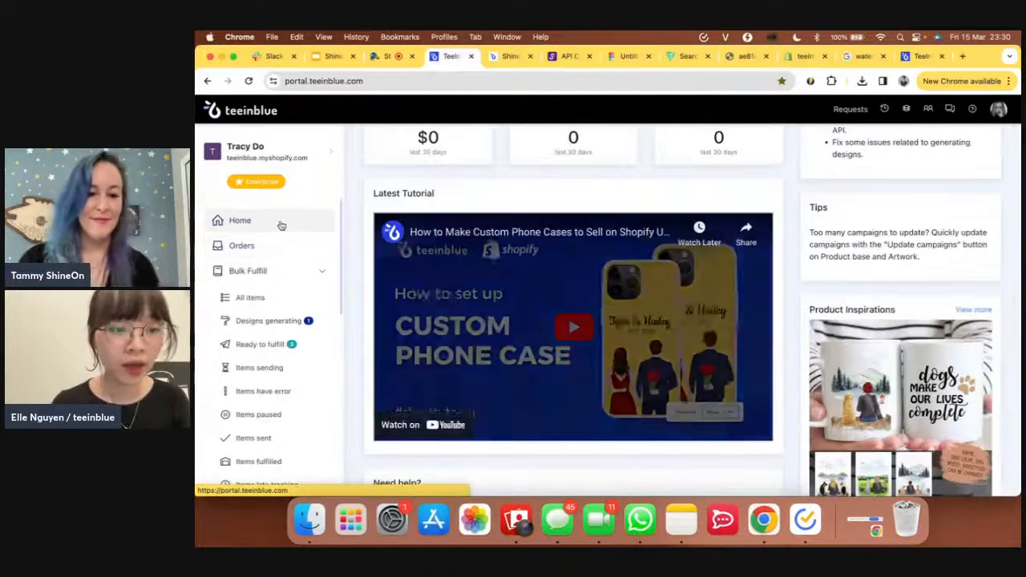
{"action": "scroll", "coordinate": [294, 329], "scroll_direction": "down", "scroll_amount": 1}
{"action": "left_click", "coordinate": [289, 230]}
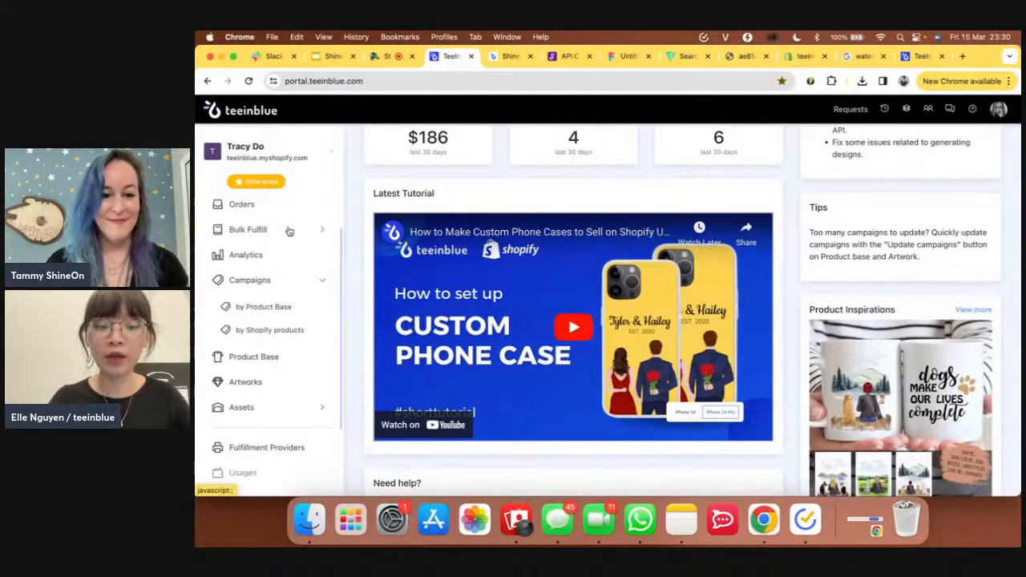
- In ShineOn, select the teeinblue.myshopify.com store and open the product Catalog
{"action": "left_click", "coordinate": [561, 58]}
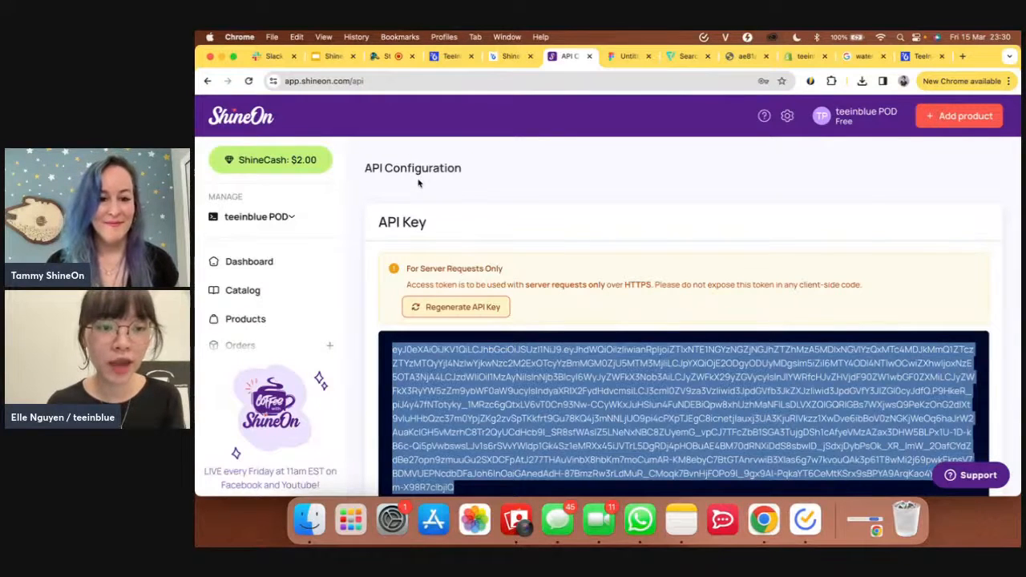
{"action": "left_click", "coordinate": [285, 222]}
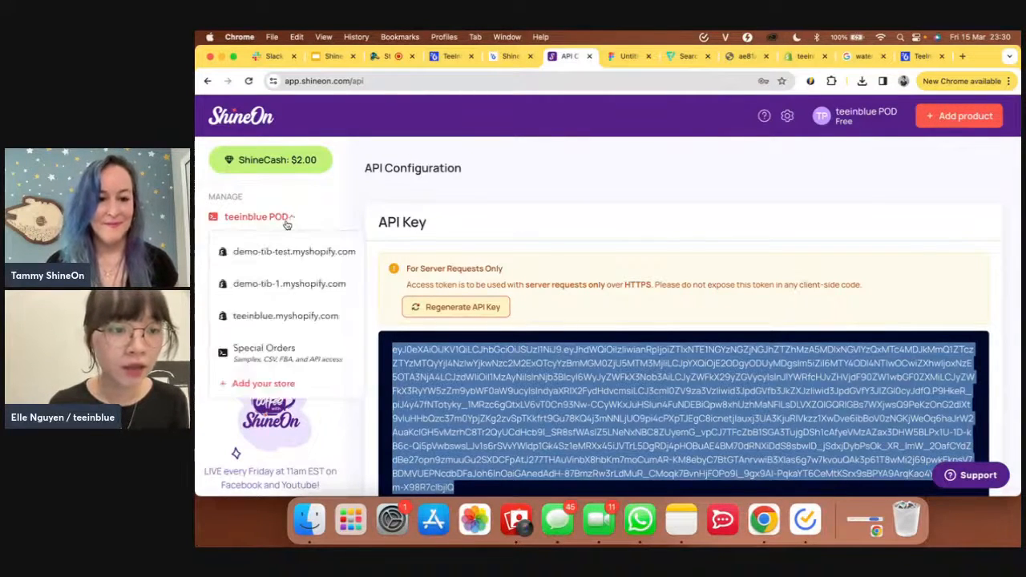
{"action": "left_click", "coordinate": [303, 315]}
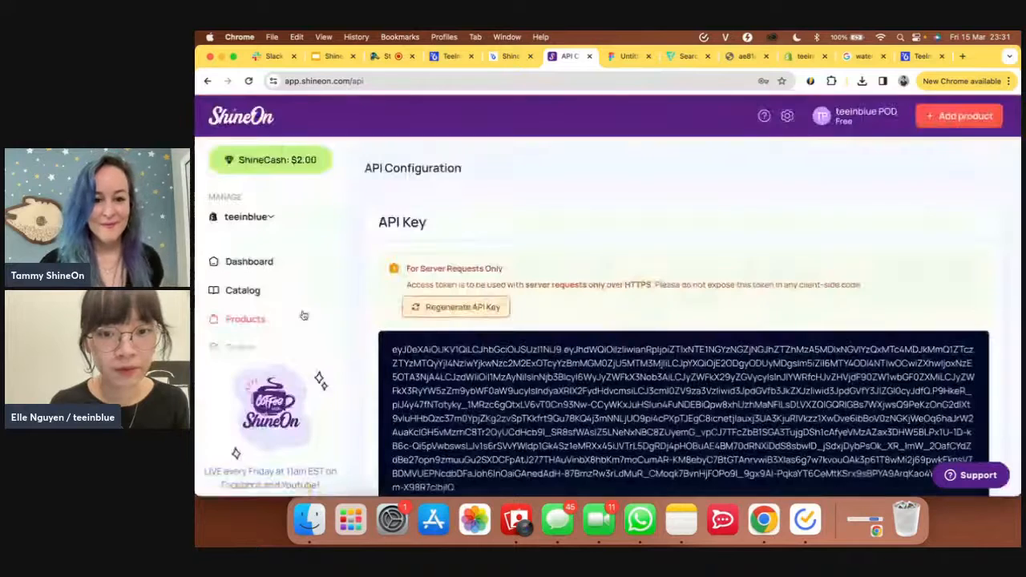
{"action": "left_click", "coordinate": [252, 293]}
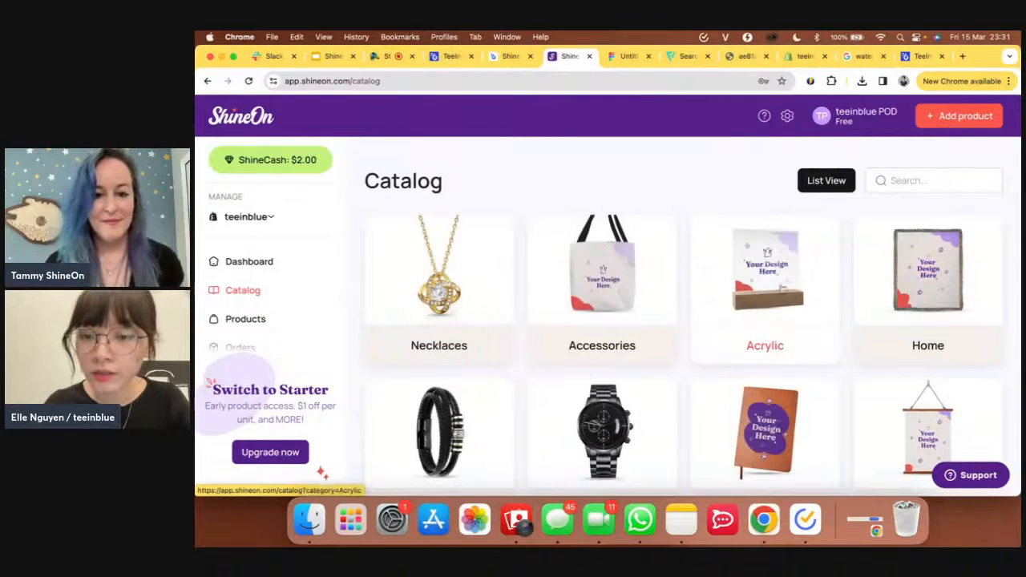
- Start a new Acrylic Square Plaque product via Acrylic > Printed Acrylic and highlight the 3540x3186 artwork size
{"action": "left_click", "coordinate": [772, 302]}
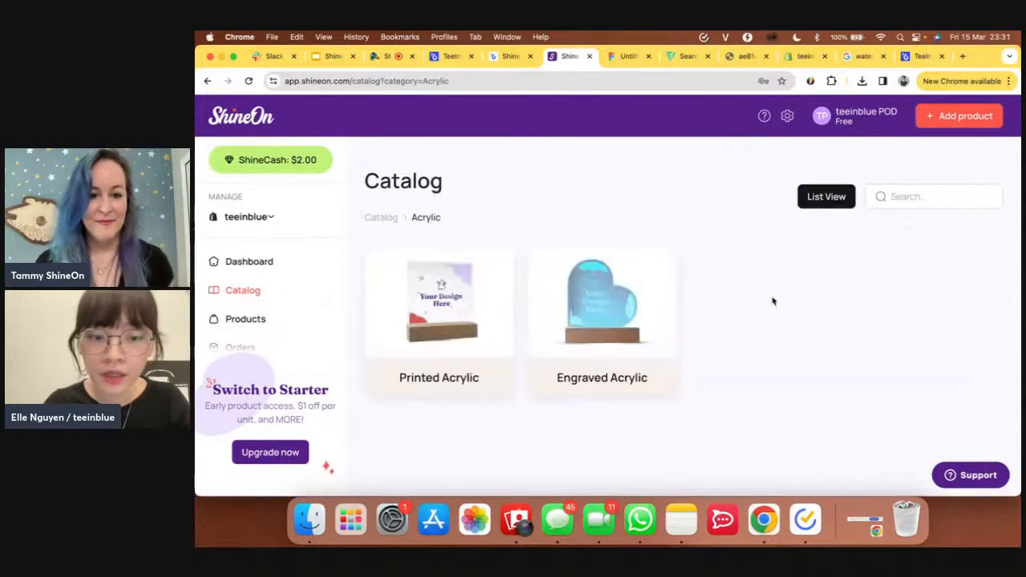
{"action": "left_click", "coordinate": [473, 332]}
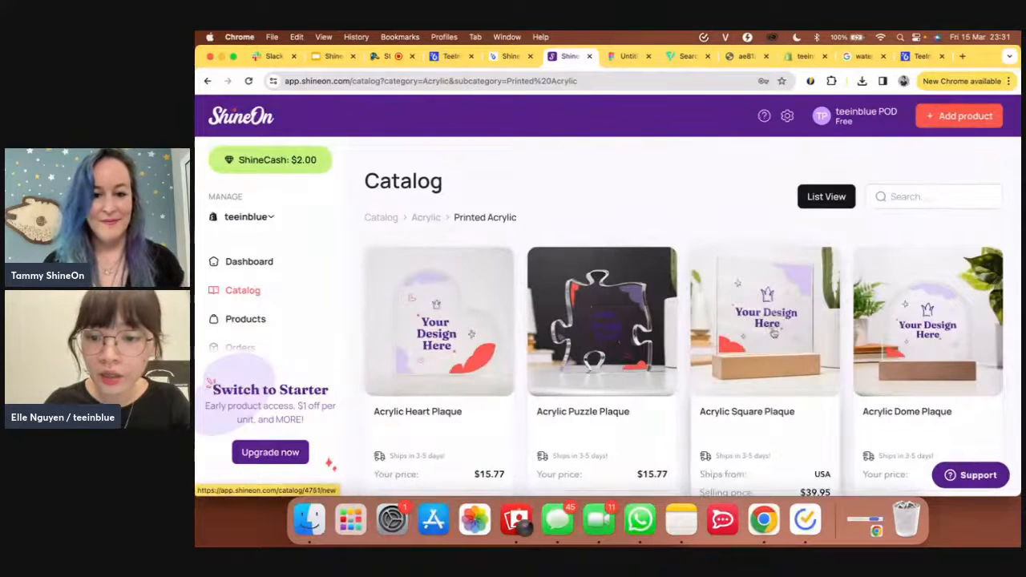
{"action": "left_click", "coordinate": [768, 355]}
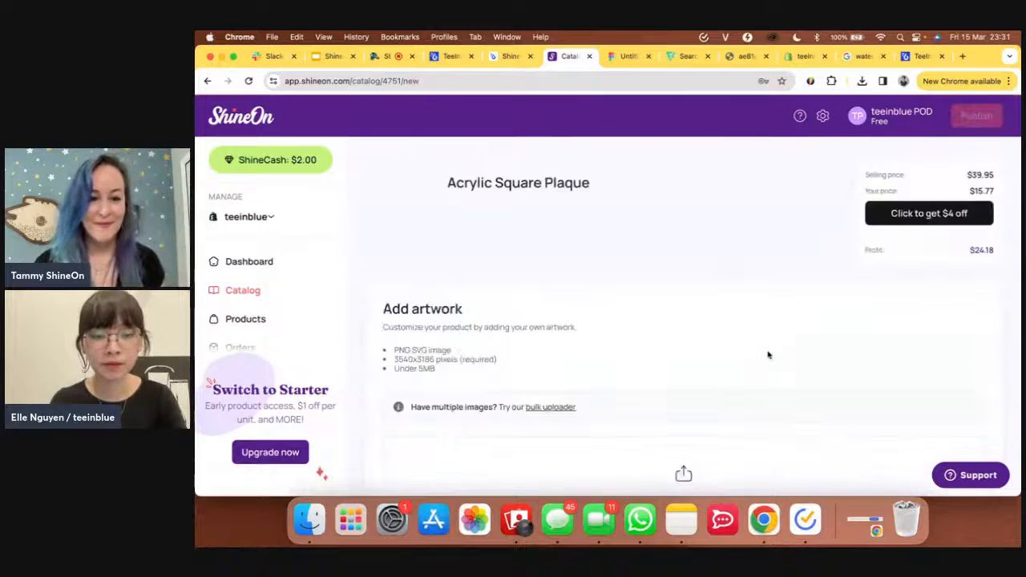
{"action": "scroll", "coordinate": [768, 355], "scroll_direction": "down", "scroll_amount": 3}
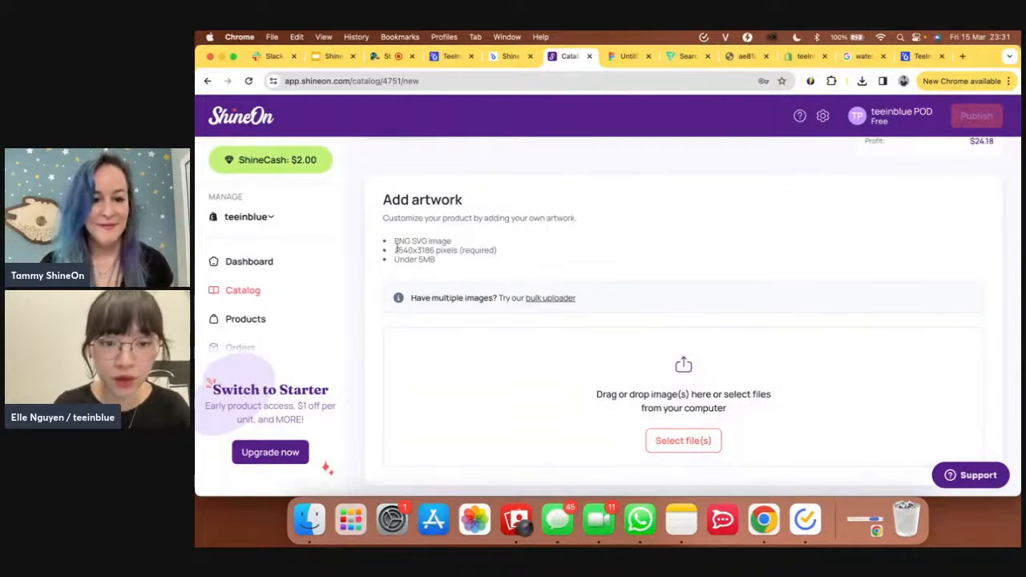
{"action": "left_click_drag", "start_coordinate": [395, 249], "coordinate": [459, 252]}
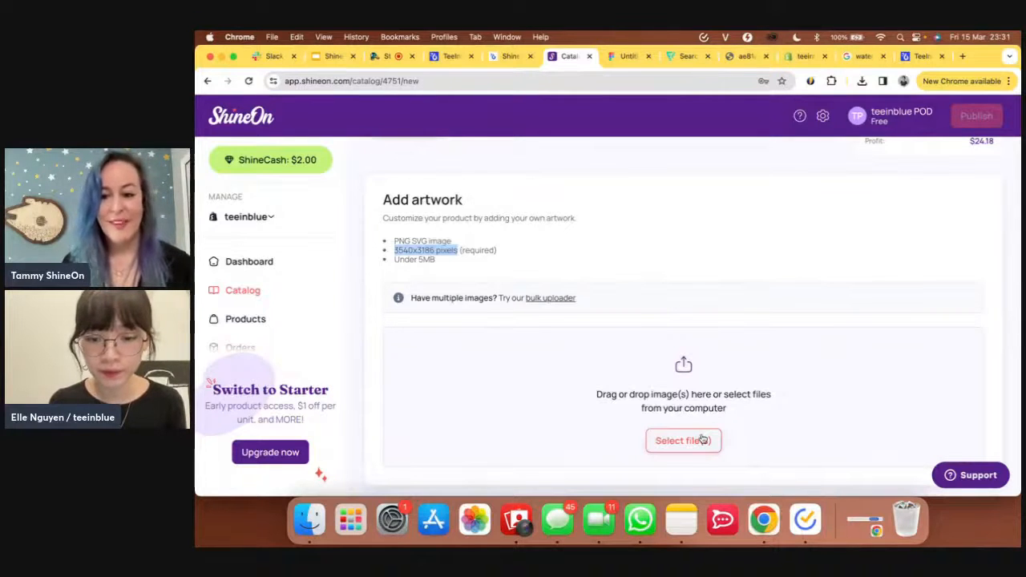
- Upload family.png as the Acrylic Square Plaque artwork
{"action": "left_click", "coordinate": [702, 440]}
{"action": "left_click", "coordinate": [504, 201]}
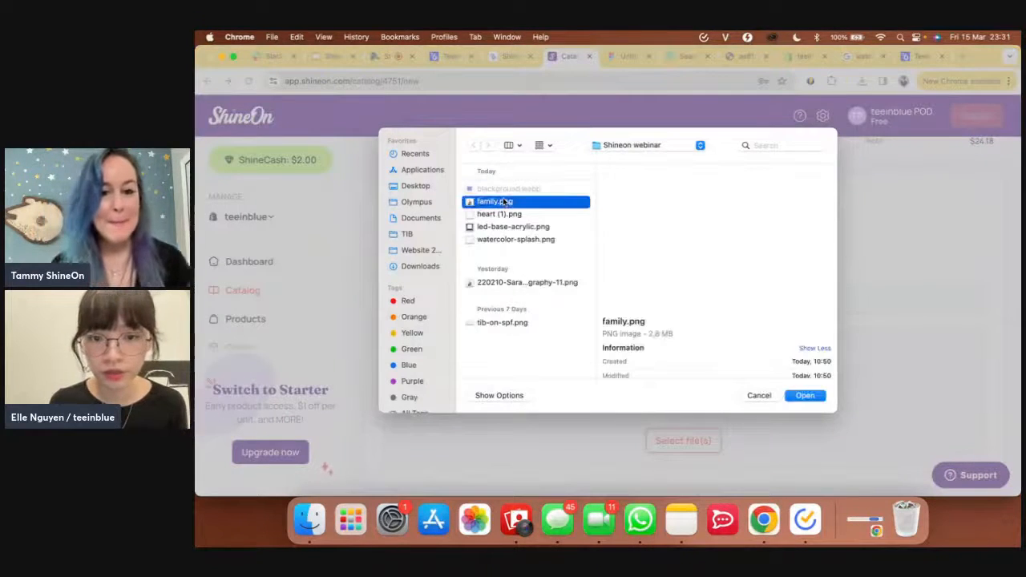
{"action": "left_click", "coordinate": [804, 396]}
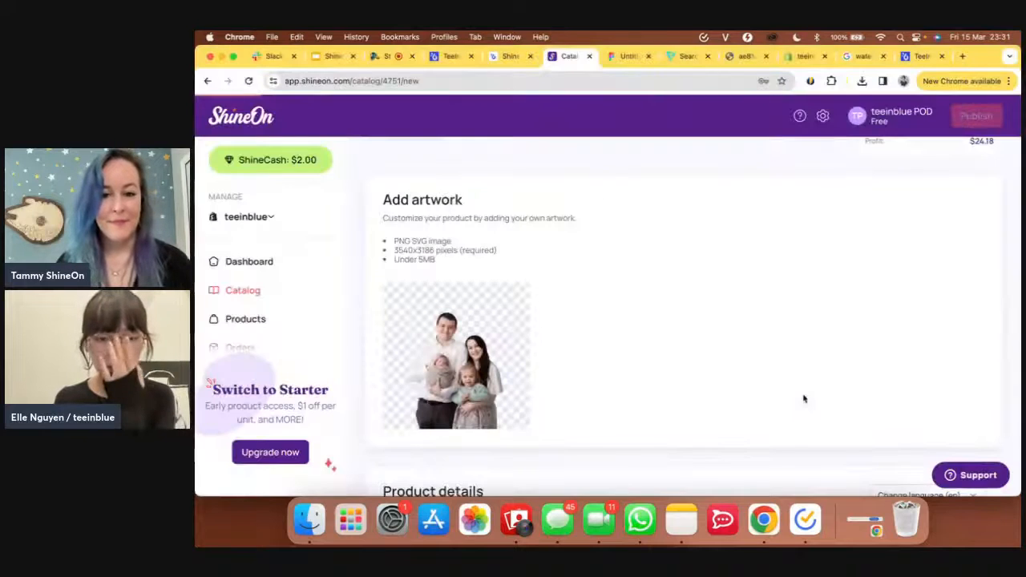
{"action": "scroll", "coordinate": [804, 398], "scroll_direction": "down", "scroll_amount": 5}
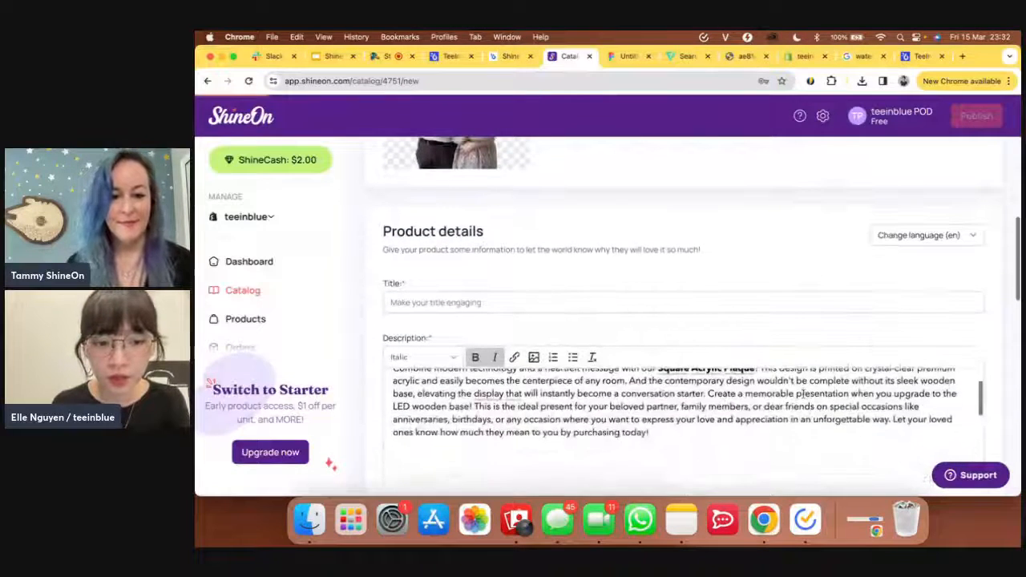
- Title the product 'Acrylic', publish it, and return to the teeinblue portal
{"action": "left_click", "coordinate": [761, 301]}
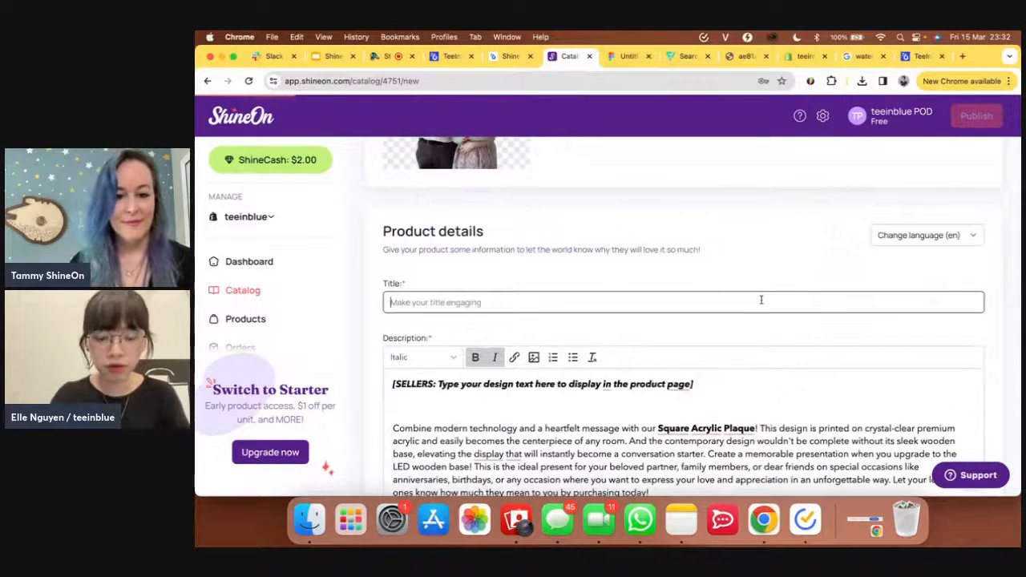
{"action": "type", "text": "test"}
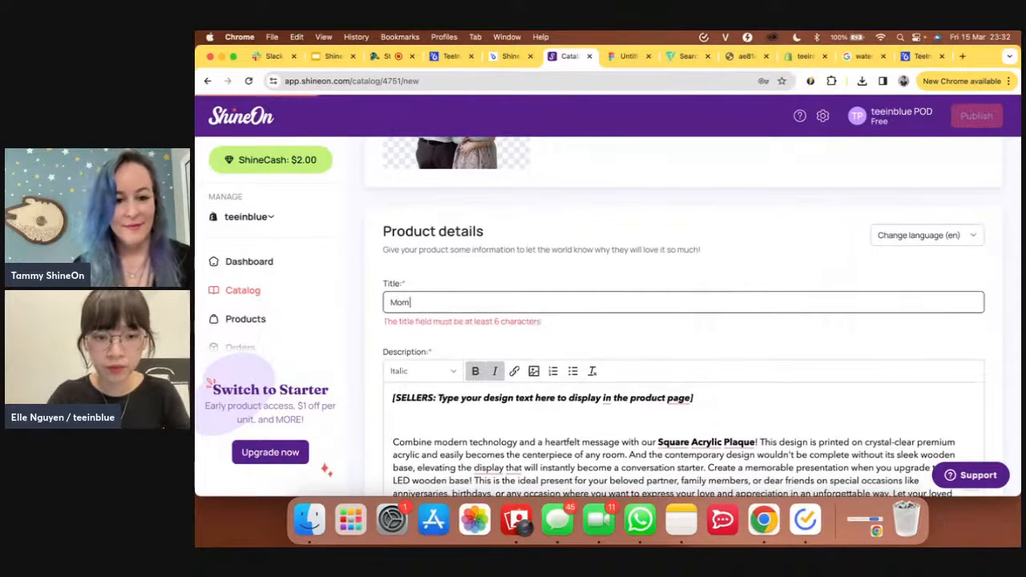
{"action": "key", "text": "BackSpace"}
{"action": "key", "text": "BackSpace"}
{"action": "key", "text": "BackSpace"}
{"action": "key", "text": "BackSpace"}
{"action": "type", "text": "ACryl"}
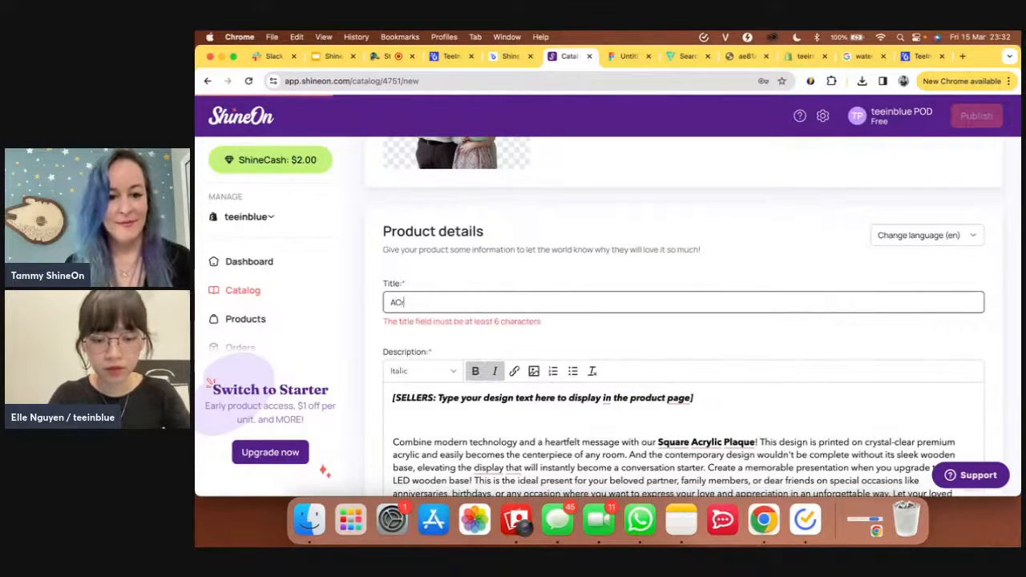
{"action": "key", "text": "BackSpace"}
{"action": "key", "text": "BackSpace"}
{"action": "key", "text": "BackSpace"}
{"action": "key", "text": "BackSpace"}
{"action": "type", "text": "crylic"}
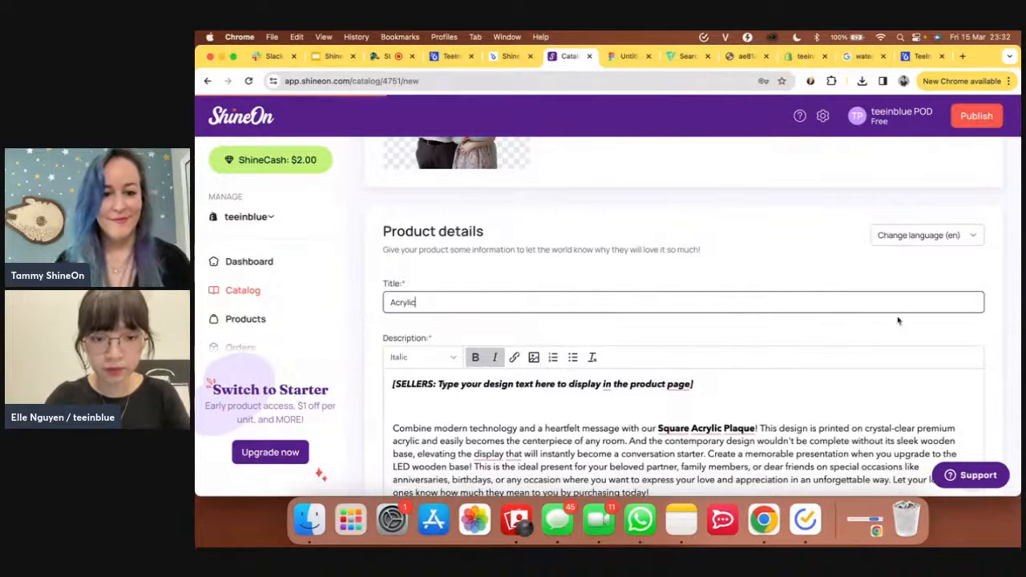
{"action": "left_click", "coordinate": [987, 127]}
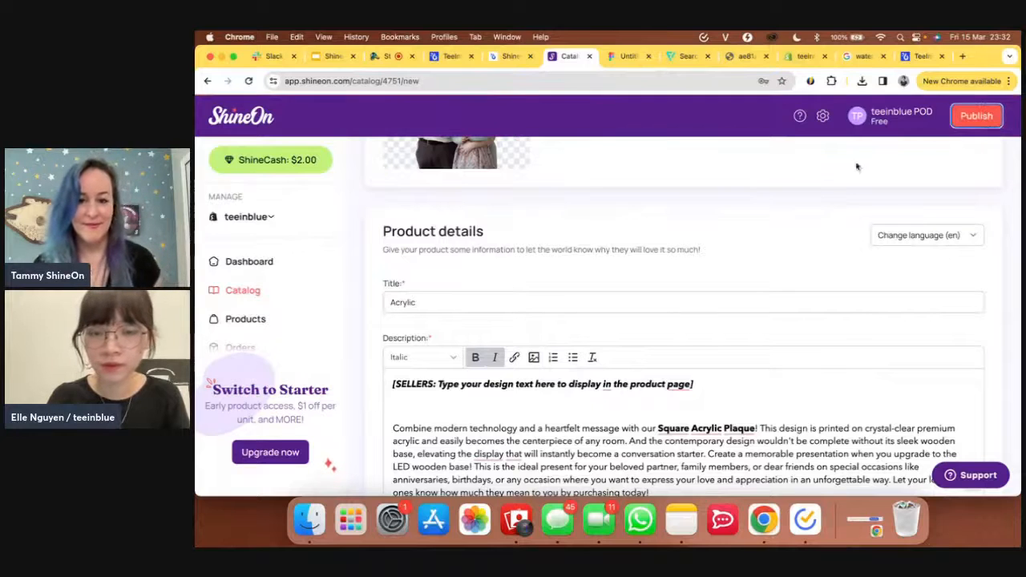
{"action": "scroll", "coordinate": [746, 224], "scroll_direction": "up", "scroll_amount": 2}
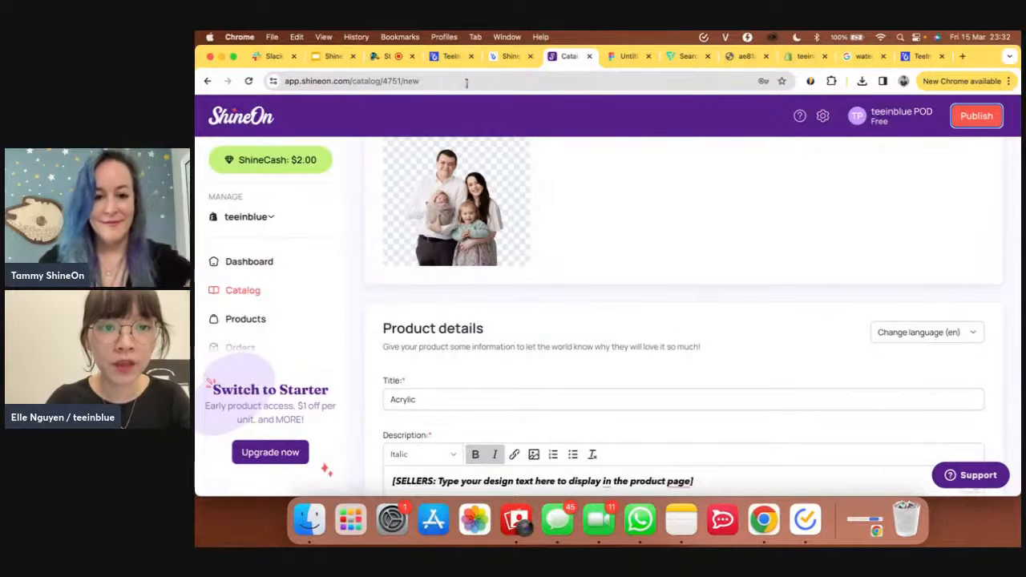
{"action": "left_click", "coordinate": [453, 56]}
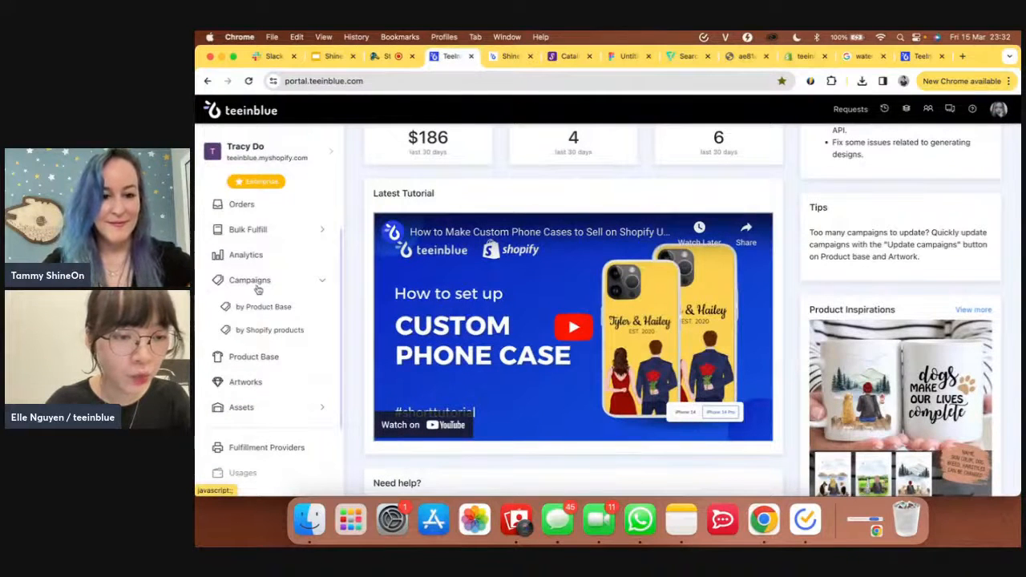
- Start a new campaign under Campaigns > by Shopify products for teeinblue.myshopify.com
{"action": "left_click", "coordinate": [245, 335]}
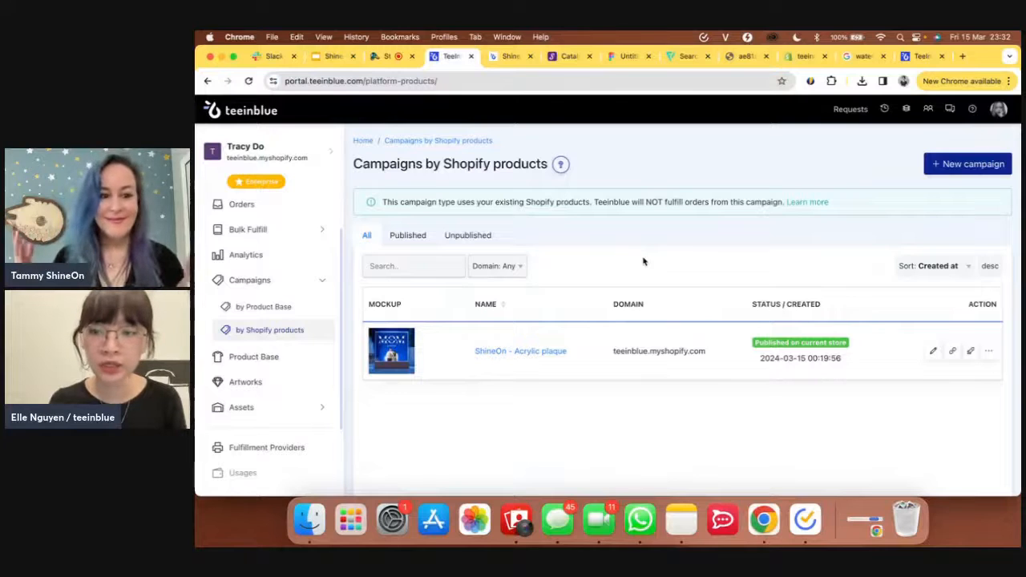
{"action": "left_click", "coordinate": [999, 163]}
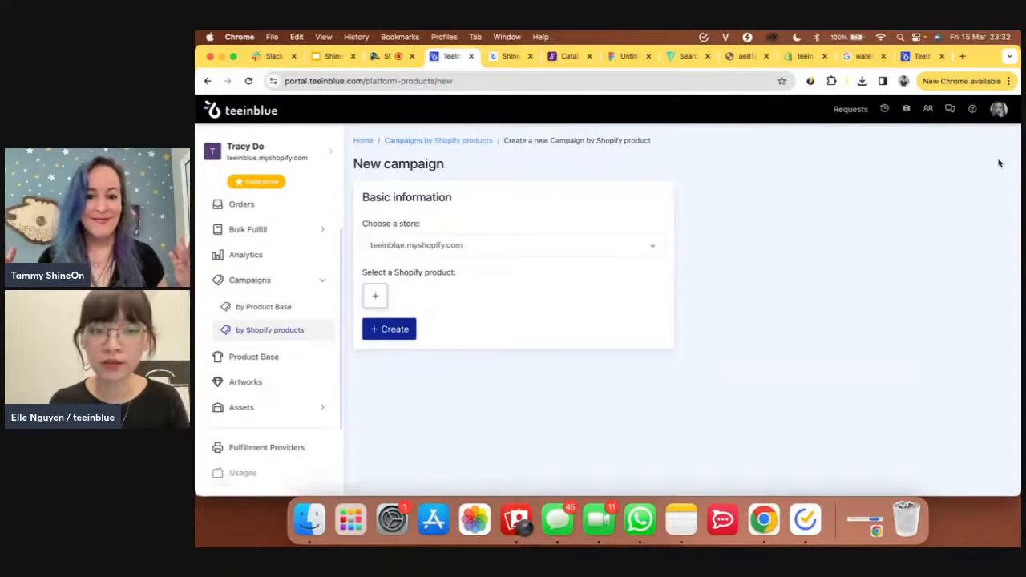
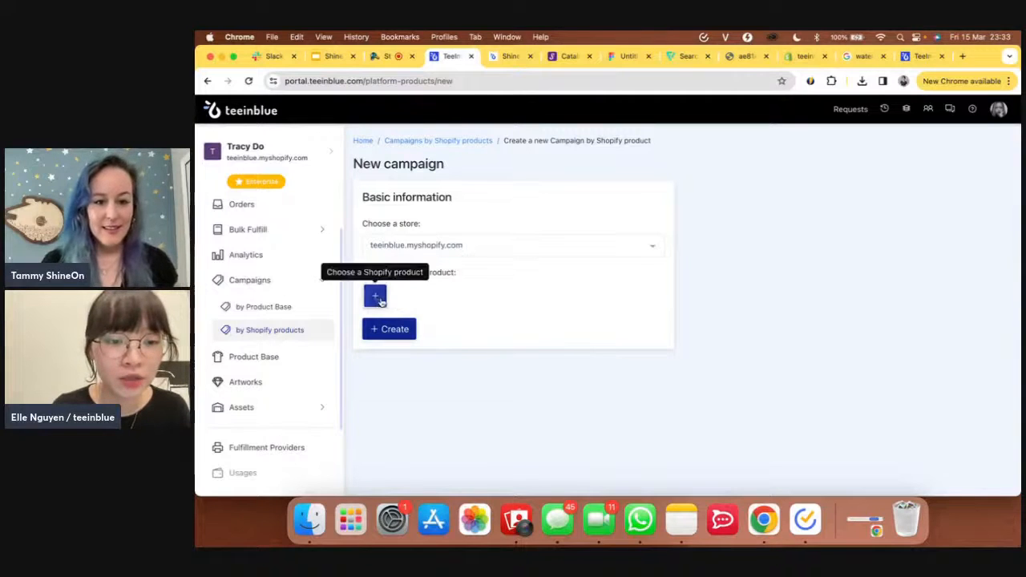
- Search the store products for 'acrylic', close the chooser without picking, and go to ShineOn's plaque page
{"action": "left_click", "coordinate": [376, 297]}
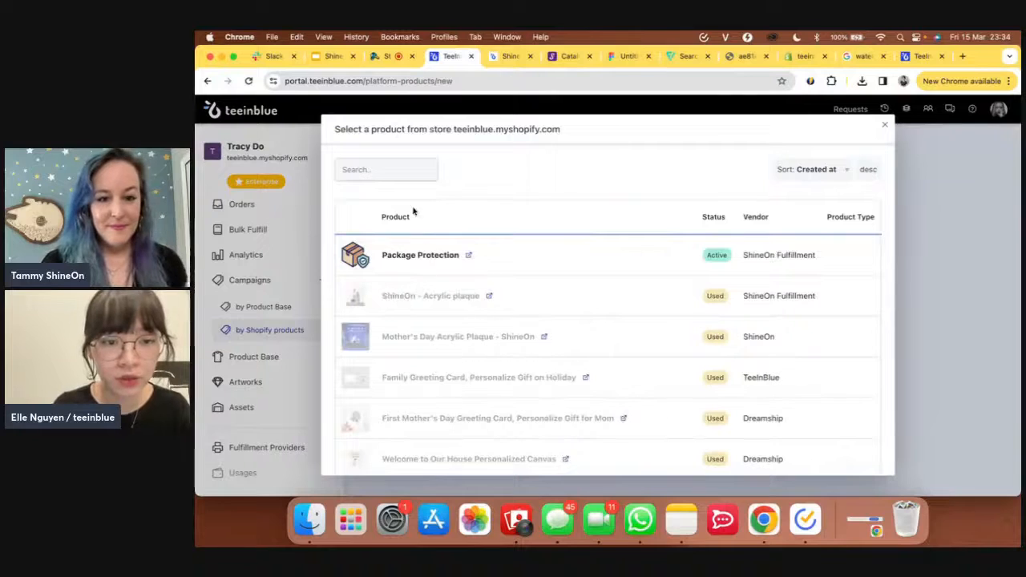
{"action": "left_click", "coordinate": [401, 172]}
{"action": "type", "text": "acrylic"}
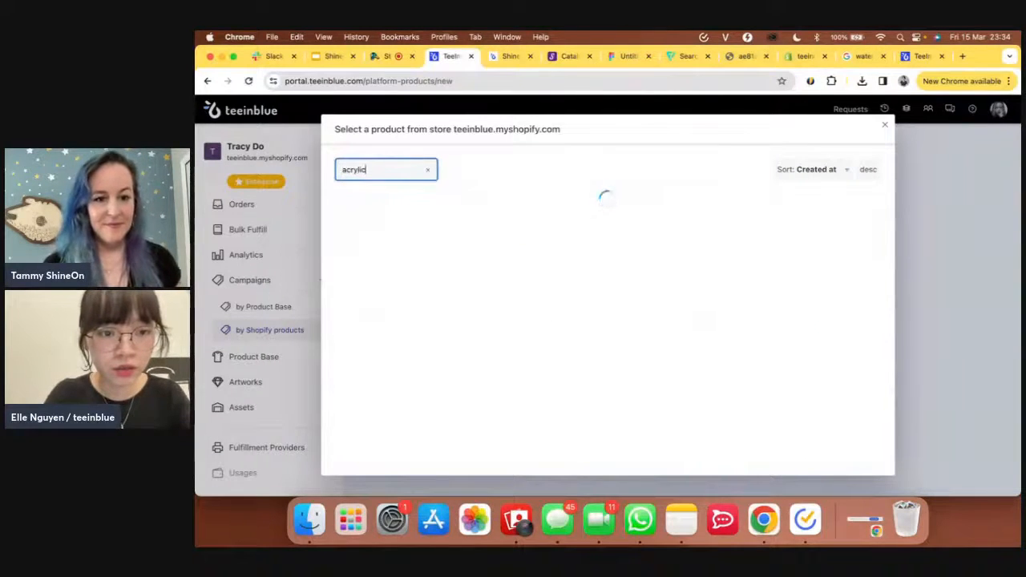
{"action": "scroll", "coordinate": [552, 299], "scroll_direction": "down", "scroll_amount": 3}
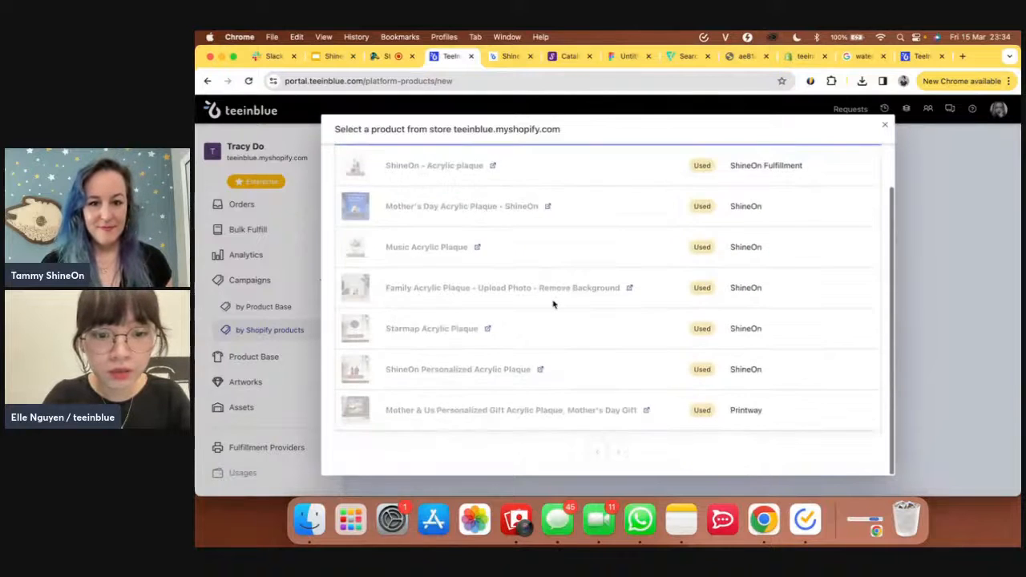
{"action": "scroll", "coordinate": [552, 300], "scroll_direction": "up", "scroll_amount": 3}
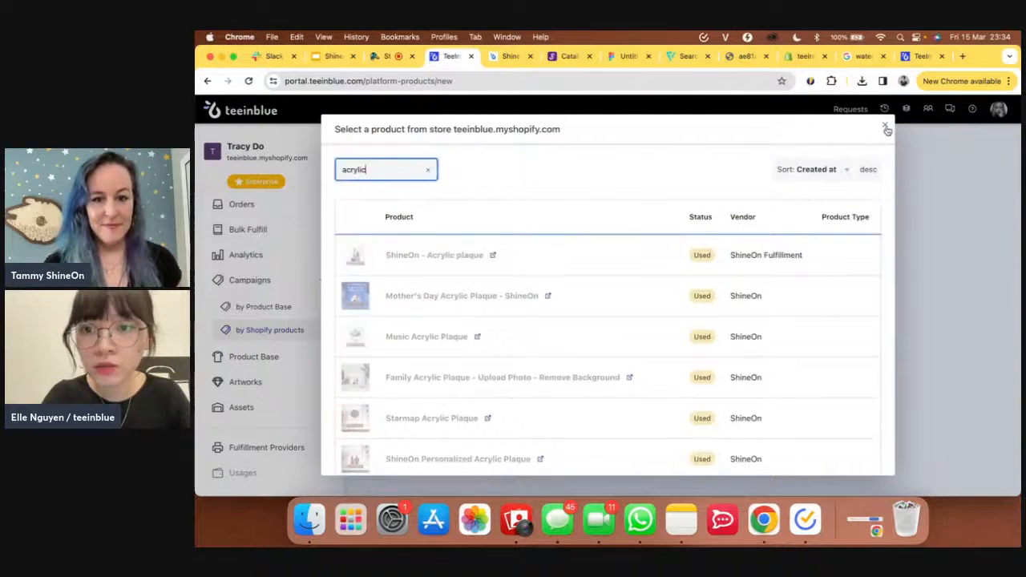
{"action": "left_click", "coordinate": [885, 125]}
{"action": "left_click", "coordinate": [566, 57]}
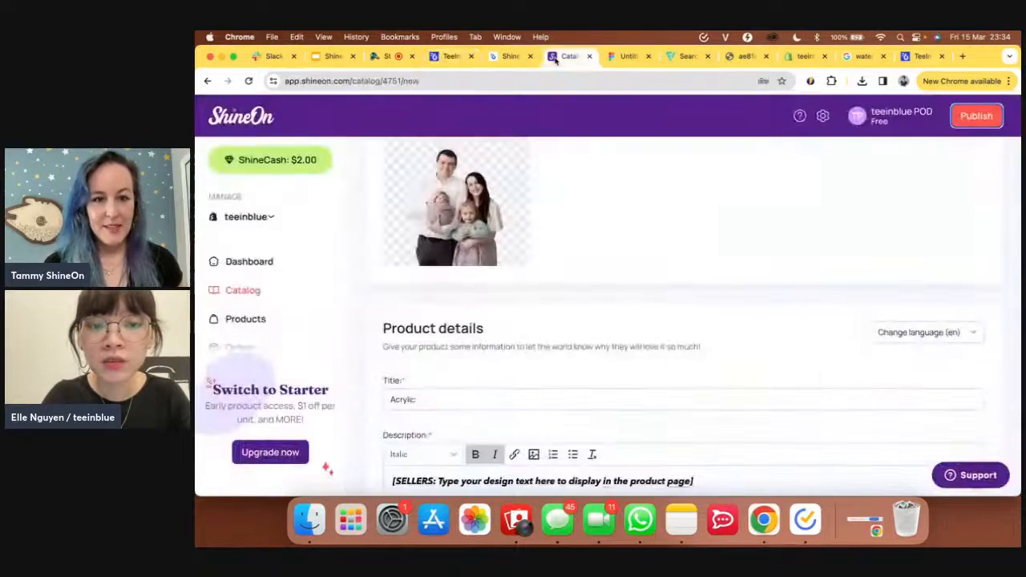
- Publish the Acrylic Square Plaque from ShineOn, then reopen teeinblue's Shopify product chooser
{"action": "scroll", "coordinate": [573, 241], "scroll_direction": "up", "scroll_amount": 5}
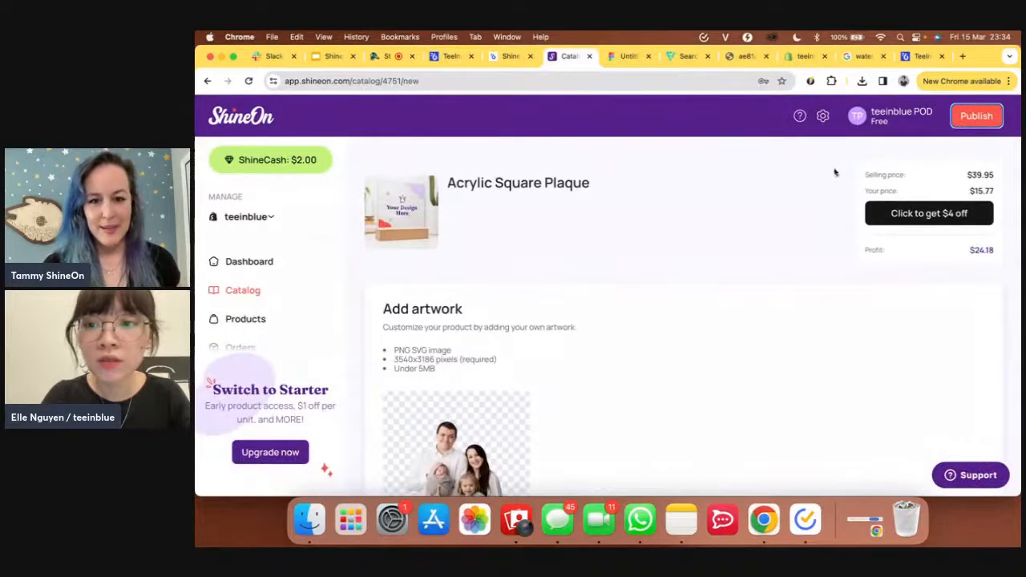
{"action": "left_click", "coordinate": [978, 117]}
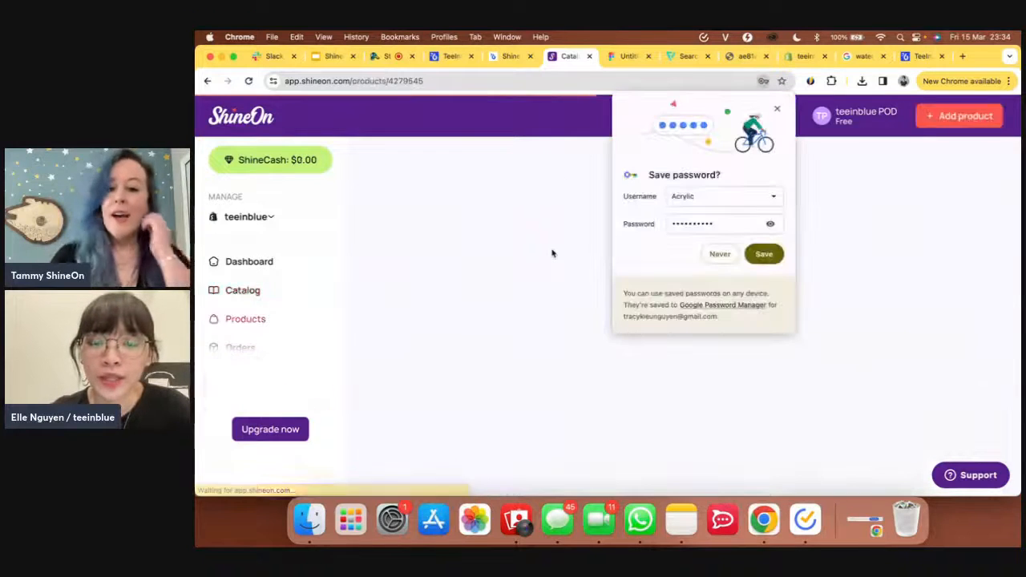
{"action": "left_click", "coordinate": [777, 109]}
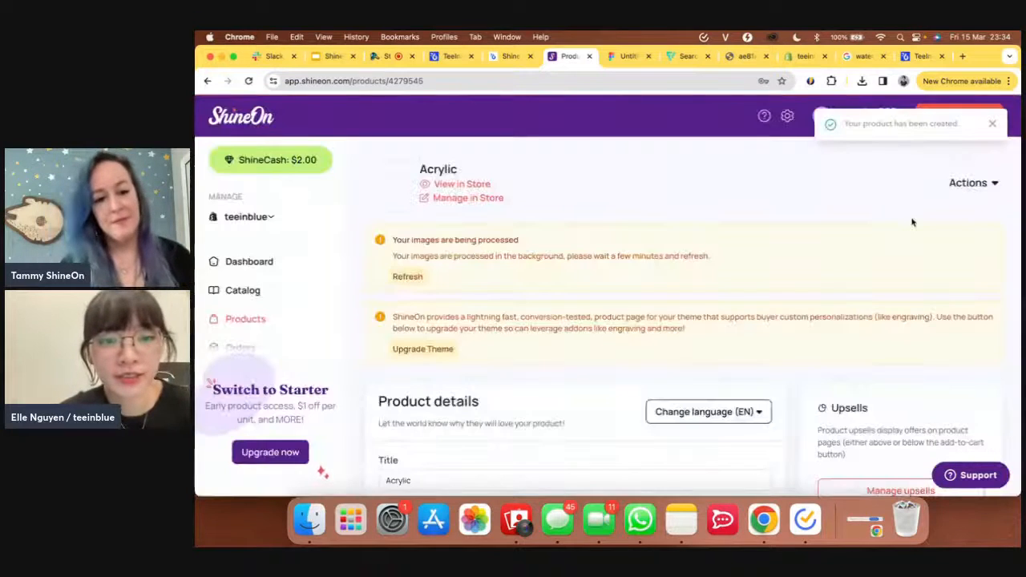
{"action": "left_click", "coordinate": [445, 58]}
{"action": "left_click", "coordinate": [375, 297]}
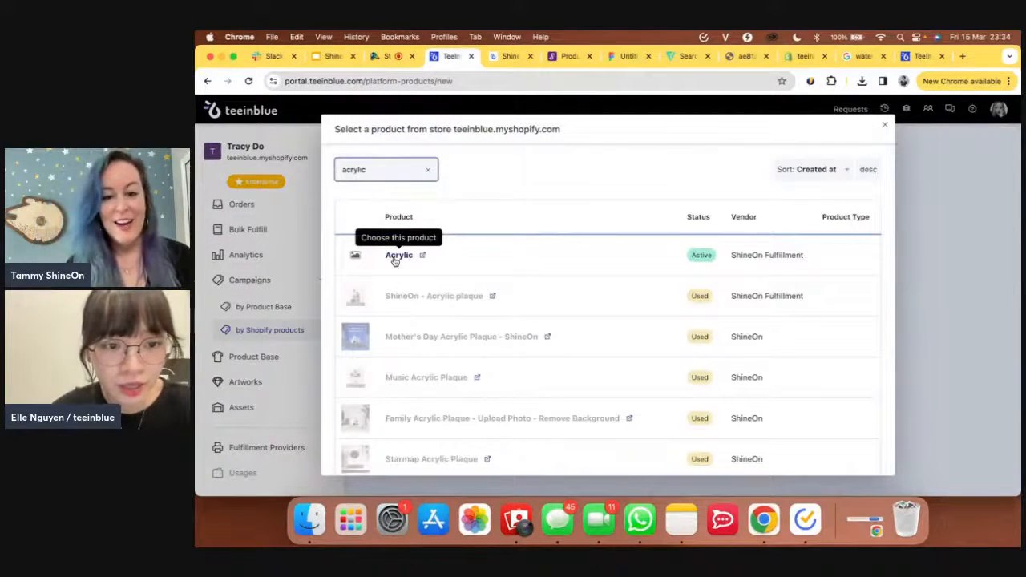
- Create the campaign from the Acrylic product and attach the Mom acrylic artwork
{"action": "left_click", "coordinate": [398, 255]}
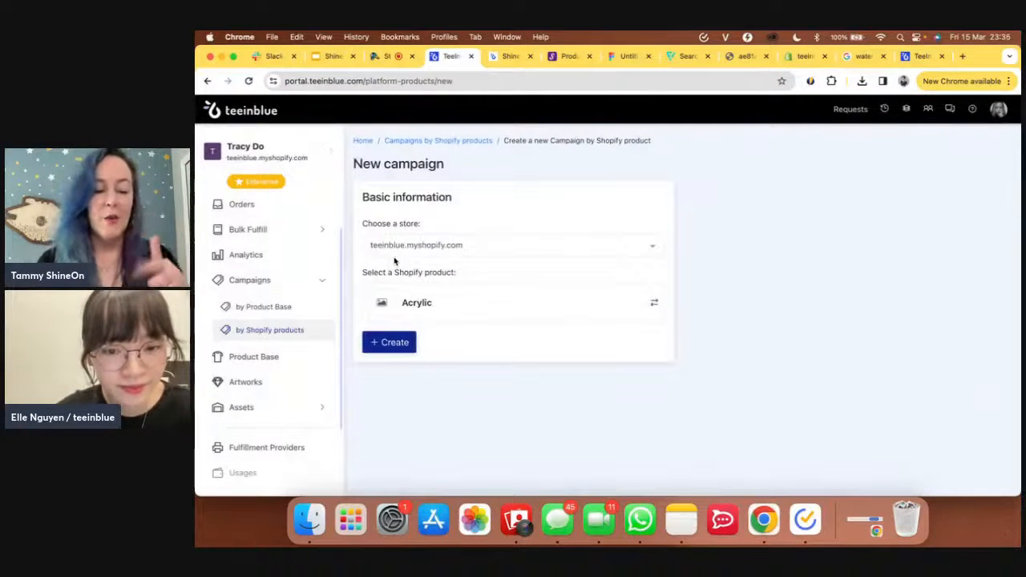
{"action": "left_click", "coordinate": [409, 346]}
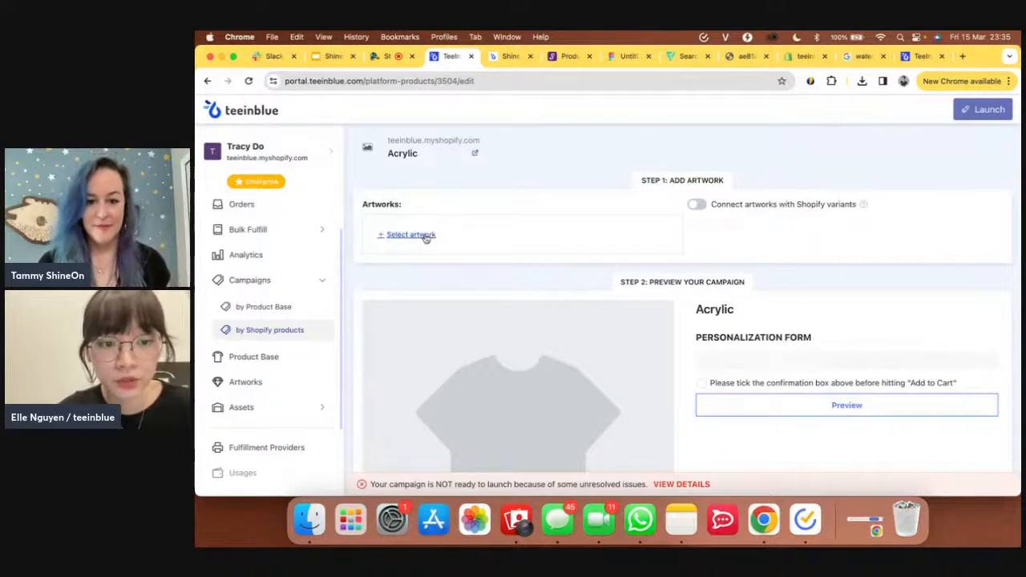
{"action": "left_click", "coordinate": [425, 237]}
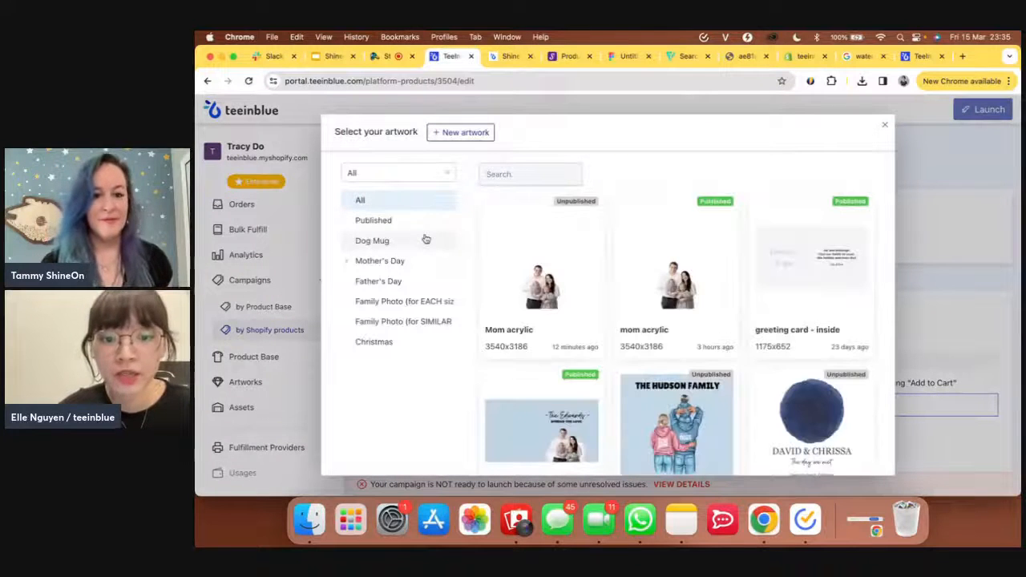
{"action": "left_click", "coordinate": [523, 265]}
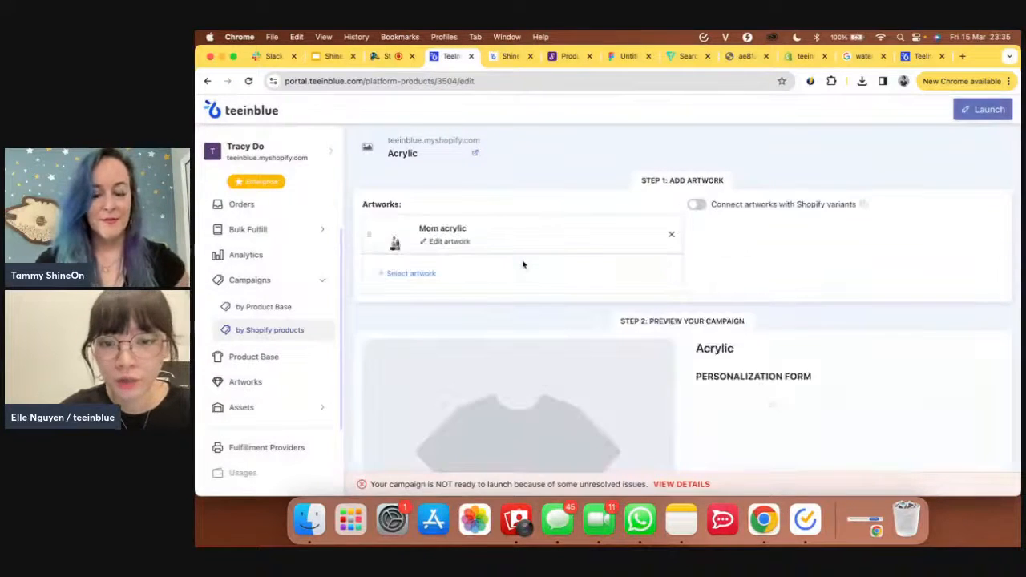
{"action": "scroll", "coordinate": [522, 265], "scroll_direction": "down", "scroll_amount": 2}
{"action": "scroll", "coordinate": [523, 265], "scroll_direction": "down", "scroll_amount": 3}
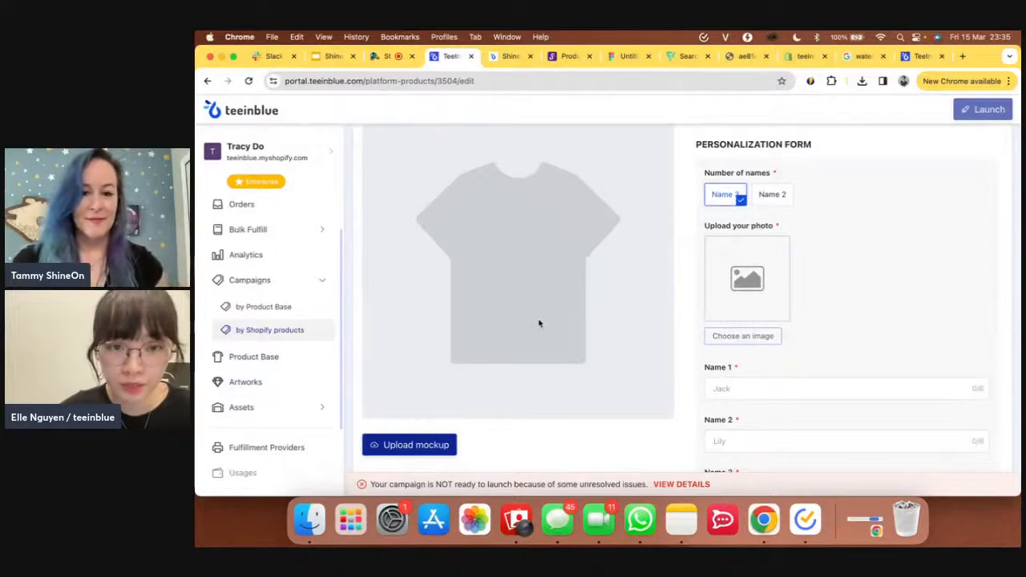
- Browse the ShineOn Acrylic product's mockup images, filtering the gallery to Basic
{"action": "left_click", "coordinate": [567, 57]}
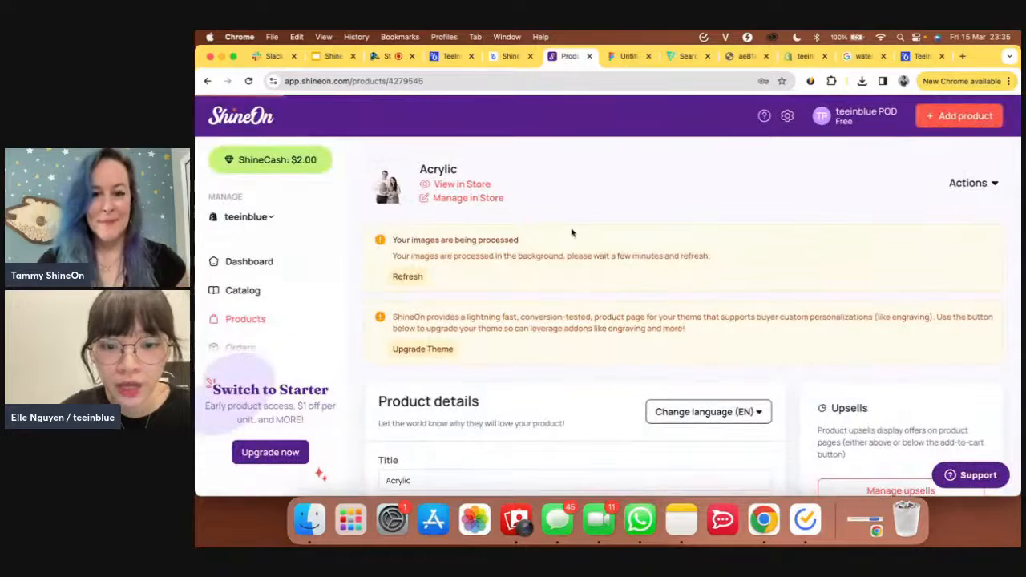
{"action": "scroll", "coordinate": [572, 232], "scroll_direction": "down", "scroll_amount": 3}
{"action": "scroll", "coordinate": [571, 232], "scroll_direction": "down", "scroll_amount": 10}
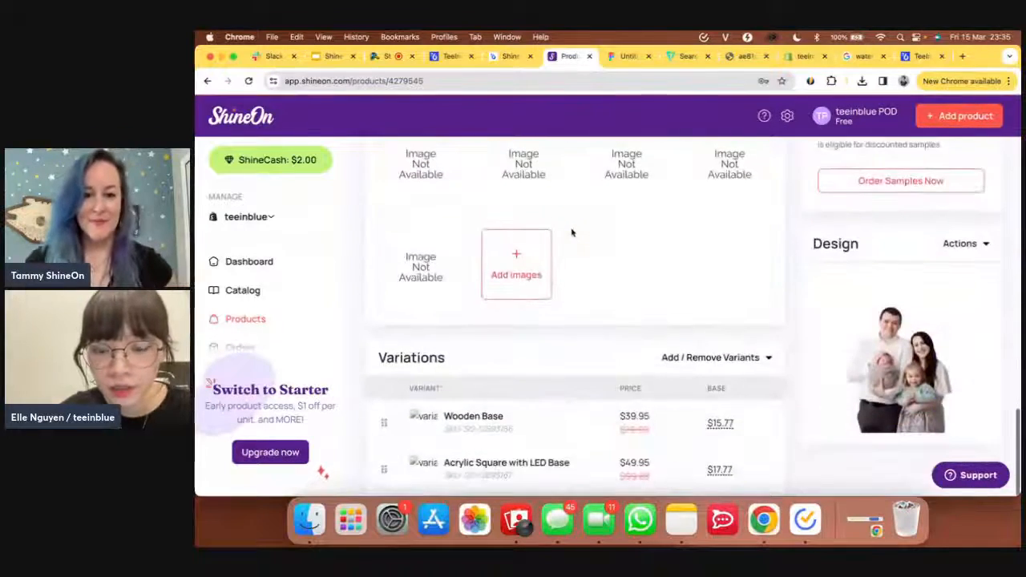
{"action": "scroll", "coordinate": [571, 233], "scroll_direction": "up", "scroll_amount": 1}
{"action": "scroll", "coordinate": [571, 230], "scroll_direction": "down", "scroll_amount": 2}
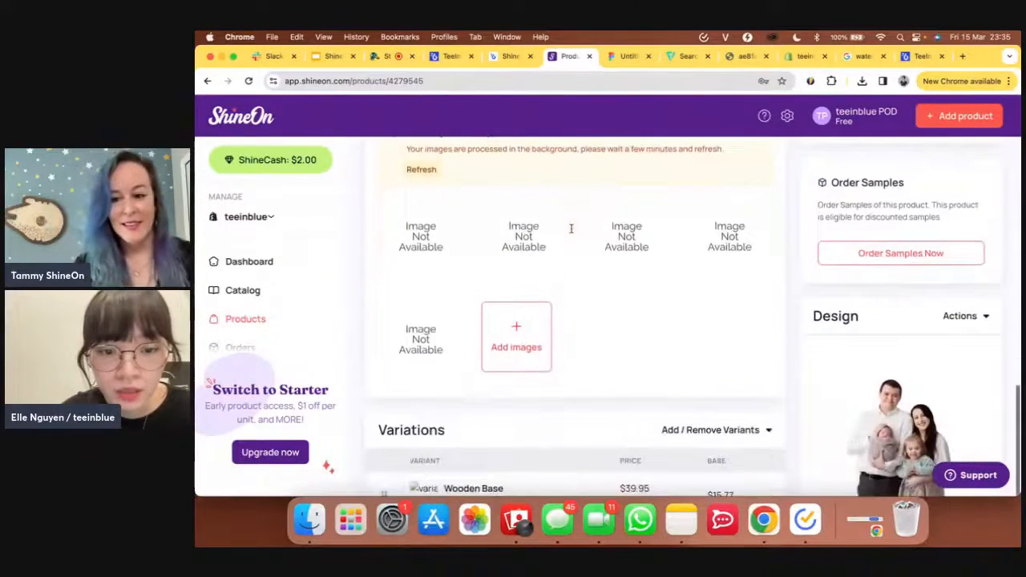
{"action": "left_click", "coordinate": [527, 340]}
{"action": "left_click", "coordinate": [759, 395]}
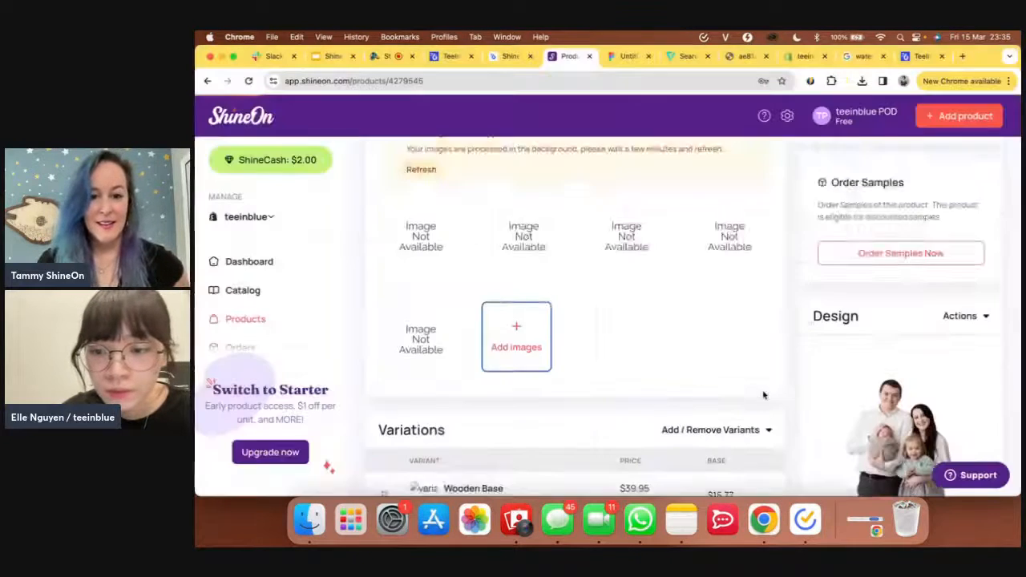
{"action": "scroll", "coordinate": [763, 394], "scroll_direction": "down", "scroll_amount": 2}
{"action": "scroll", "coordinate": [764, 395], "scroll_direction": "up", "scroll_amount": 5}
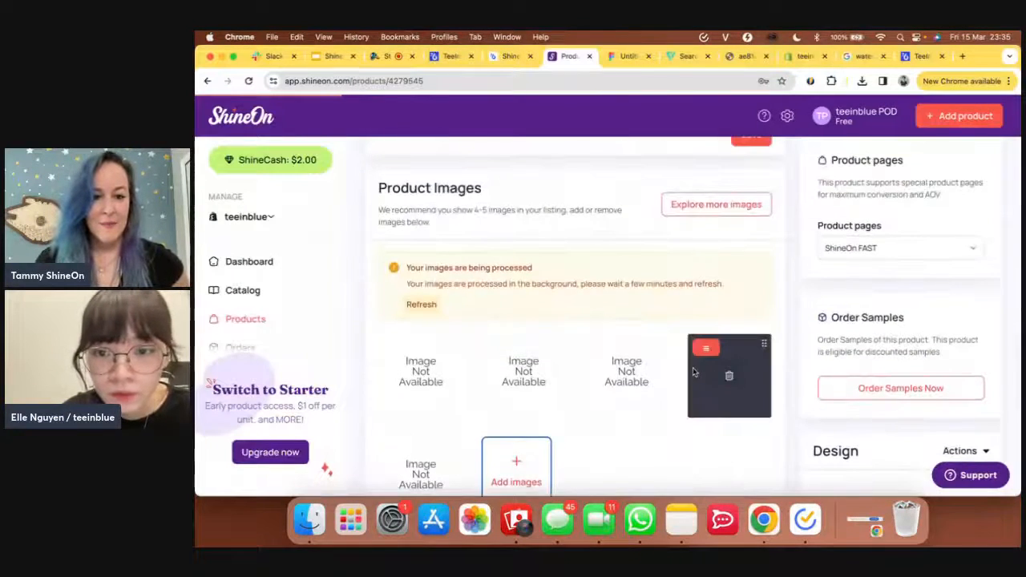
{"action": "left_click", "coordinate": [727, 208]}
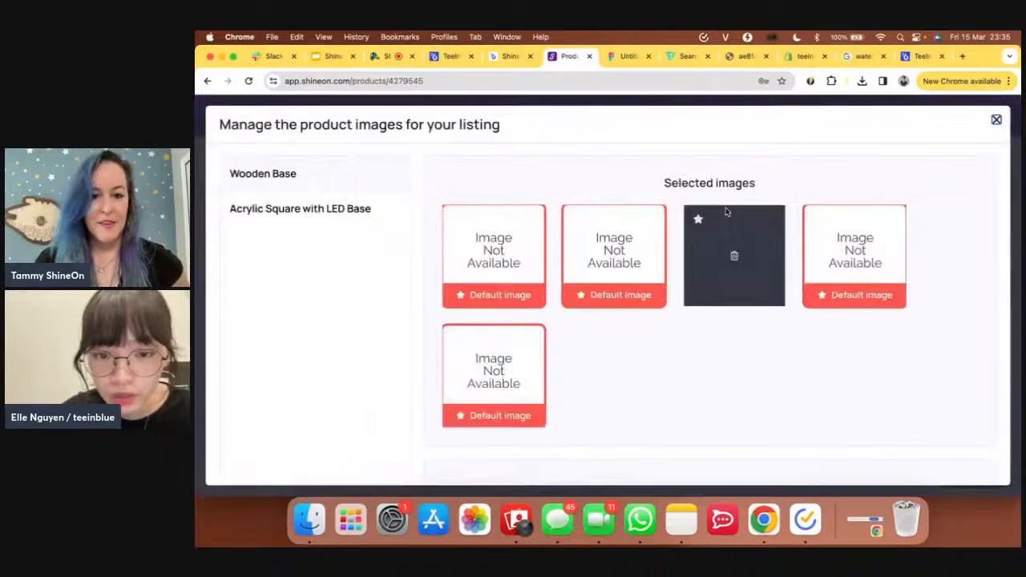
{"action": "scroll", "coordinate": [663, 366], "scroll_direction": "down", "scroll_amount": 5}
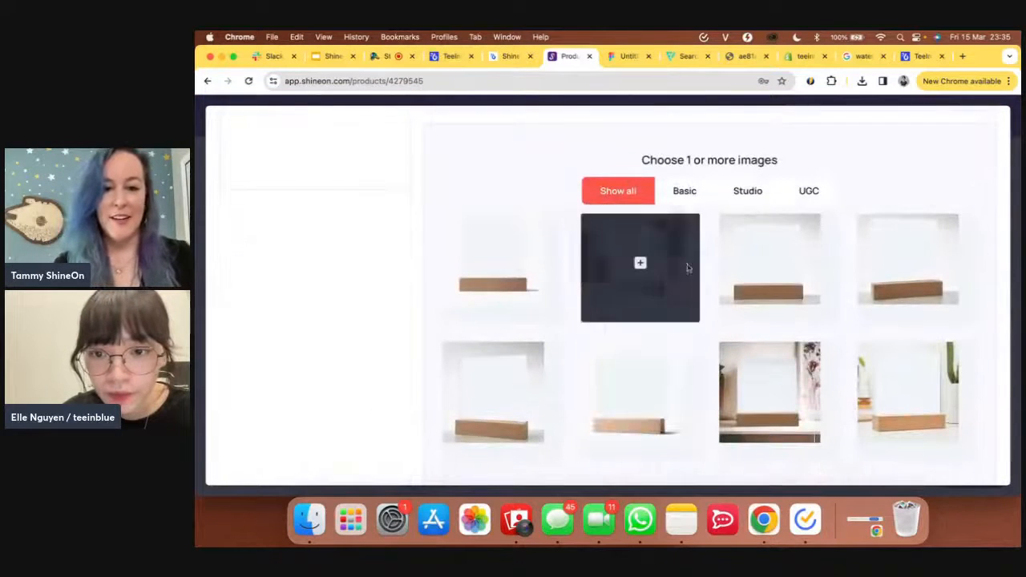
{"action": "left_click", "coordinate": [699, 194]}
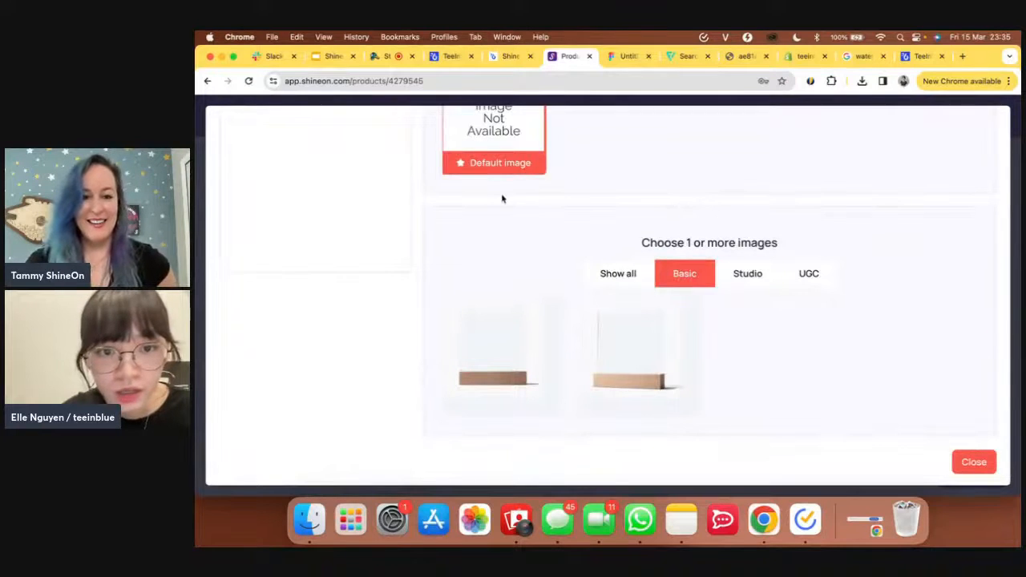
{"action": "scroll", "coordinate": [531, 275], "scroll_direction": "up", "scroll_amount": 3}
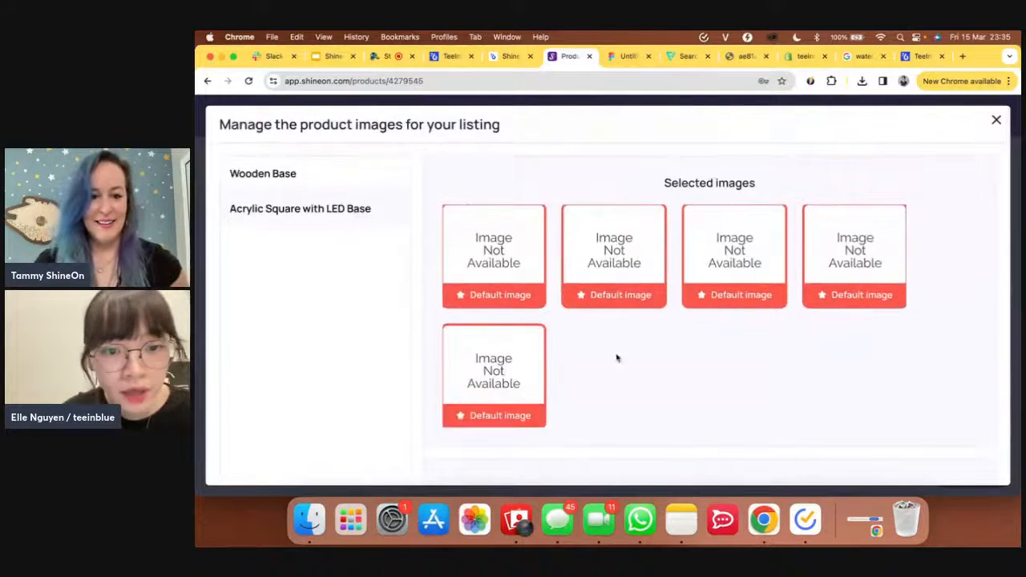
{"action": "scroll", "coordinate": [621, 362], "scroll_direction": "down", "scroll_amount": 5}
{"action": "scroll", "coordinate": [631, 373], "scroll_direction": "down", "scroll_amount": 1}
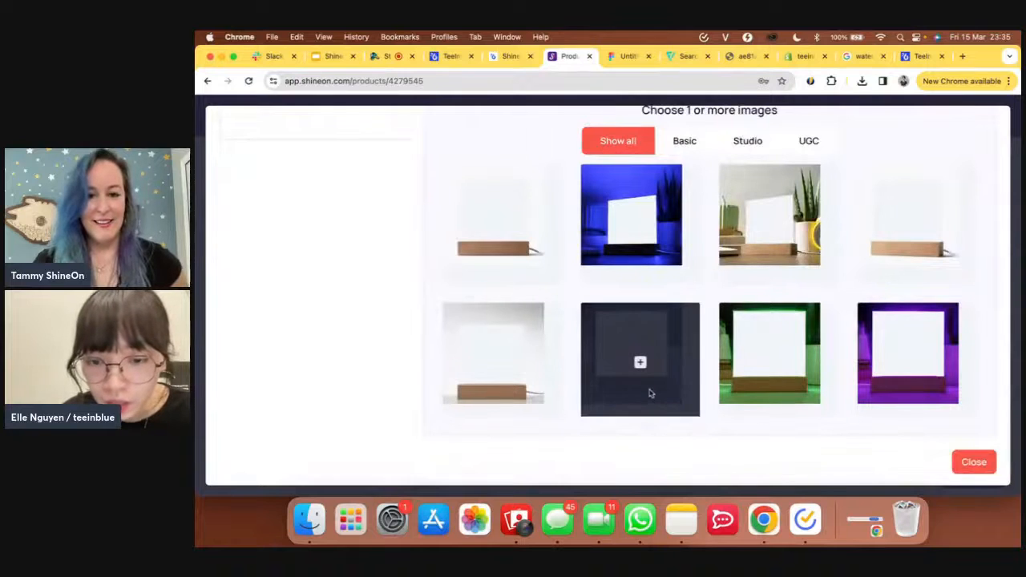
- Open the blue LED mockup image full size and save it as 'acrylic mockup.png'
{"action": "right_click", "coordinate": [609, 356]}
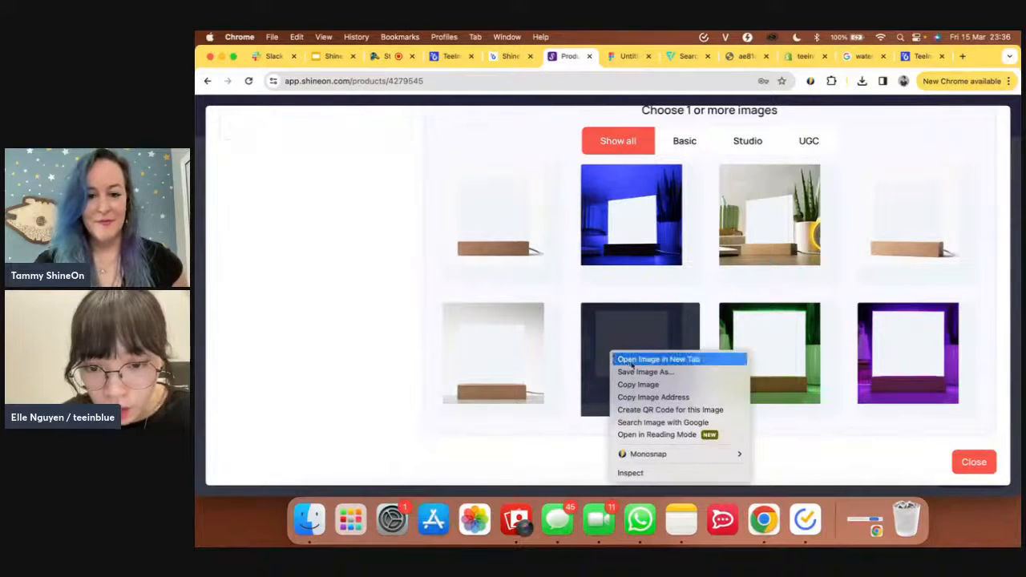
{"action": "left_click", "coordinate": [636, 365]}
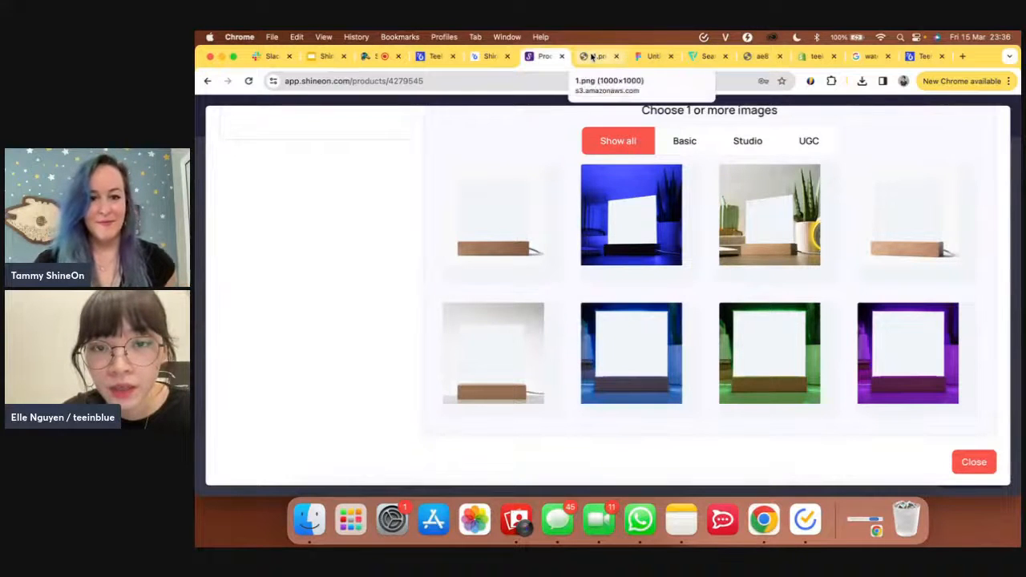
{"action": "left_click", "coordinate": [592, 56]}
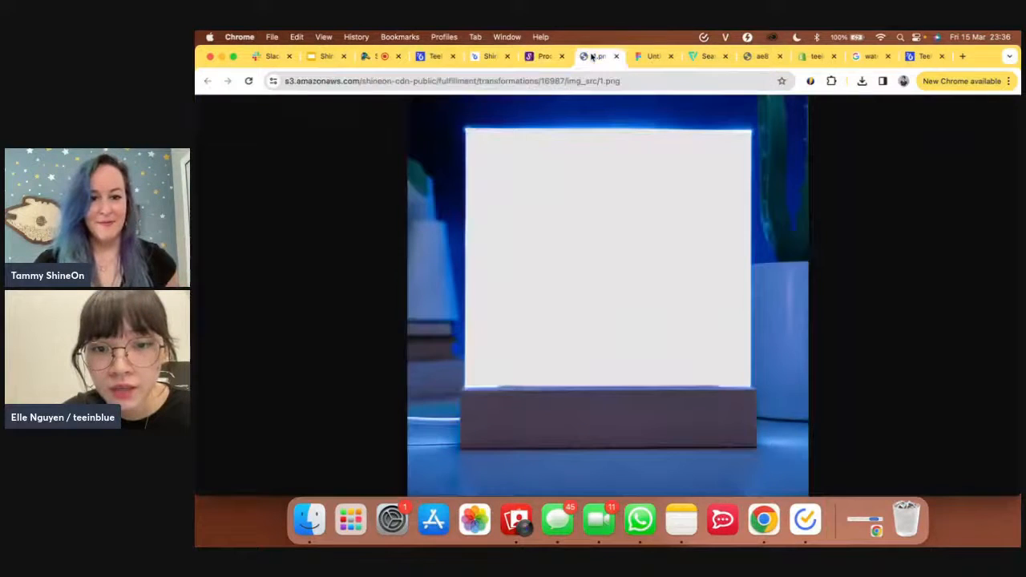
{"action": "right_click", "coordinate": [581, 132]}
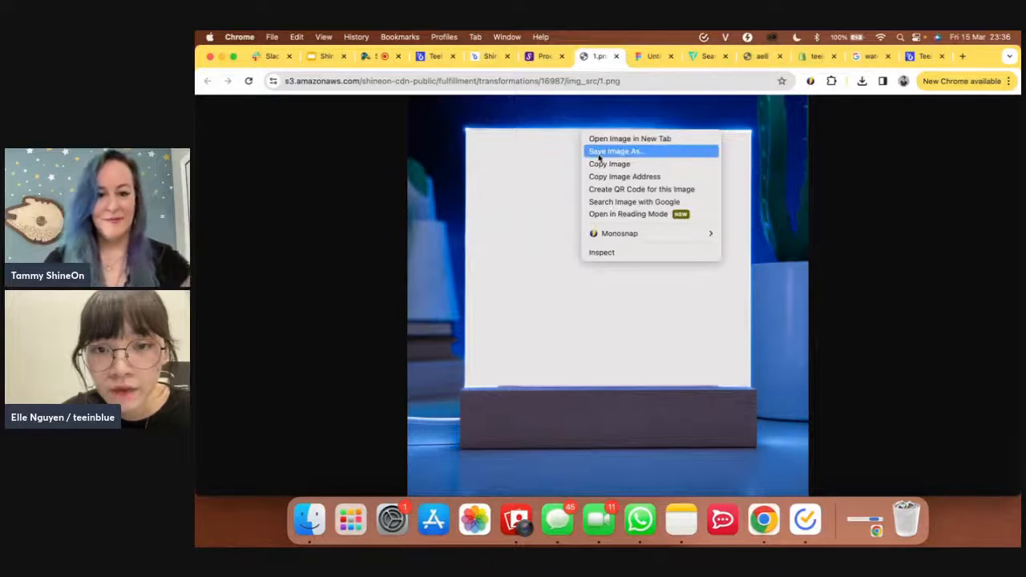
{"action": "left_click", "coordinate": [598, 154]}
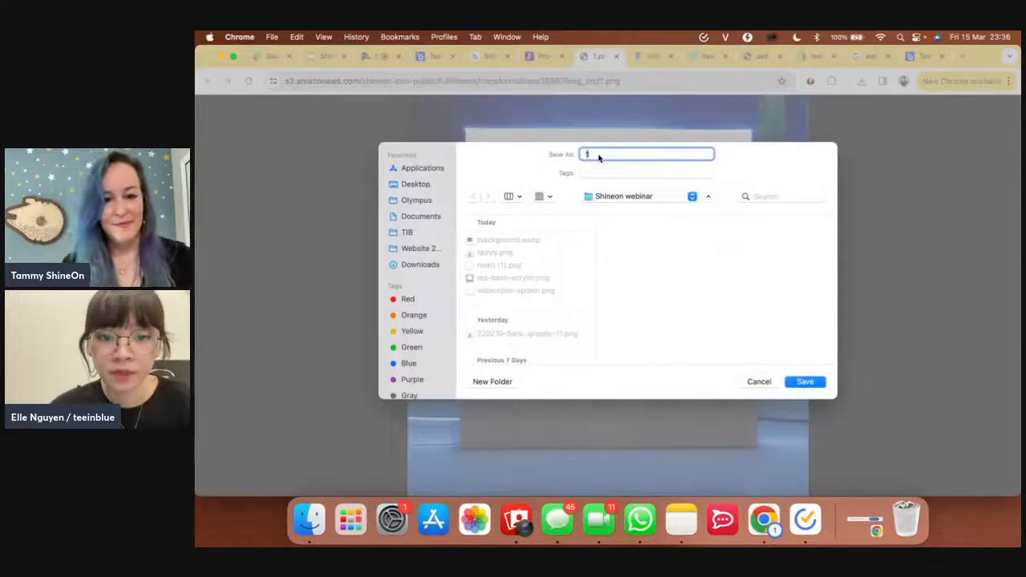
{"action": "type", "text": "acry"}
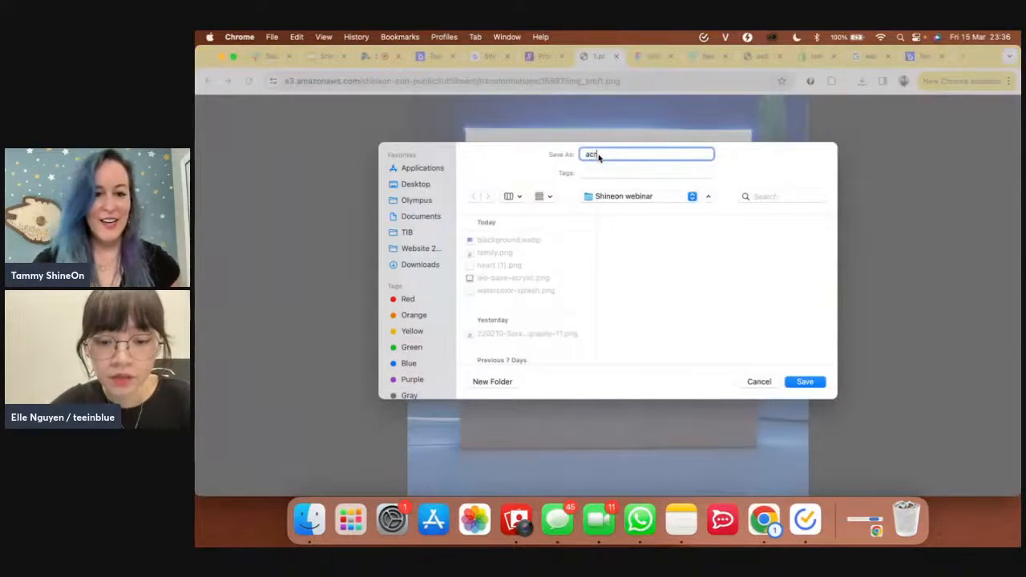
{"action": "type", "text": "lic mo"}
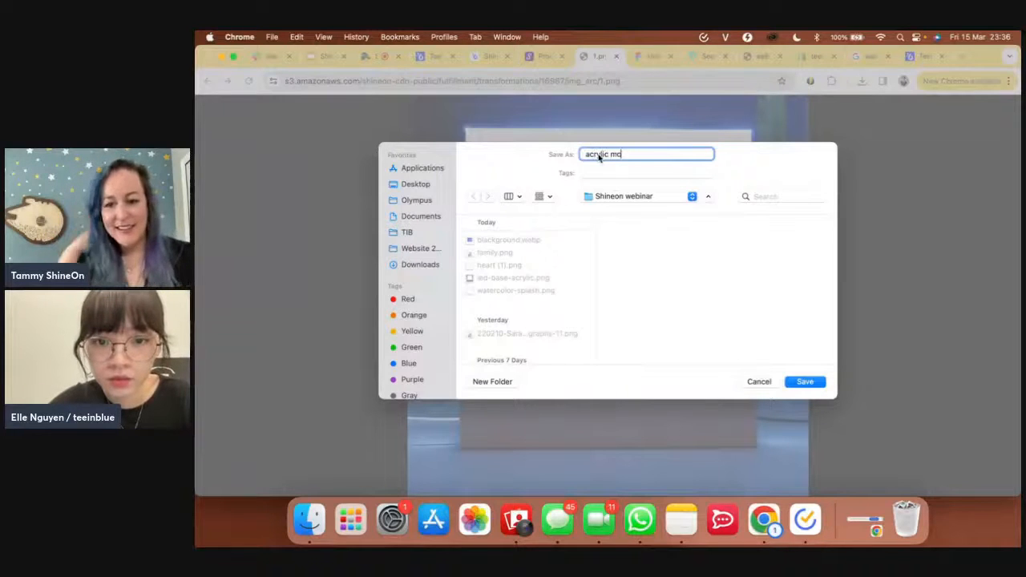
{"action": "type", "text": "ckup"}
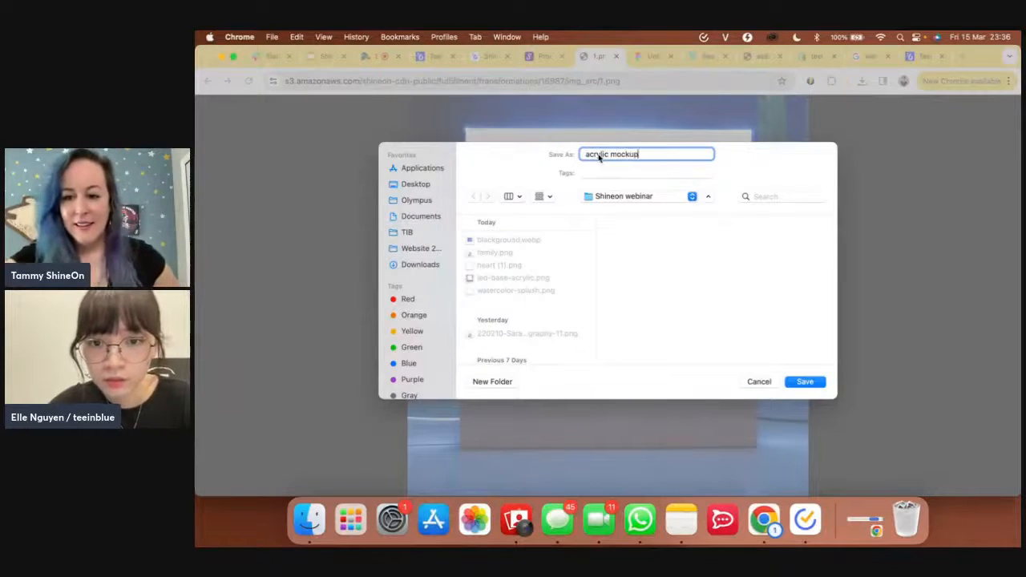
{"action": "key", "text": "Return"}
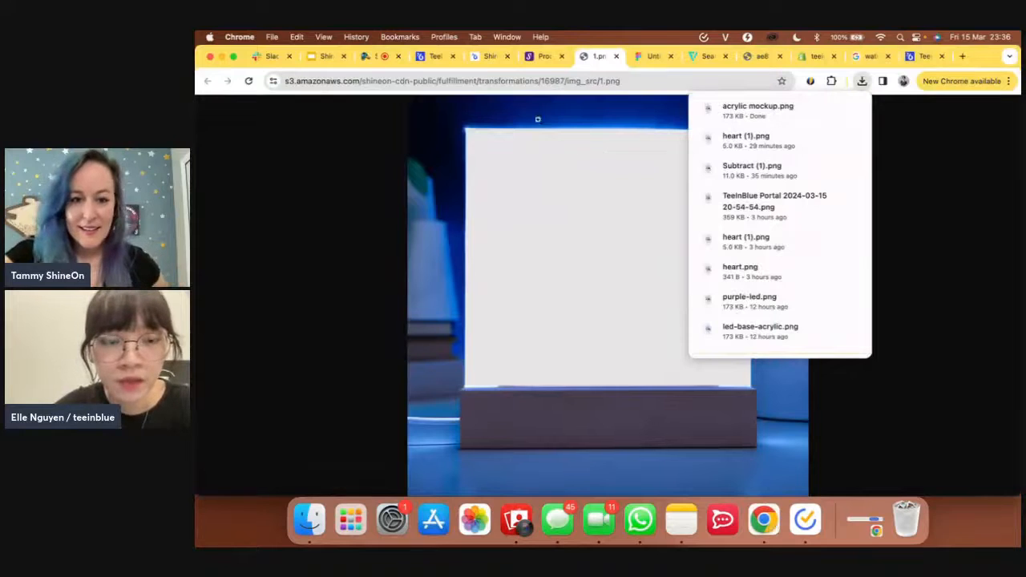
{"action": "left_click", "coordinate": [435, 57]}
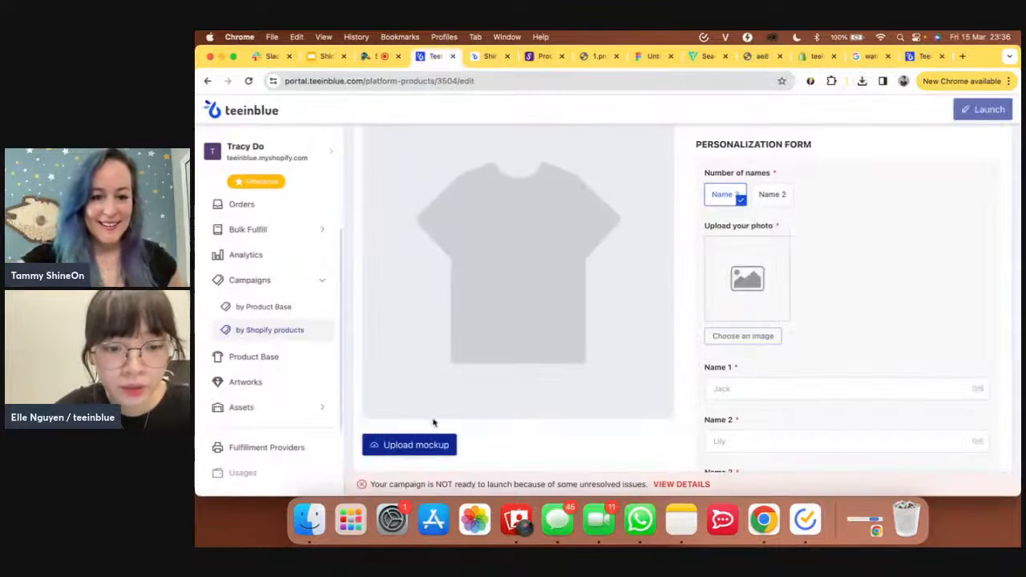
- Use led-base-acrylic.png as the mockup photo and place the Mom acrylic artwork on it
{"action": "left_click", "coordinate": [437, 446]}
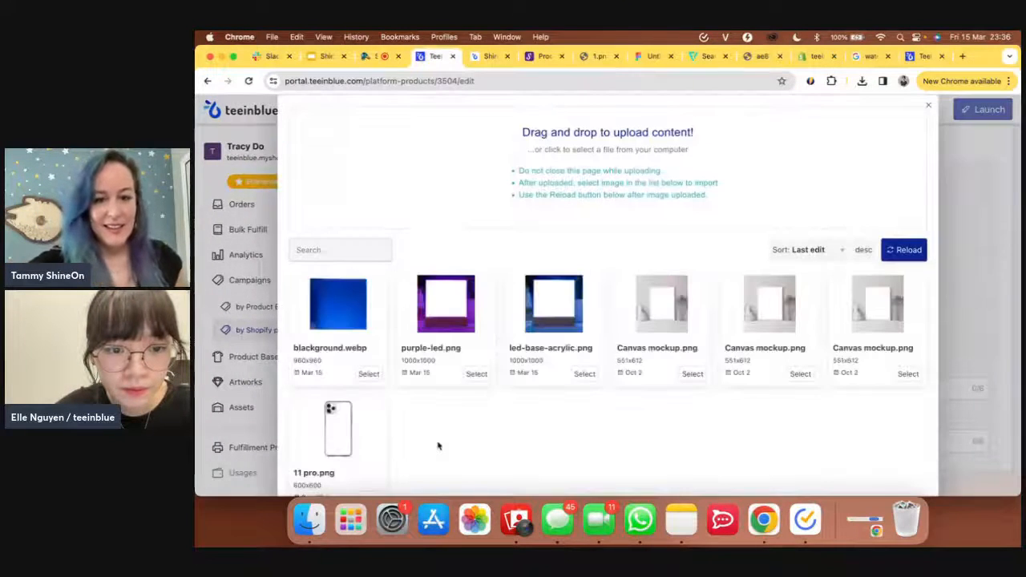
{"action": "left_click", "coordinate": [584, 377]}
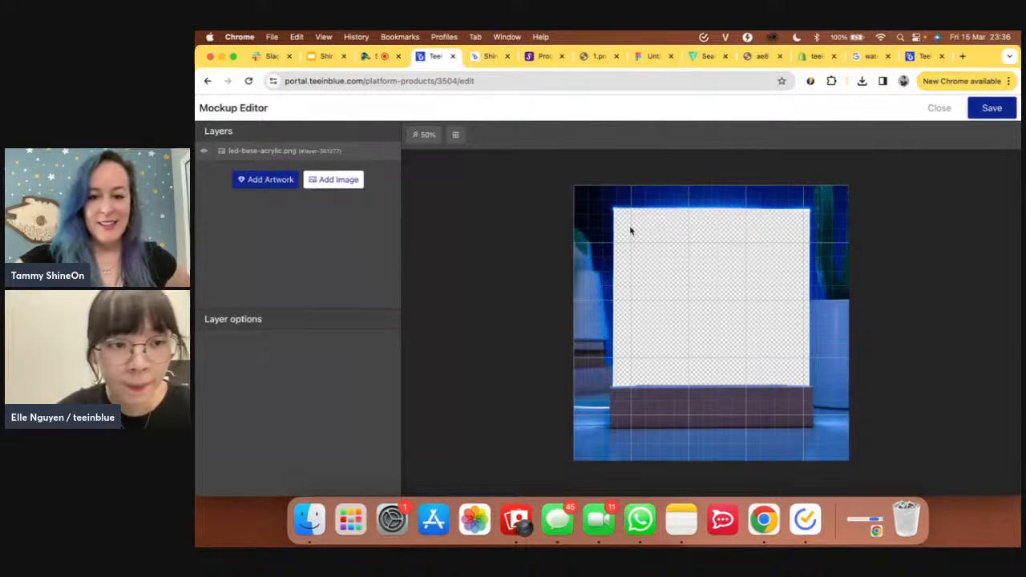
{"action": "left_click", "coordinate": [267, 181]}
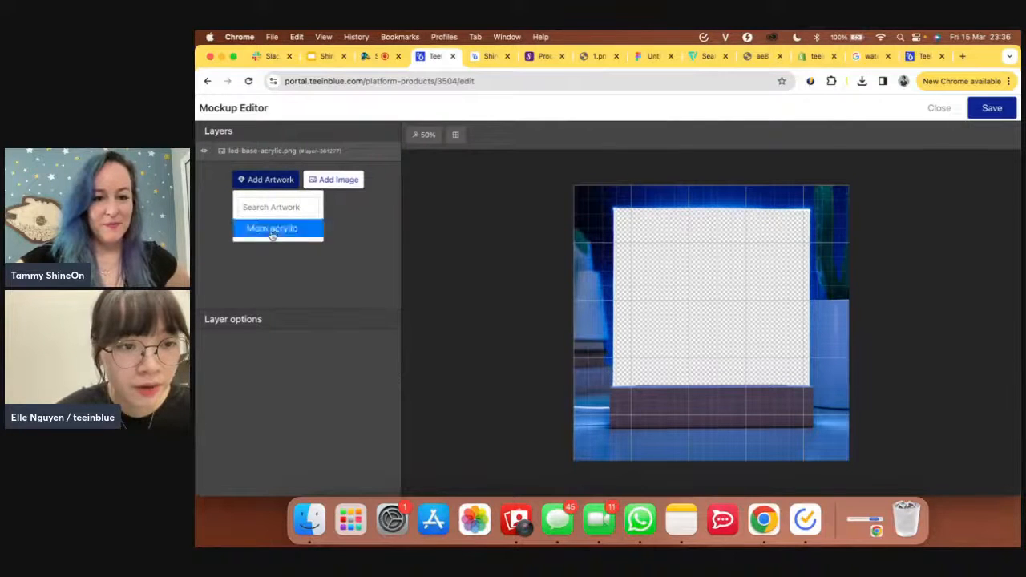
{"action": "left_click", "coordinate": [273, 228]}
- Resize the Mom acrylic artwork to 671x603 across the blank panel
{"action": "left_click_drag", "start_coordinate": [643, 262], "coordinate": [605, 227]}
{"action": "left_click_drag", "start_coordinate": [648, 255], "coordinate": [657, 238]}
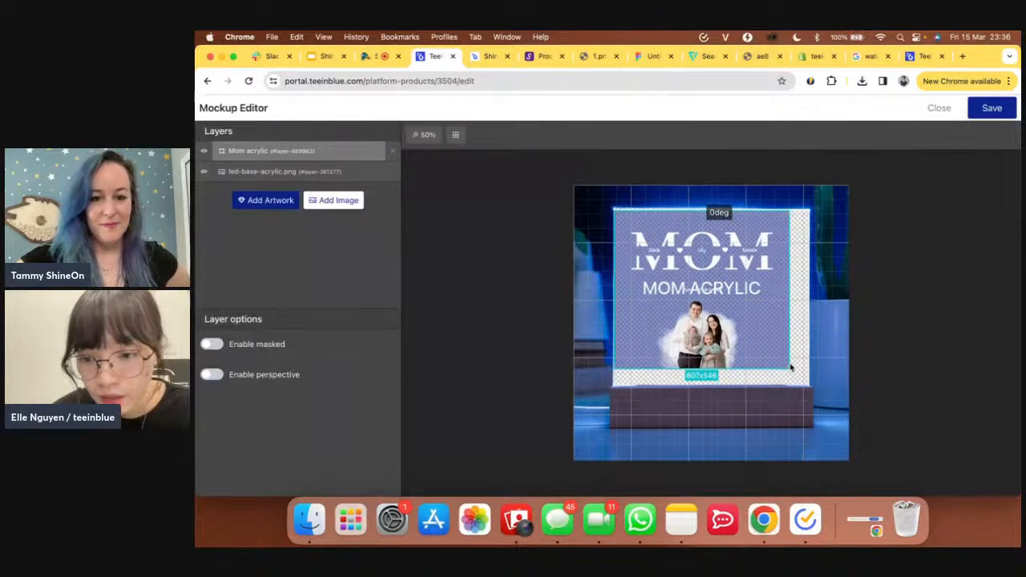
{"action": "left_click", "coordinate": [792, 368]}
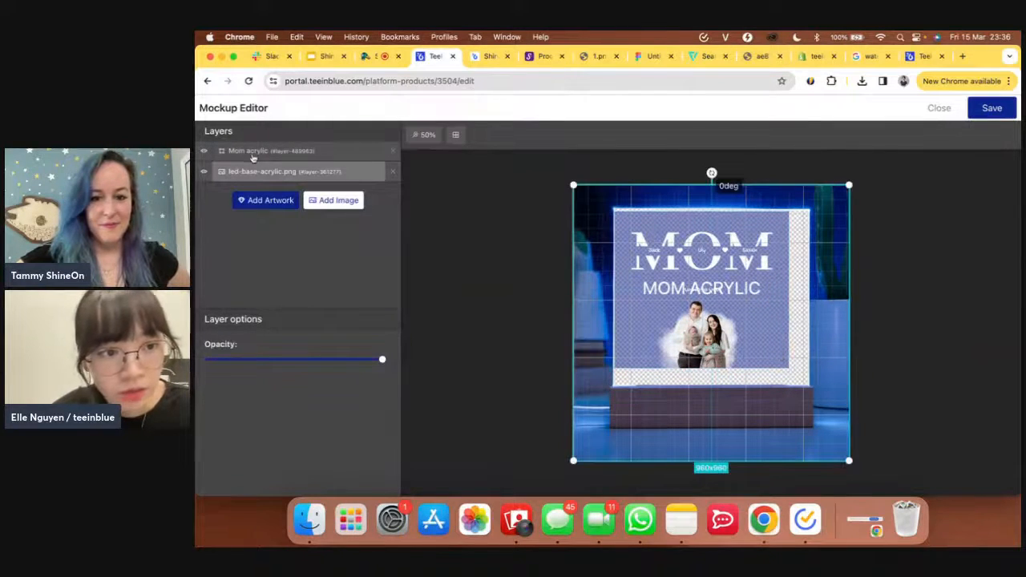
{"action": "left_click", "coordinate": [251, 156]}
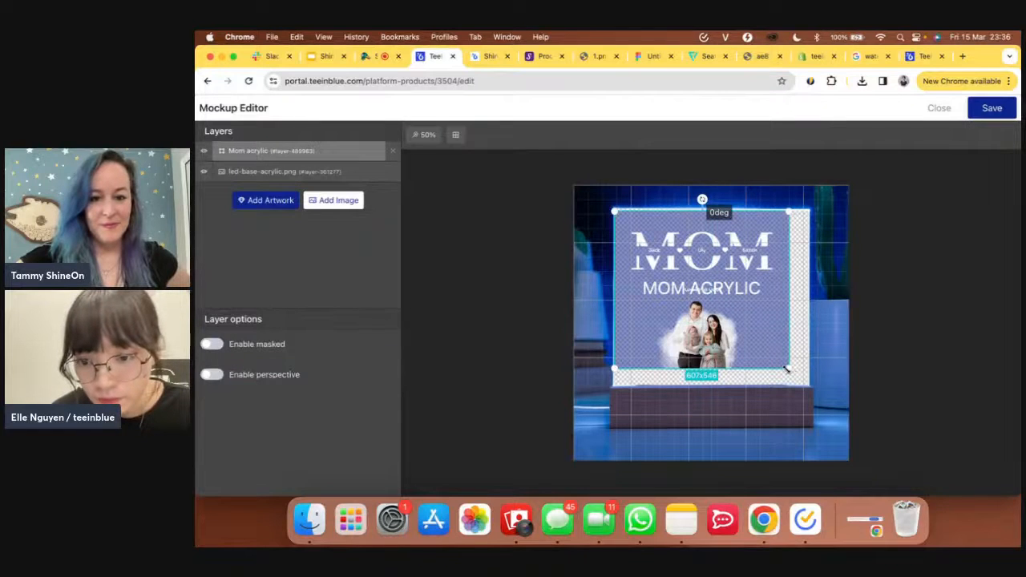
{"action": "left_click_drag", "start_coordinate": [789, 369], "coordinate": [807, 384]}
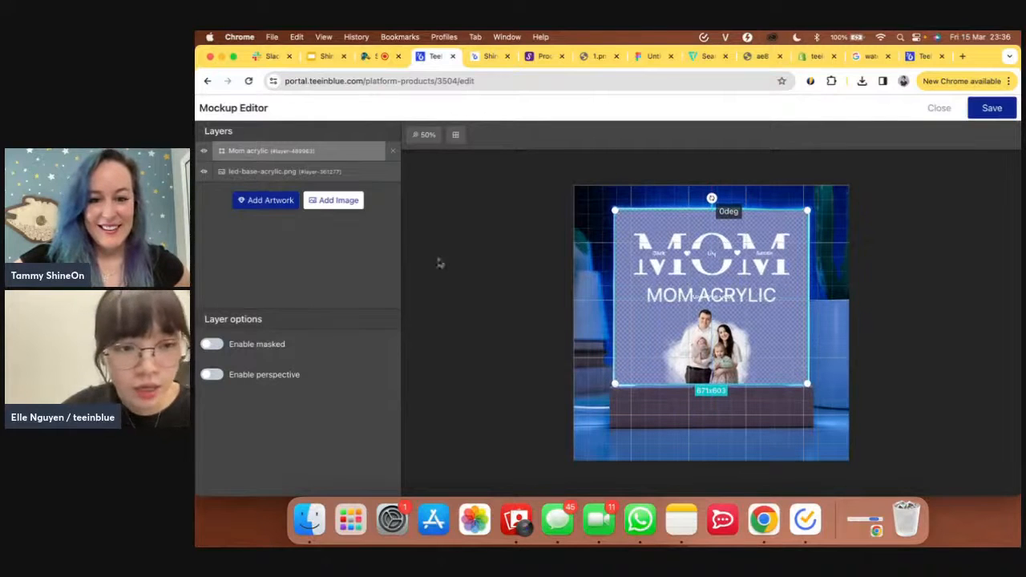
{"action": "left_click", "coordinate": [315, 203]}
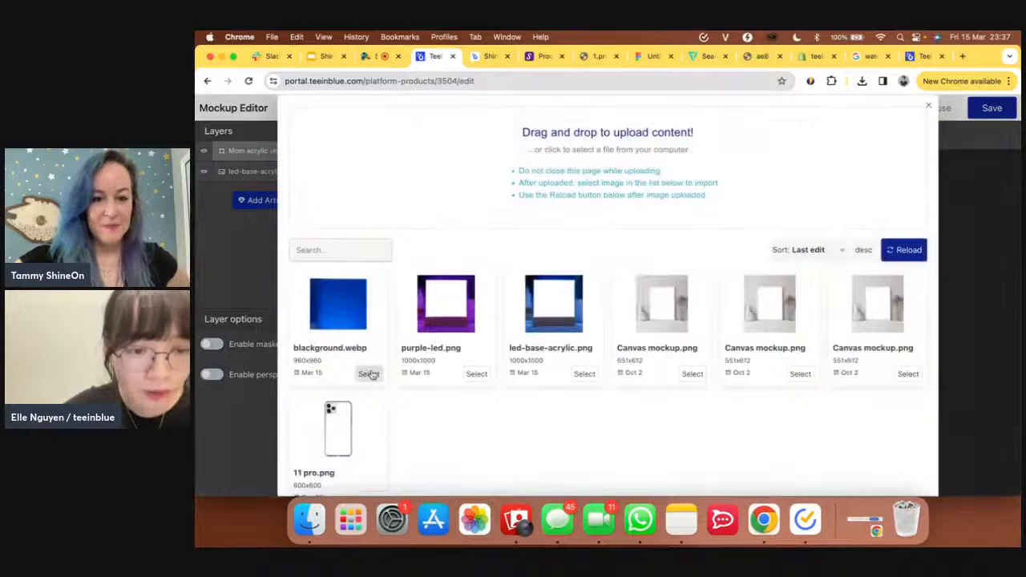
- Add blackground.webp as the bottom layer and stretch it to 951x951 to fill the canvas
{"action": "left_click", "coordinate": [368, 374]}
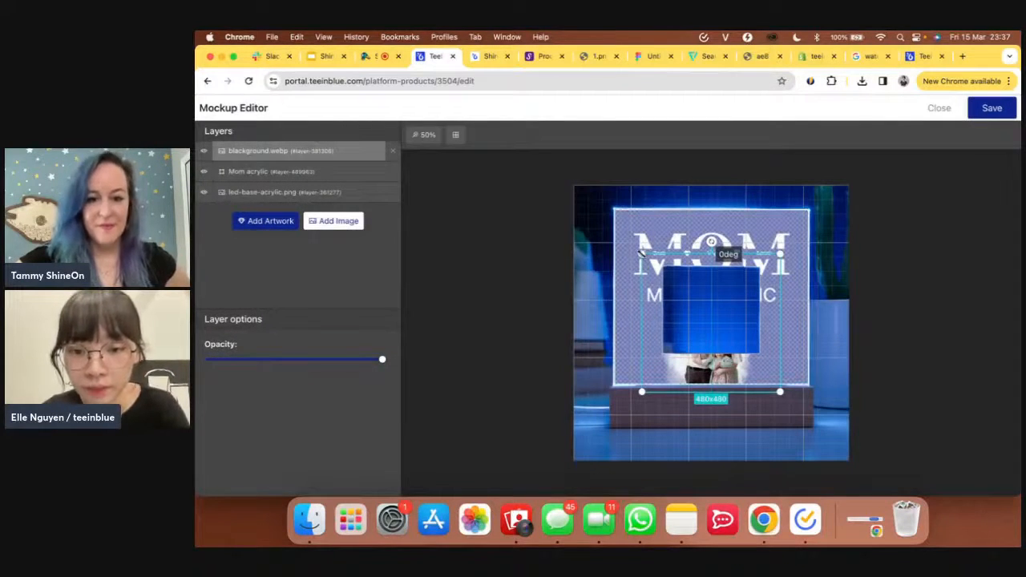
{"action": "left_click_drag", "start_coordinate": [641, 252], "coordinate": [586, 197]}
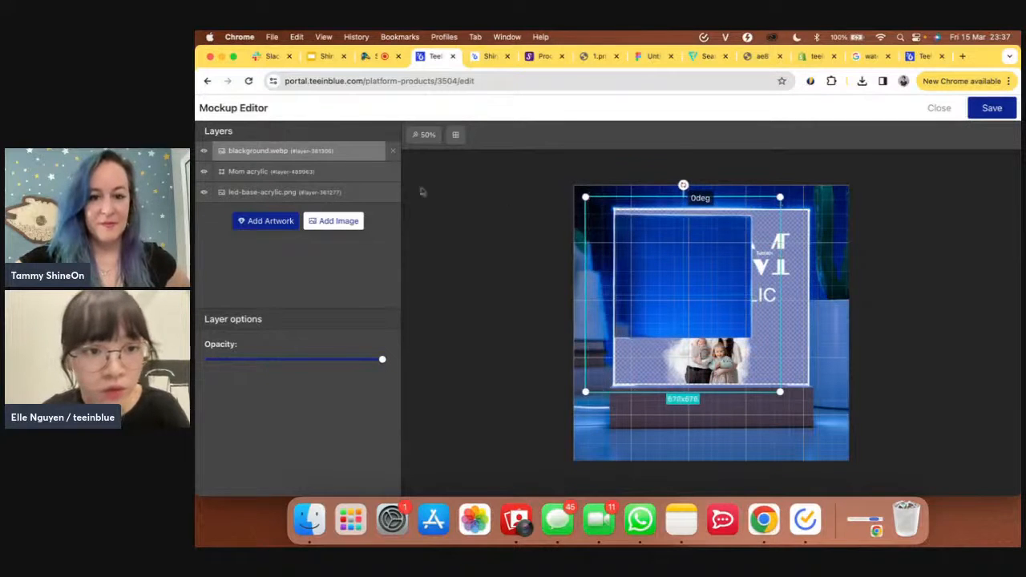
{"action": "left_click_drag", "start_coordinate": [349, 152], "coordinate": [347, 179]}
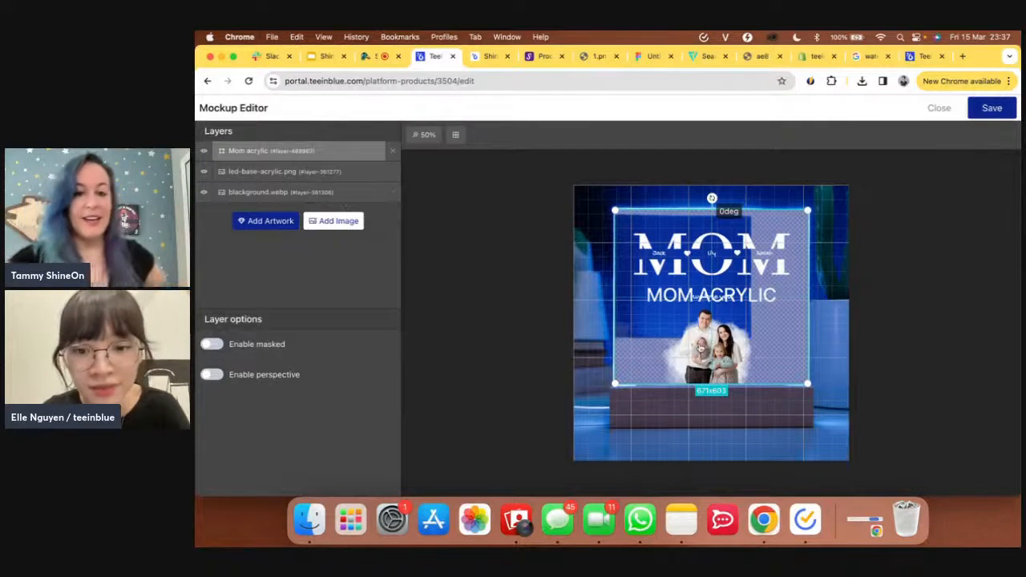
{"action": "left_click", "coordinate": [287, 192]}
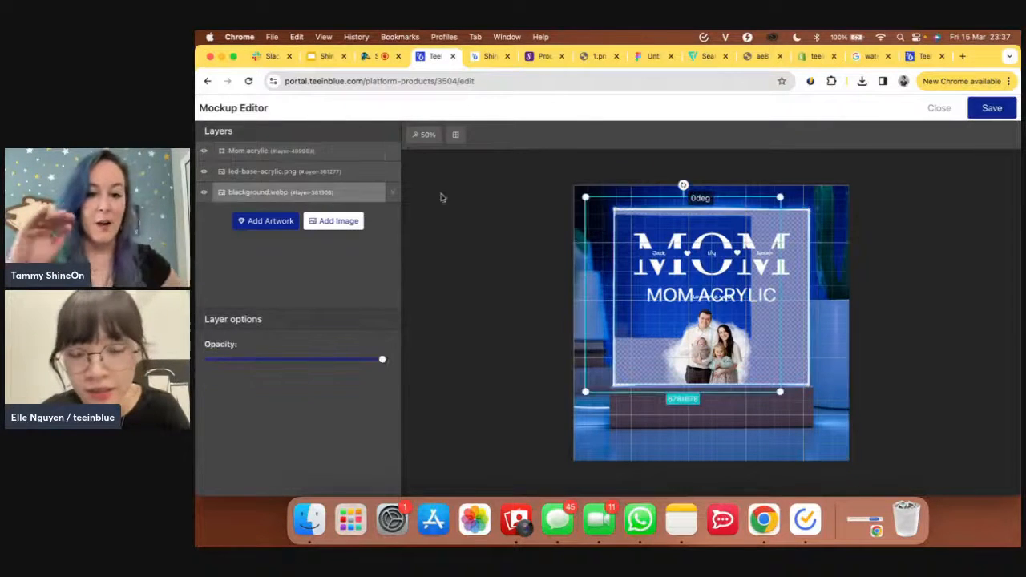
{"action": "left_click_drag", "start_coordinate": [780, 392], "coordinate": [870, 441]}
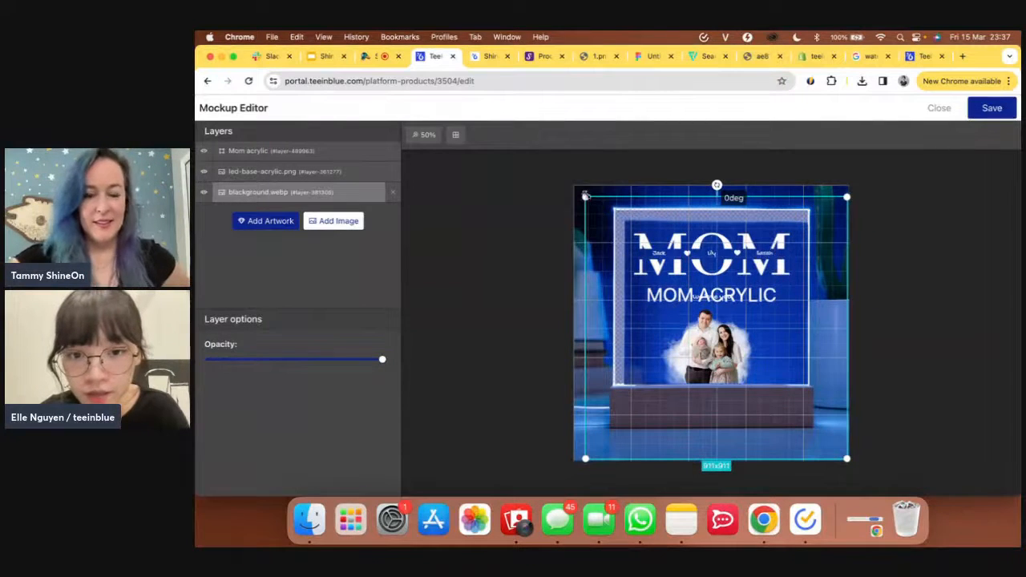
{"action": "left_click_drag", "start_coordinate": [584, 195], "coordinate": [569, 188]}
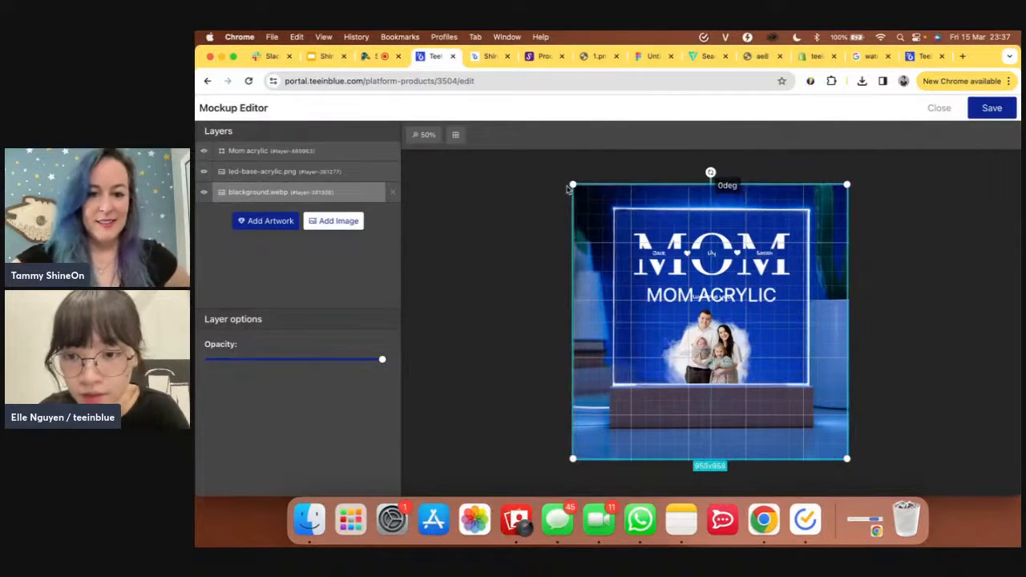
{"action": "left_click_drag", "start_coordinate": [847, 458], "coordinate": [850, 461]}
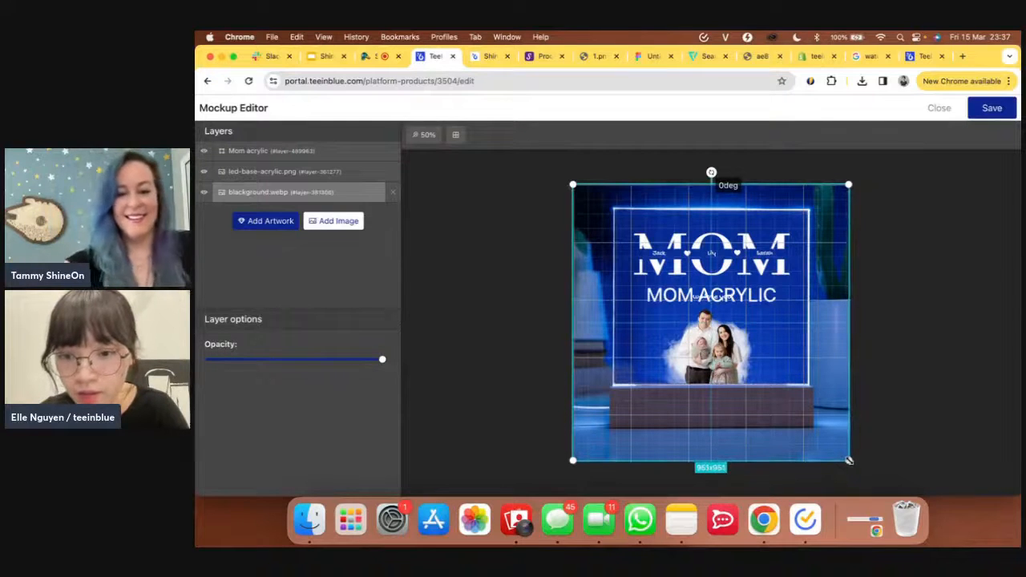
- Save the mockup layout and launch the Acrylic campaign to Shopify
{"action": "left_click", "coordinate": [998, 110]}
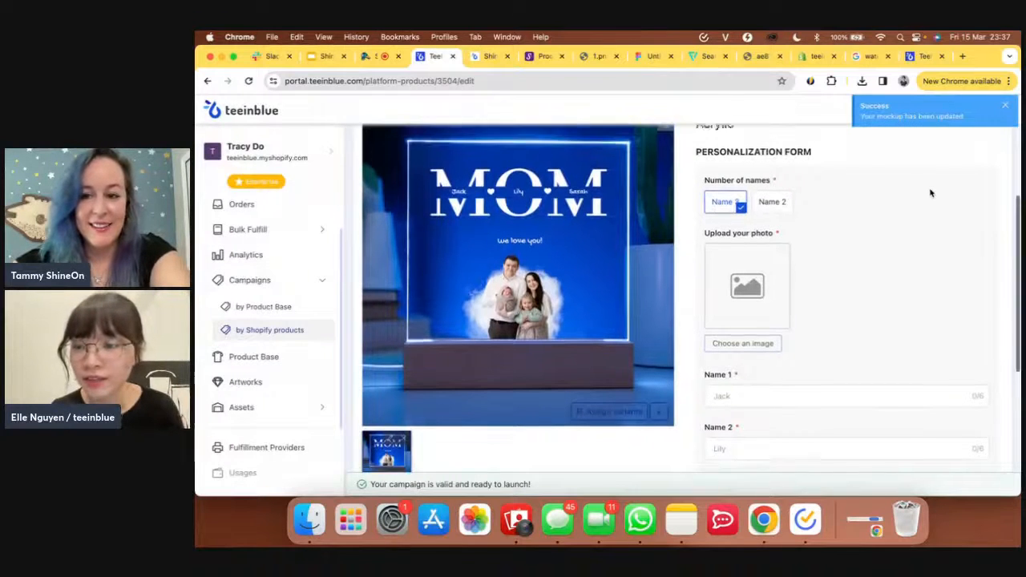
{"action": "left_click", "coordinate": [982, 118]}
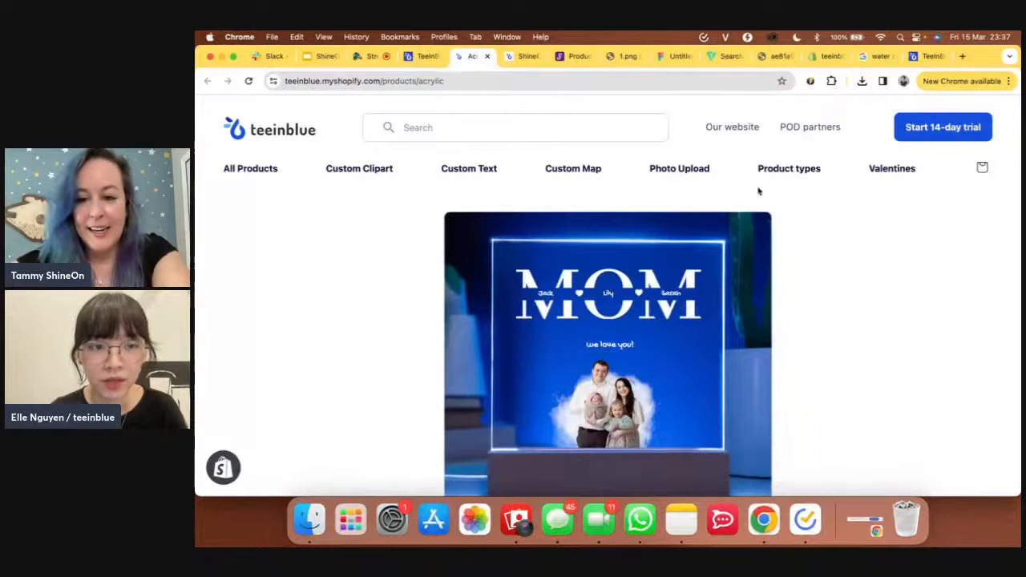
- Reload the live Acrylic storefront page to check it against the campaign editor
{"action": "left_click", "coordinate": [249, 82]}
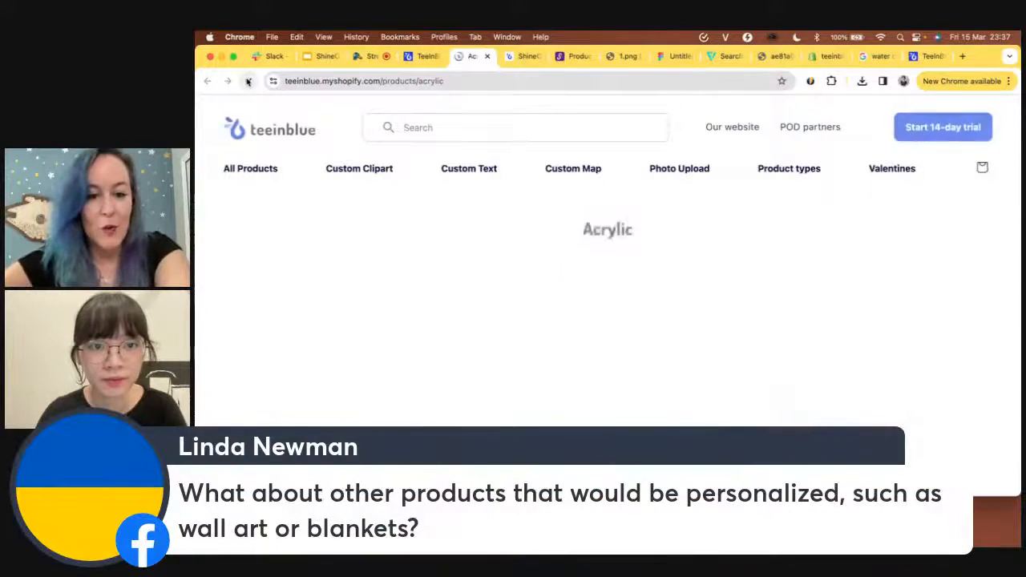
{"action": "left_click", "coordinate": [422, 60]}
{"action": "scroll", "coordinate": [561, 293], "scroll_direction": "down", "scroll_amount": 1}
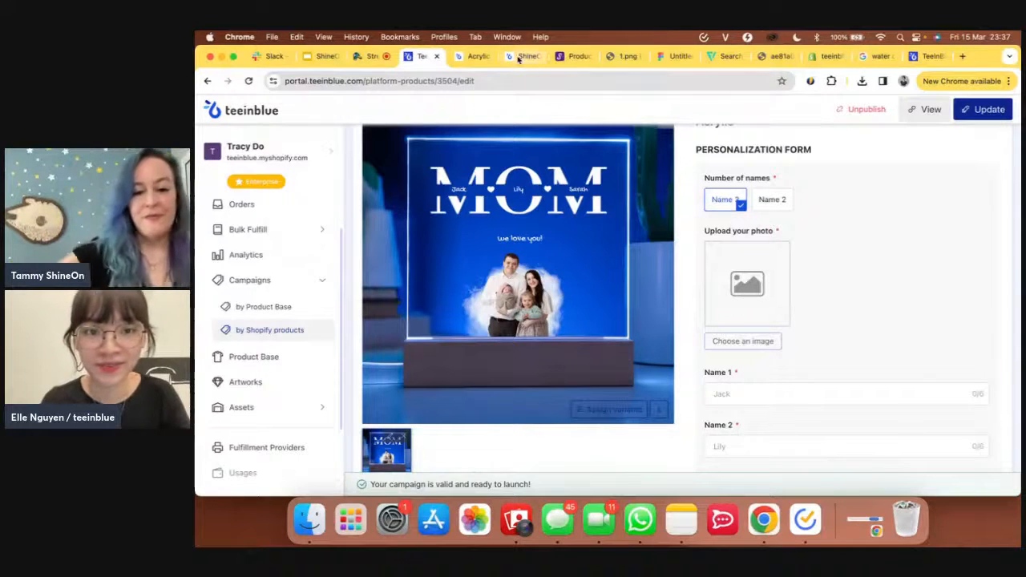
{"action": "left_click", "coordinate": [477, 57]}
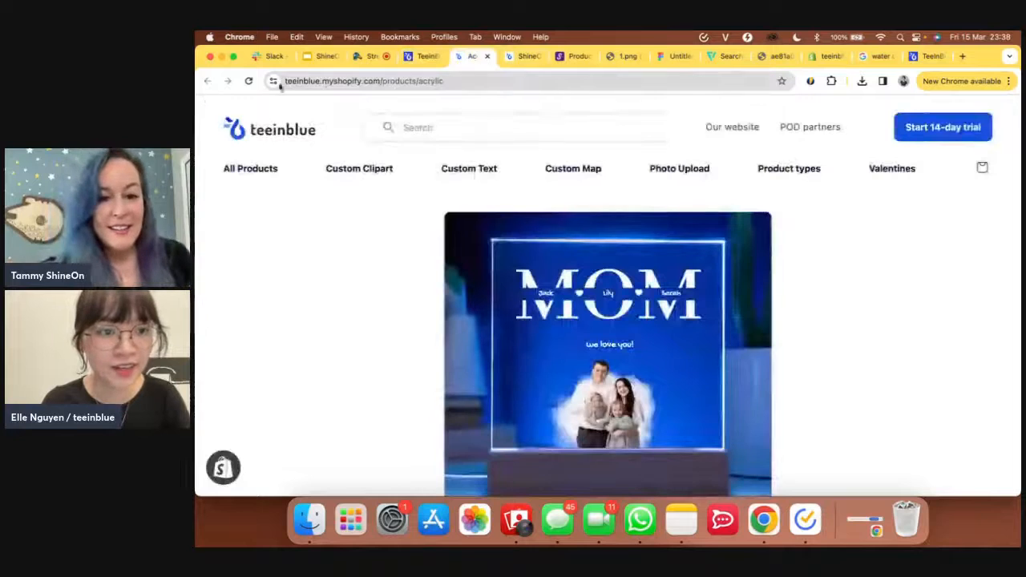
{"action": "left_click", "coordinate": [249, 81]}
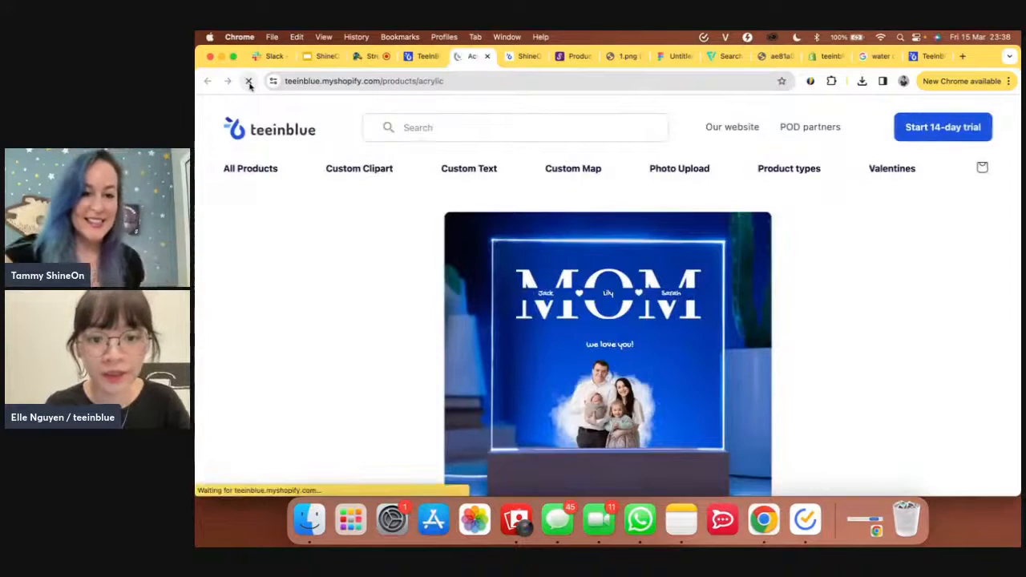
{"action": "left_click", "coordinate": [421, 60]}
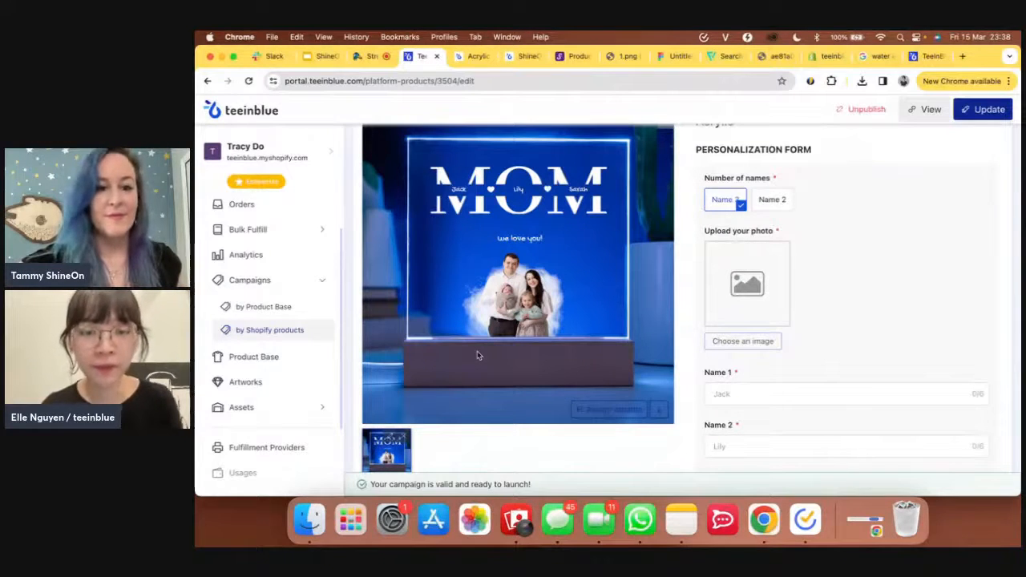
- Close ShineOn's image picker and go to its Orders list
{"action": "left_click", "coordinate": [568, 65]}
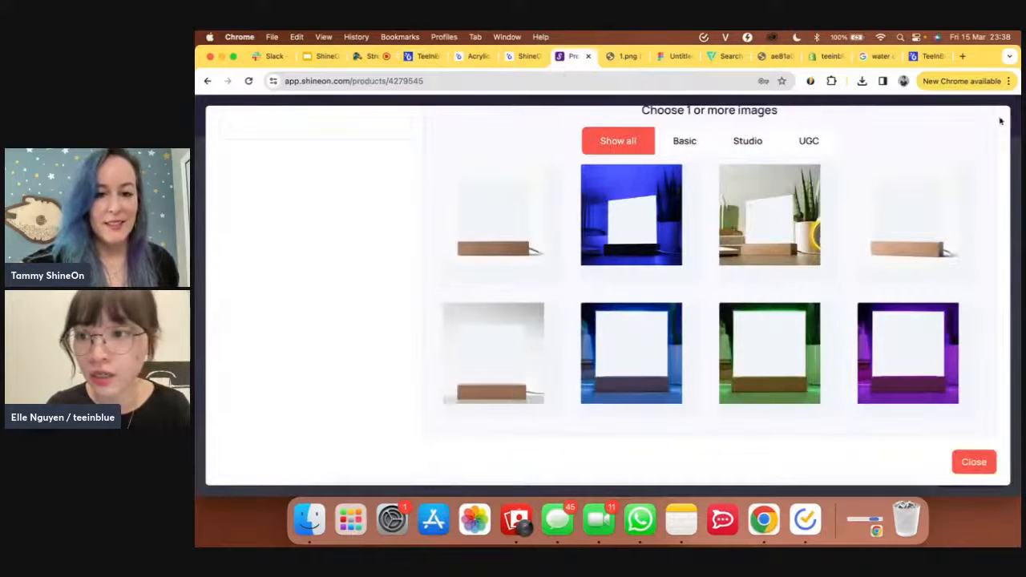
{"action": "left_click", "coordinate": [1004, 121]}
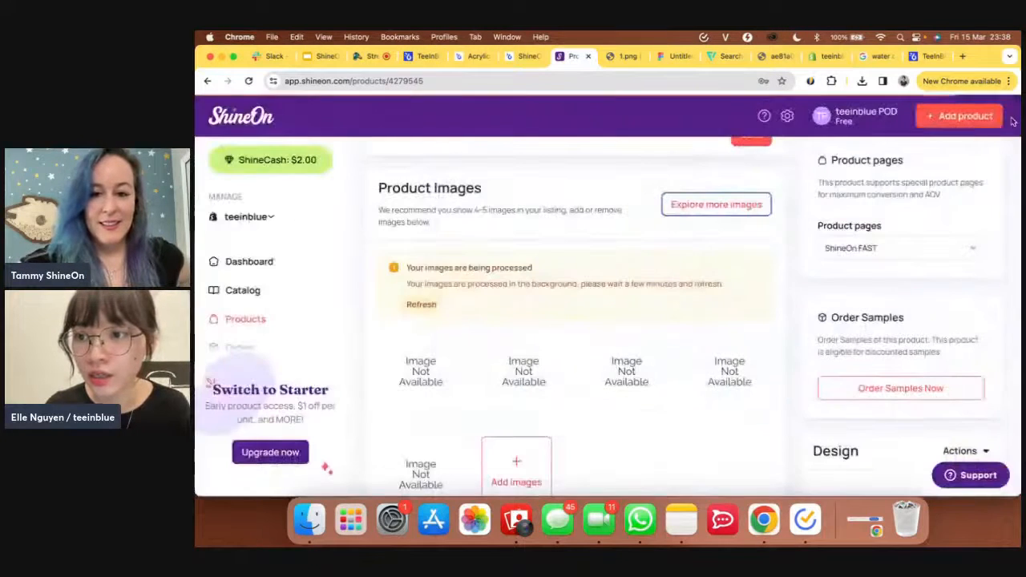
{"action": "scroll", "coordinate": [267, 300], "scroll_direction": "down", "scroll_amount": 2}
{"action": "left_click", "coordinate": [246, 291]}
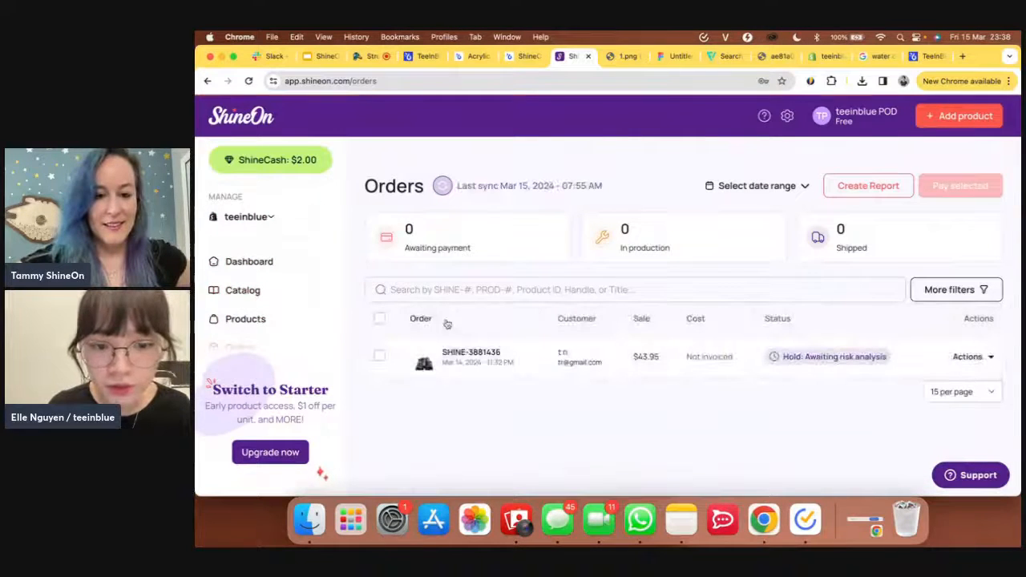
- Open the $43.95 on-hold Acrylic plaque order and review its MOM customization design
{"action": "left_click", "coordinate": [455, 357]}
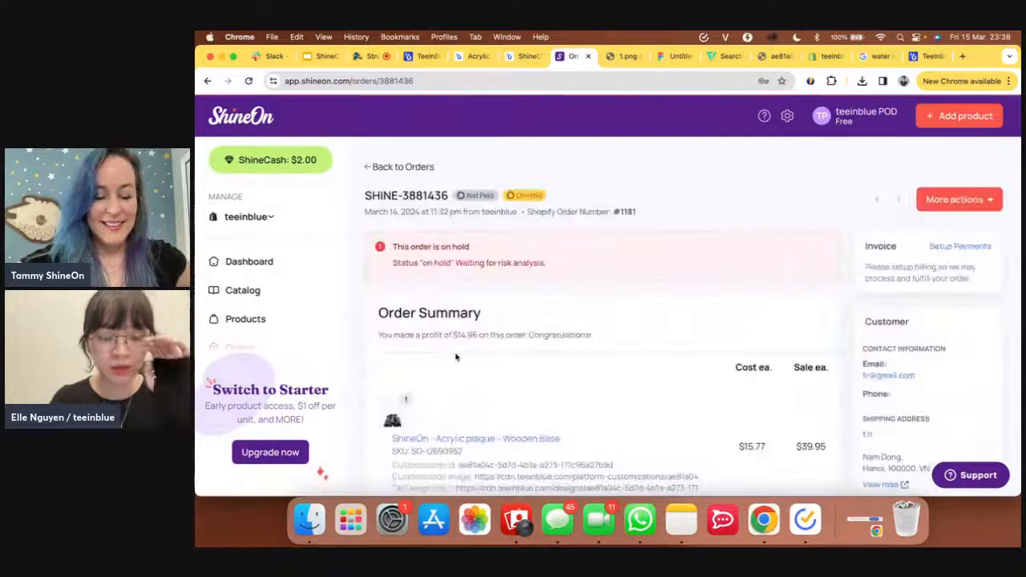
{"action": "scroll", "coordinate": [455, 357], "scroll_direction": "down", "scroll_amount": 1}
{"action": "left_click", "coordinate": [393, 362]}
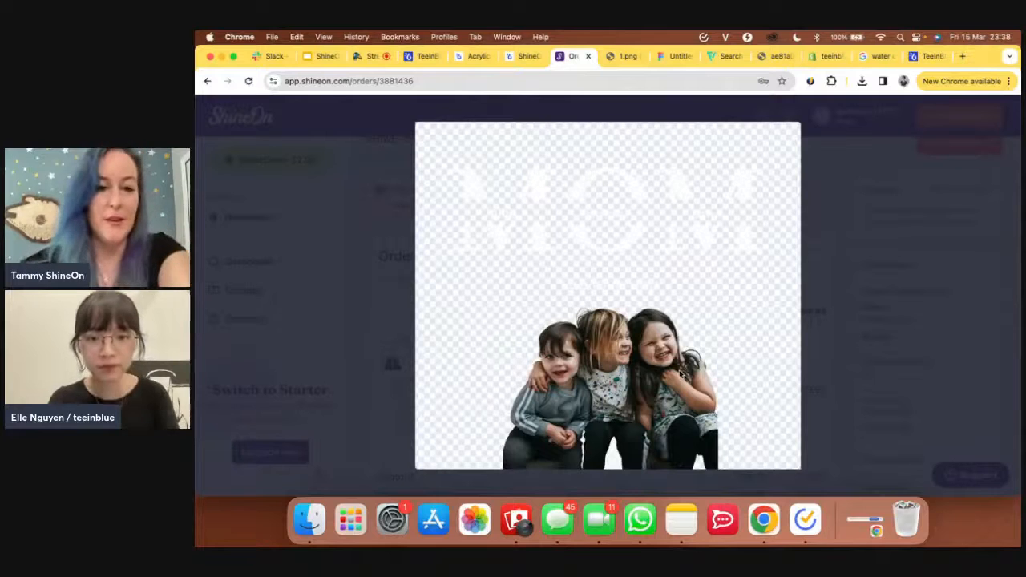
{"action": "left_click", "coordinate": [778, 57]}
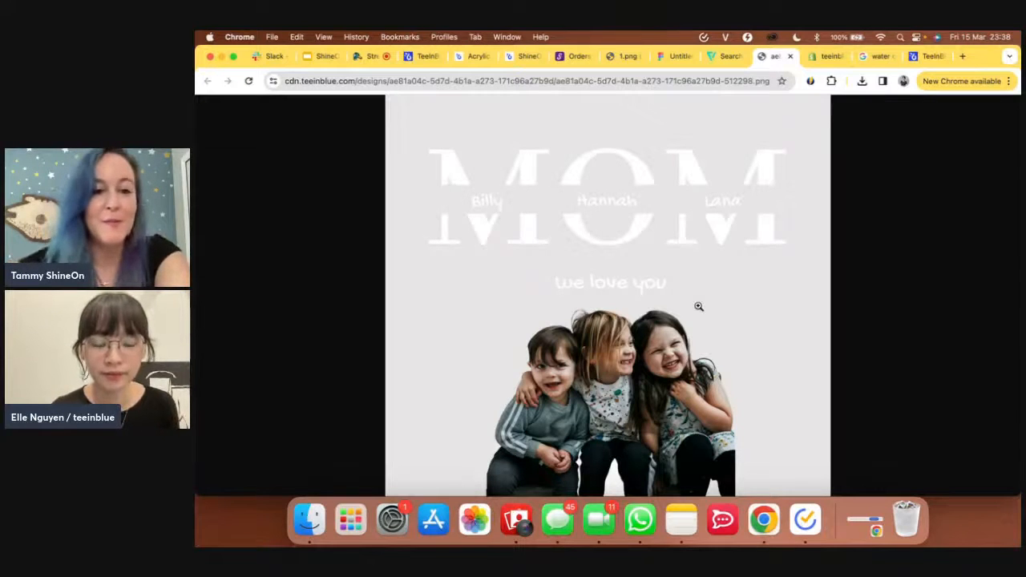
{"action": "left_click", "coordinate": [573, 58]}
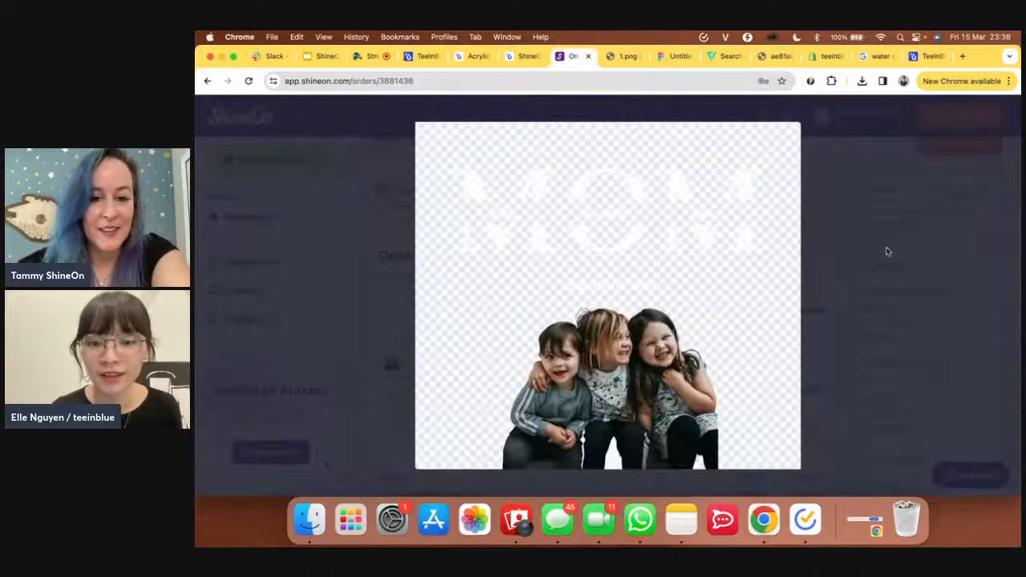
{"action": "left_click", "coordinate": [886, 251]}
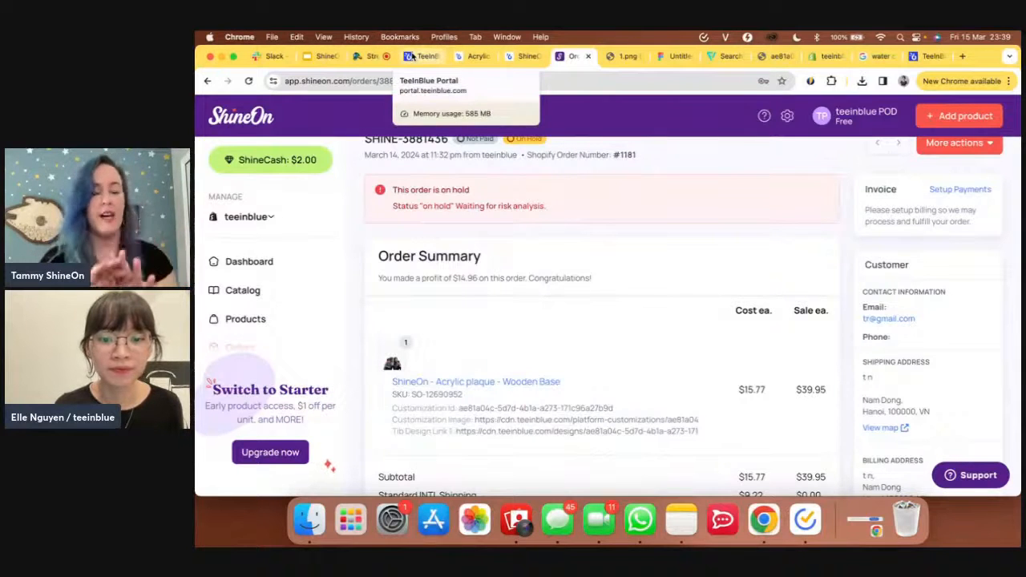
{"action": "scroll", "coordinate": [467, 278], "scroll_direction": "down", "scroll_amount": 1}
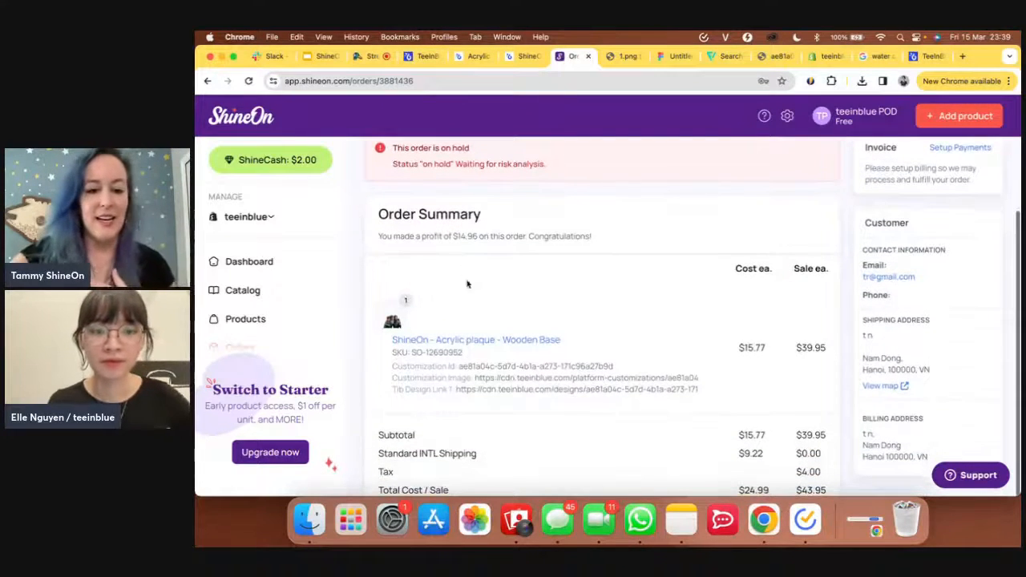
- Scroll through the Acrylic campaign editor's Step 1 and Step 2 sections in teeinblue
{"action": "left_click", "coordinate": [422, 57]}
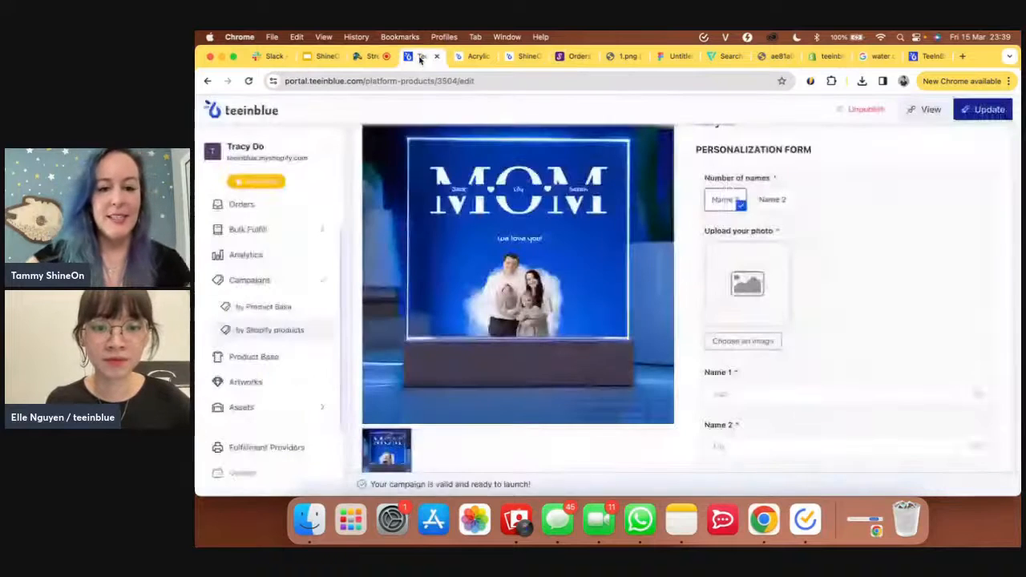
{"action": "scroll", "coordinate": [478, 319], "scroll_direction": "up", "scroll_amount": 2}
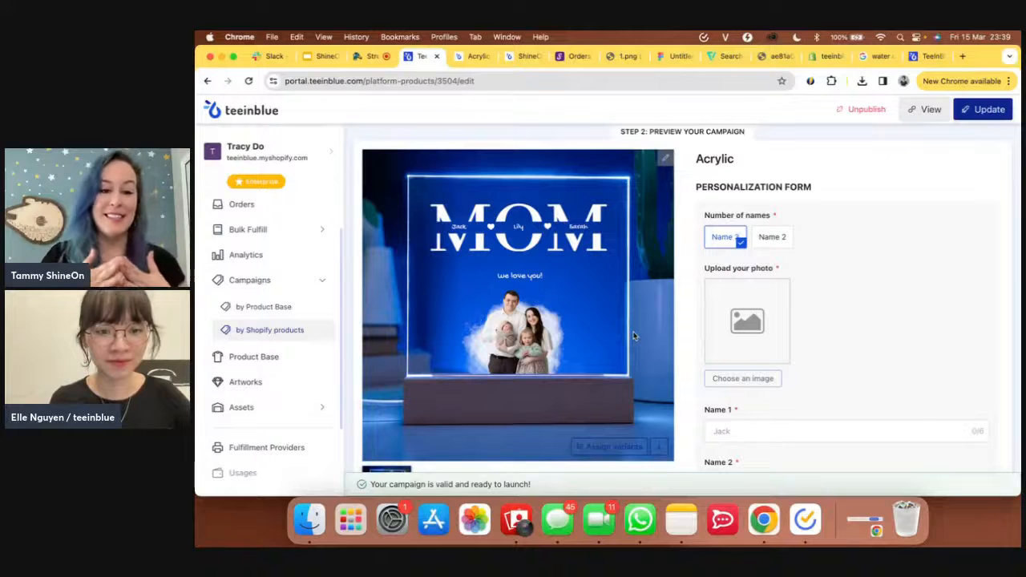
{"action": "scroll", "coordinate": [633, 336], "scroll_direction": "down", "scroll_amount": 1}
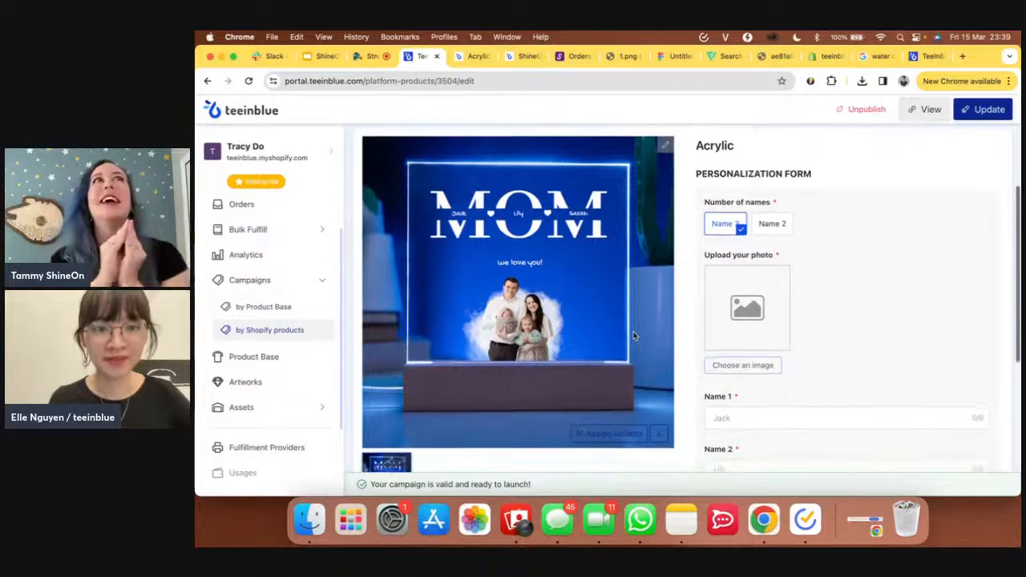
{"action": "scroll", "coordinate": [634, 337], "scroll_direction": "down", "scroll_amount": 1}
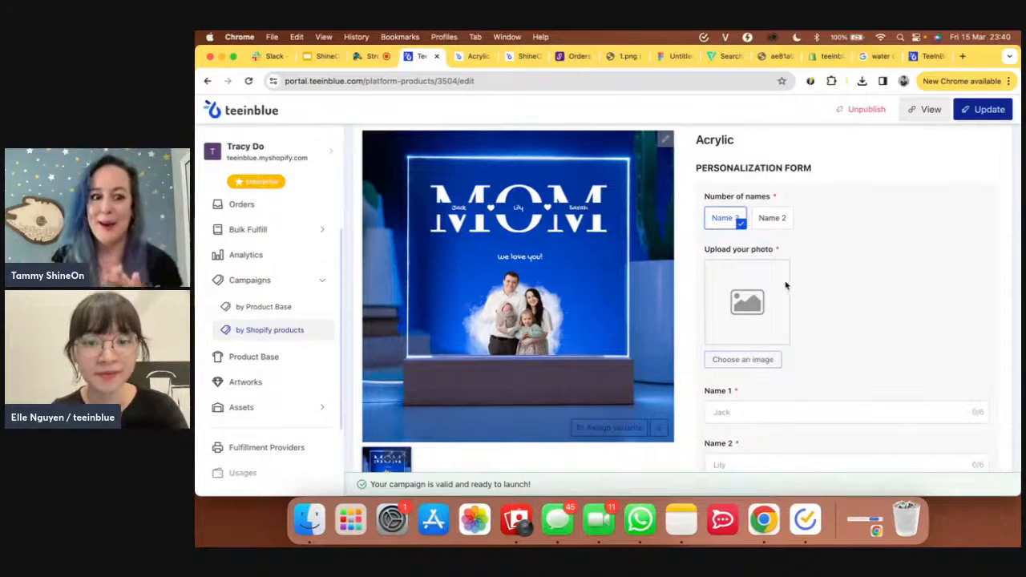
{"action": "scroll", "coordinate": [787, 285], "scroll_direction": "up", "scroll_amount": 2}
{"action": "scroll", "coordinate": [787, 285], "scroll_direction": "down", "scroll_amount": 1}
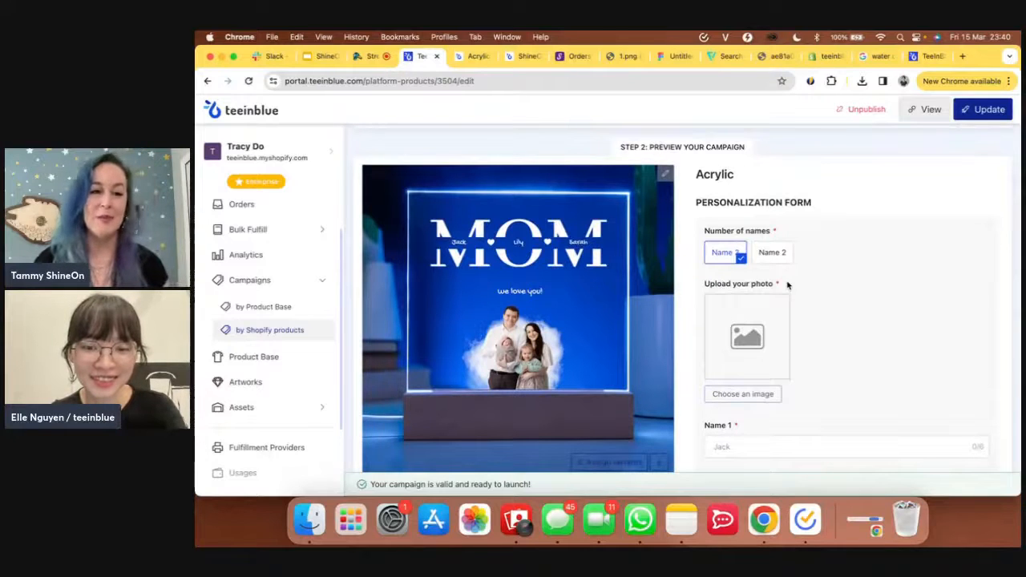
{"action": "scroll", "coordinate": [788, 285], "scroll_direction": "up", "scroll_amount": 1}
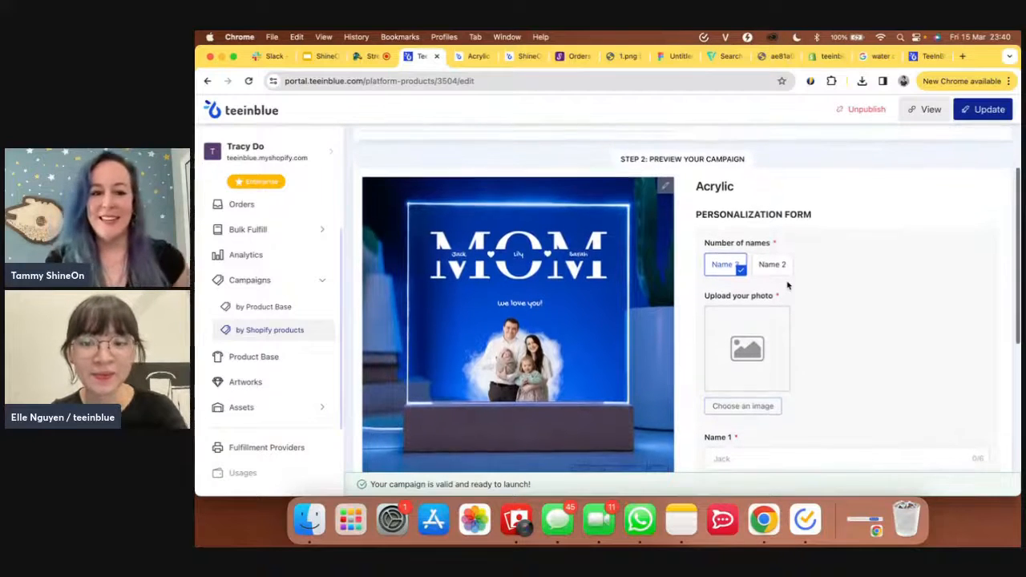
{"action": "scroll", "coordinate": [788, 285], "scroll_direction": "up", "scroll_amount": 4}
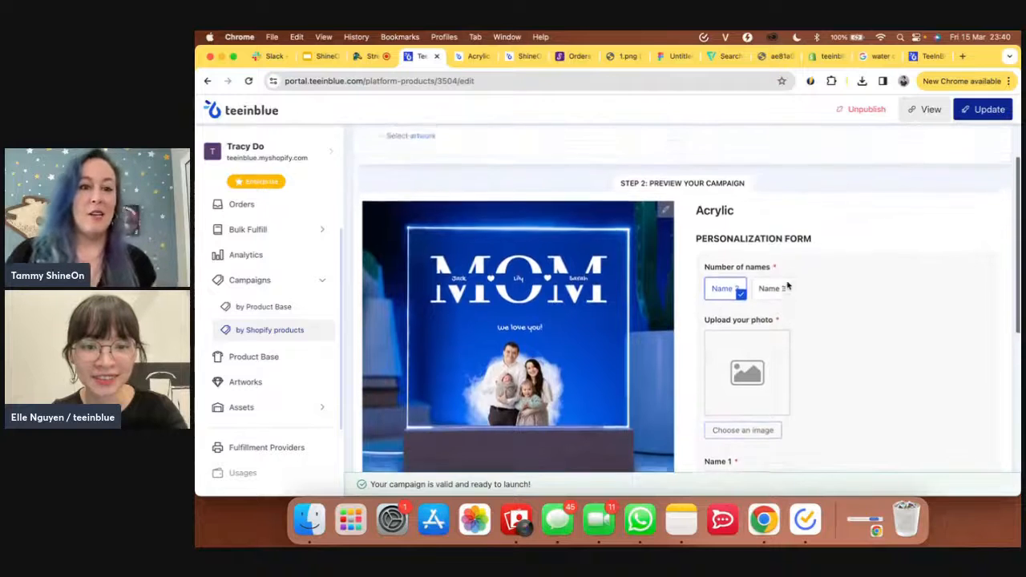
{"action": "scroll", "coordinate": [787, 286], "scroll_direction": "up", "scroll_amount": 2}
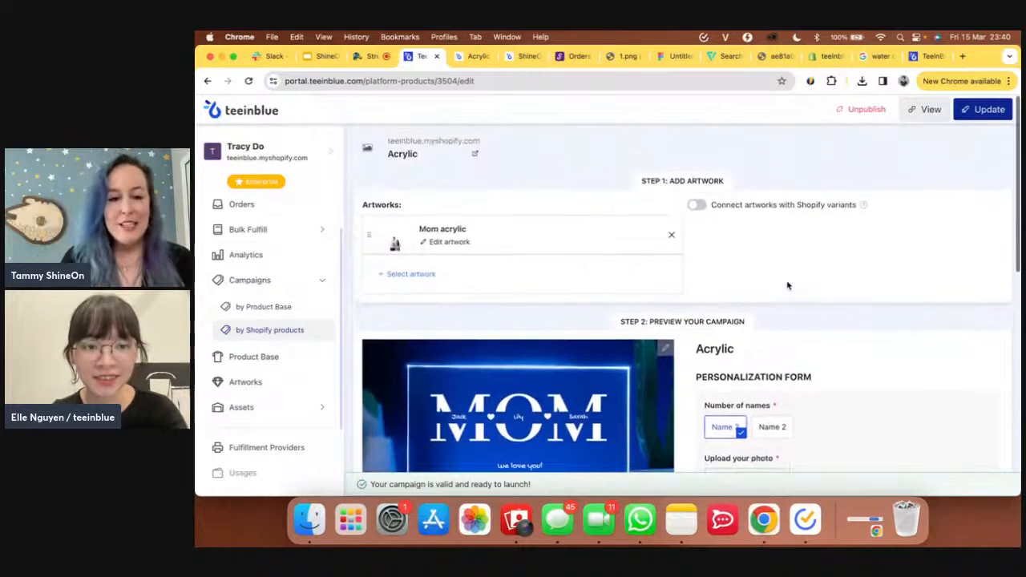
{"action": "scroll", "coordinate": [787, 286], "scroll_direction": "down", "scroll_amount": 4}
{"action": "scroll", "coordinate": [787, 285], "scroll_direction": "down", "scroll_amount": 2}
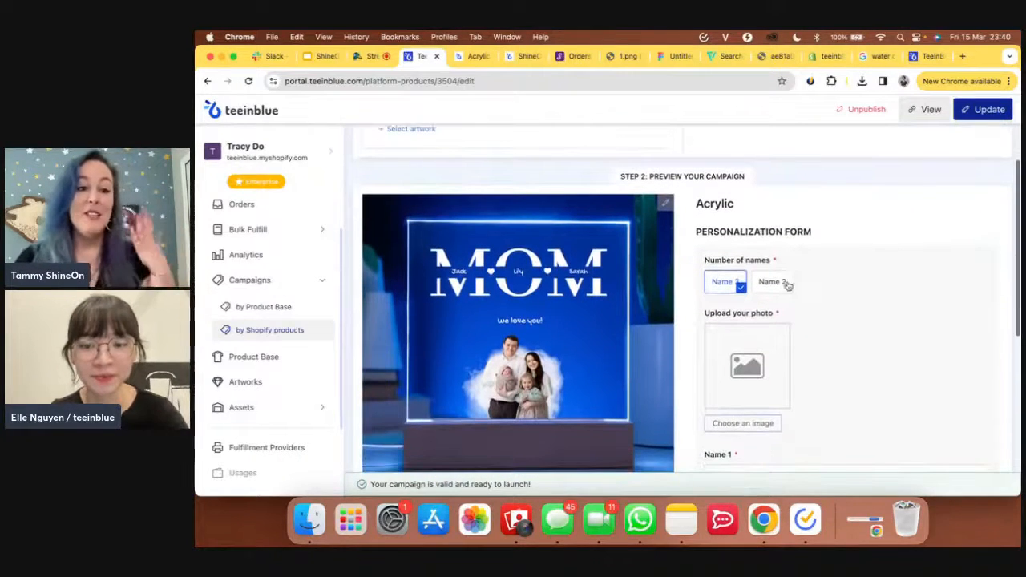